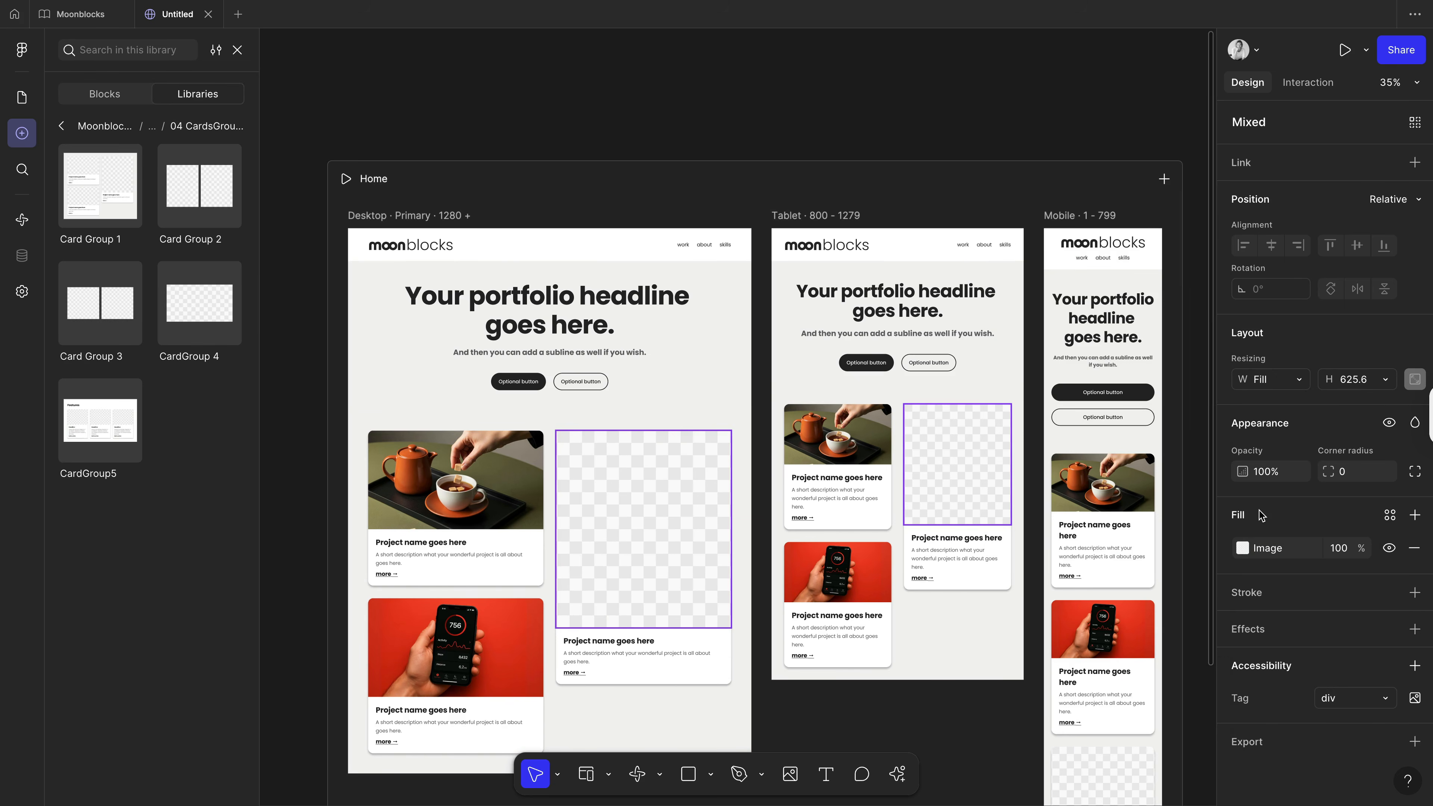
# - Replace the desktop hero headline with a two-line greeting: an introduction with the owner's first name, followed by "this is my page"
pyautogui.click(589, 326)
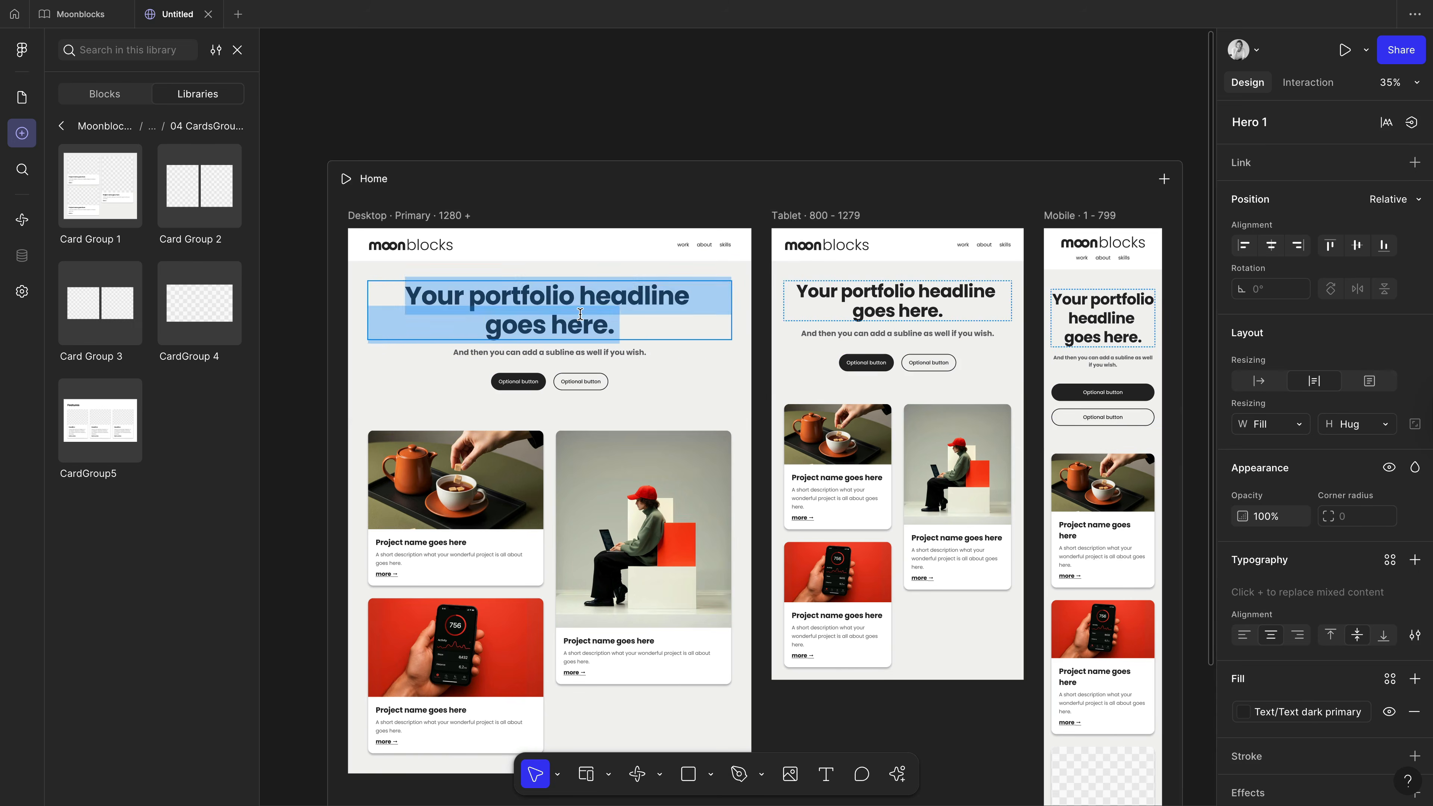
pyautogui.write('Hello, I am Kim,')
pyautogui.press('Return')
pyautogui.write('this is m')
pyautogui.write('y page')
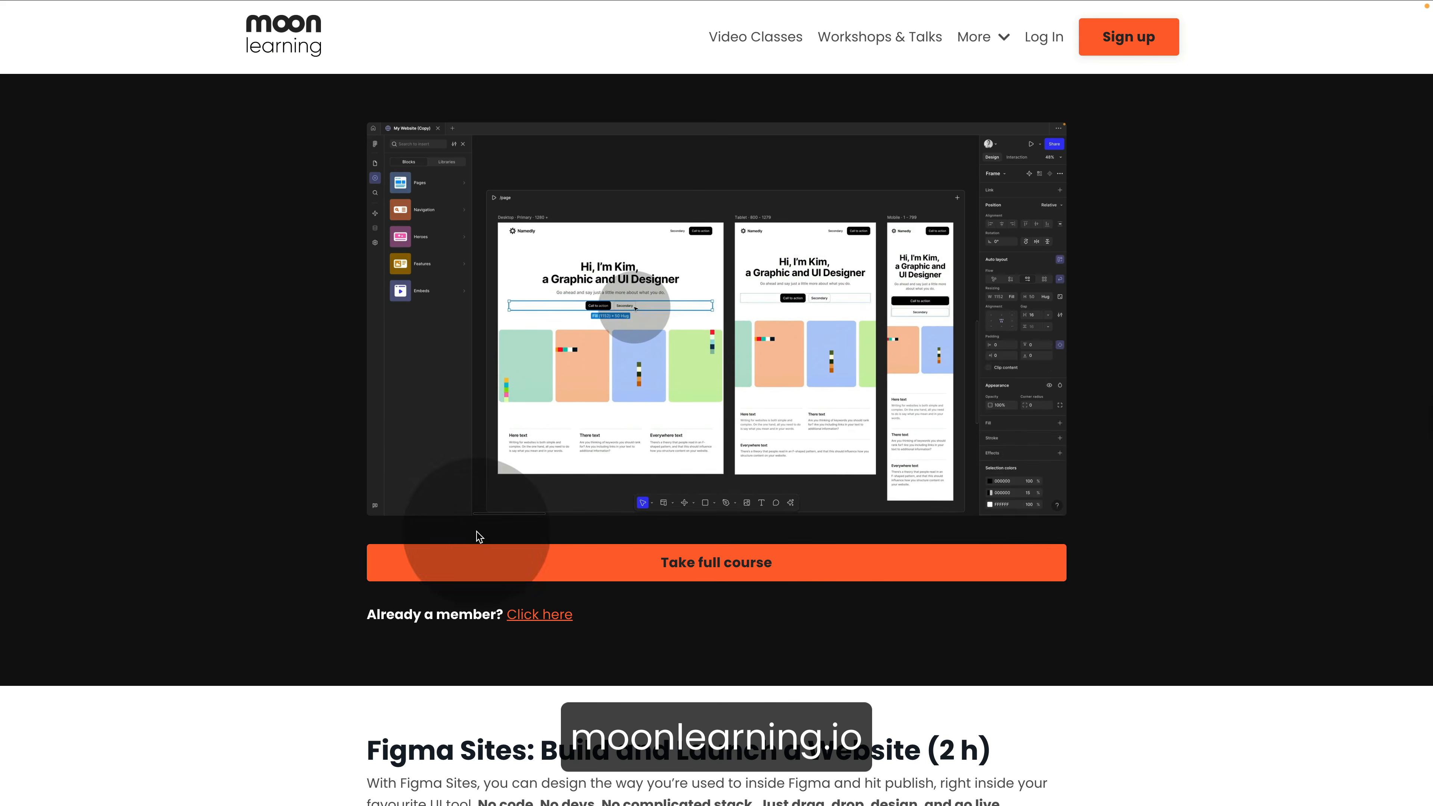
# - Open the moonlearning.io home page and browse the video classes from UX and UI Basics to Build it
pyautogui.click(294, 34)
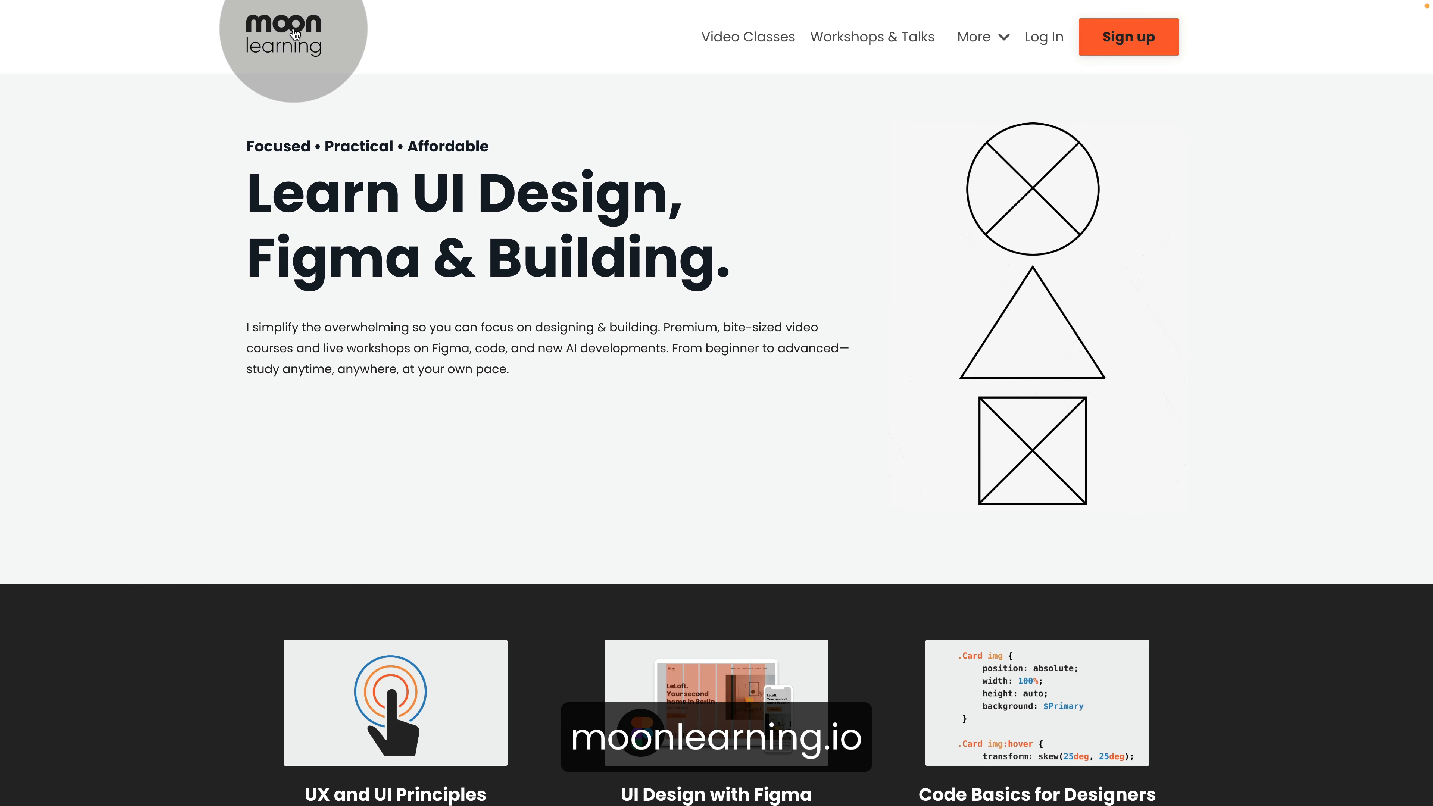
pyautogui.click(757, 46)
pyautogui.scroll(-15, 1196, 422)
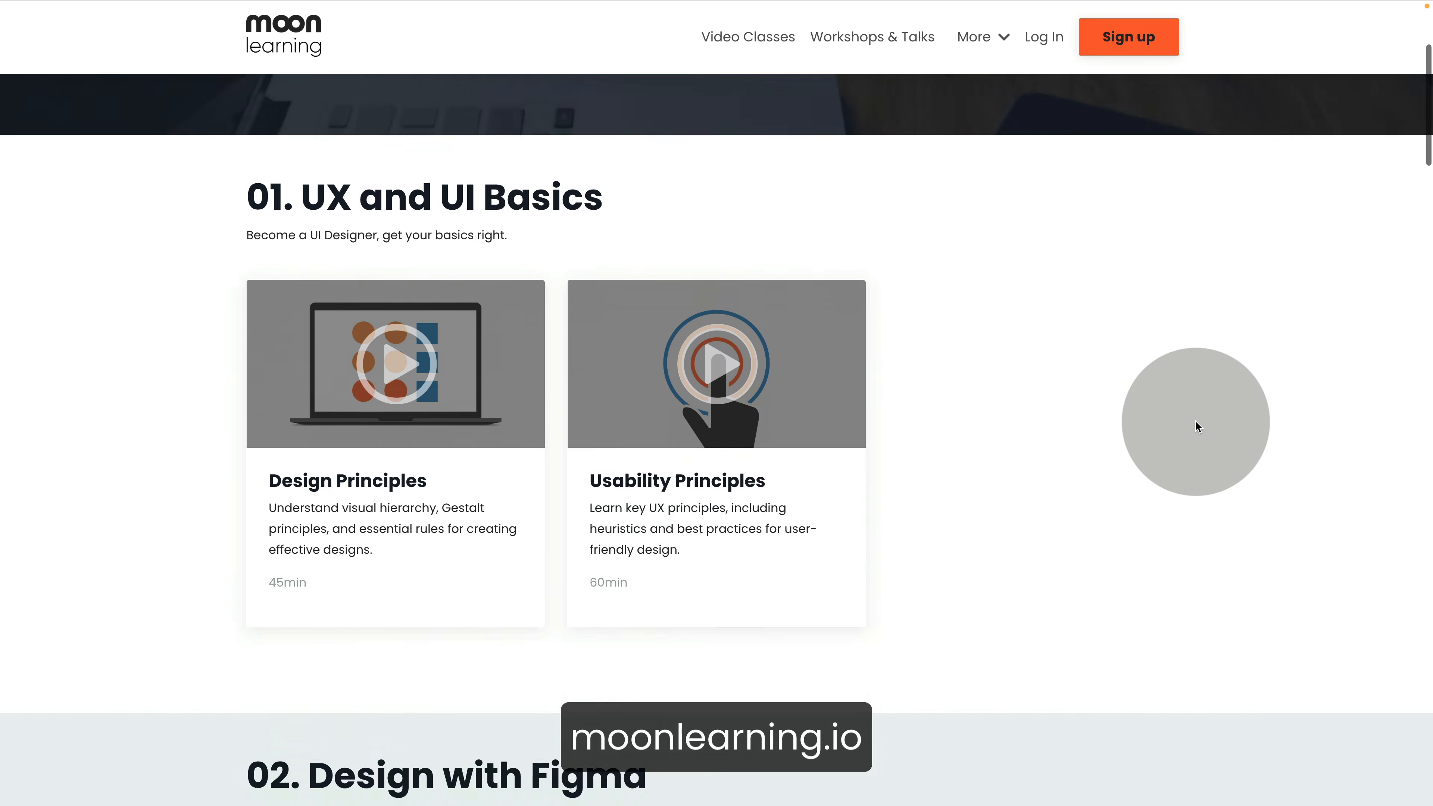
pyautogui.scroll(-20, 1196, 423)
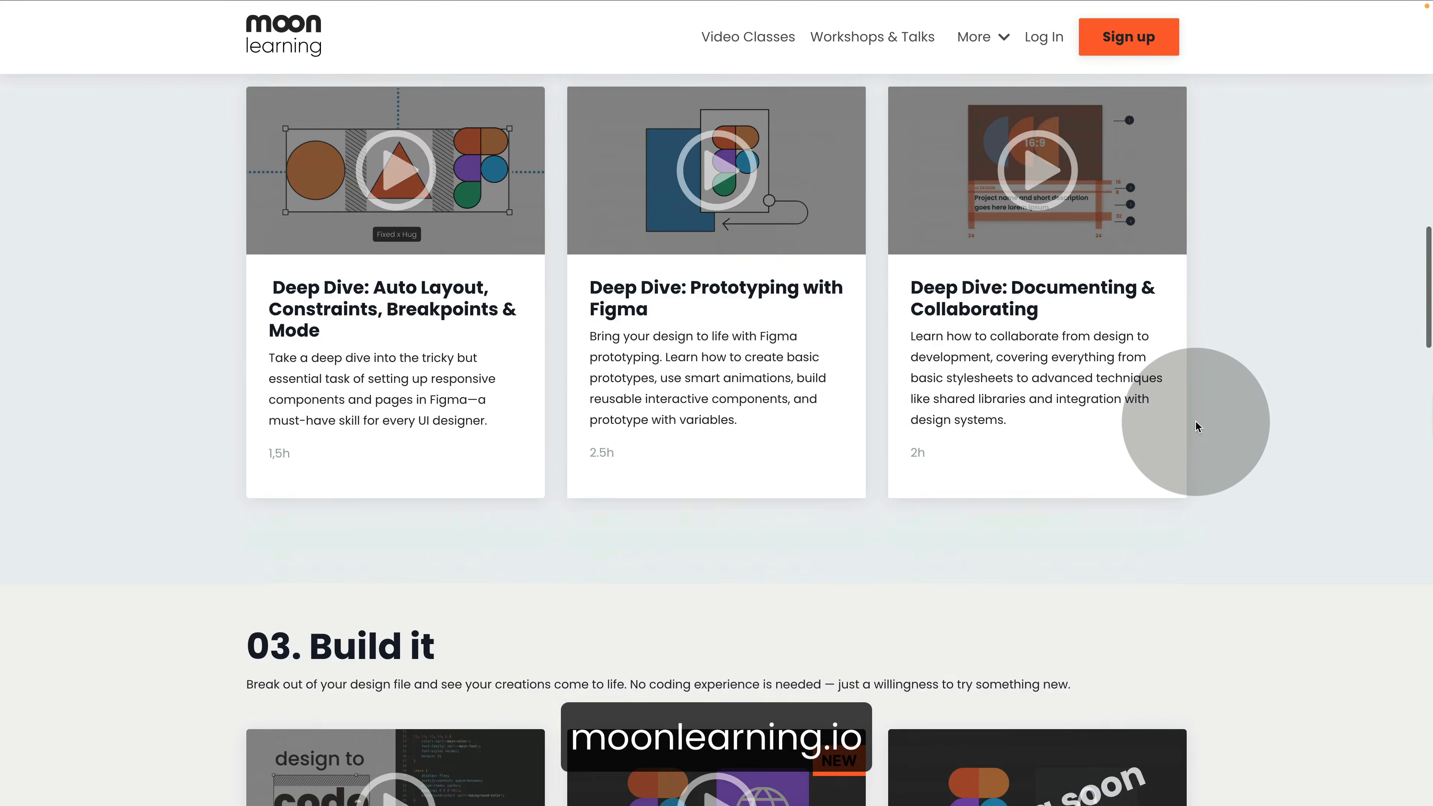
pyautogui.scroll(-2, 1197, 425)
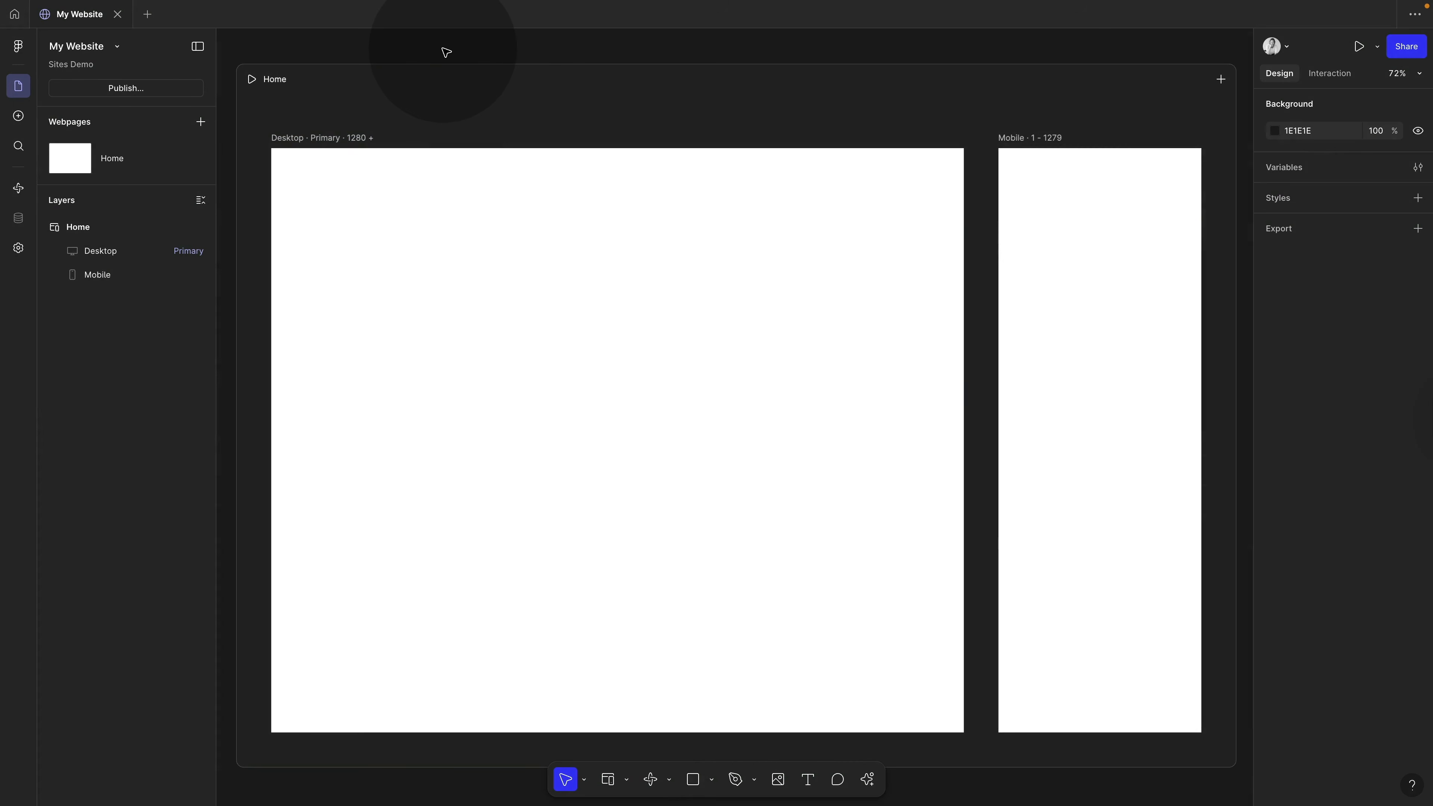
# - Add the Tablet 800 breakpoint to the Home webpage between Desktop and Mobile
pyautogui.press('super')
pyautogui.press('super+minus')
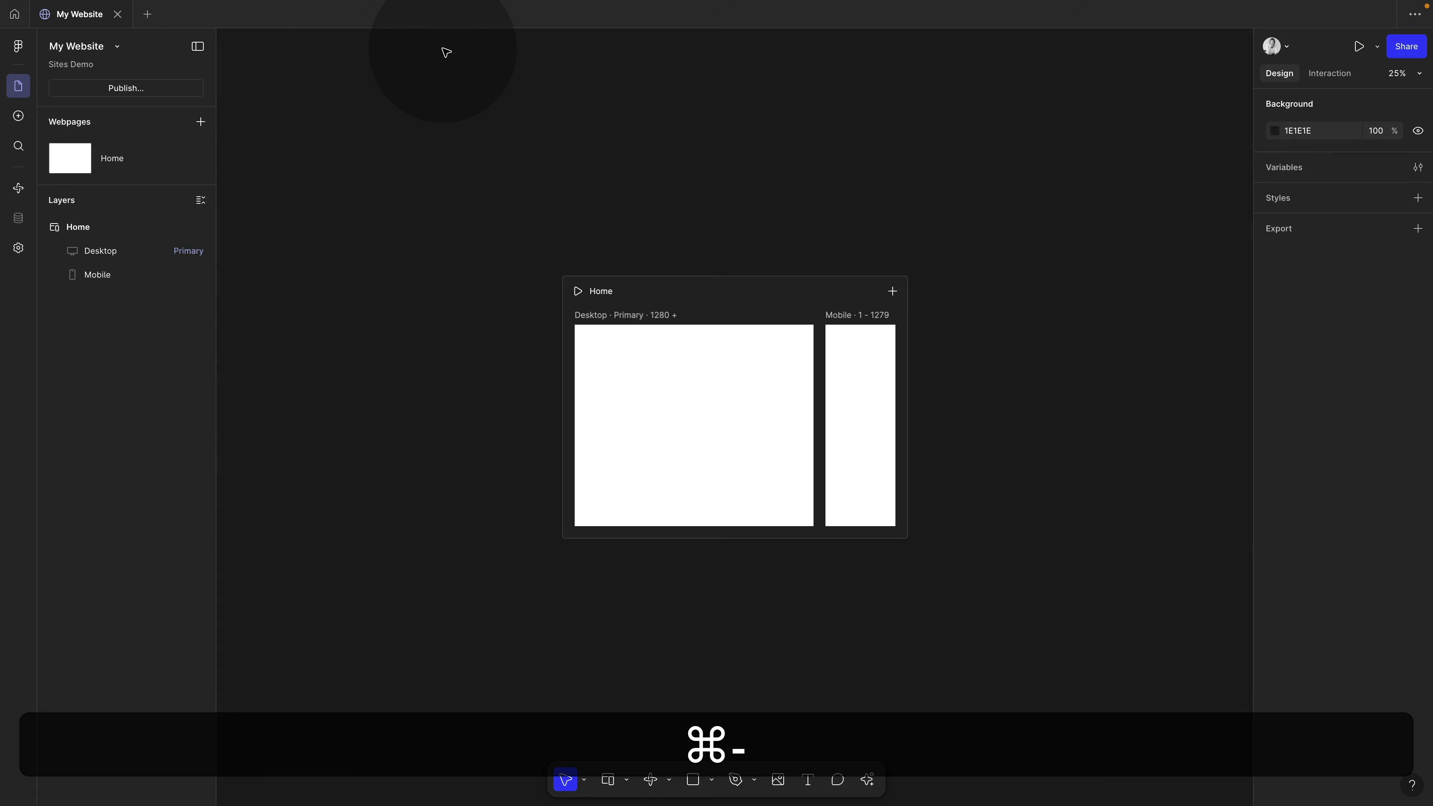
pyautogui.press('super+equal')
pyautogui.press('super+minus')
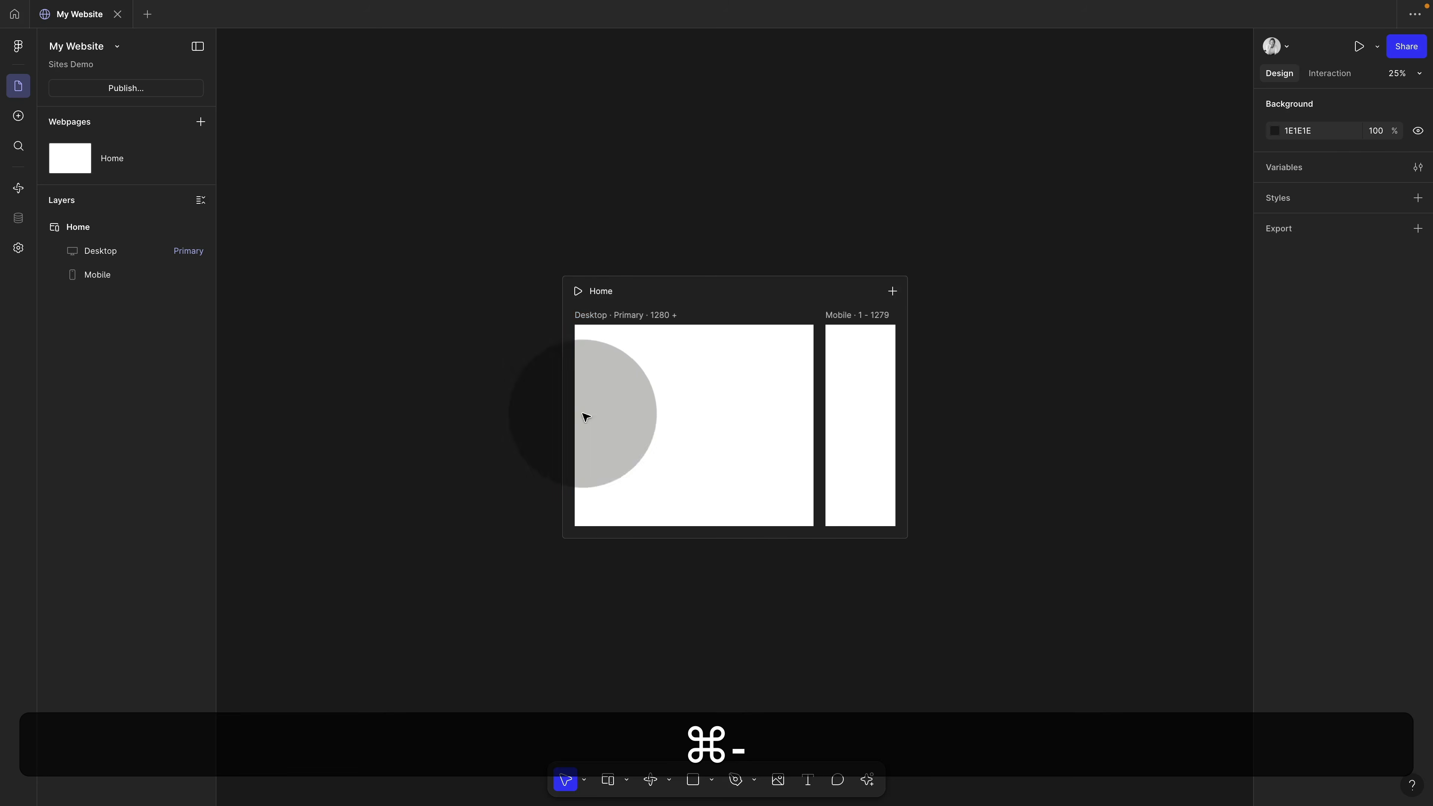
pyautogui.scroll(2, 665, 515)
pyautogui.scroll(3, 665, 516)
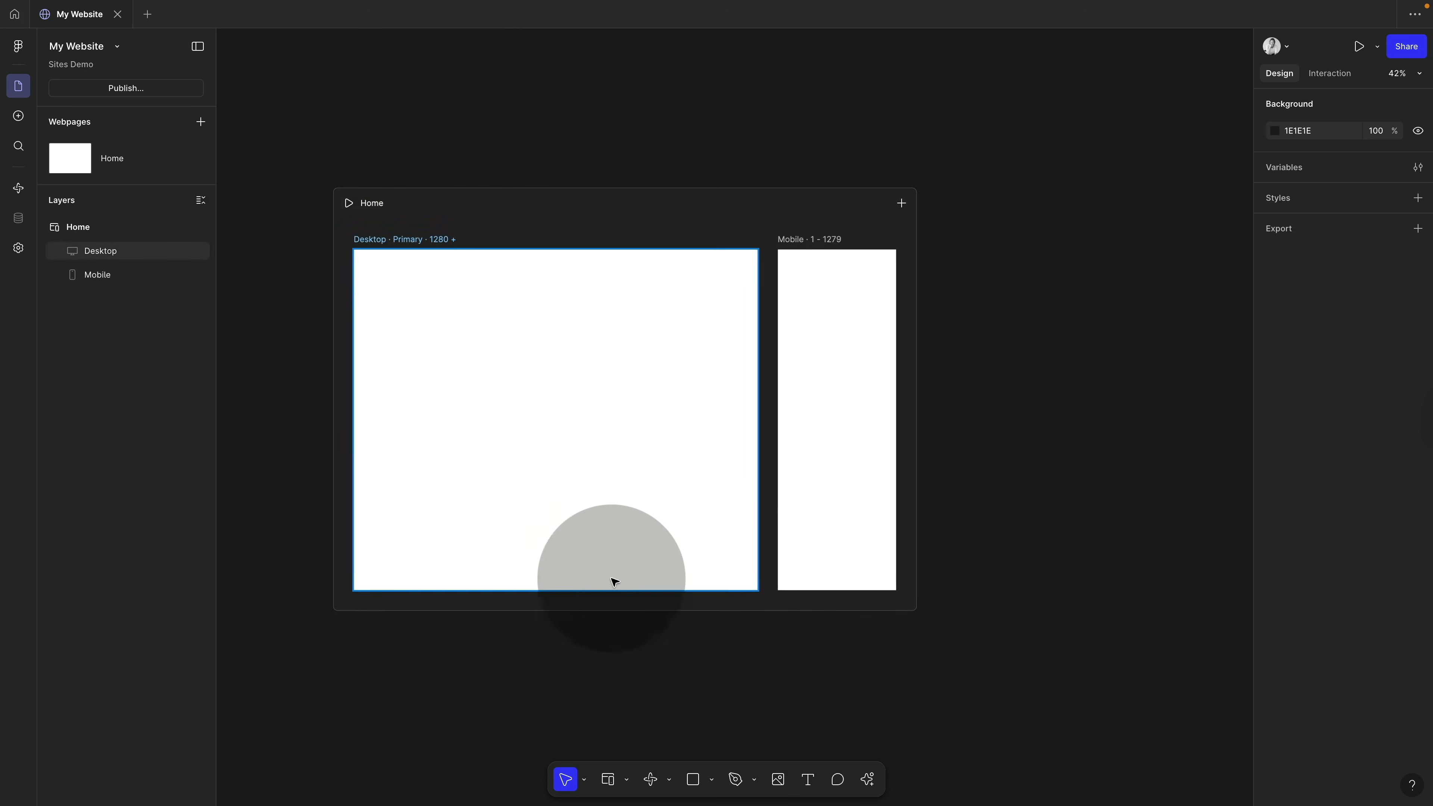
pyautogui.click(380, 216)
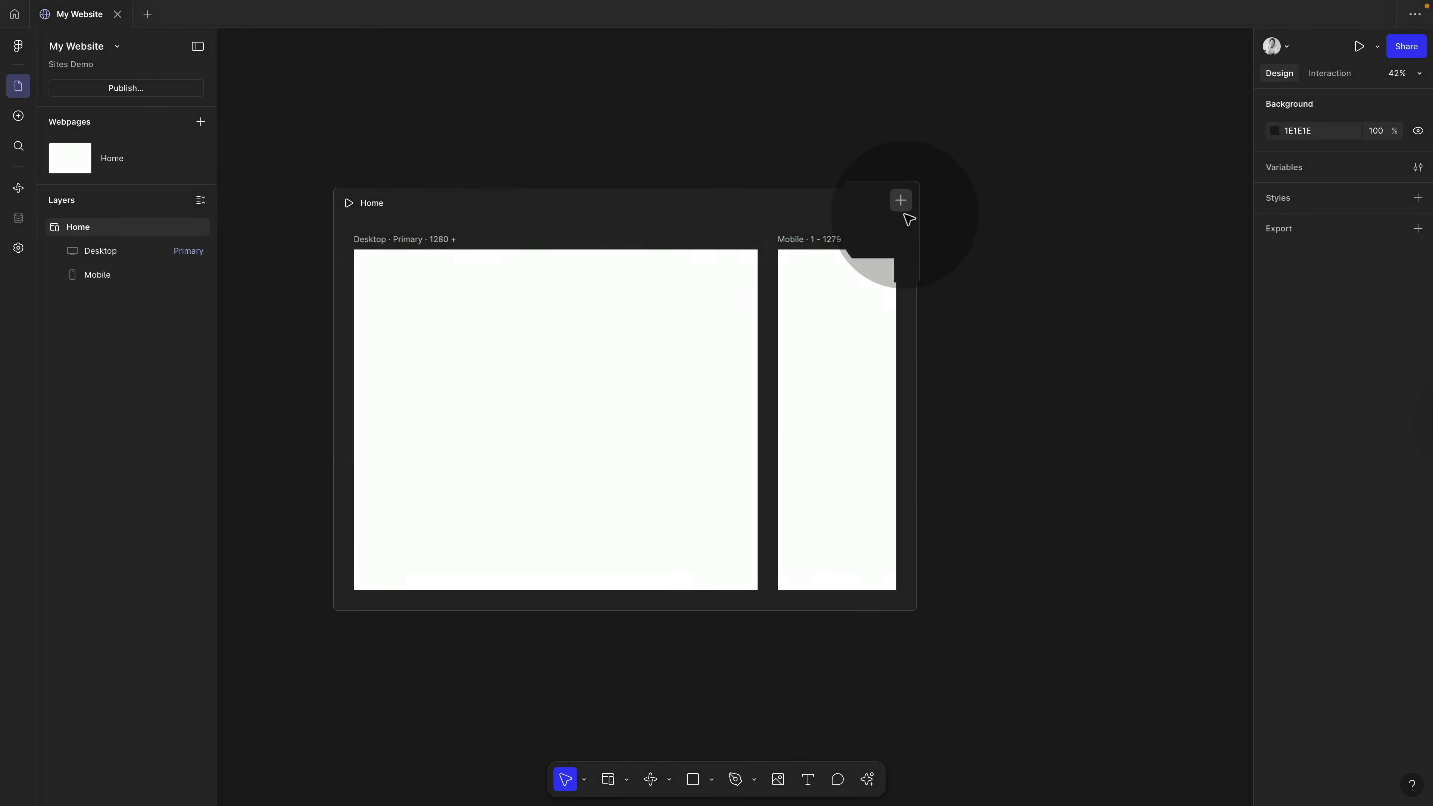
pyautogui.click(903, 201)
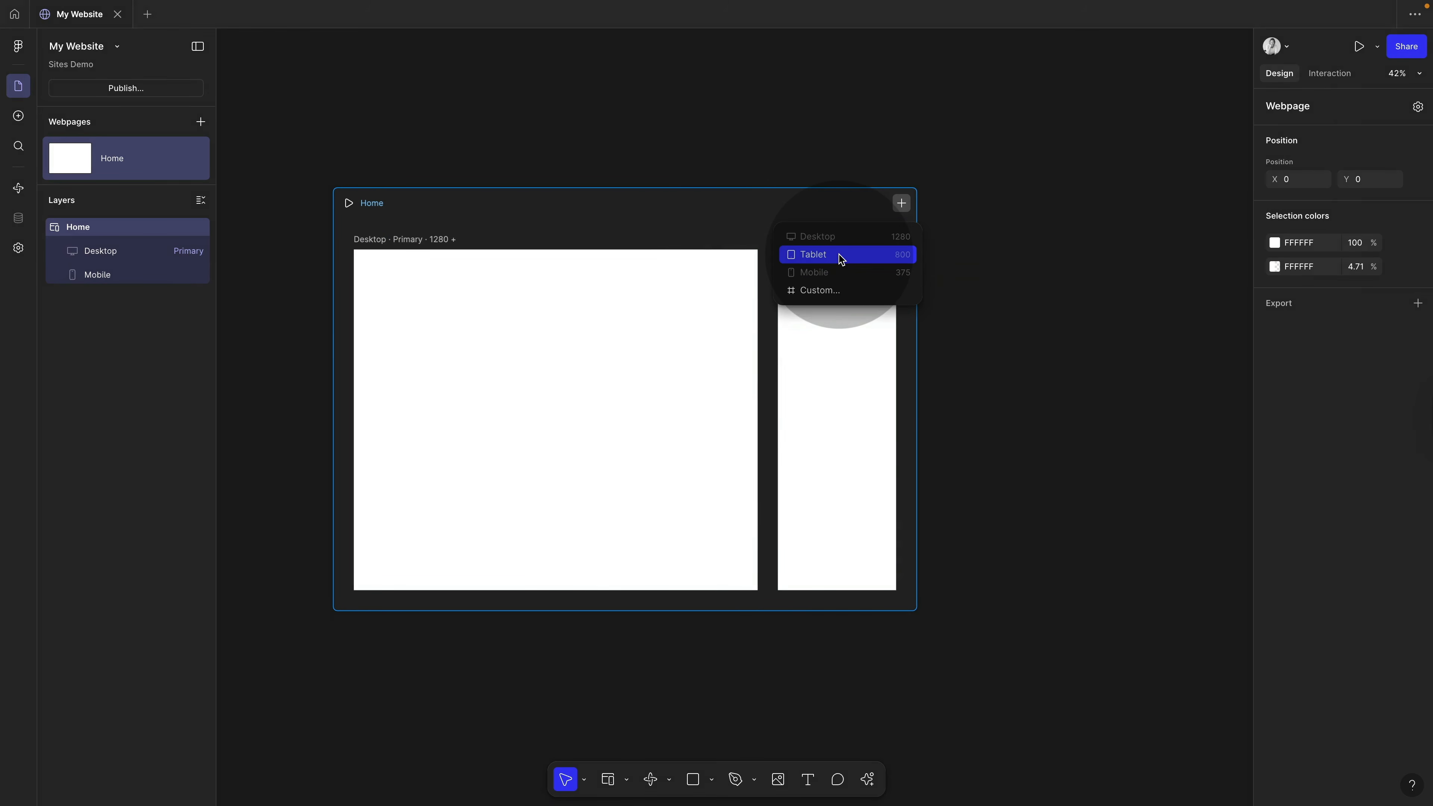
pyautogui.click(841, 256)
pyautogui.click(519, 81)
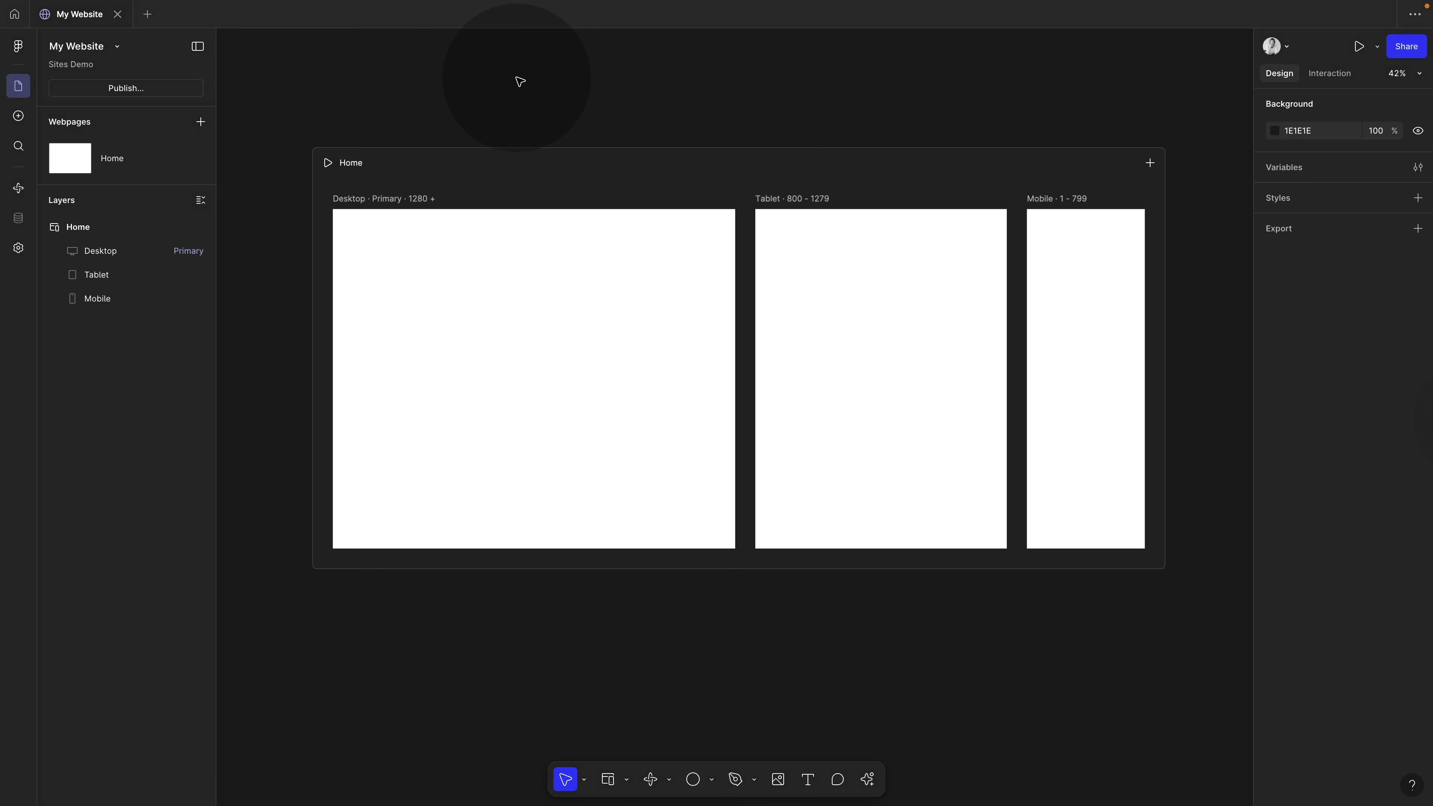
# - Draw a circle about 457 × 457 px near the middle of the Desktop frame
pyautogui.hotkey('shift', '2')
pyautogui.click(971, 212)
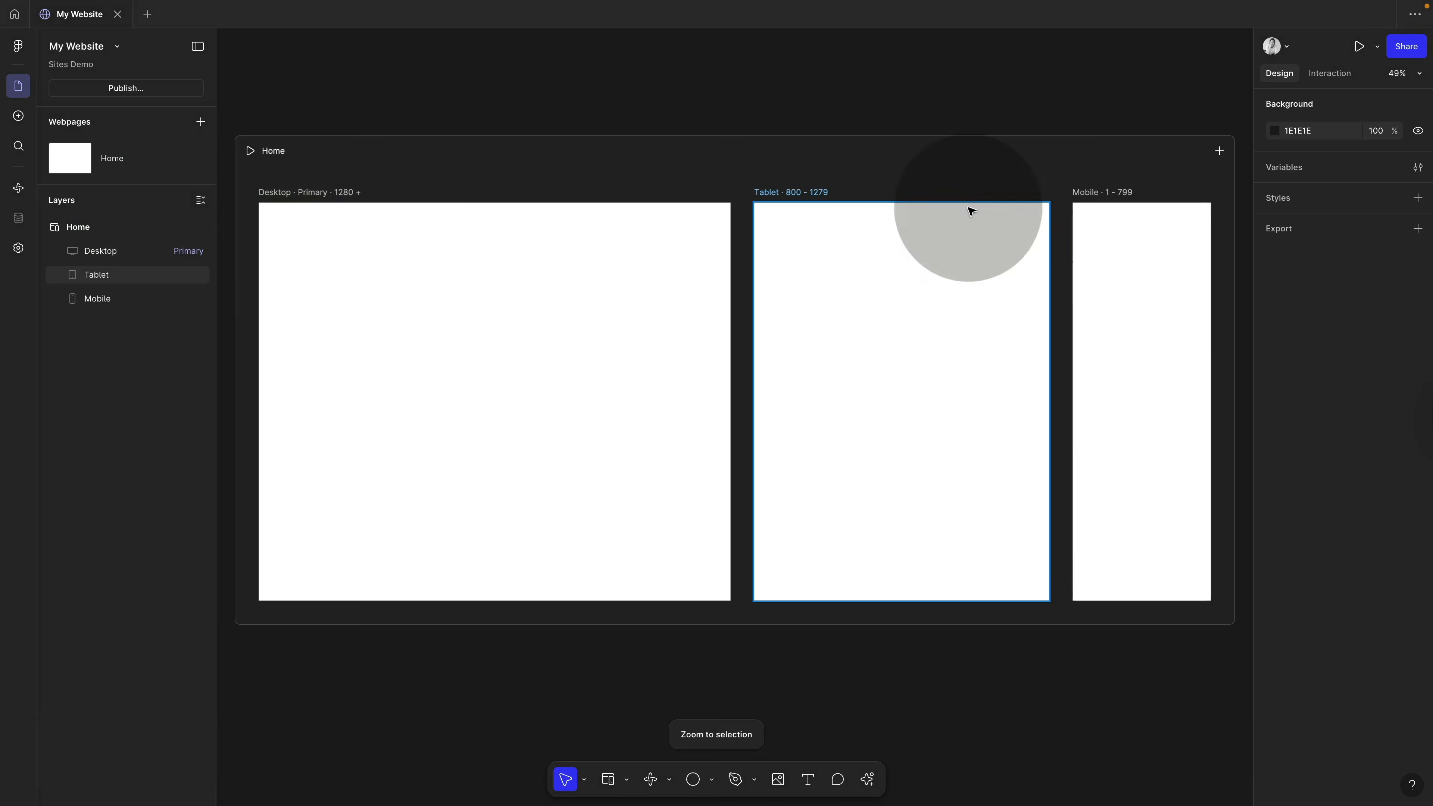
pyautogui.click(535, 195)
pyautogui.click(505, 70)
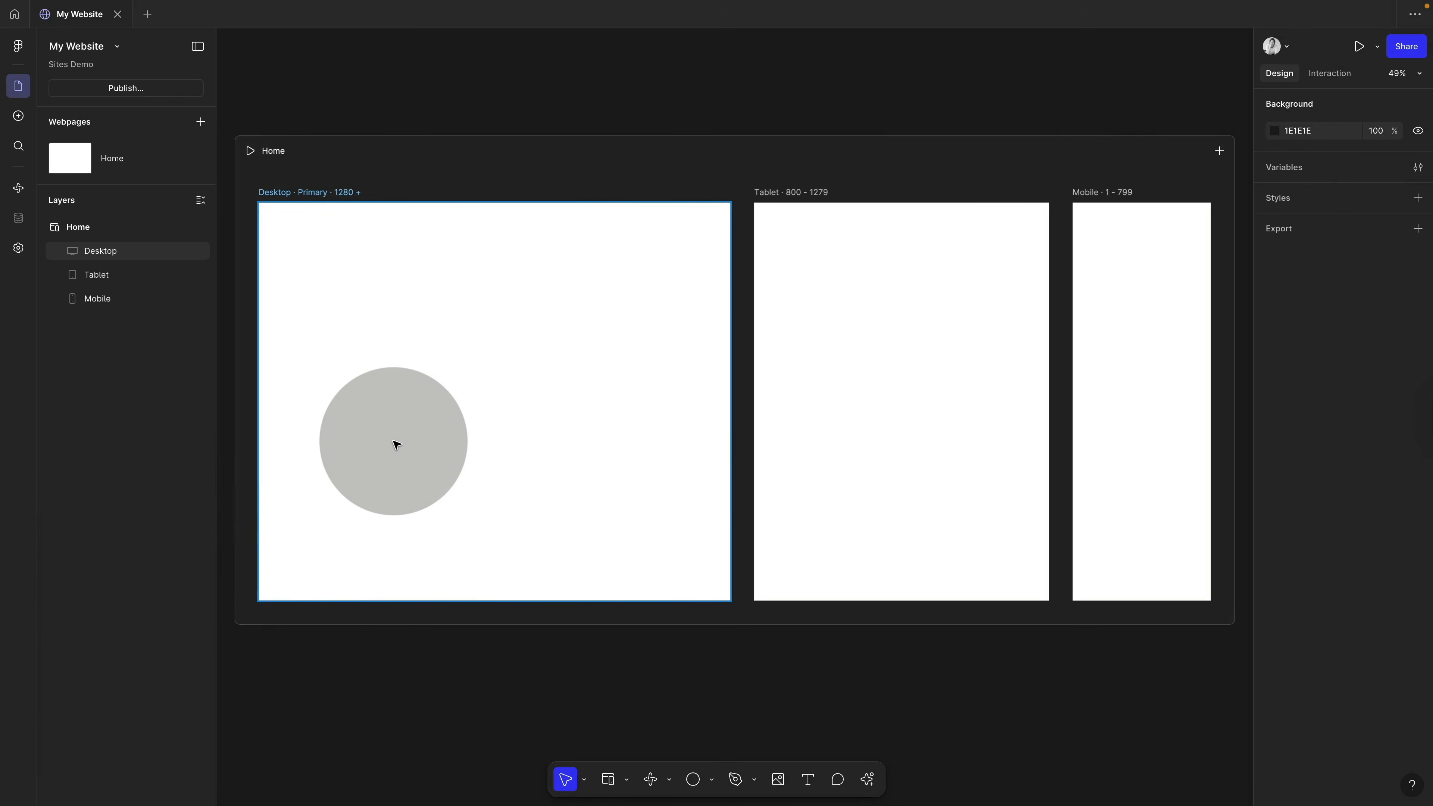
pyautogui.press('o')
pyautogui.moveTo(372, 280)
pyautogui.mouseDown()
pyautogui.moveTo(481, 388)
pyautogui.moveTo(542, 419)
pyautogui.mouseUp()
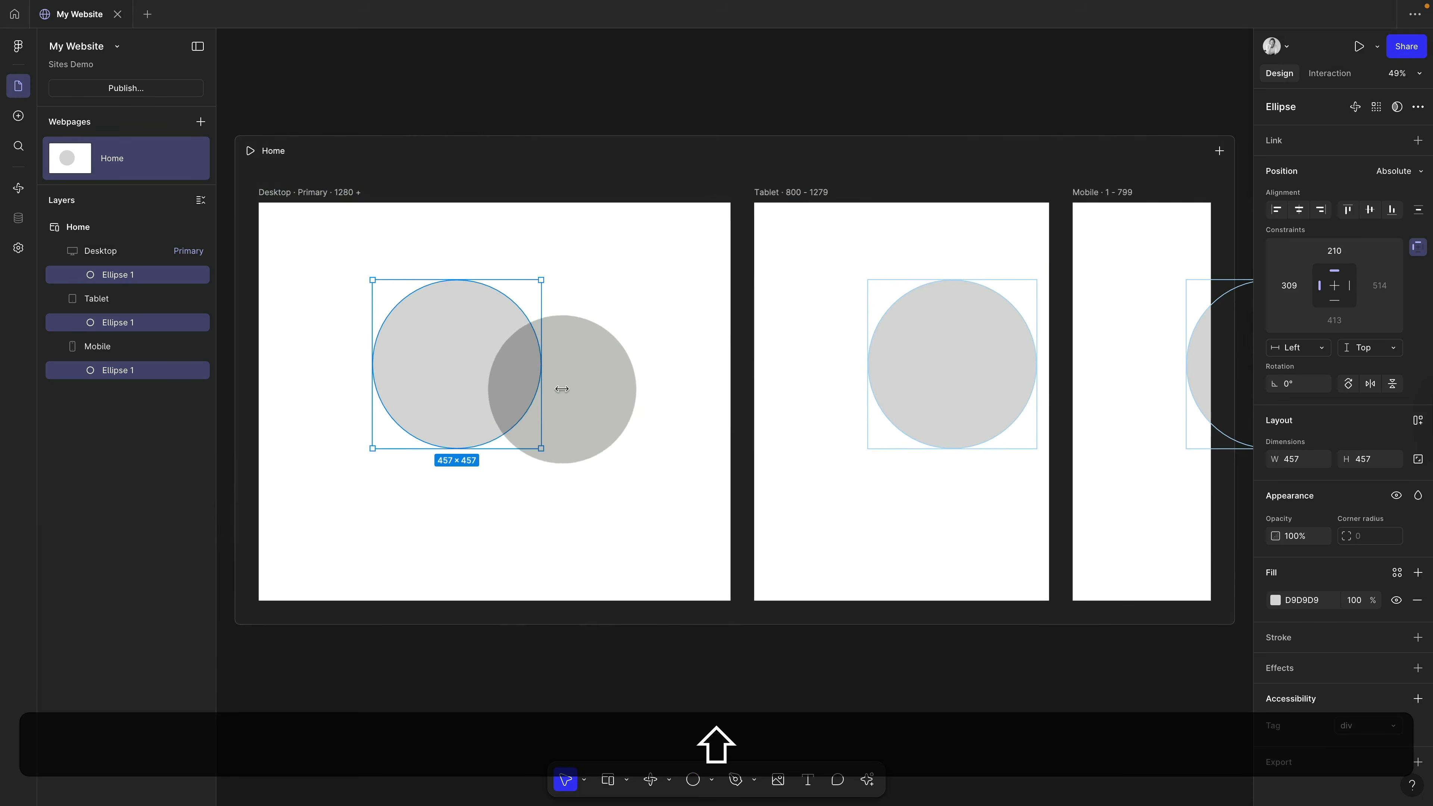
pyautogui.click(661, 396)
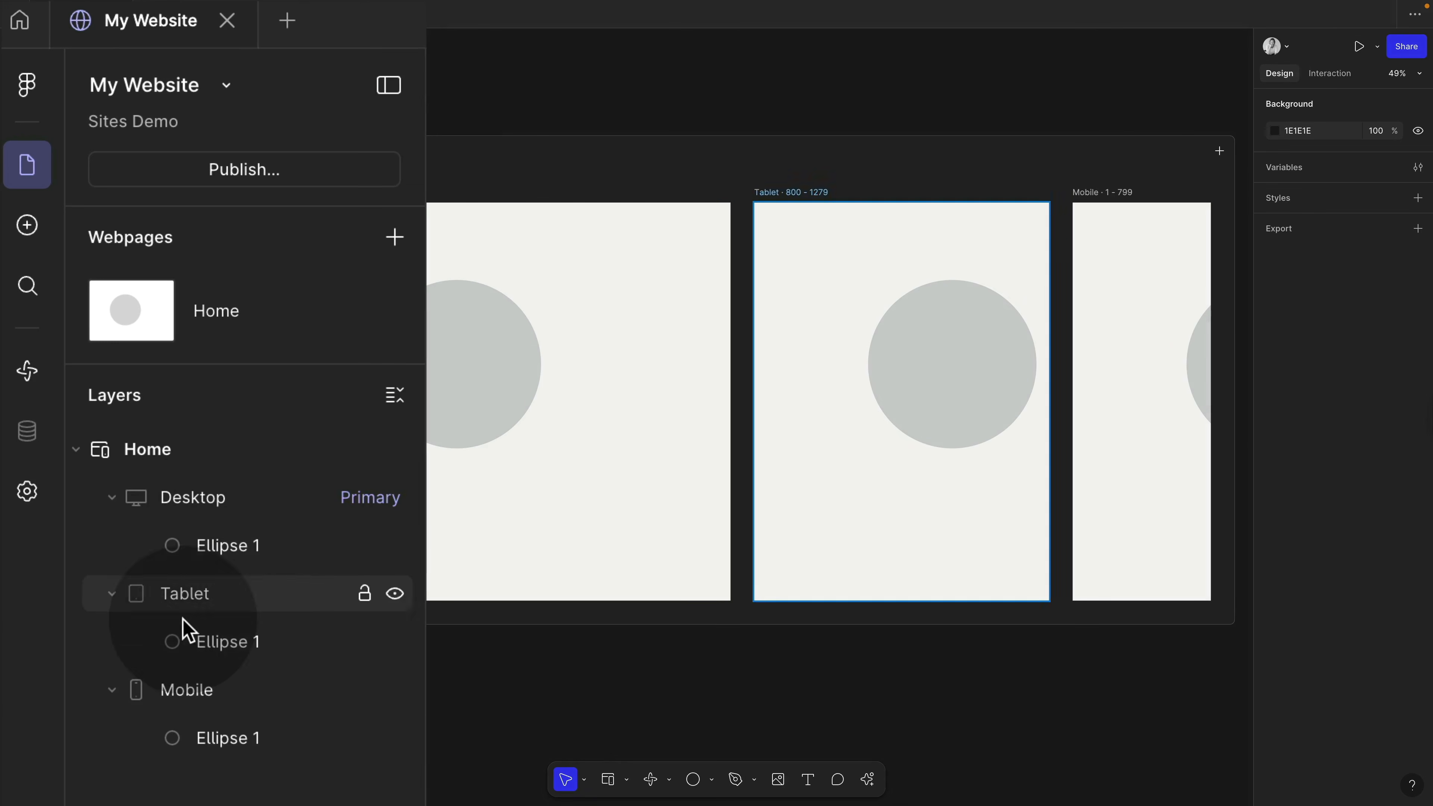
# - Delete the circle from the Desktop, Tablet and Mobile breakpoints
pyautogui.click(1207, 378)
pyautogui.moveTo(1121, 378); pyautogui.dragTo(404, 368)
pyautogui.press('BackSpace')
pyautogui.press('BackSpace')
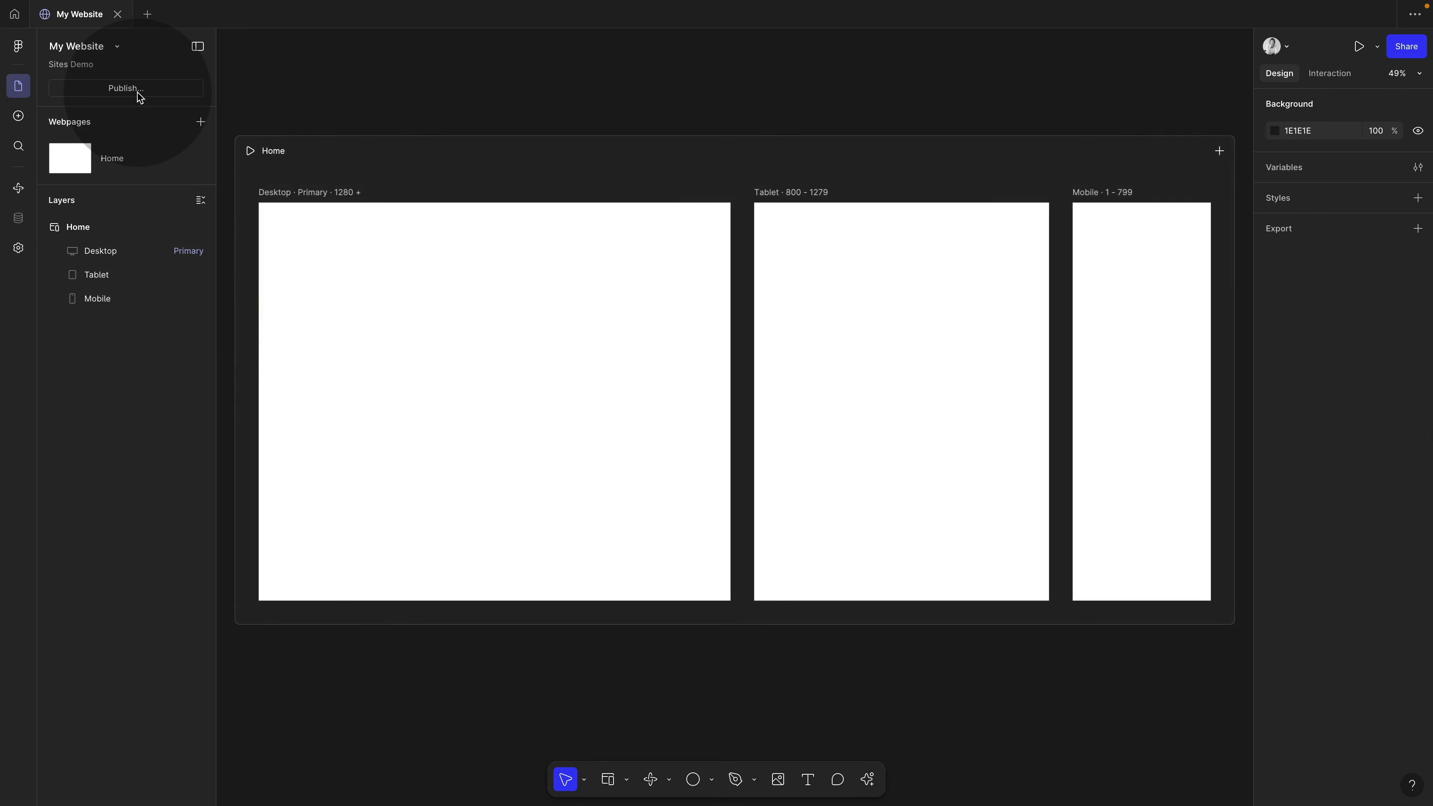
# - Insert the centred hero block with eyebrow text and a pastel gradient background into the Desktop frame
pyautogui.click(18, 117)
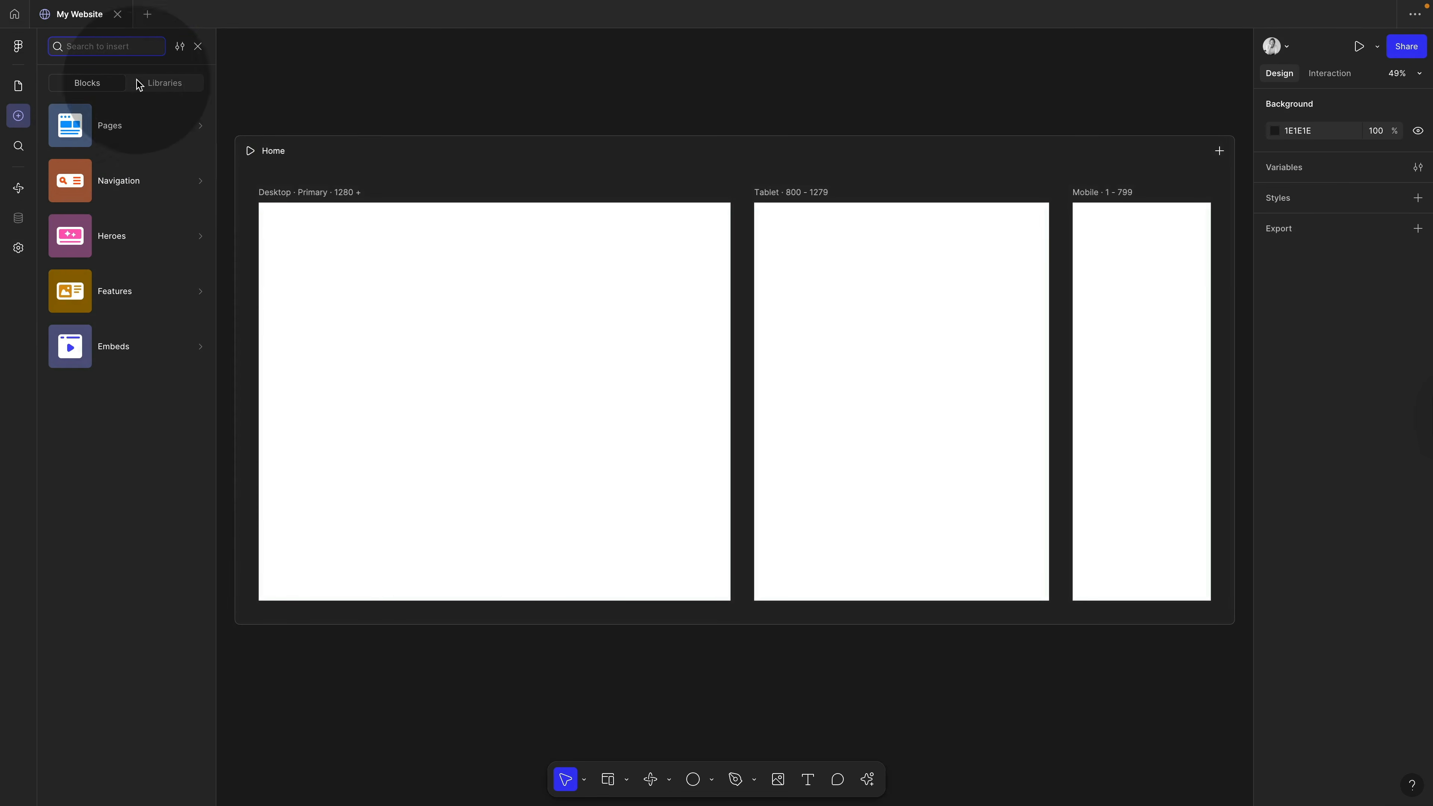
pyautogui.moveTo(112, 131)
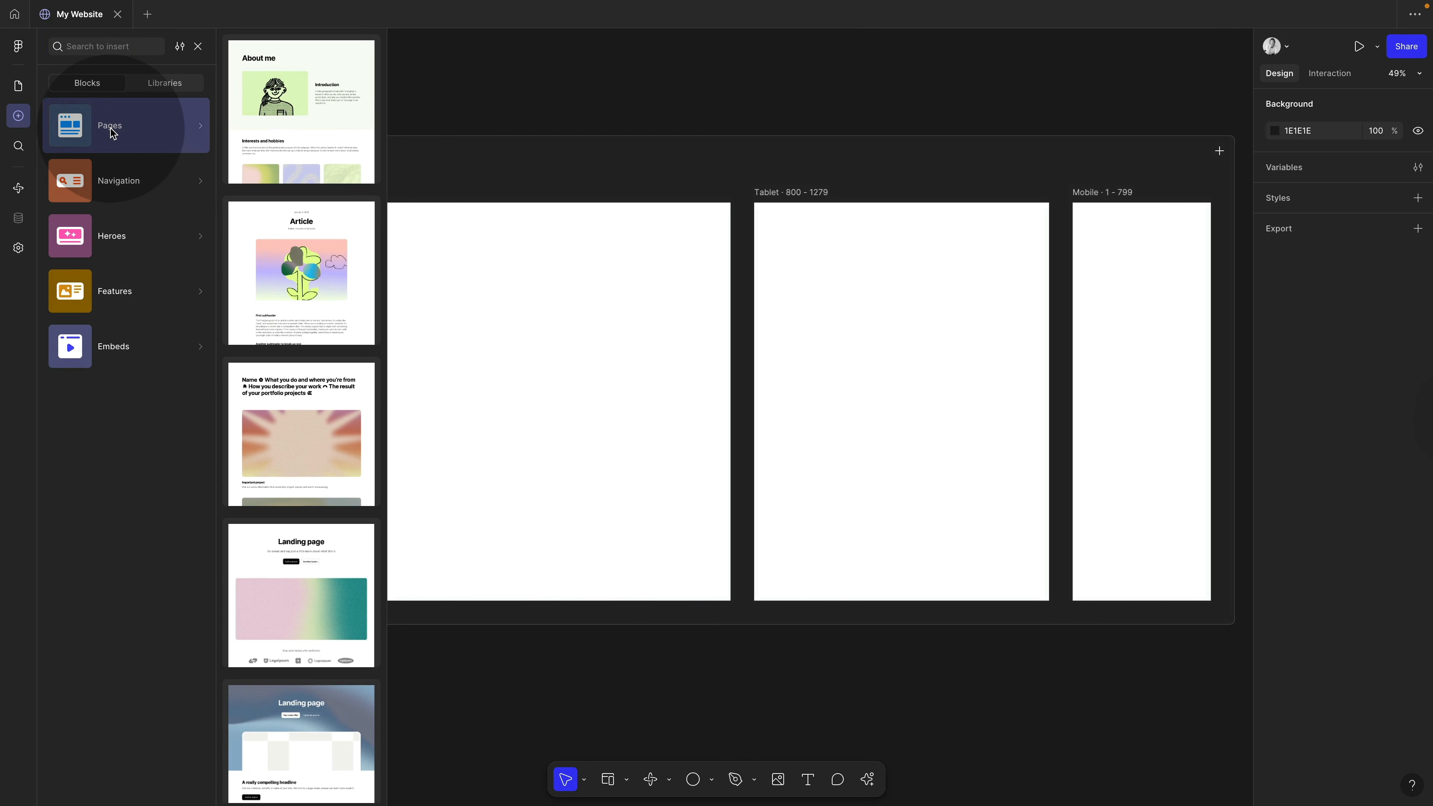
pyautogui.moveTo(112, 198)
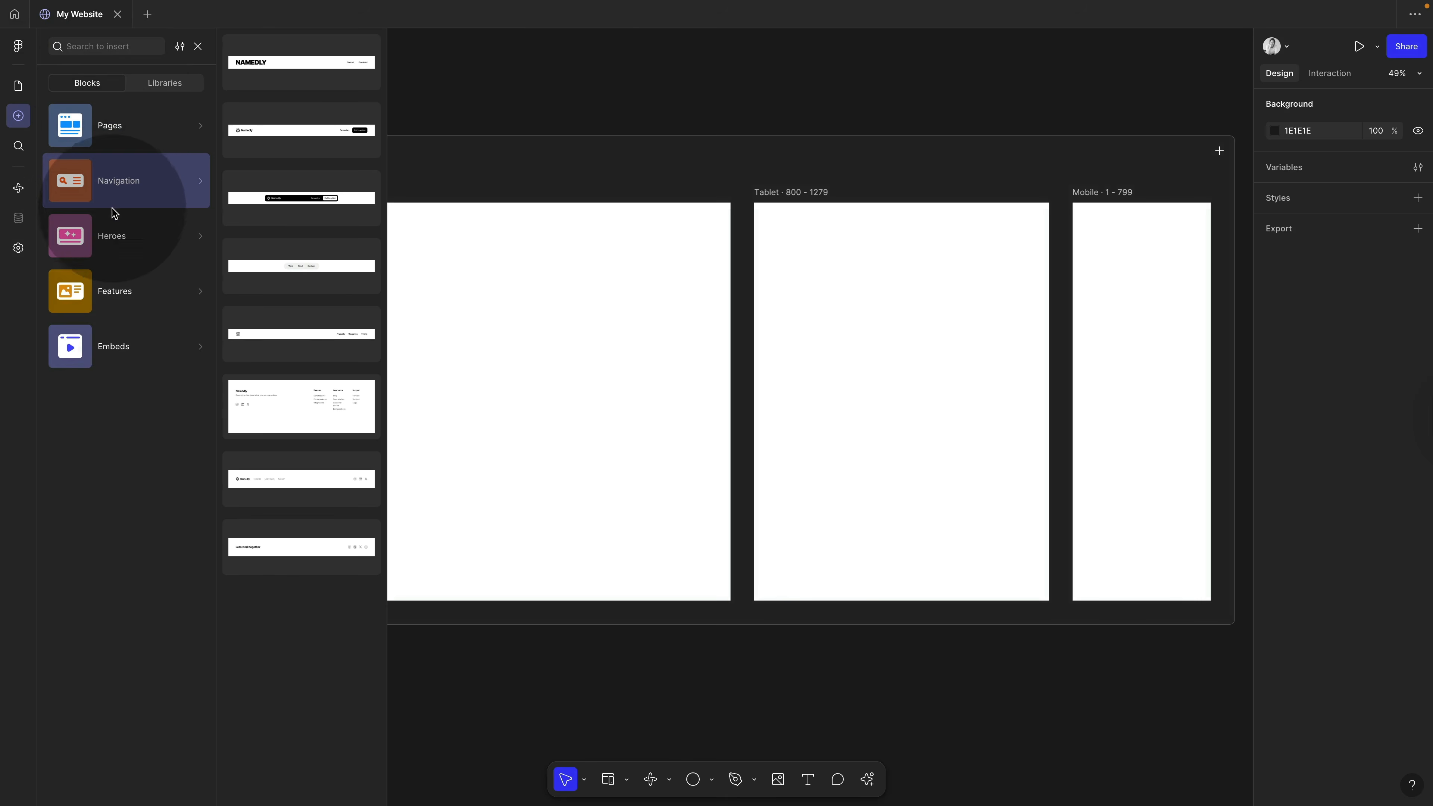
pyautogui.moveTo(113, 231)
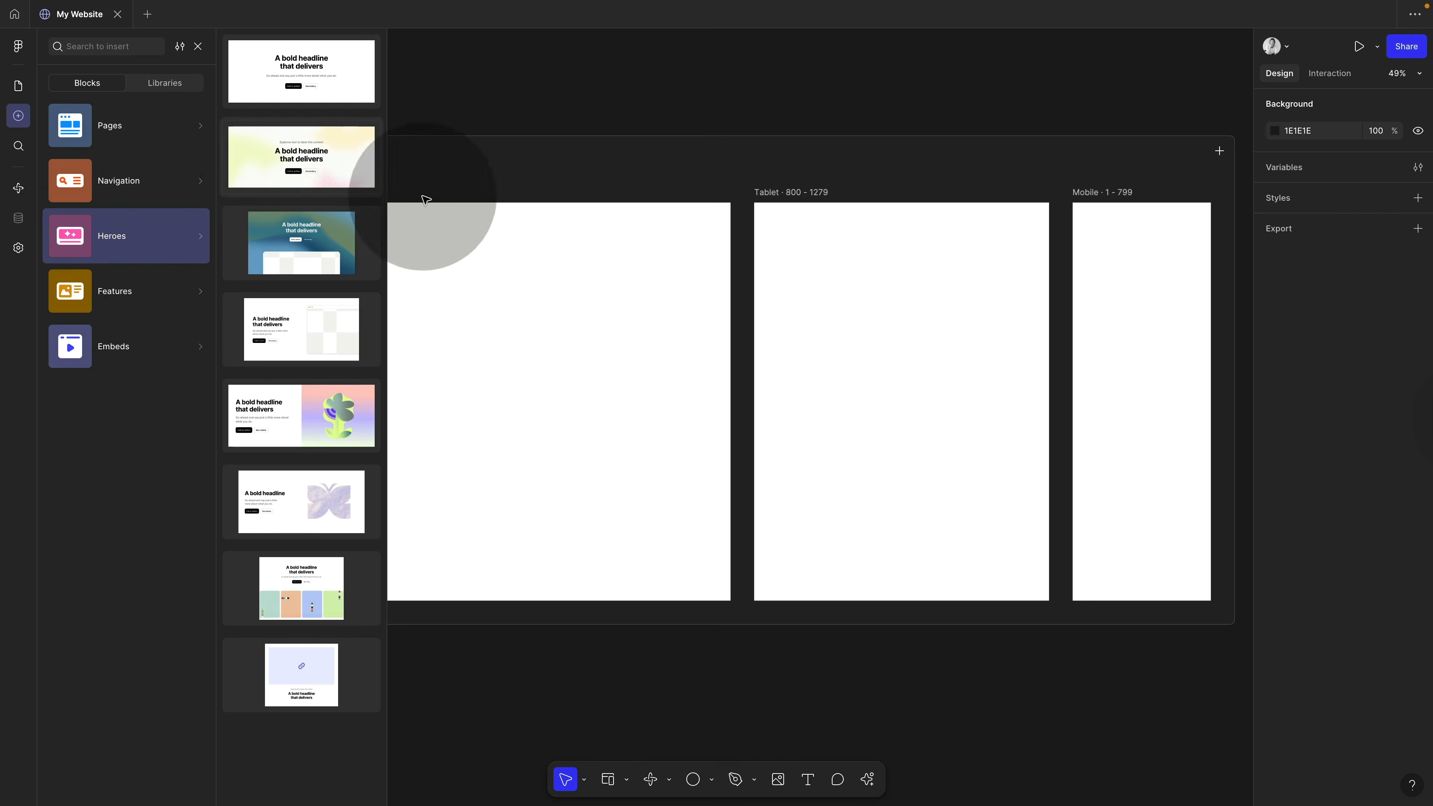
pyautogui.moveTo(425, 200); pyautogui.dragTo(527, 288)
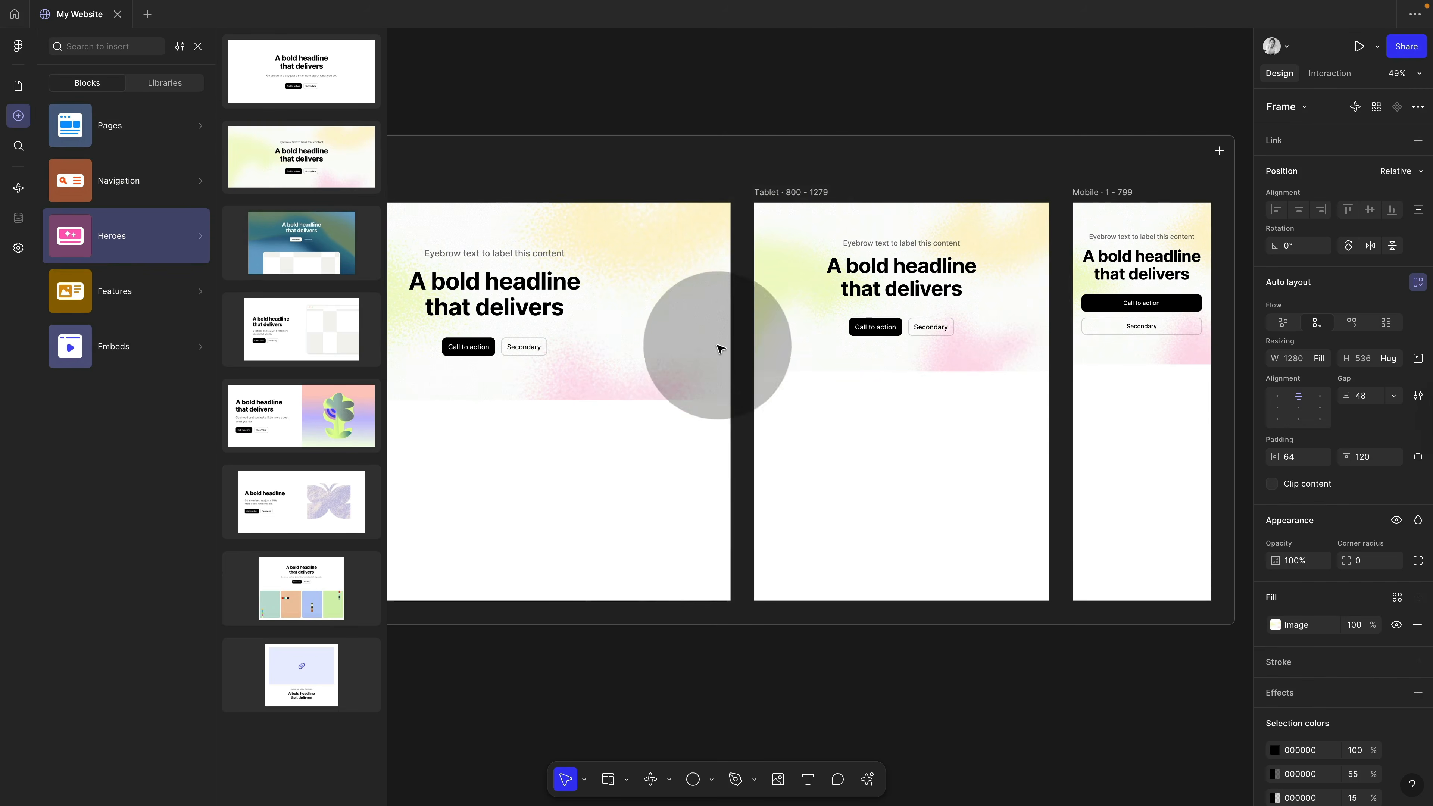
# - Replace the hero block's headline in the Desktop frame with "Hello"
pyautogui.click(596, 278)
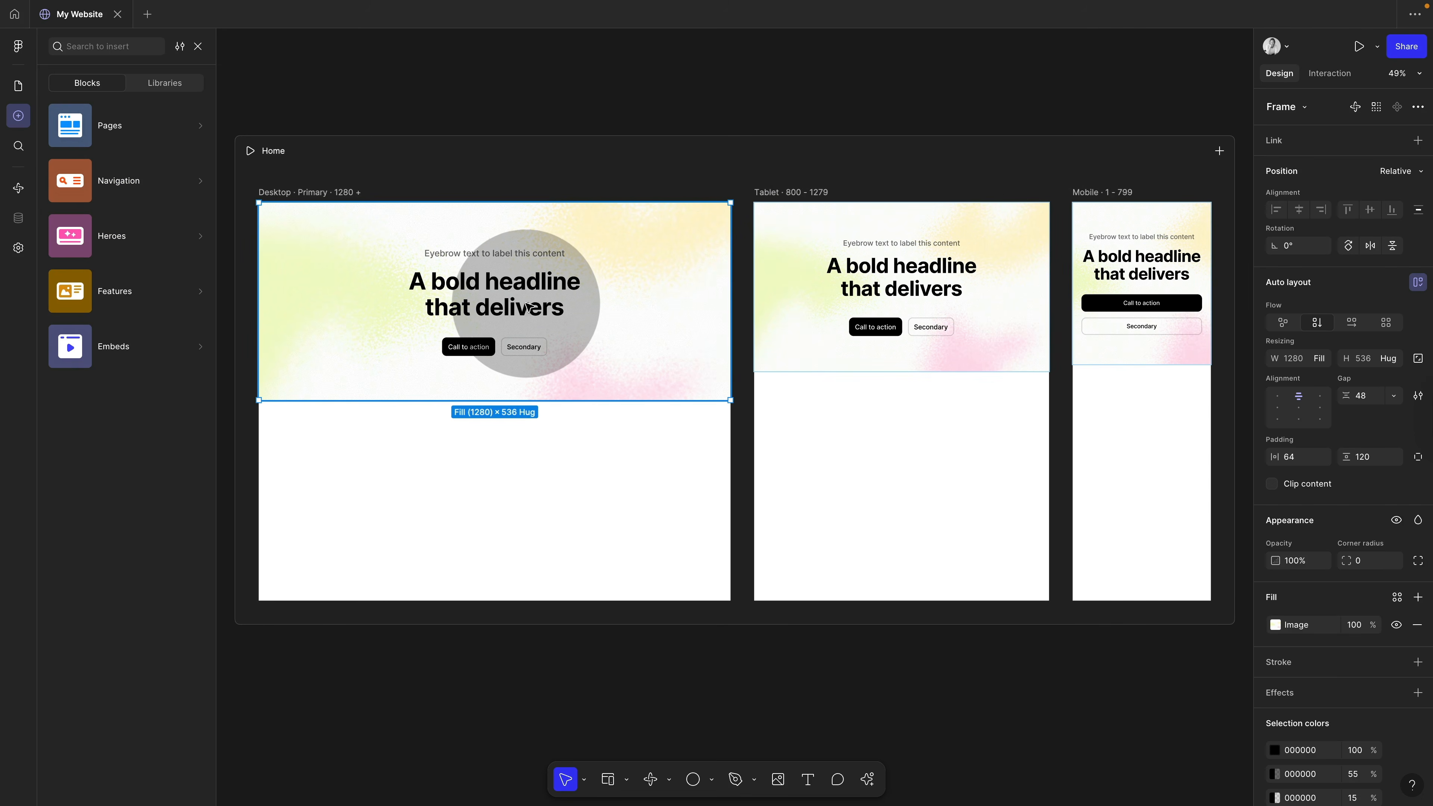
pyautogui.click(540, 306)
pyautogui.doubleClick(530, 299)
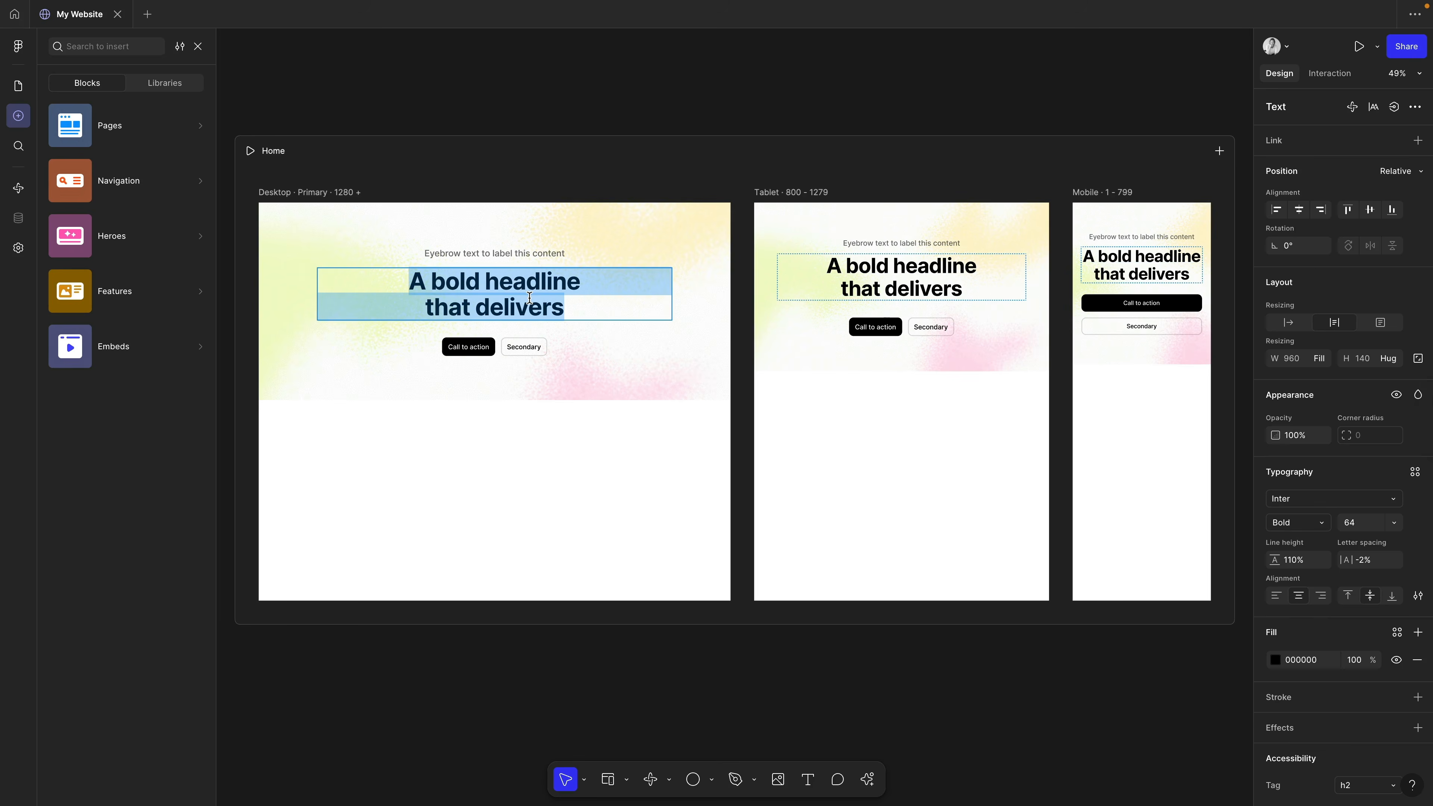
pyautogui.write('Hello')
pyautogui.click(551, 106)
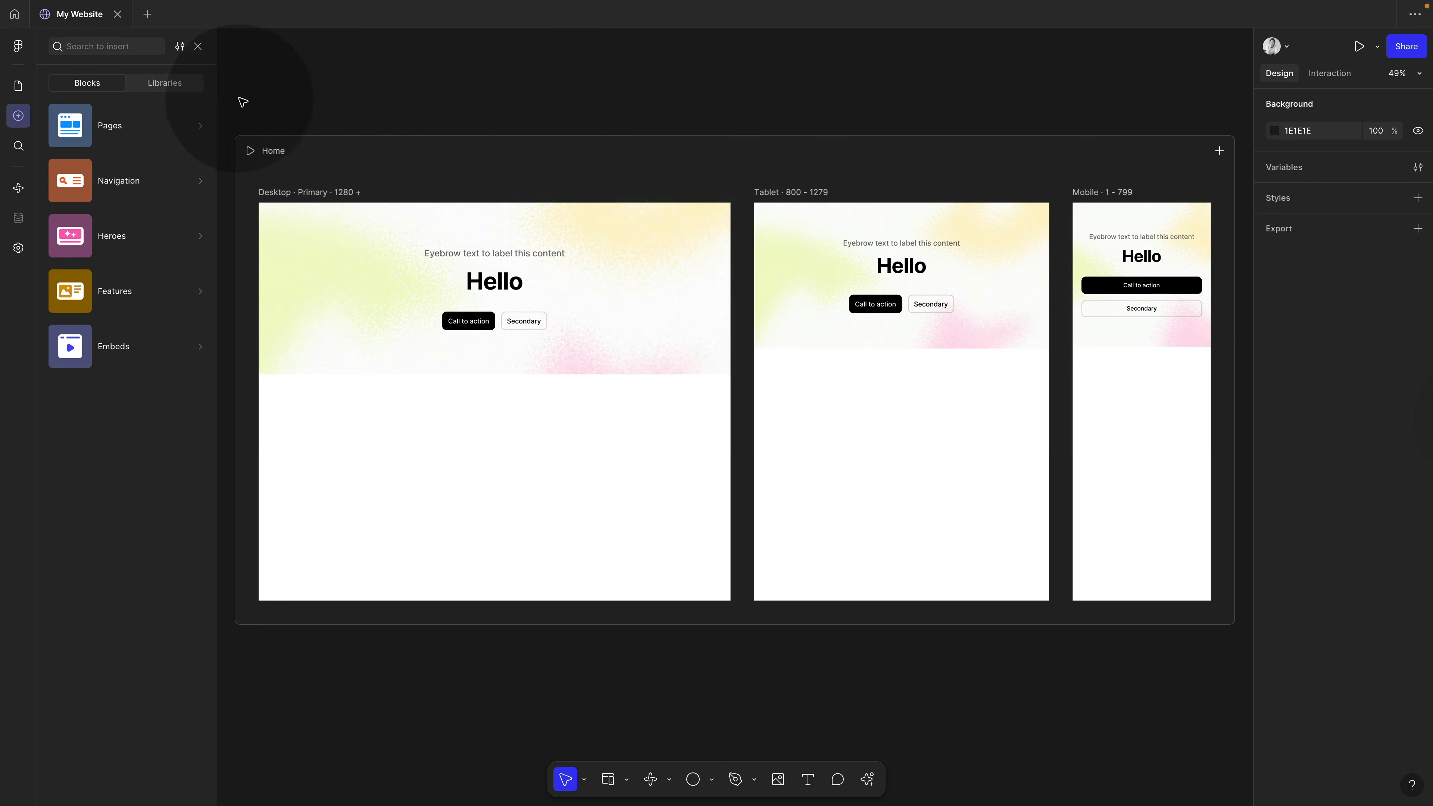
# - Check which libraries are available for this file and return to browsing the built-in blocks
pyautogui.click(175, 85)
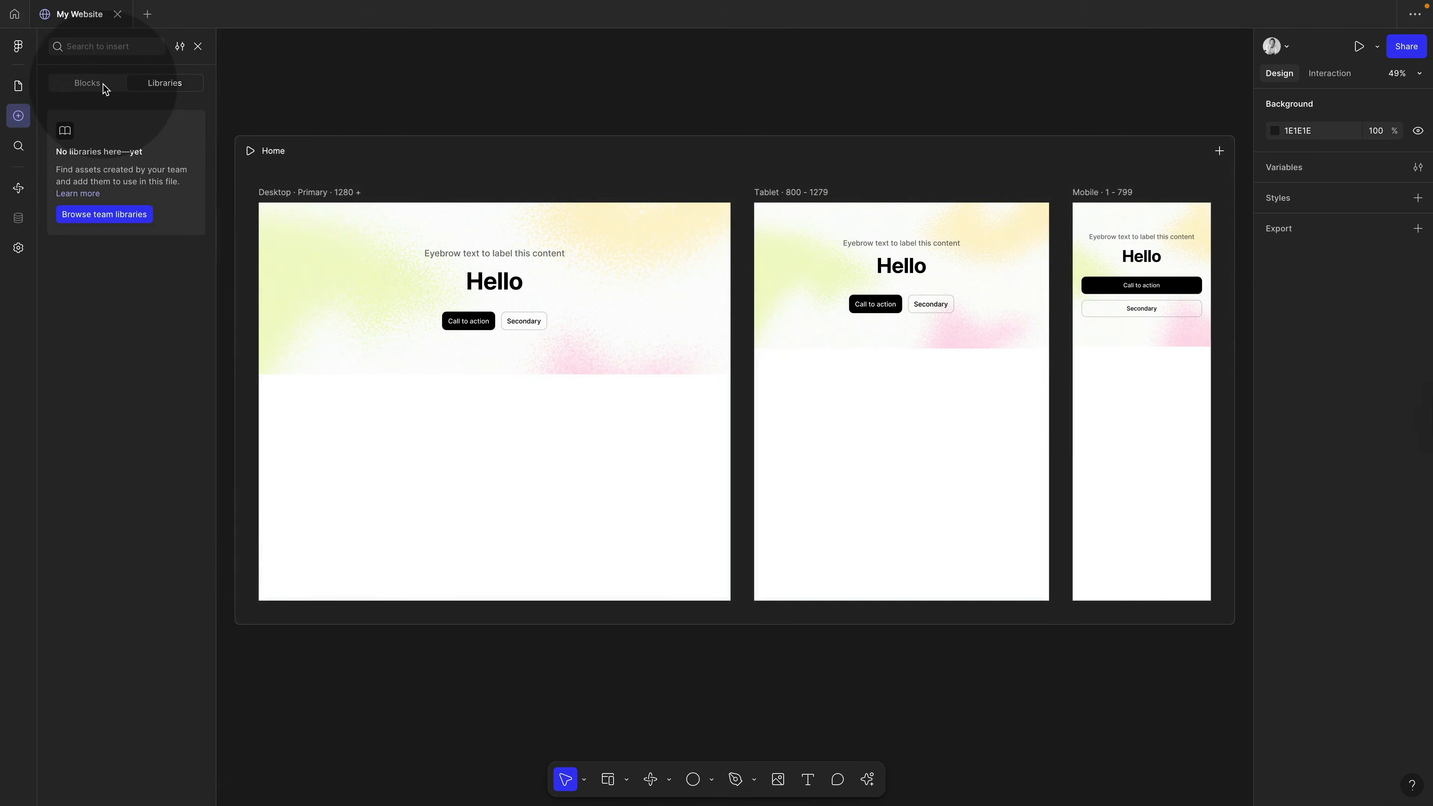
pyautogui.click(91, 84)
pyautogui.click(121, 250)
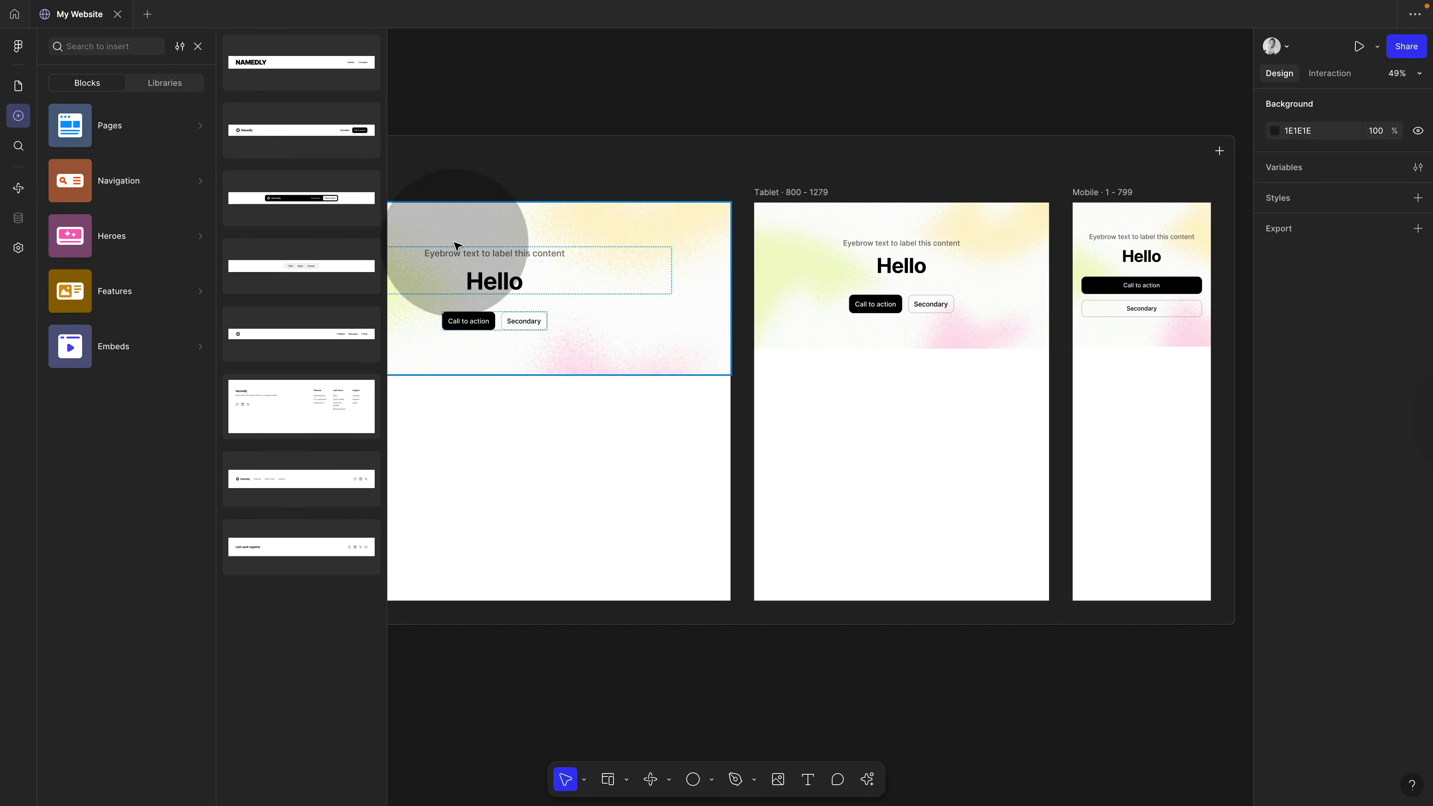
# - Delete the hero section from the Desktop frame
pyautogui.click(436, 235)
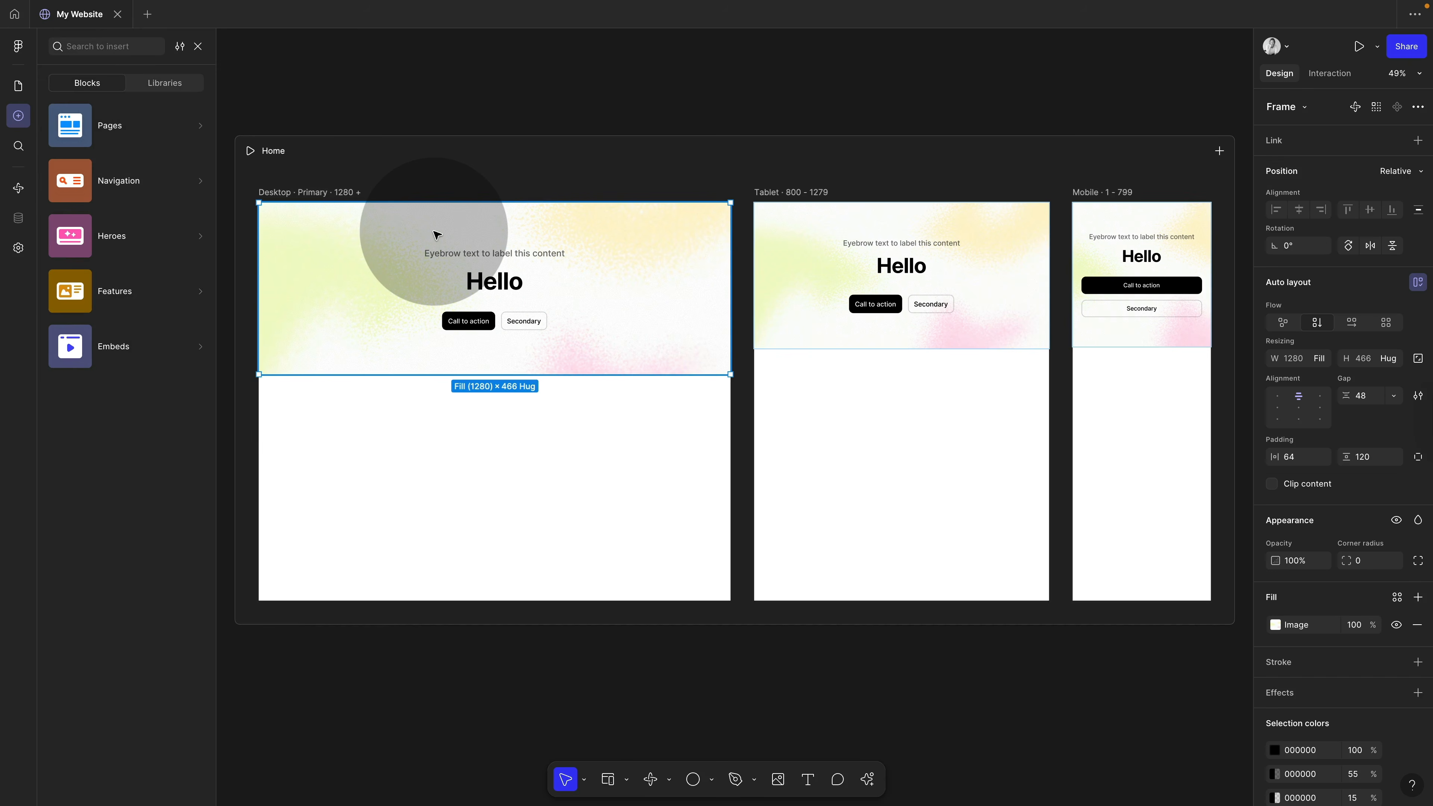
pyautogui.press('Delete')
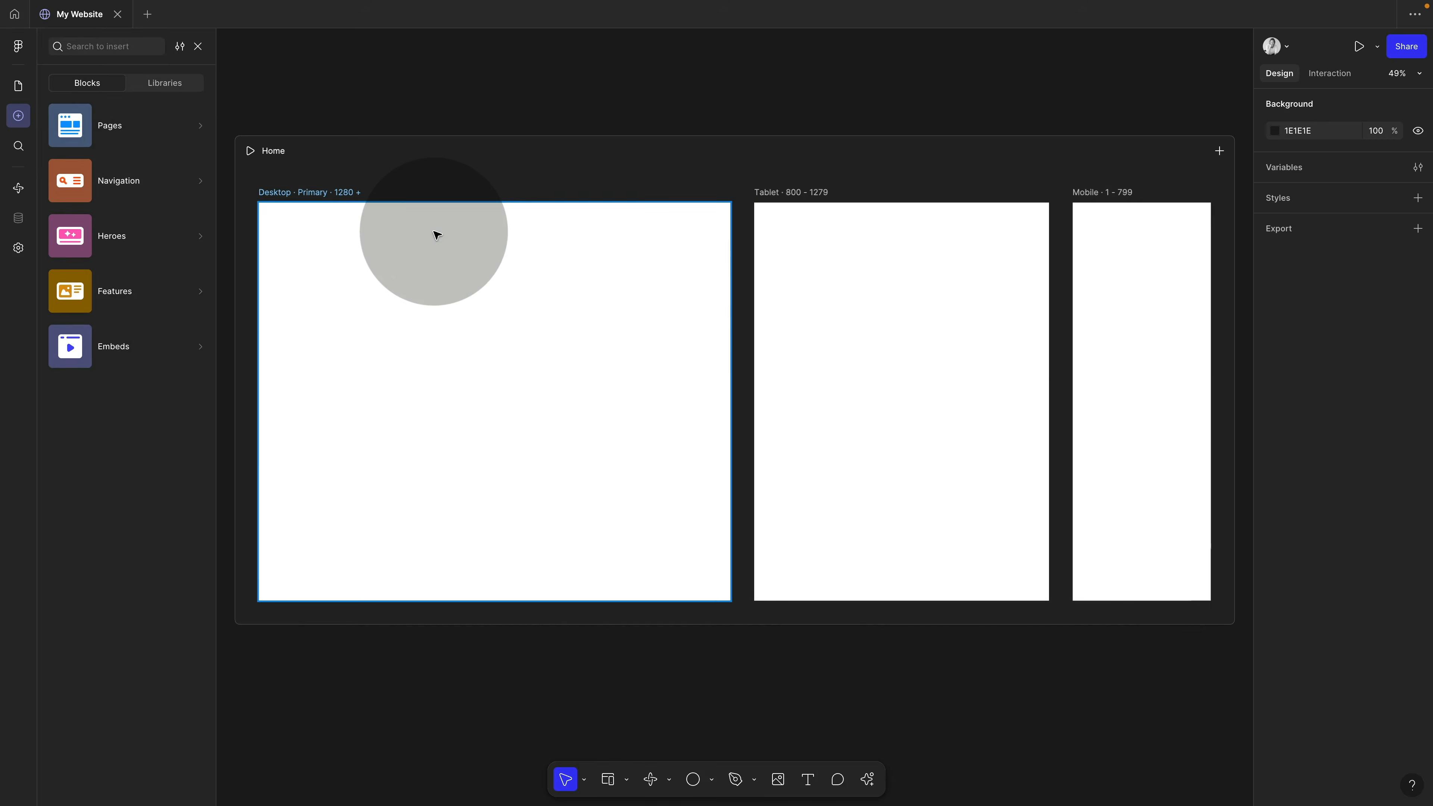
# - Examine the search, Make and general site settings areas, and return to the file's webpages and layers
pyautogui.click(33, 149)
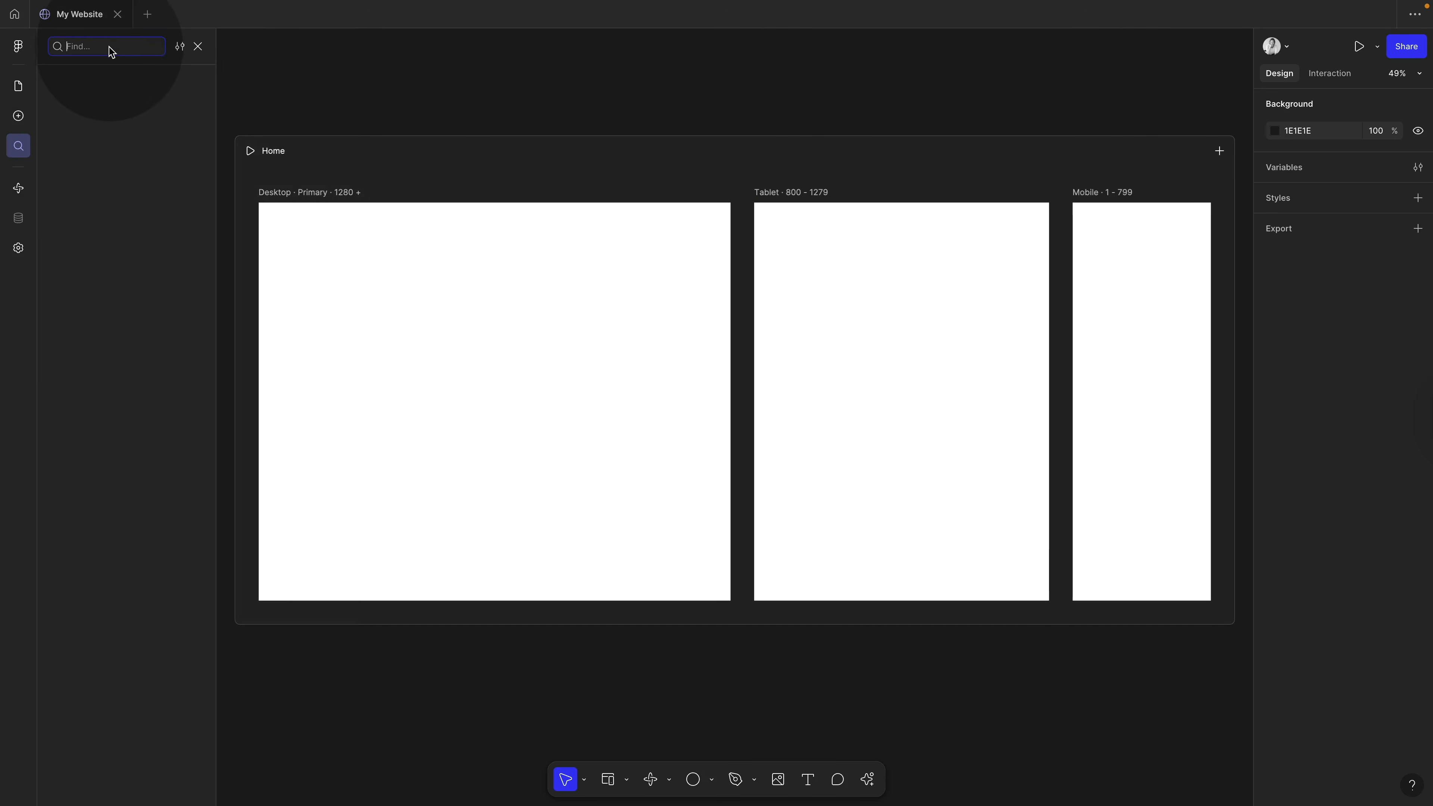
pyautogui.click(18, 189)
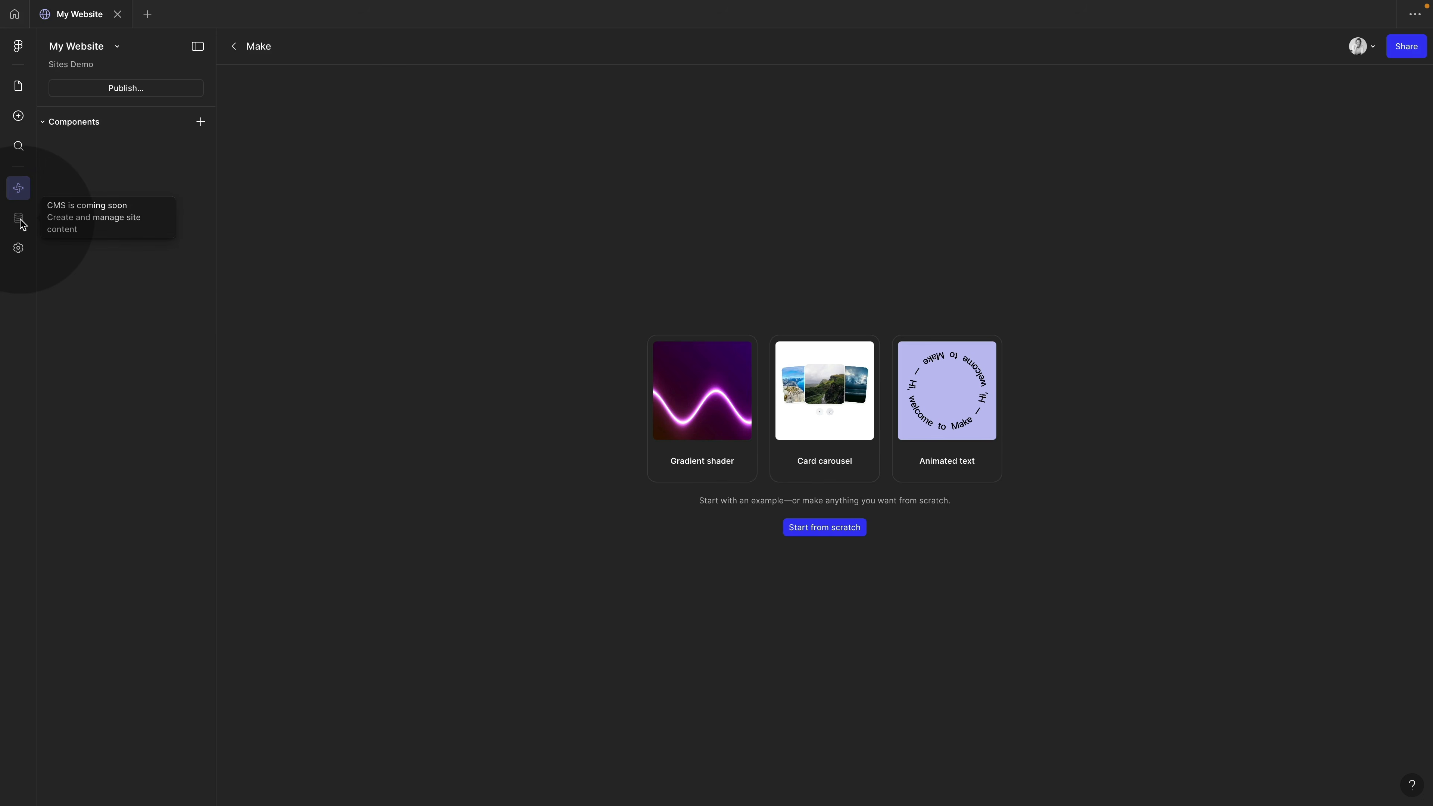
pyautogui.click(22, 254)
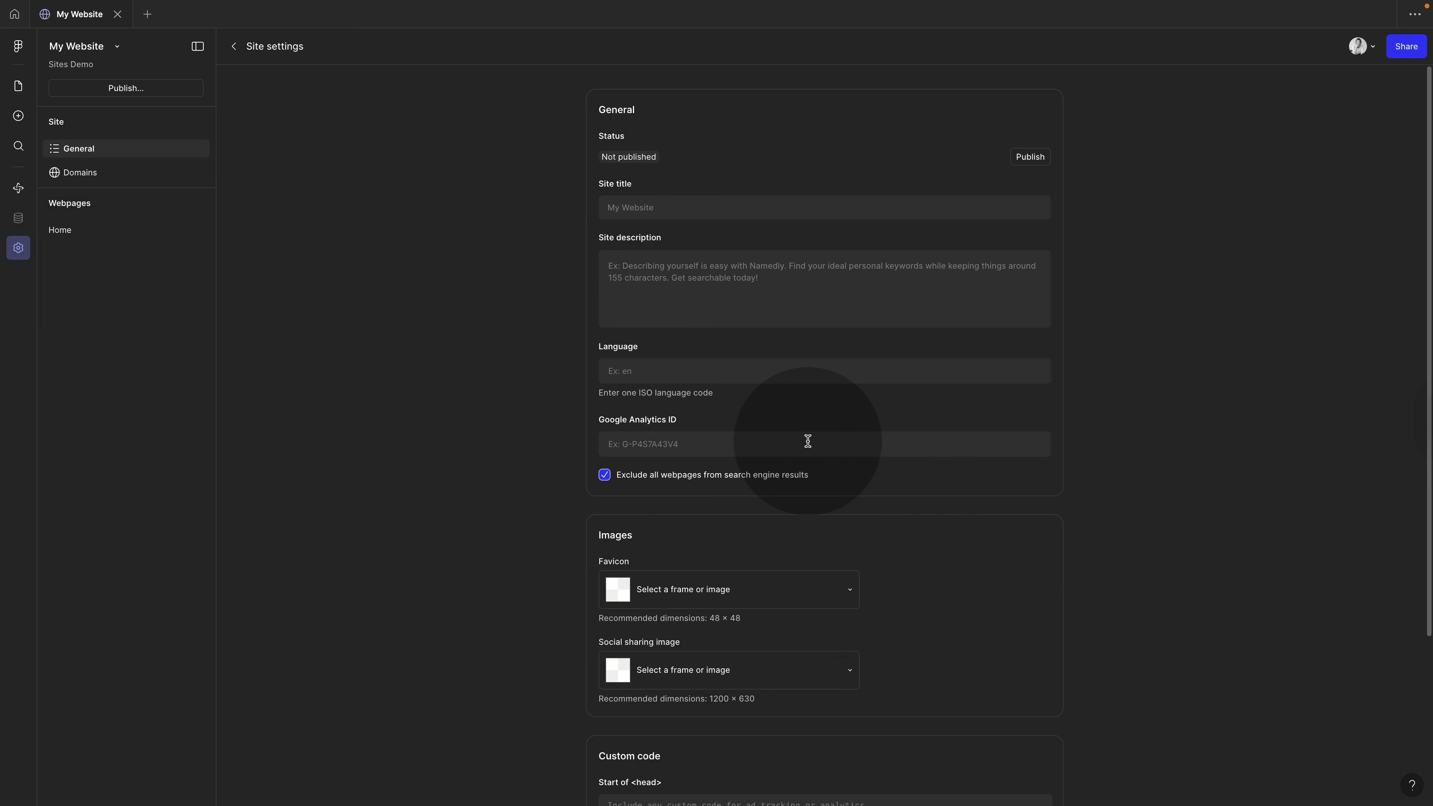
pyautogui.scroll(-4, 815, 484)
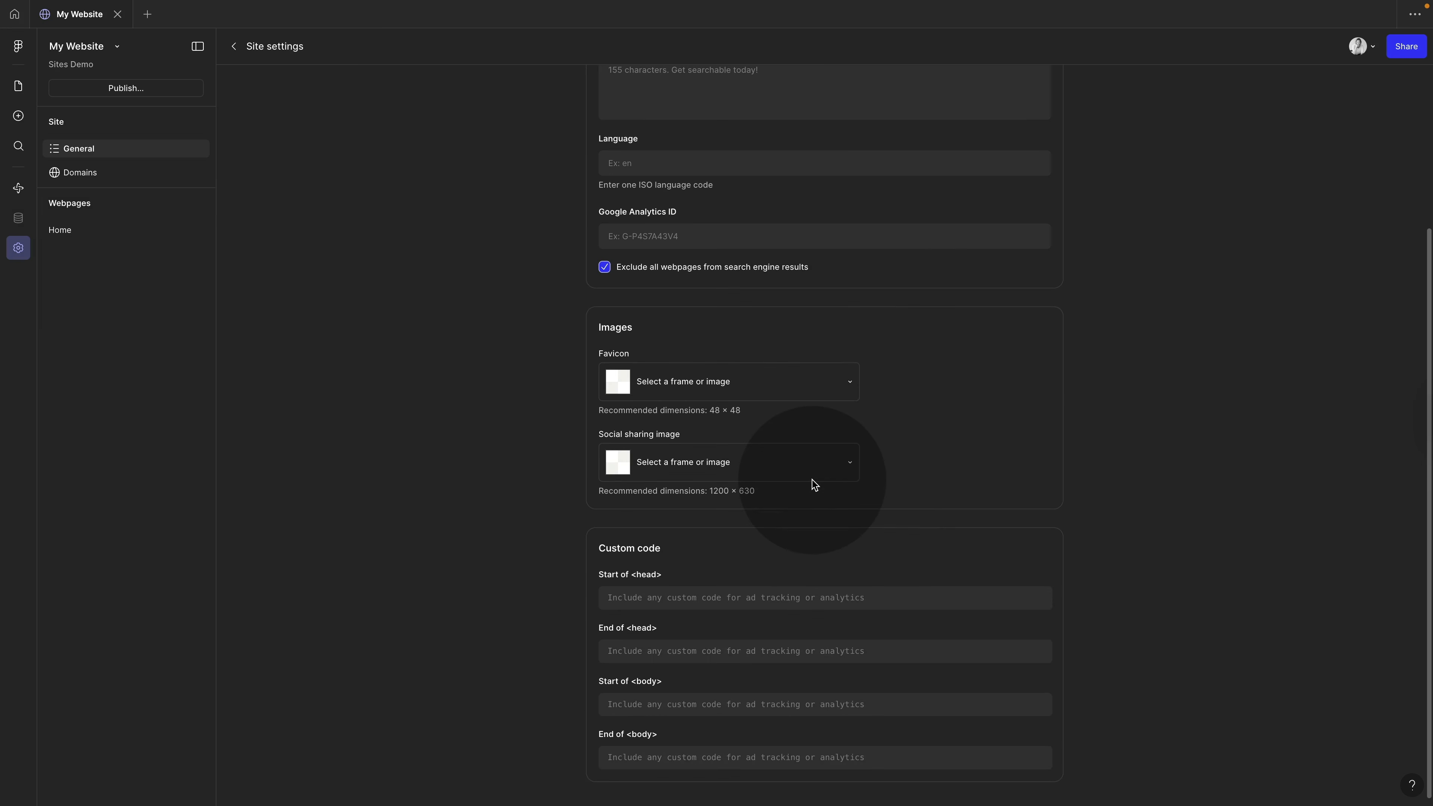
pyautogui.scroll(4, 814, 485)
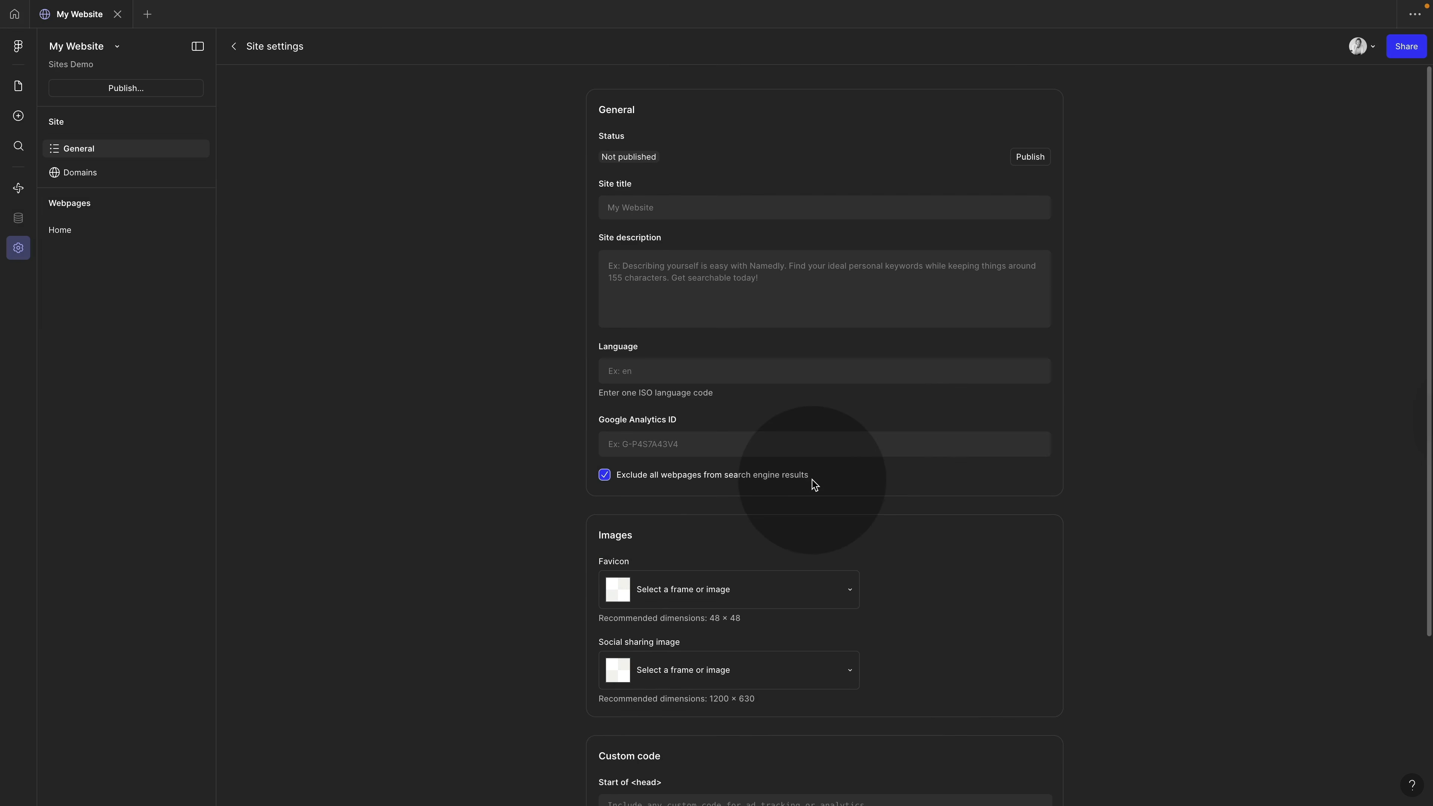
pyautogui.click(18, 87)
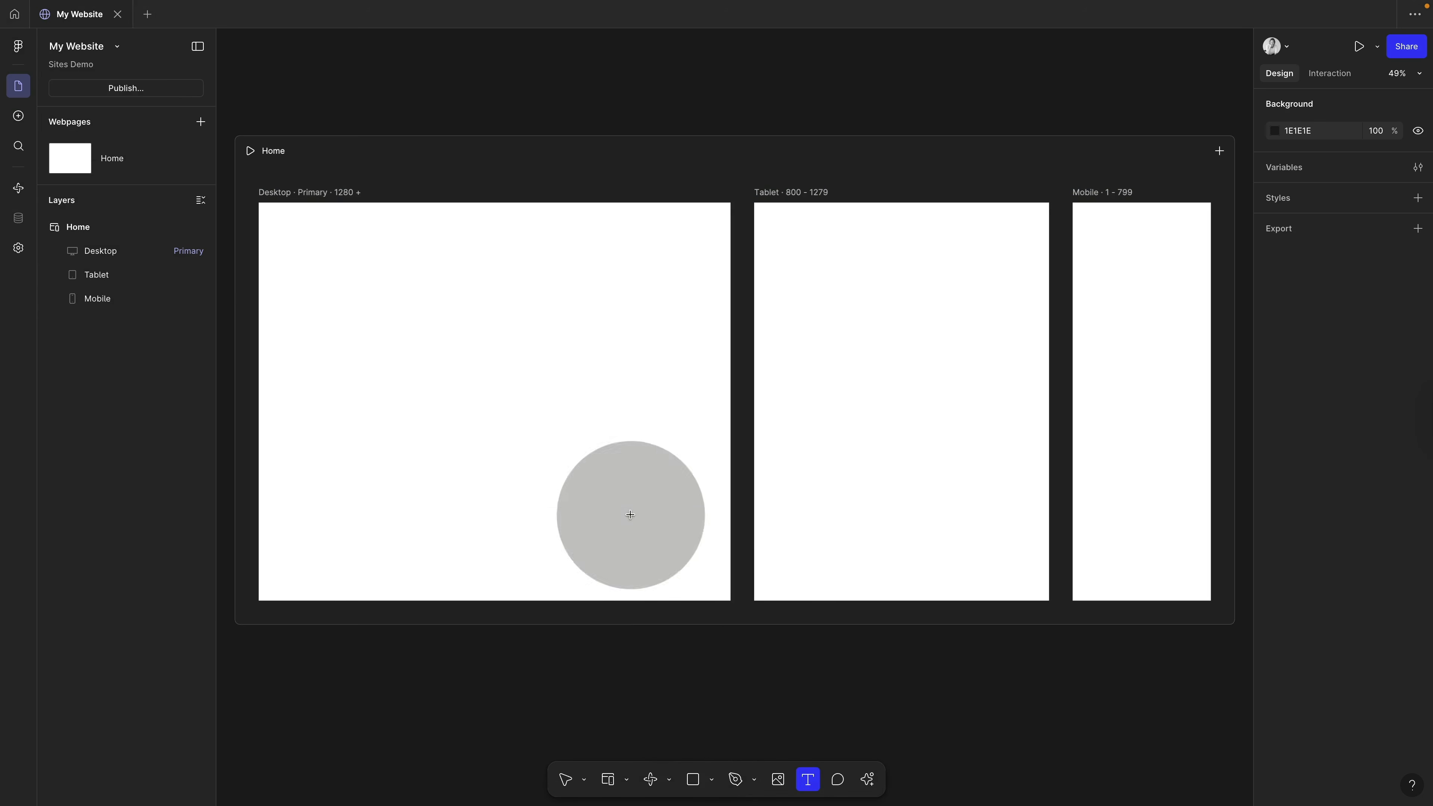
# - Add the text "Hello how are you" at the Desktop frame's upper edge and draw a circle about 450 px wide below it
pyautogui.moveTo(380, 294); pyautogui.dragTo(542, 358)
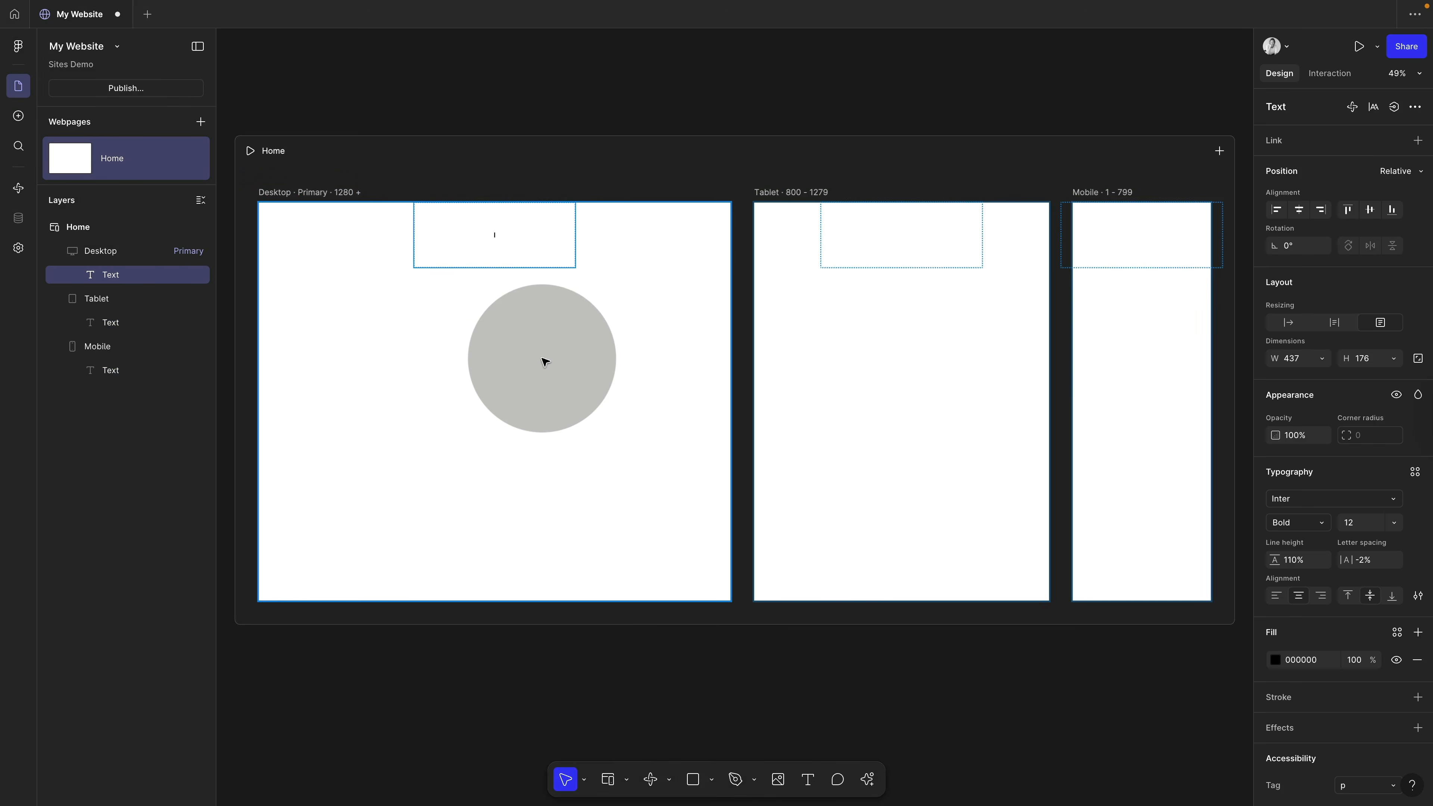
pyautogui.write('Hello how are you')
pyautogui.press('super+a')
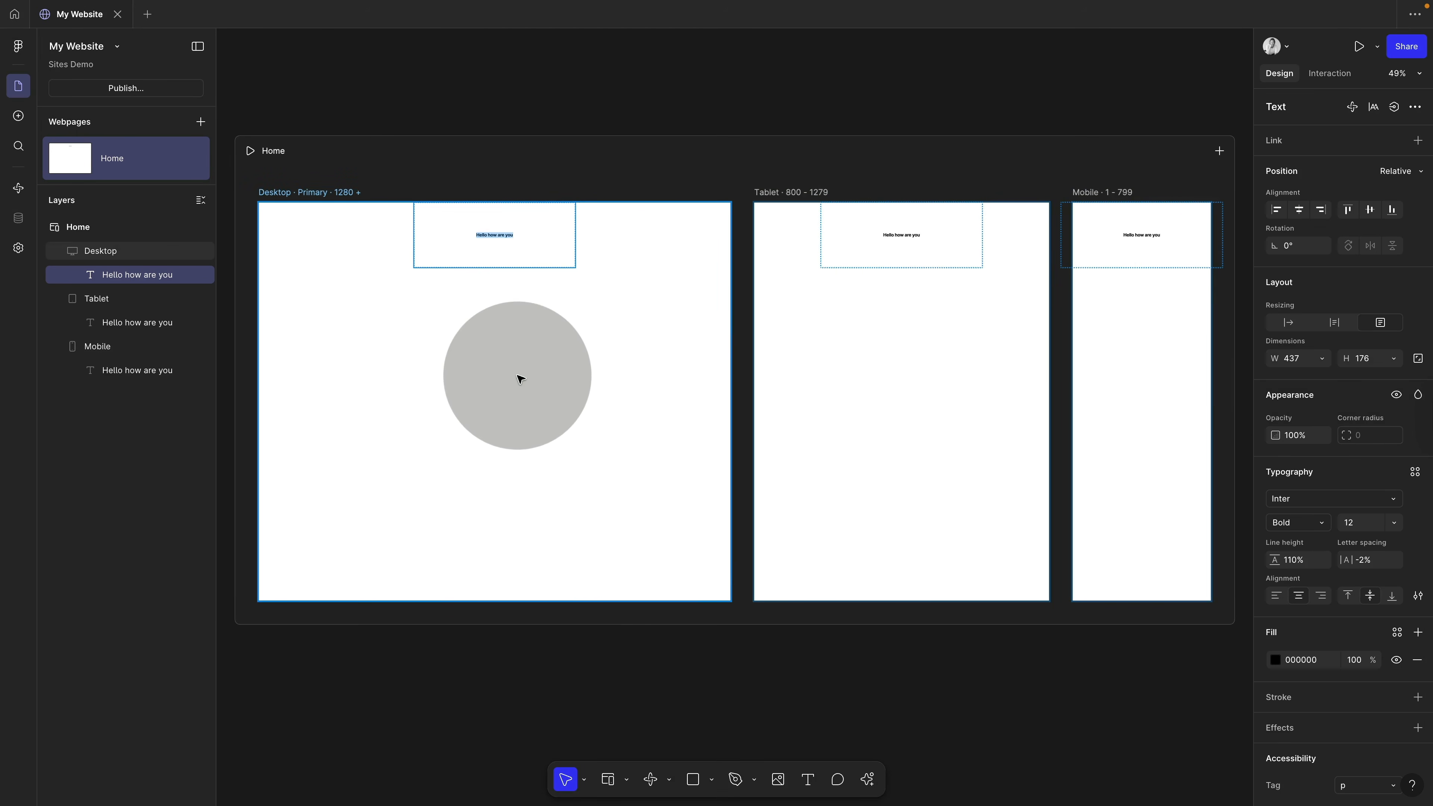
pyautogui.press('Escape')
pyautogui.press('o')
pyautogui.moveTo(412, 268); pyautogui.dragTo(577, 434)
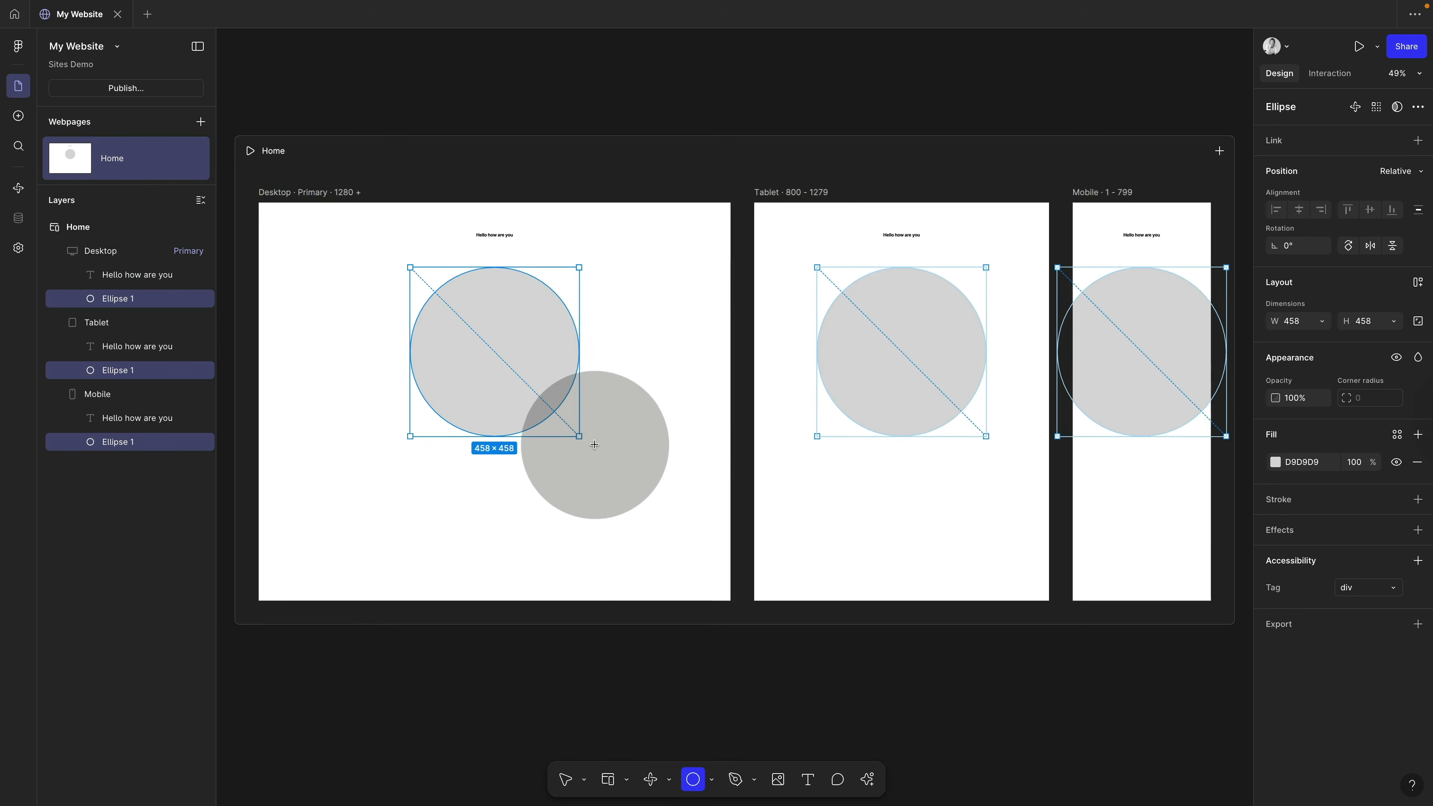
# - Set the font size of the "Hello how are you" text to 36
pyautogui.click(508, 239)
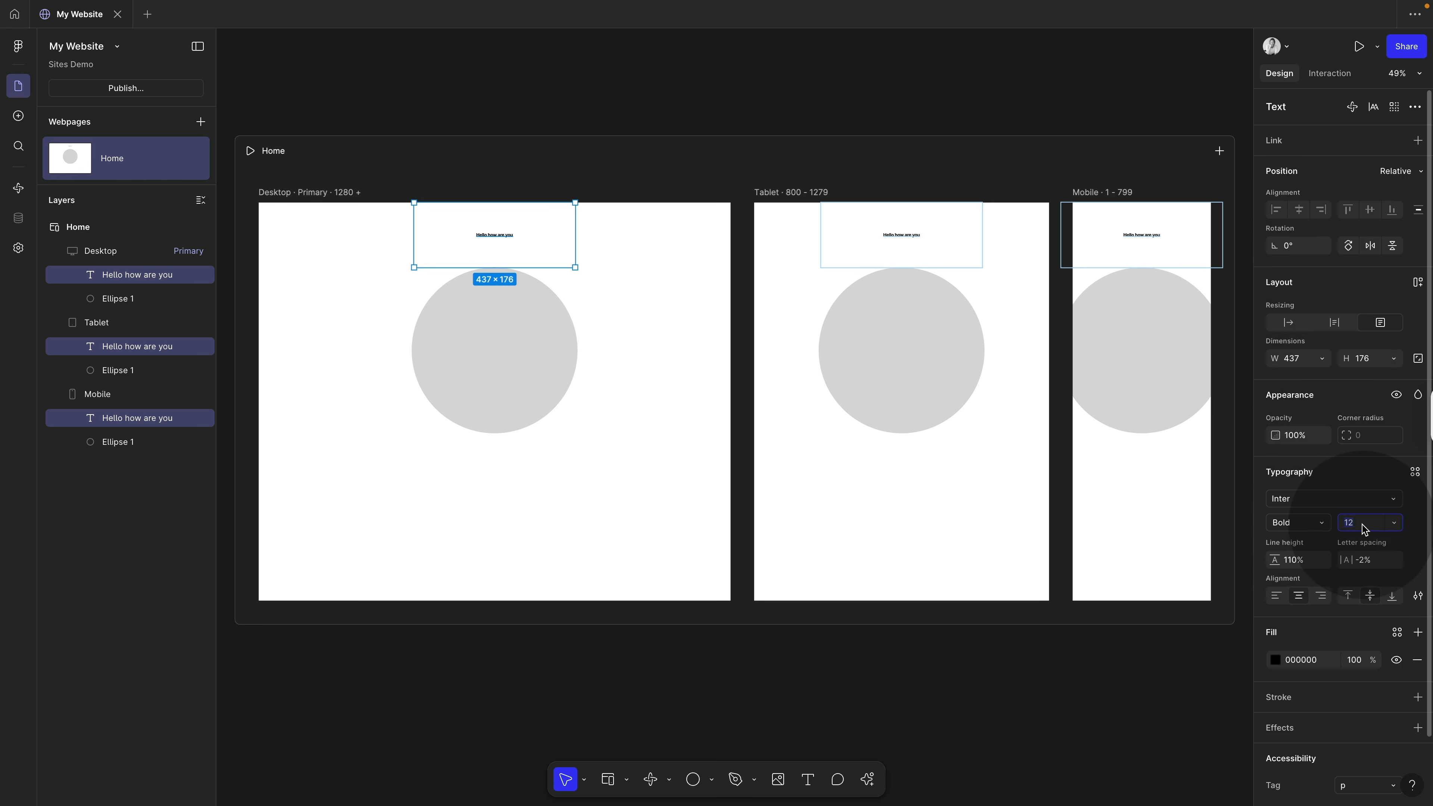
pyautogui.write('20')
pyautogui.press('Return')
pyautogui.write('36')
pyautogui.press('Return')
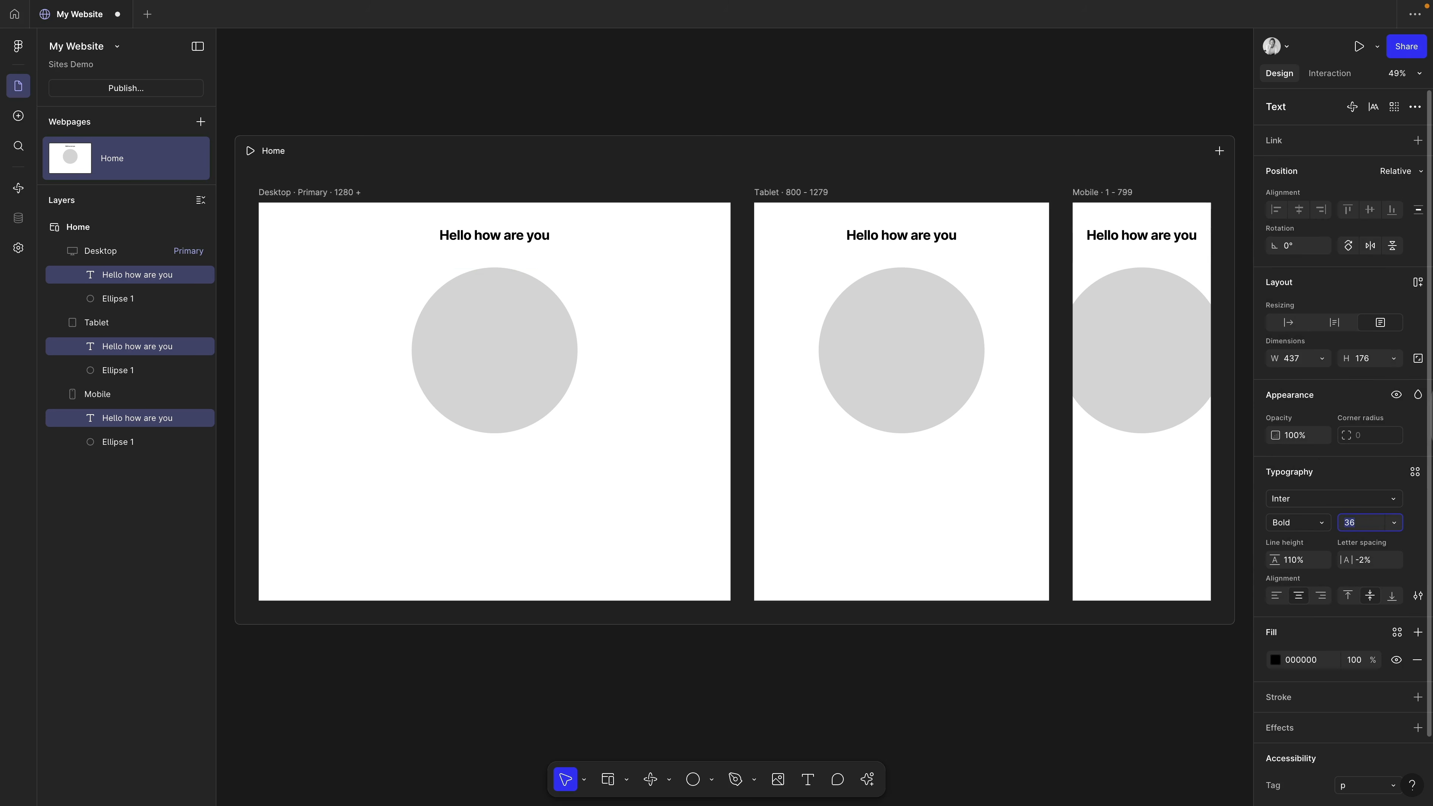
# - Change the circle's fill to the red BB3737
pyautogui.click(529, 334)
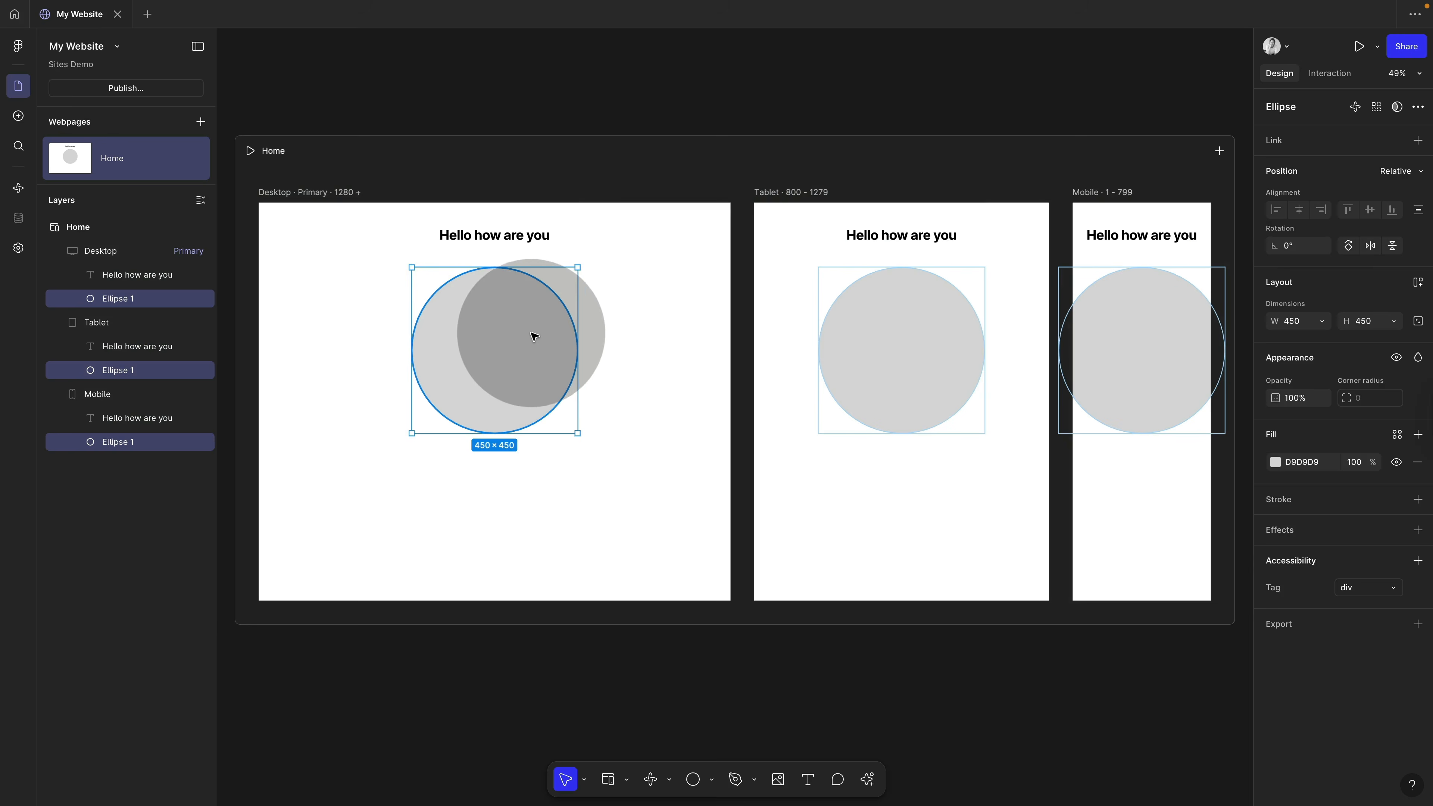
pyautogui.click(1276, 462)
pyautogui.click(1196, 536)
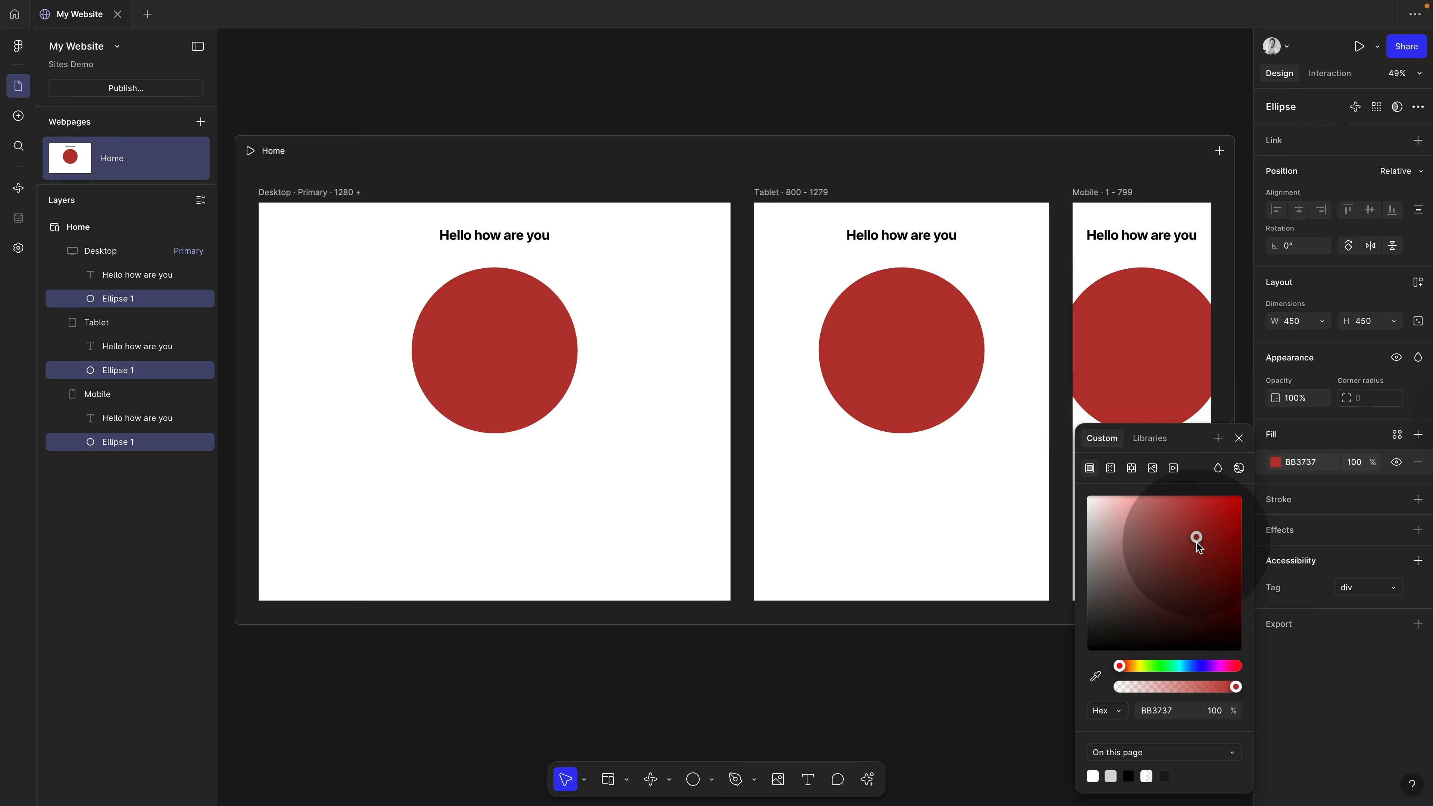
pyautogui.click(1240, 440)
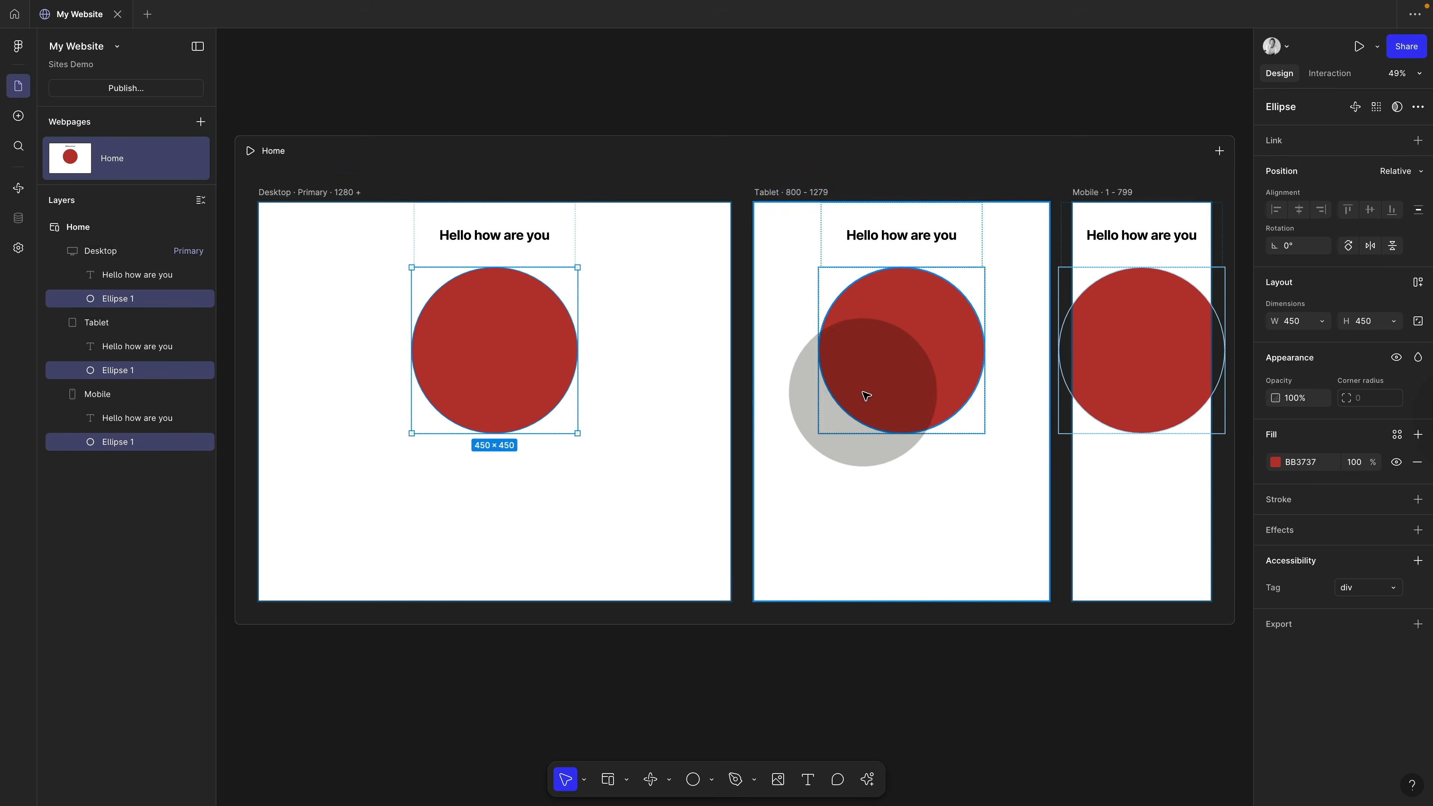
# - Examine the available shape and pen tools and the interaction options for the circle
pyautogui.moveTo(852, 436); pyautogui.dragTo(861, 470)
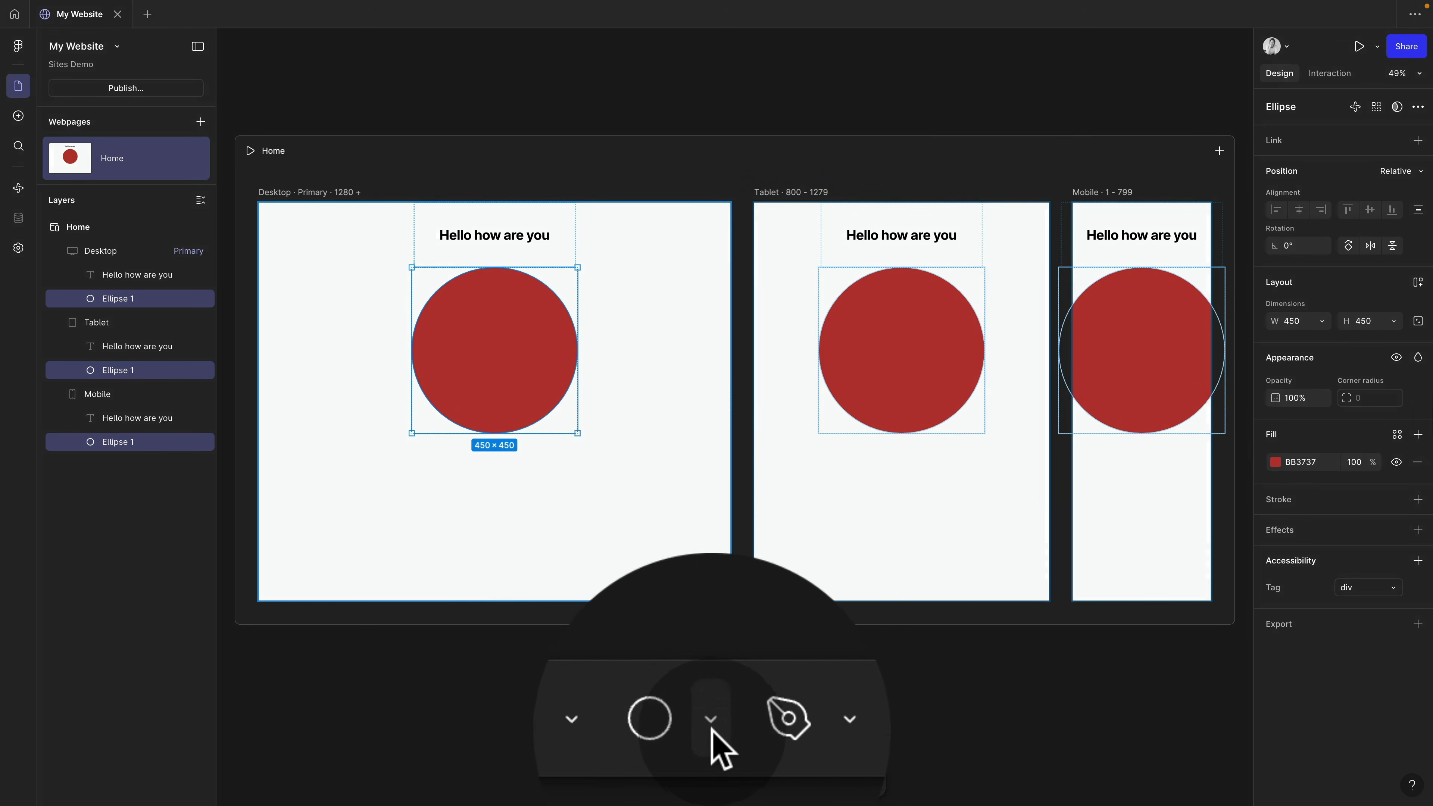
pyautogui.click(714, 714)
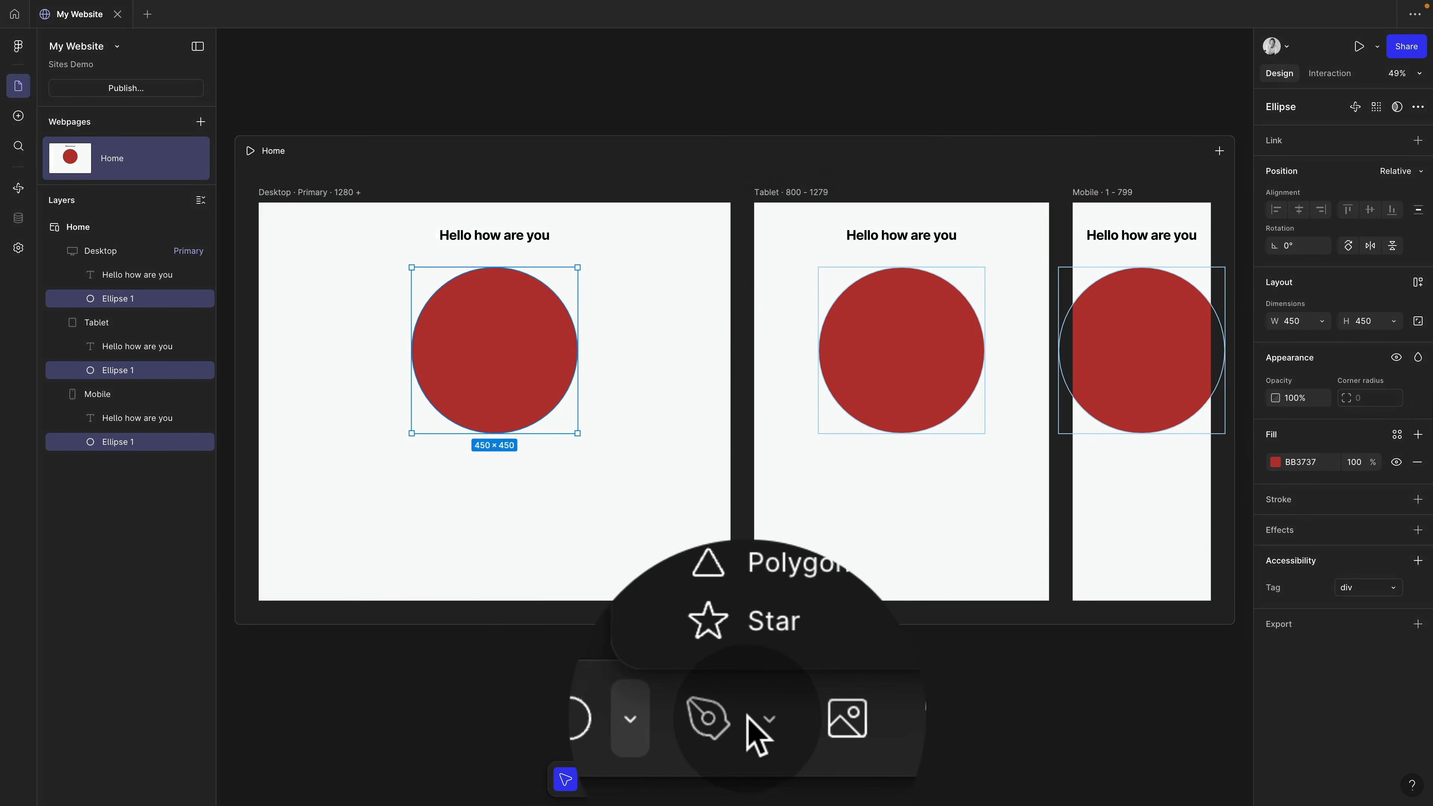
pyautogui.click(756, 720)
pyautogui.click(752, 708)
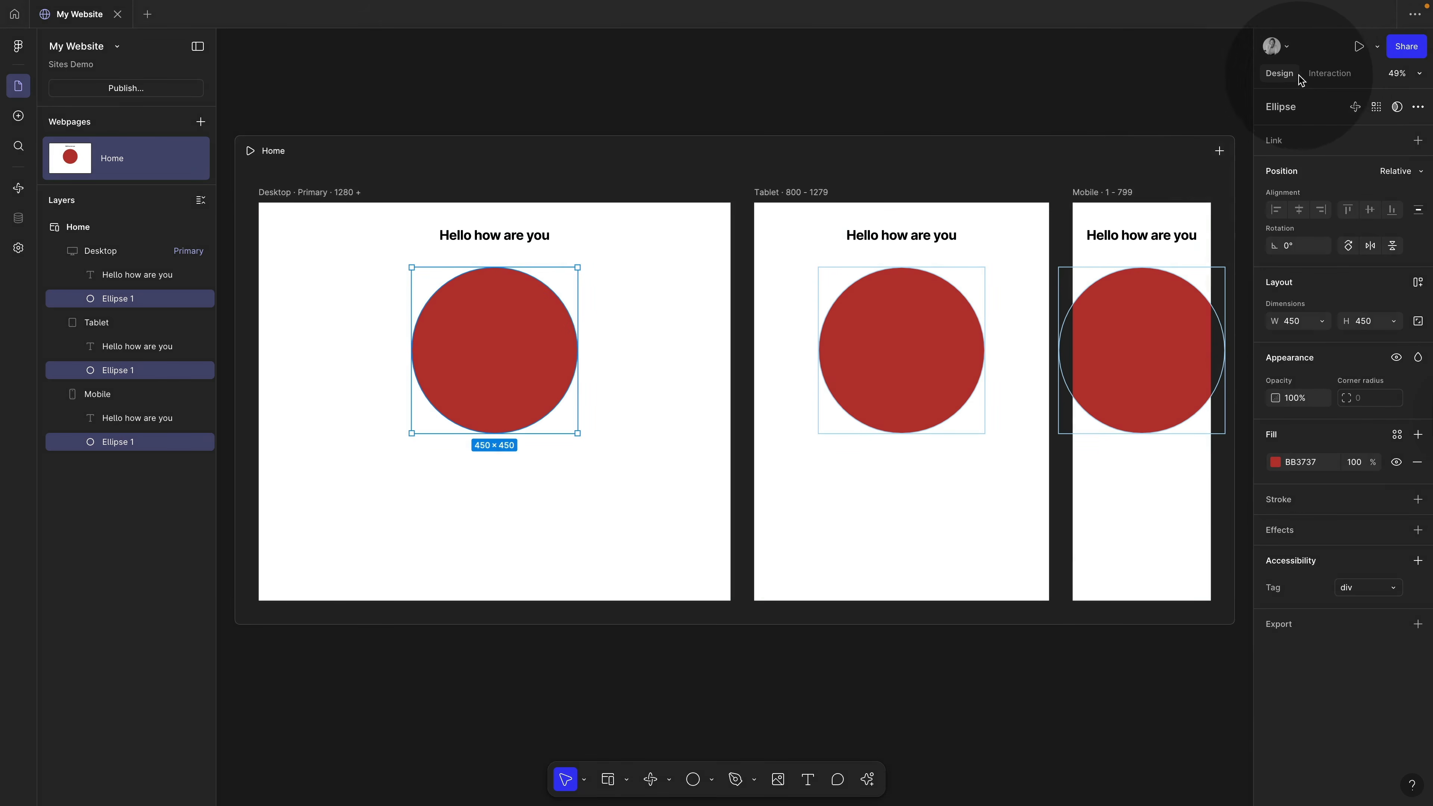
pyautogui.click(1330, 76)
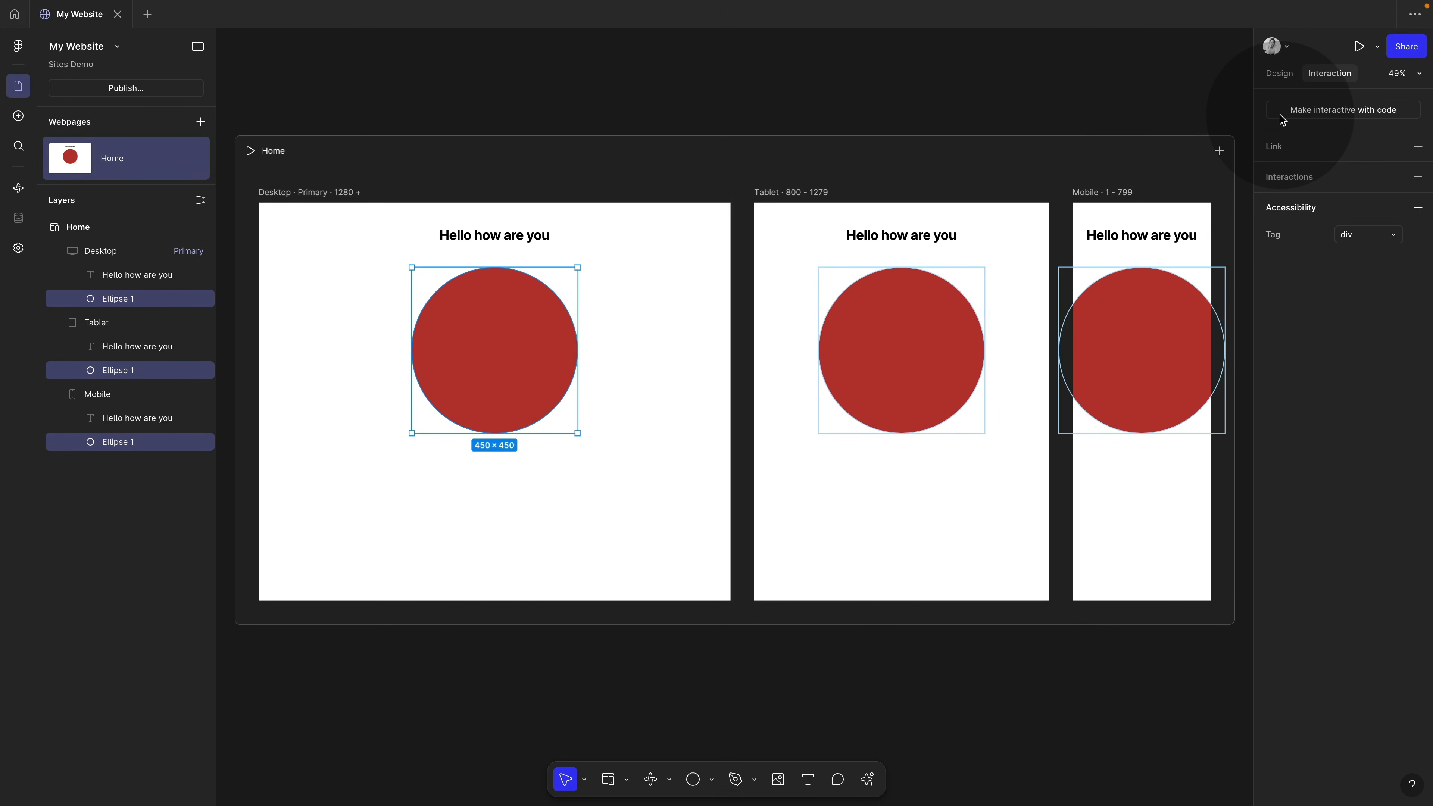
pyautogui.click(1045, 82)
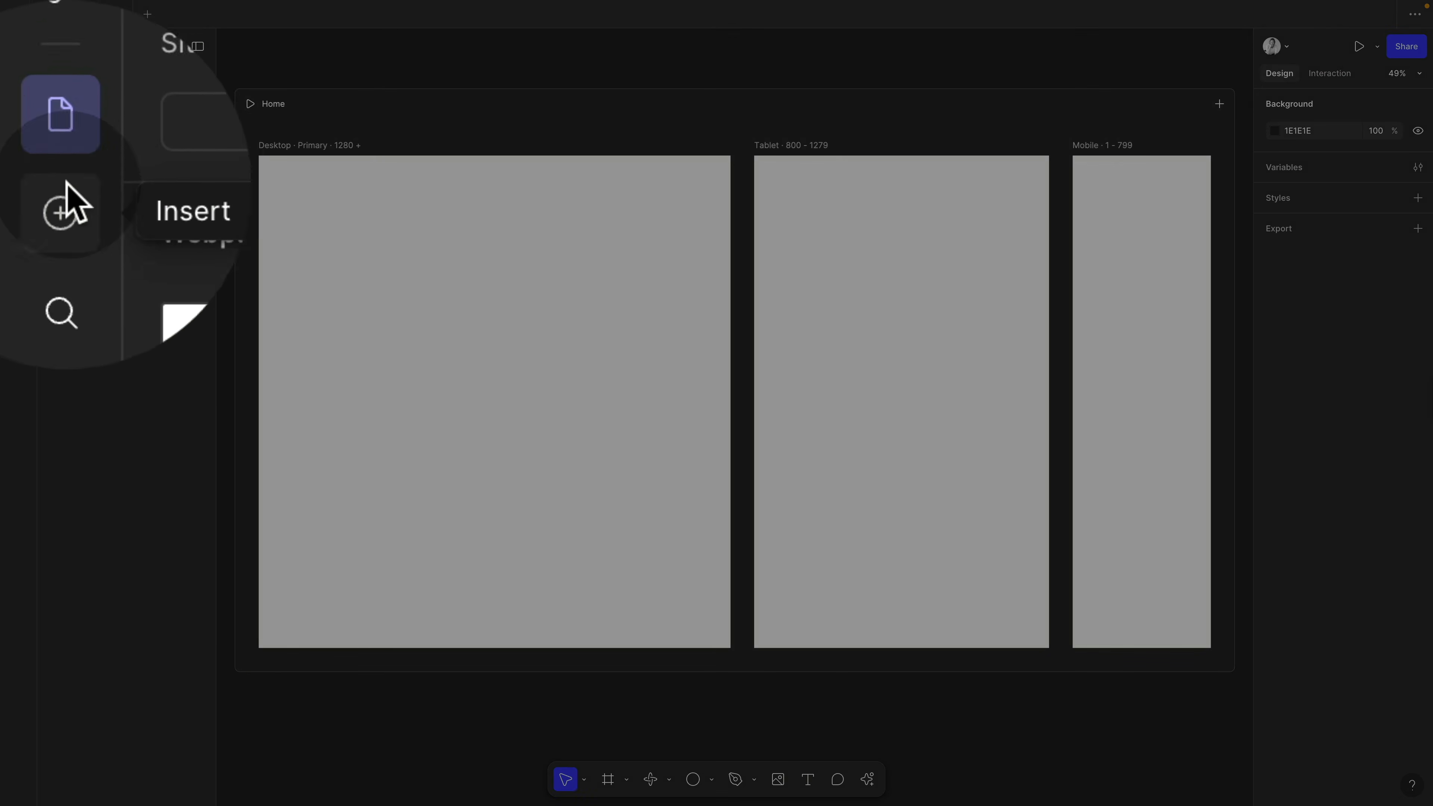
# - Examine the insertable block categories Pages, Navigation, Heroes and Features
pyautogui.click(19, 117)
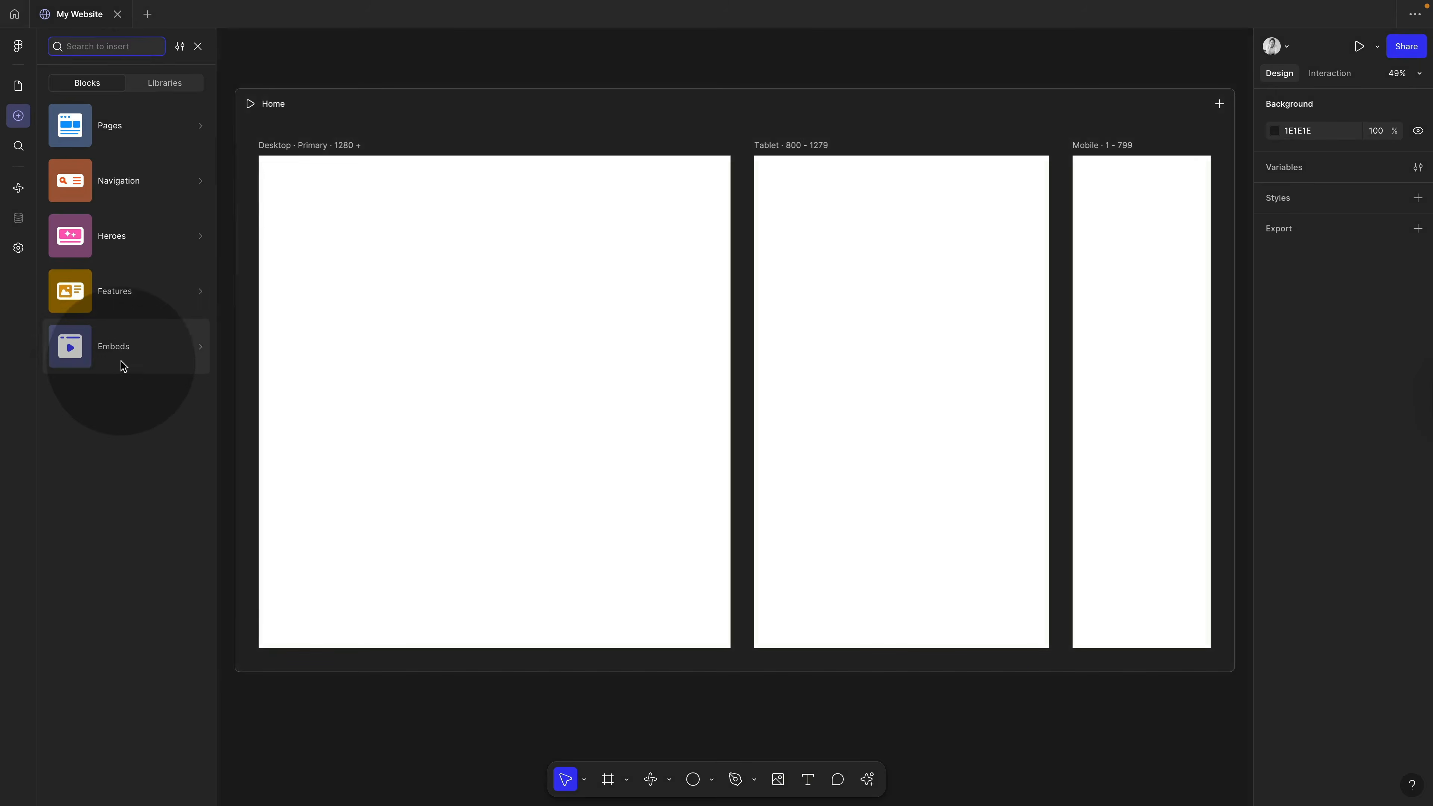
pyautogui.click(105, 124)
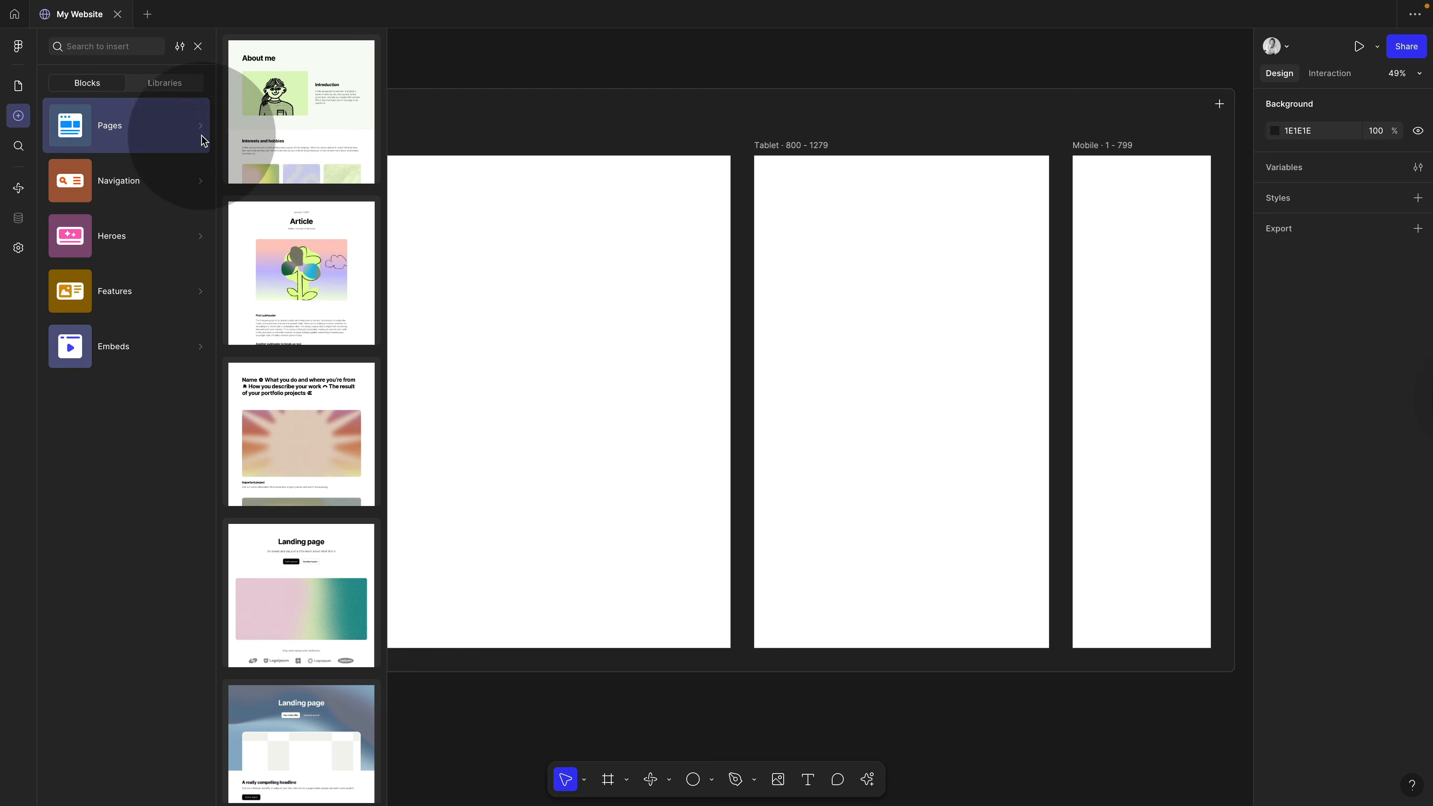
pyautogui.click(145, 182)
pyautogui.click(145, 233)
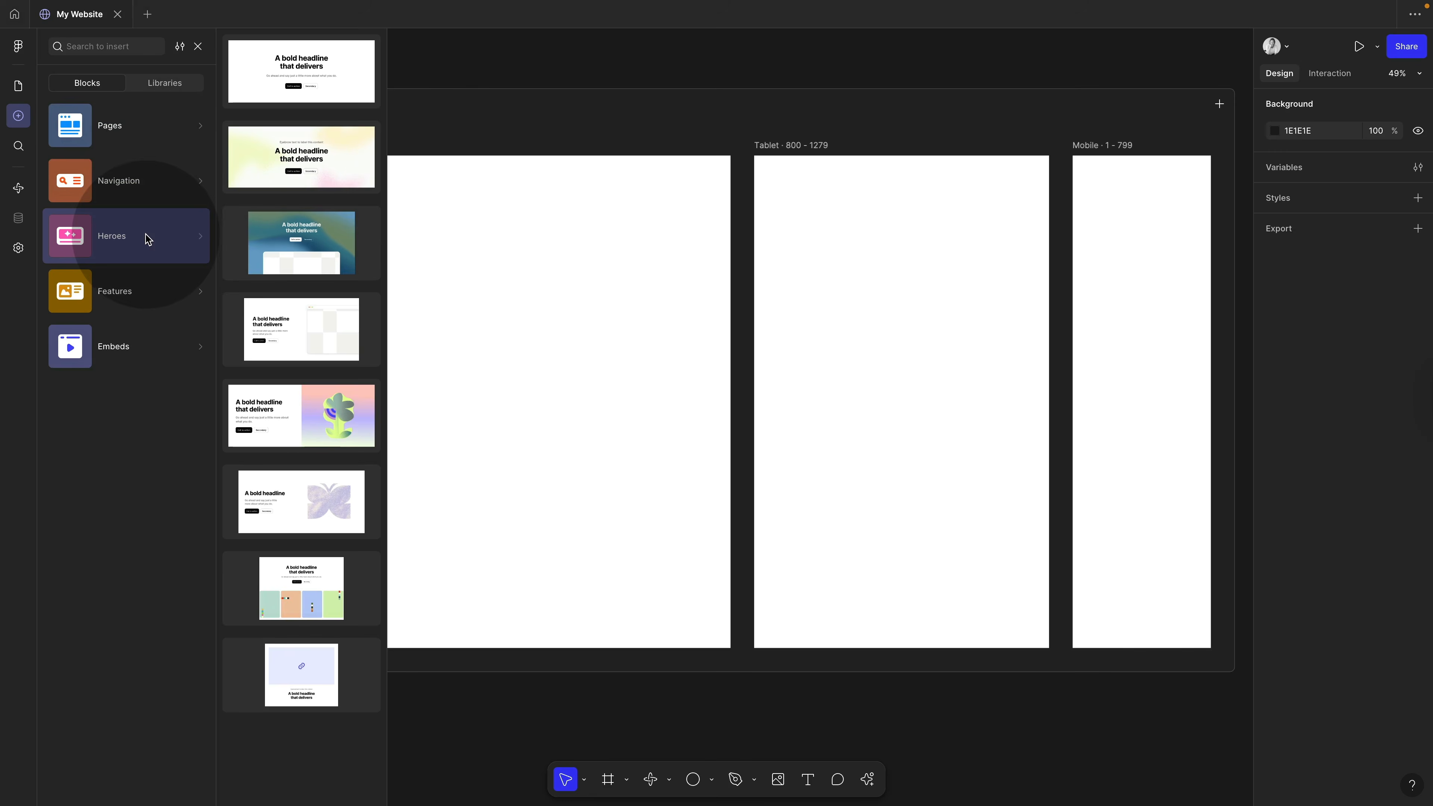
pyautogui.click(144, 191)
pyautogui.click(135, 242)
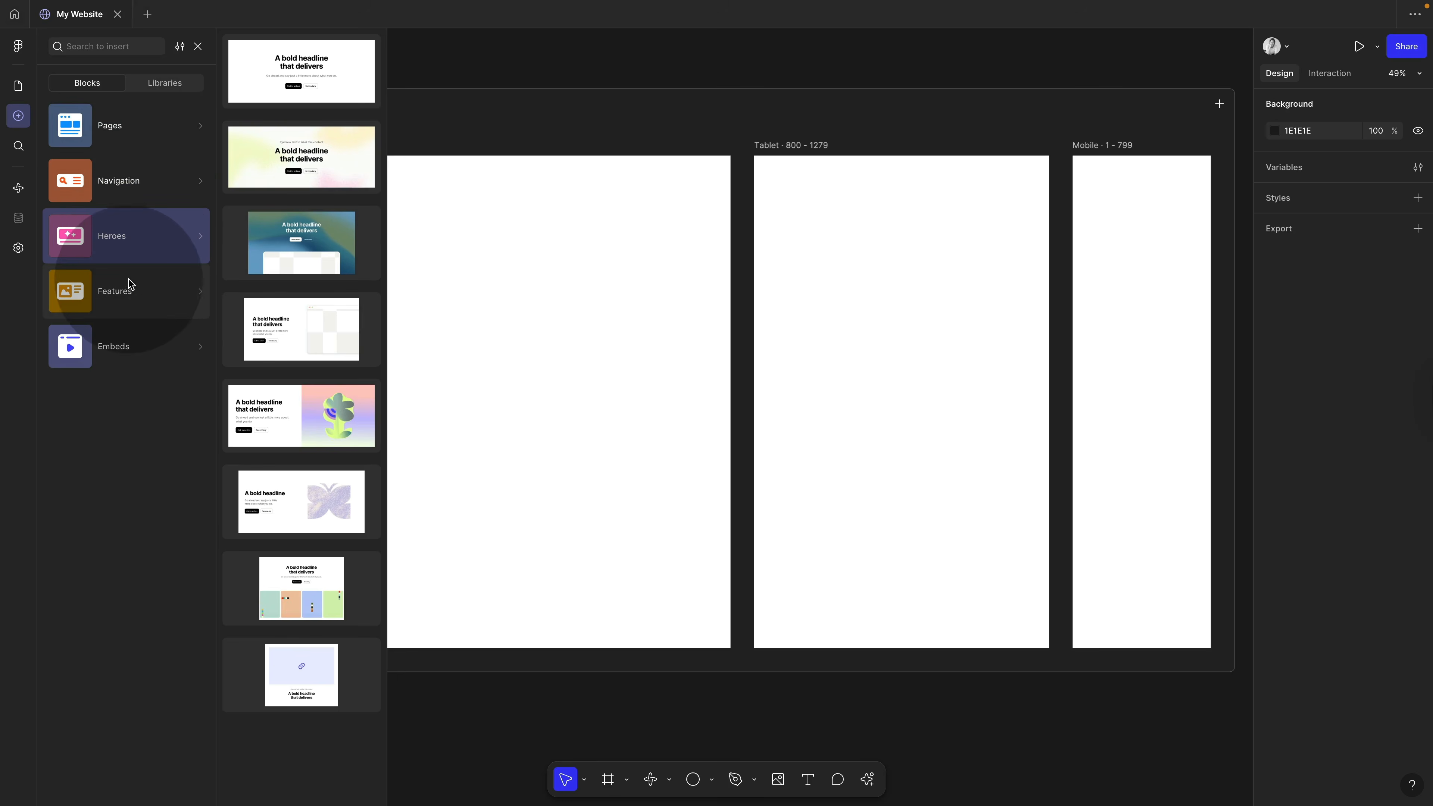
pyautogui.click(163, 289)
# - Insert the navigation block with a logo, a Secondary link and a Call to action button into the empty Desktop frame
pyautogui.click(154, 190)
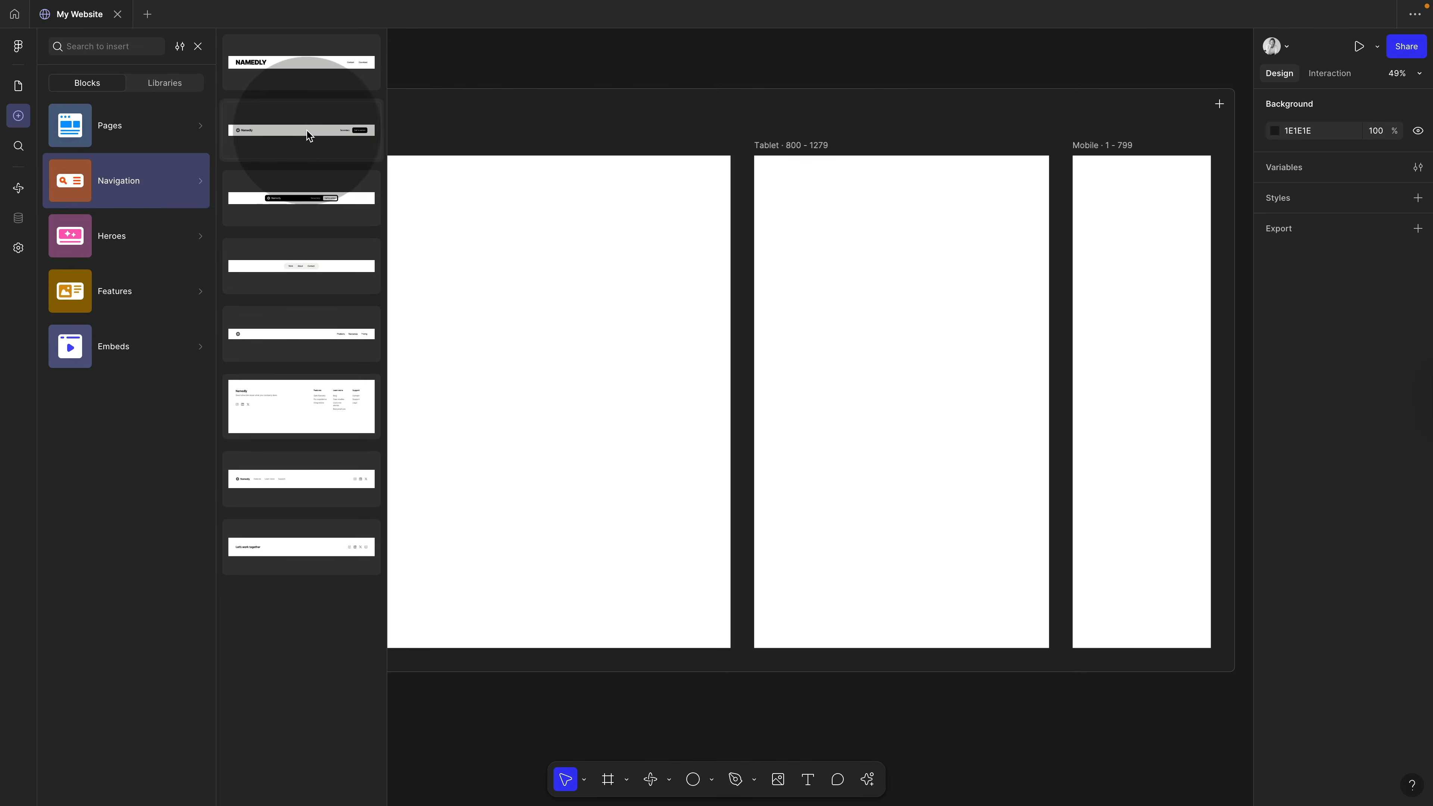
pyautogui.moveTo(308, 133); pyautogui.dragTo(479, 132)
pyautogui.click(479, 132)
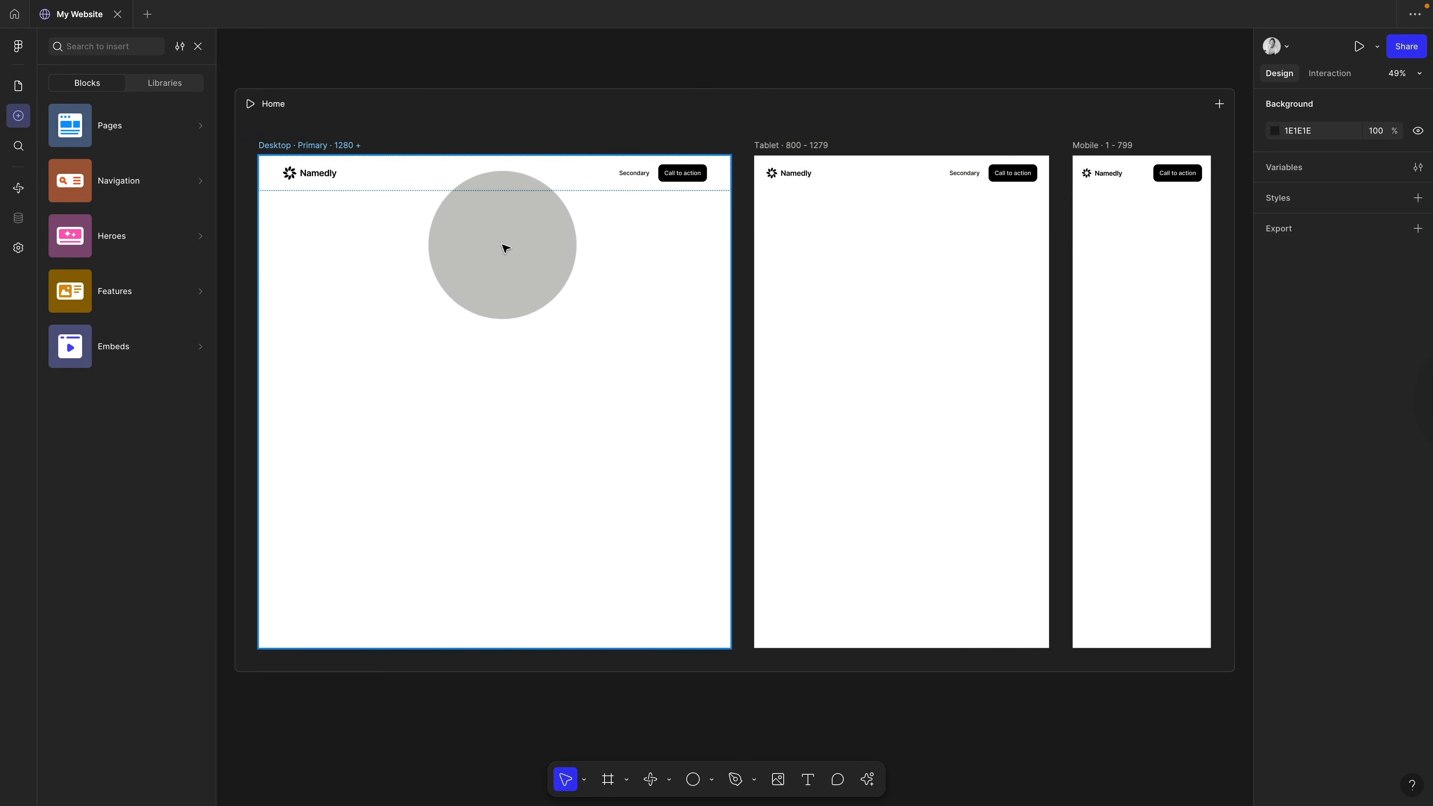
# - Insert the hero block with the centred headline and row of coloured cards below the navigation bar in the Desktop frame
pyautogui.moveTo(114, 356)
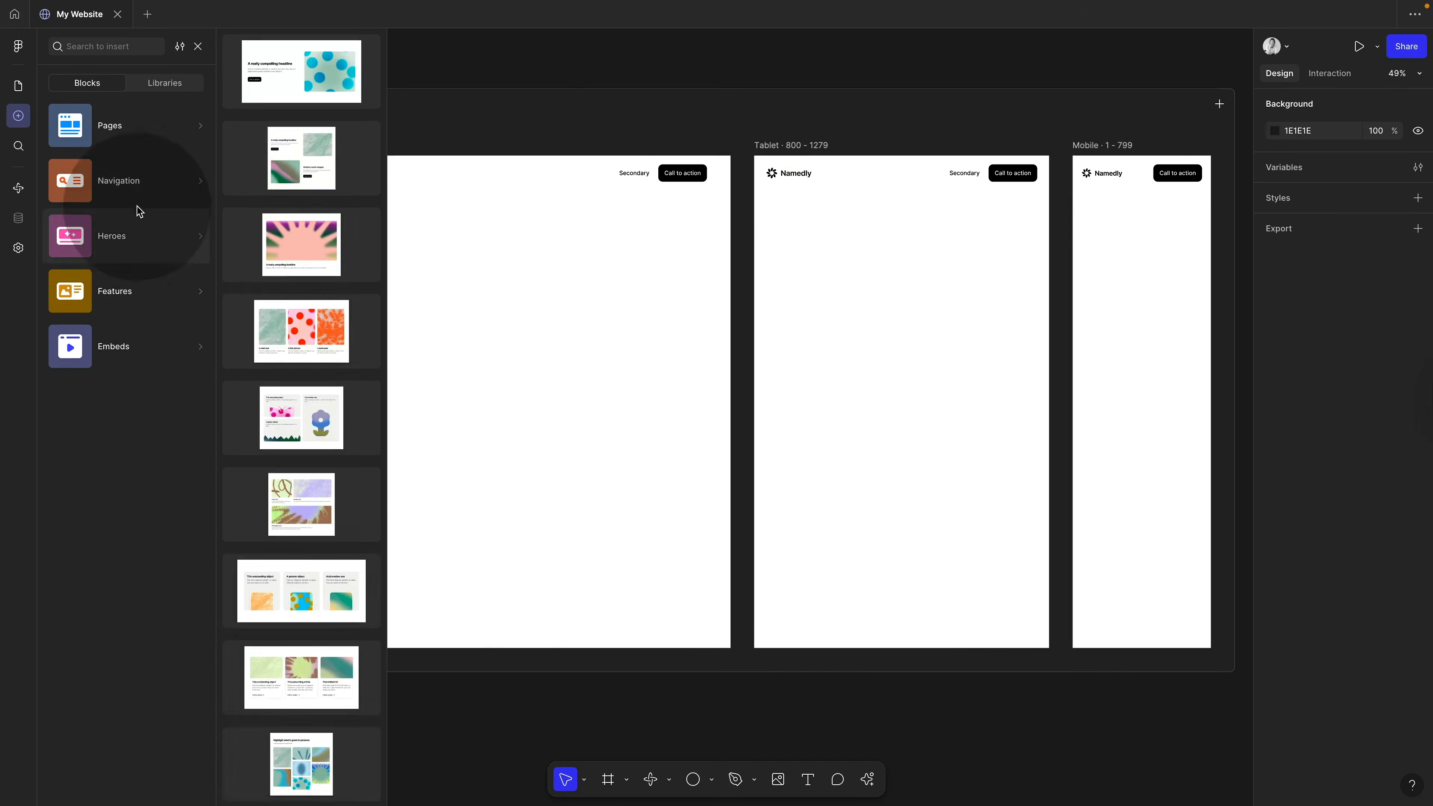
pyautogui.moveTo(135, 176)
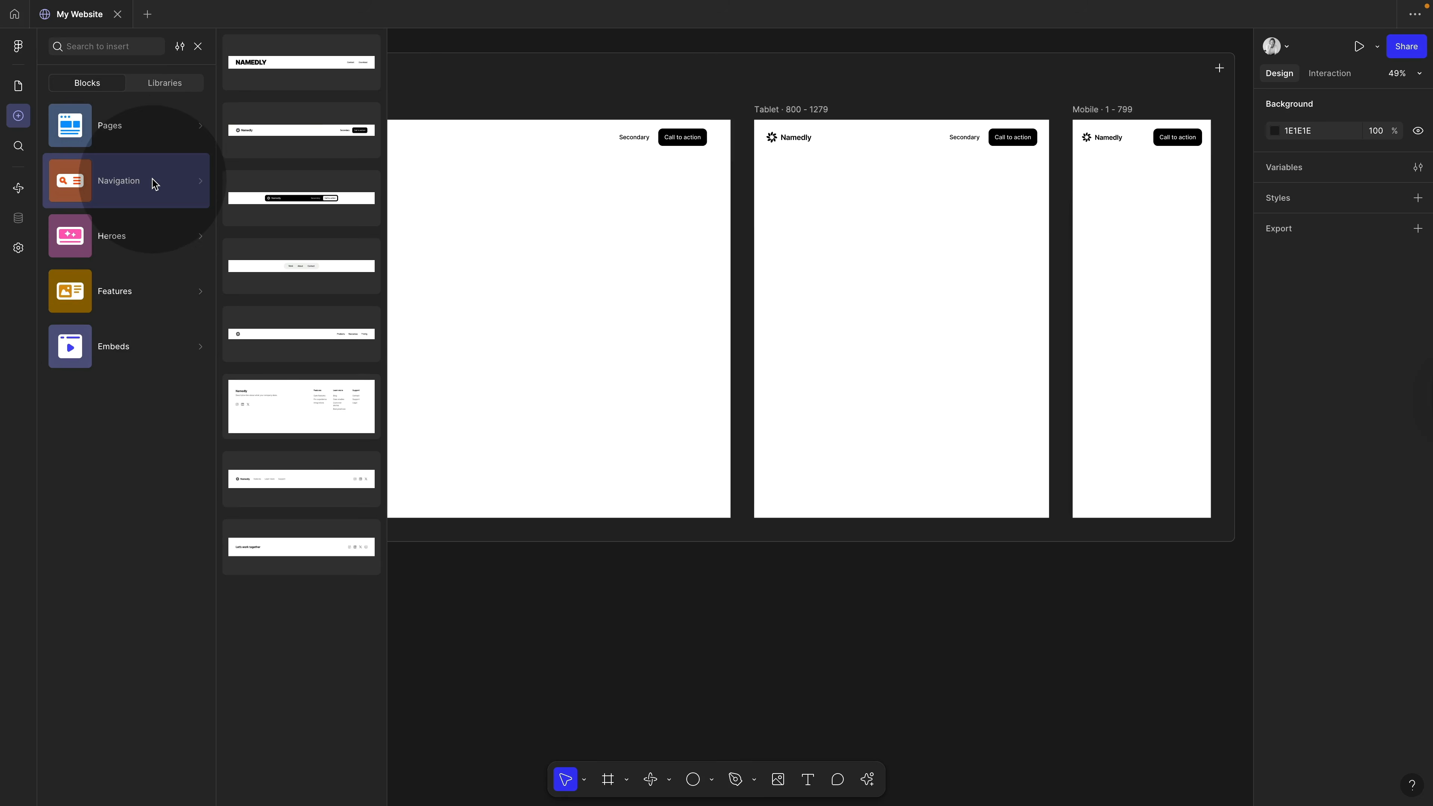
pyautogui.moveTo(133, 237)
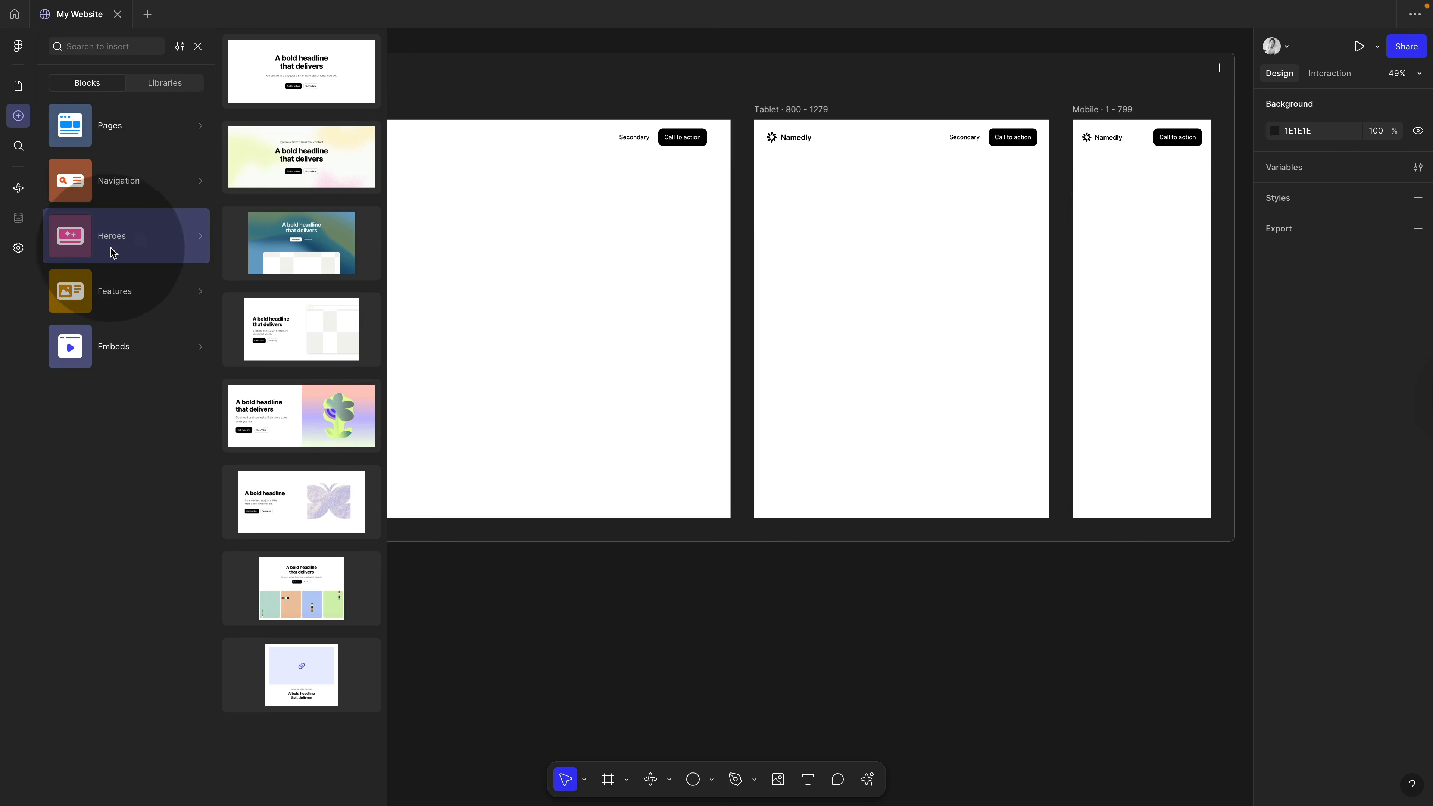
pyautogui.moveTo(314, 587); pyautogui.dragTo(547, 390)
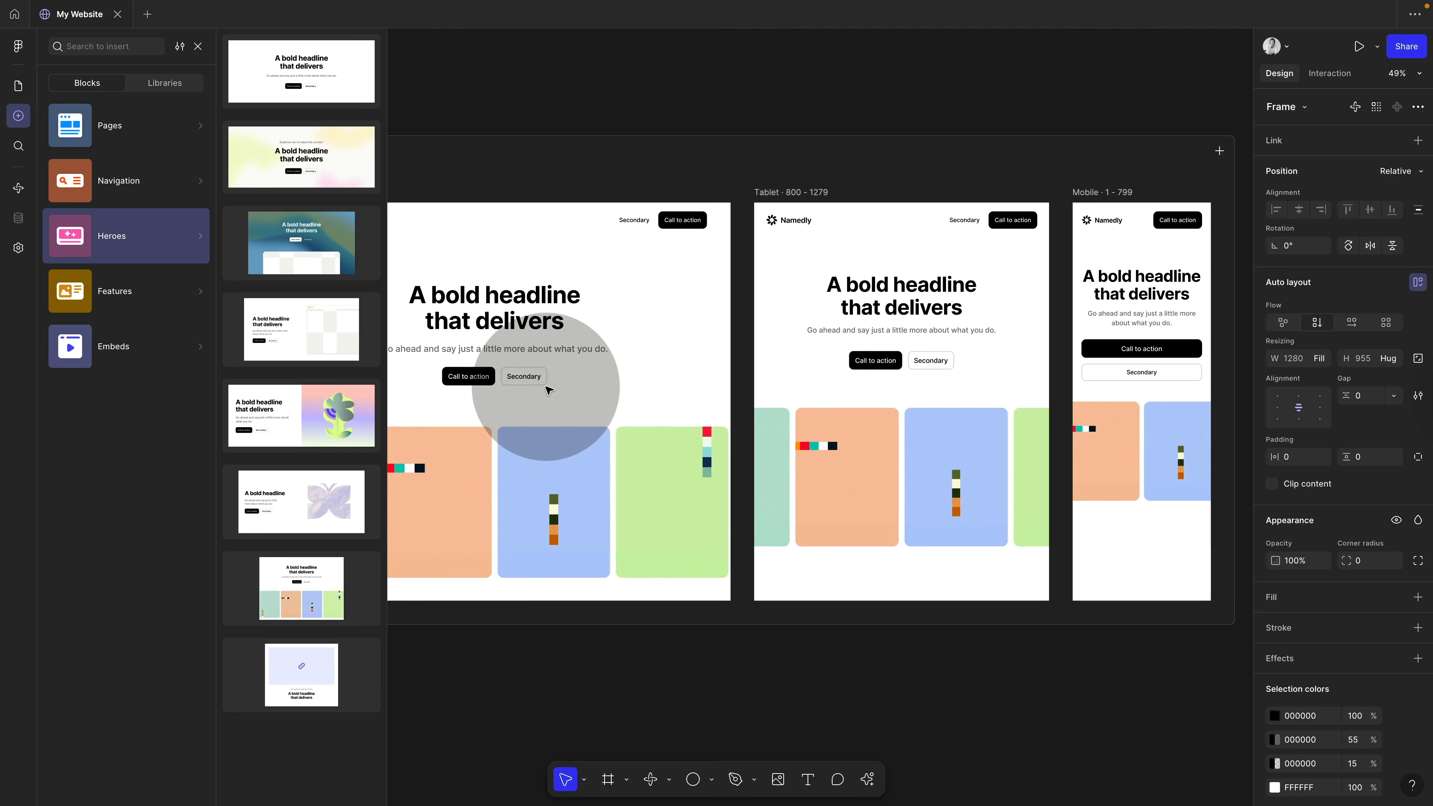
# - Add the three-column text feature block below the hero and place the "A really compelling headline" image feature block between them
pyautogui.click(129, 290)
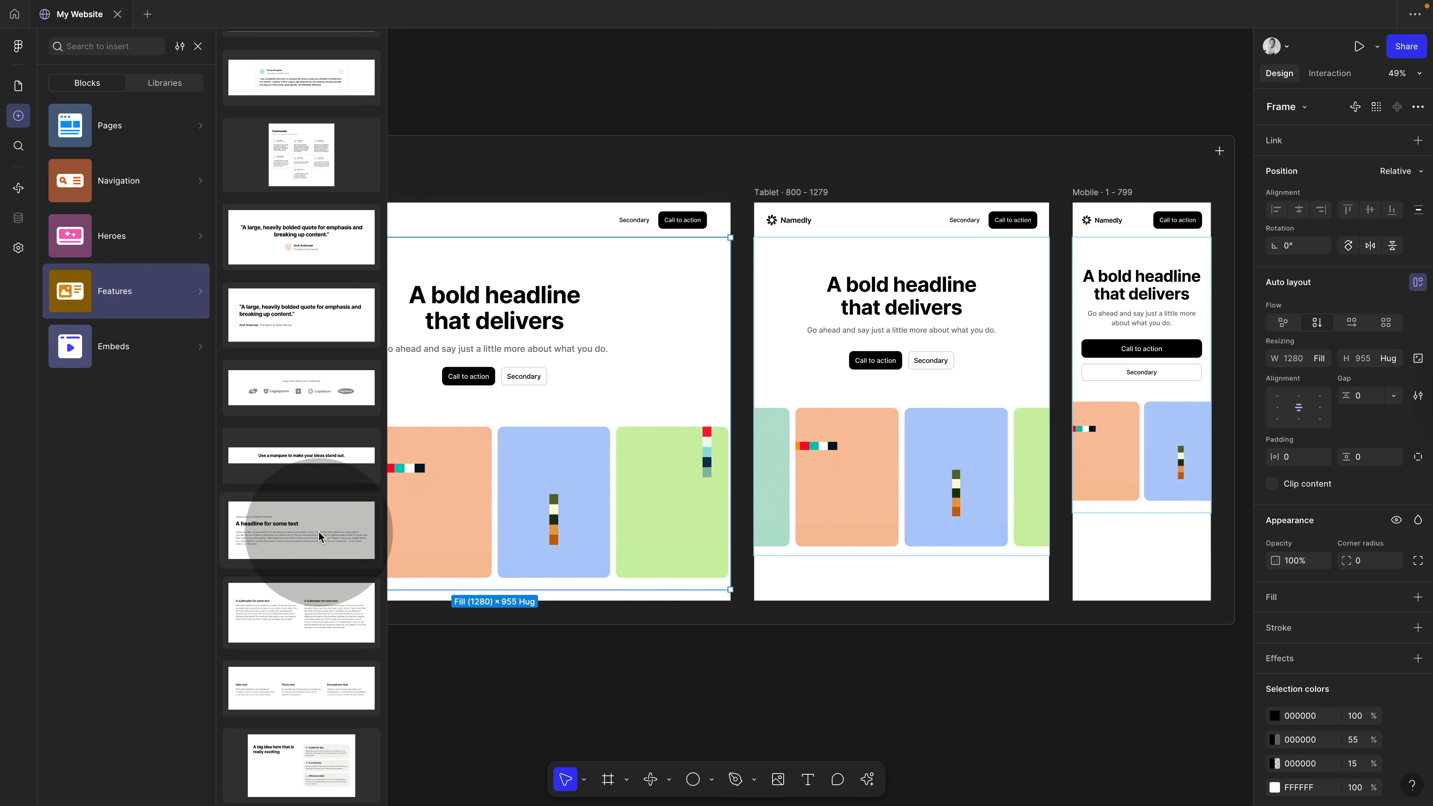
pyautogui.moveTo(326, 680); pyautogui.dragTo(494, 582)
pyautogui.scroll(15, 281, 433)
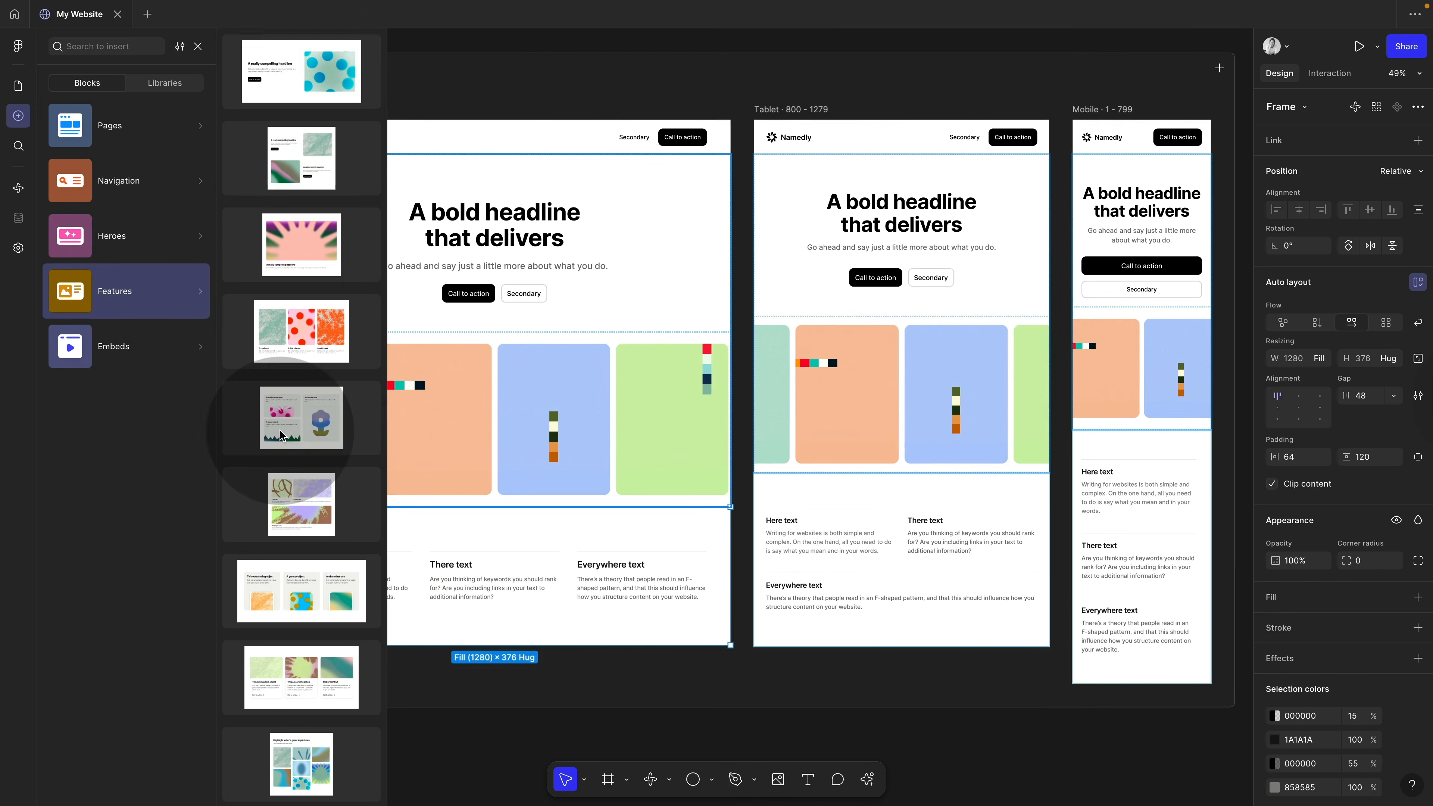
pyautogui.moveTo(473, 117); pyautogui.dragTo(592, 475)
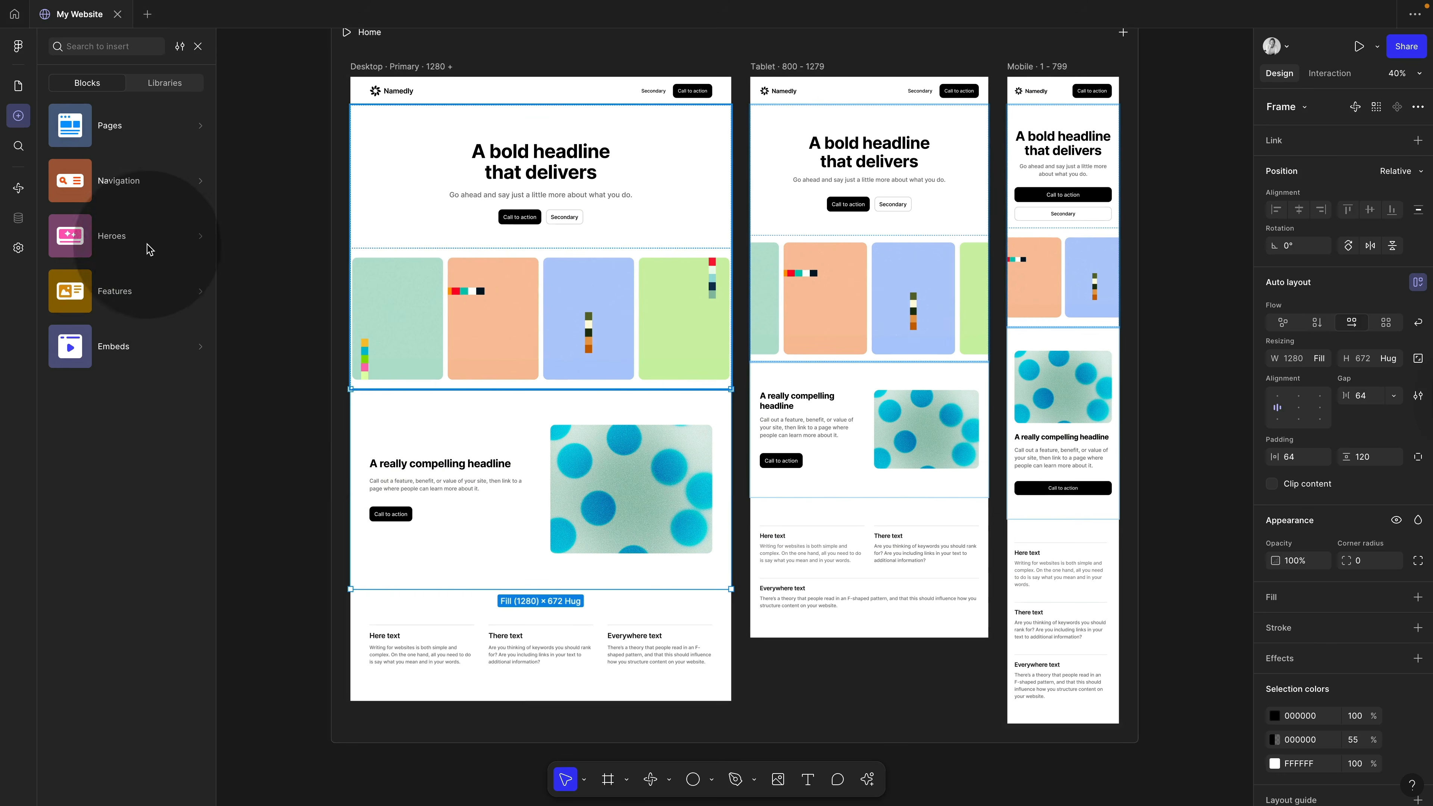
# - Insert the Footer Company Simple block and move it below the three-column text section at the end of the Desktop page
pyautogui.click(146, 182)
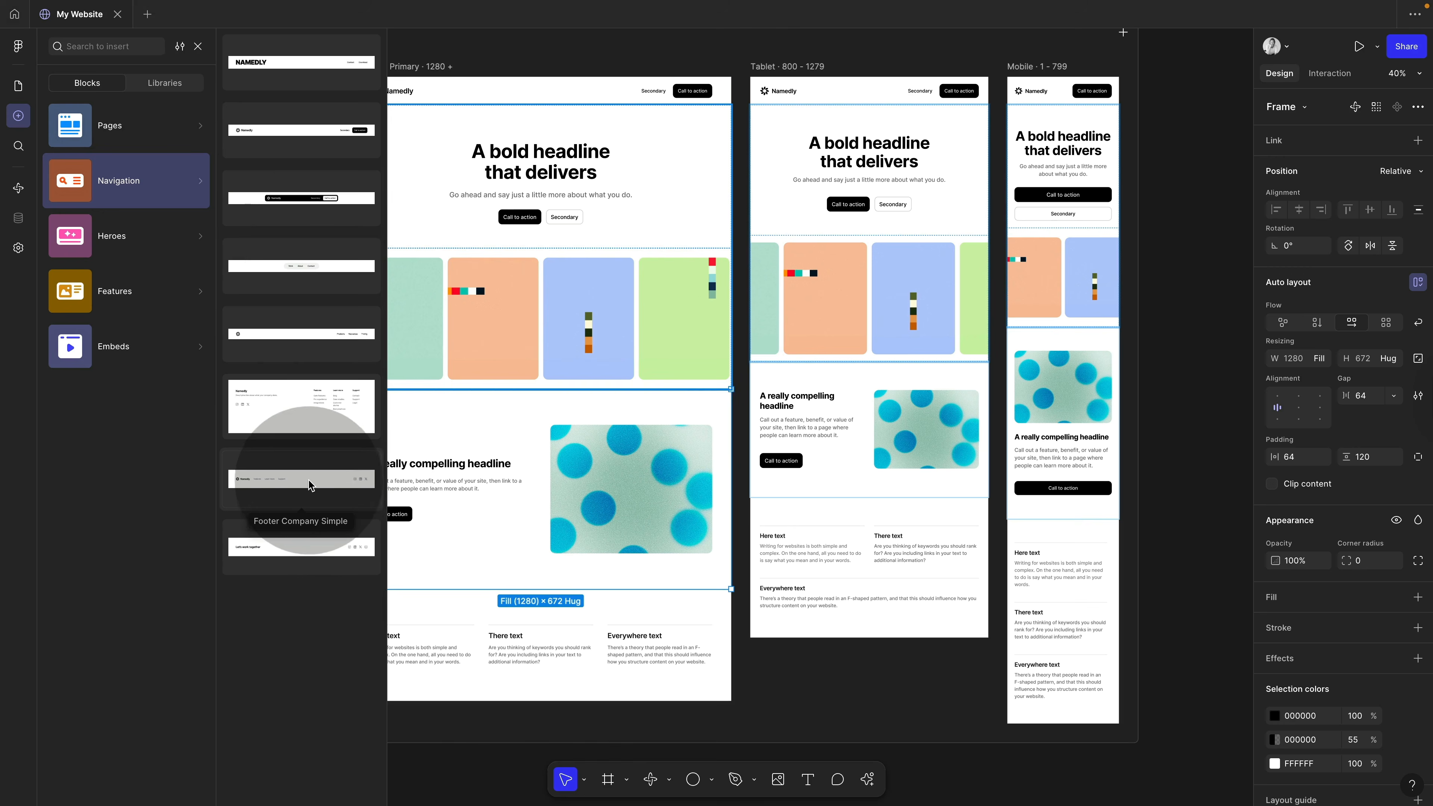
pyautogui.moveTo(310, 486); pyautogui.dragTo(563, 581)
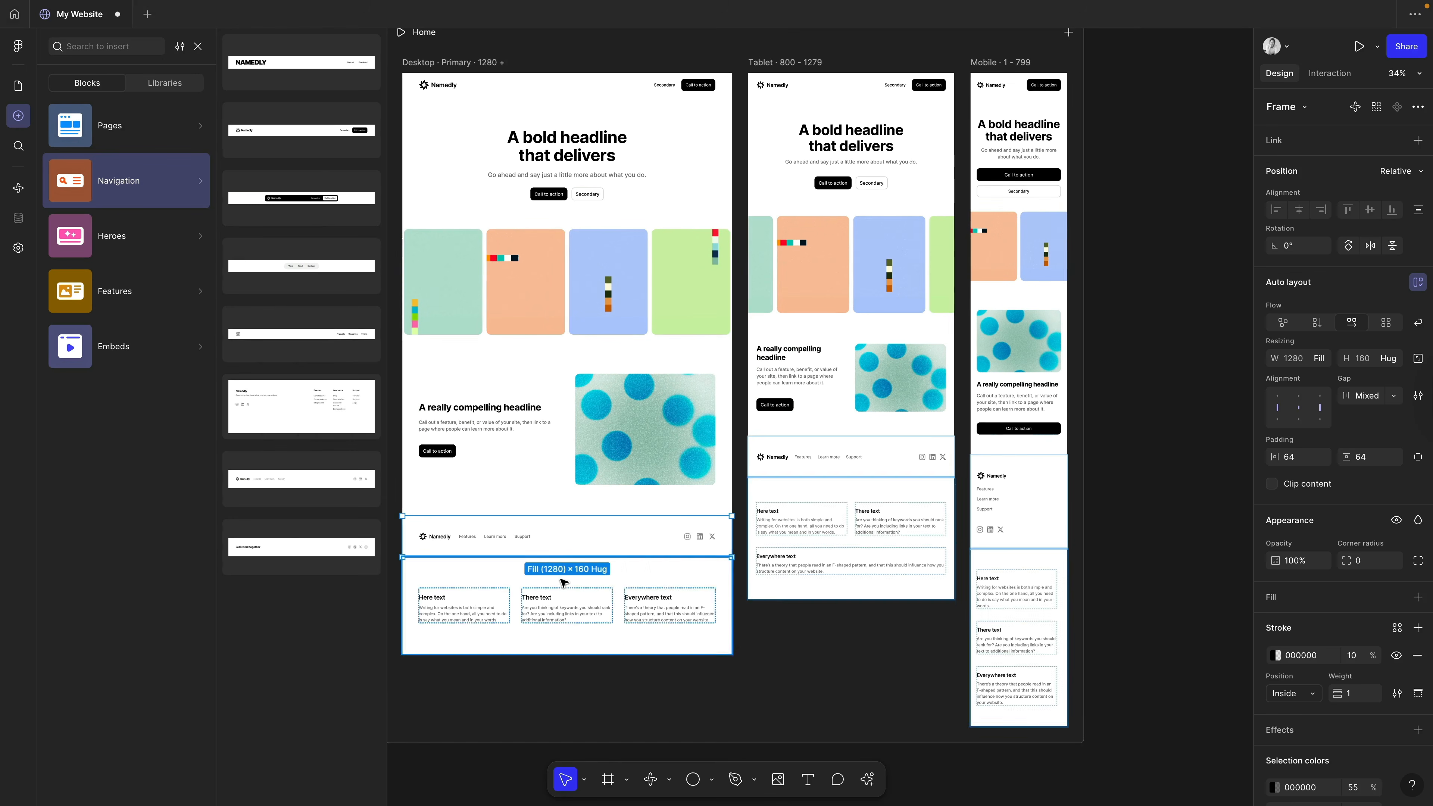
pyautogui.click(768, 675)
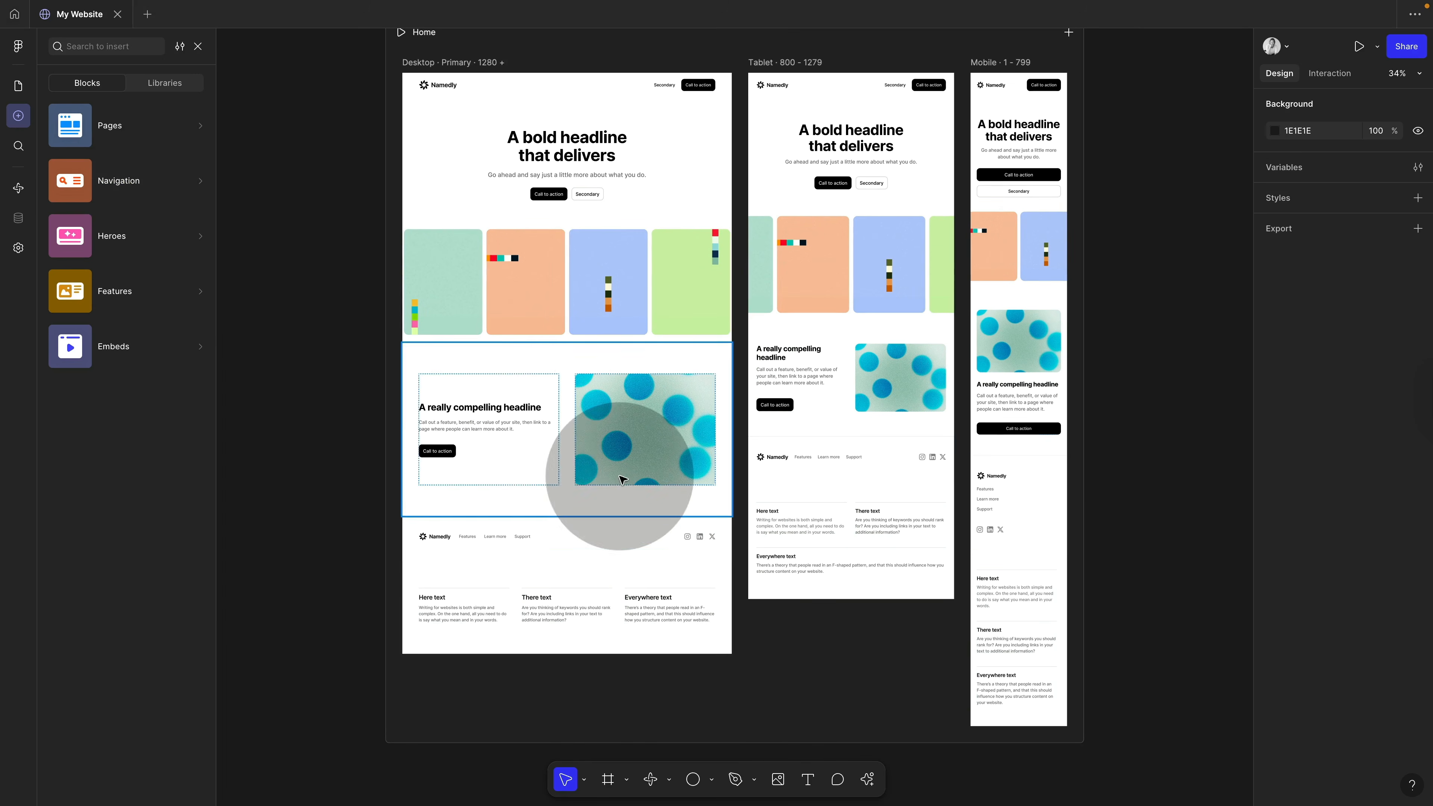
pyautogui.click(601, 529)
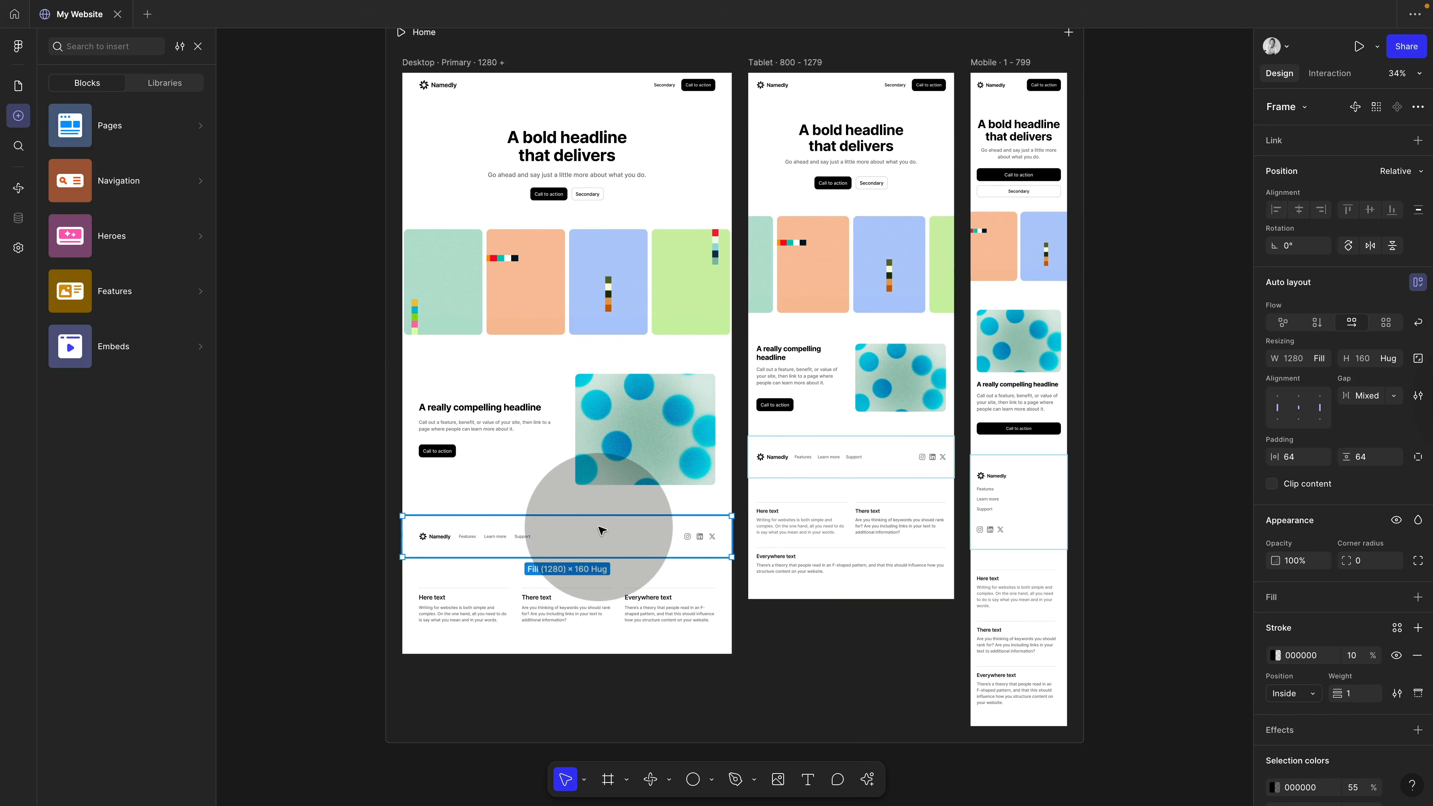
pyautogui.moveTo(586, 544); pyautogui.dragTo(578, 648)
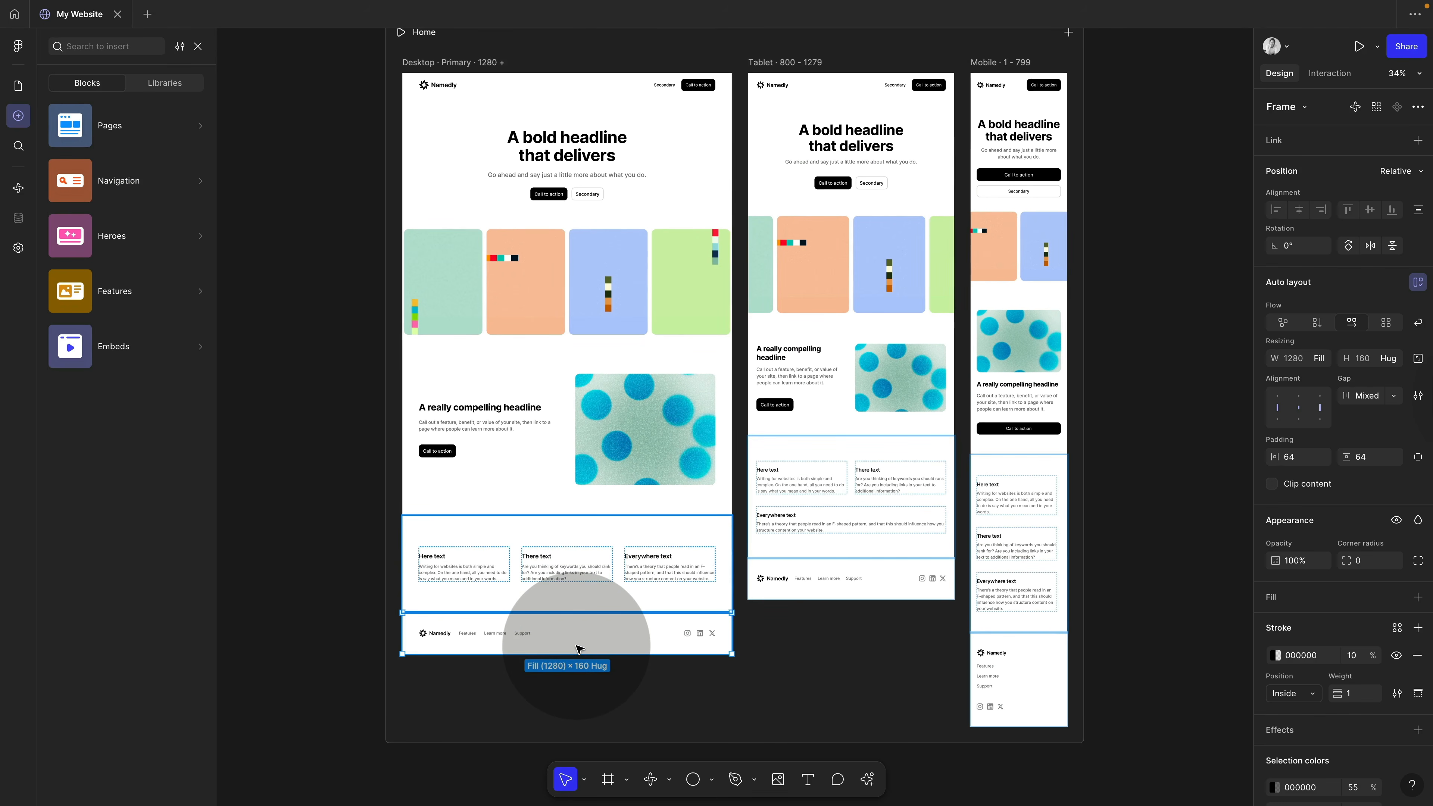
# - Shift the footer up two places in the section order and back down to the end of the page
pyautogui.press('Up')
pyautogui.press('Up')
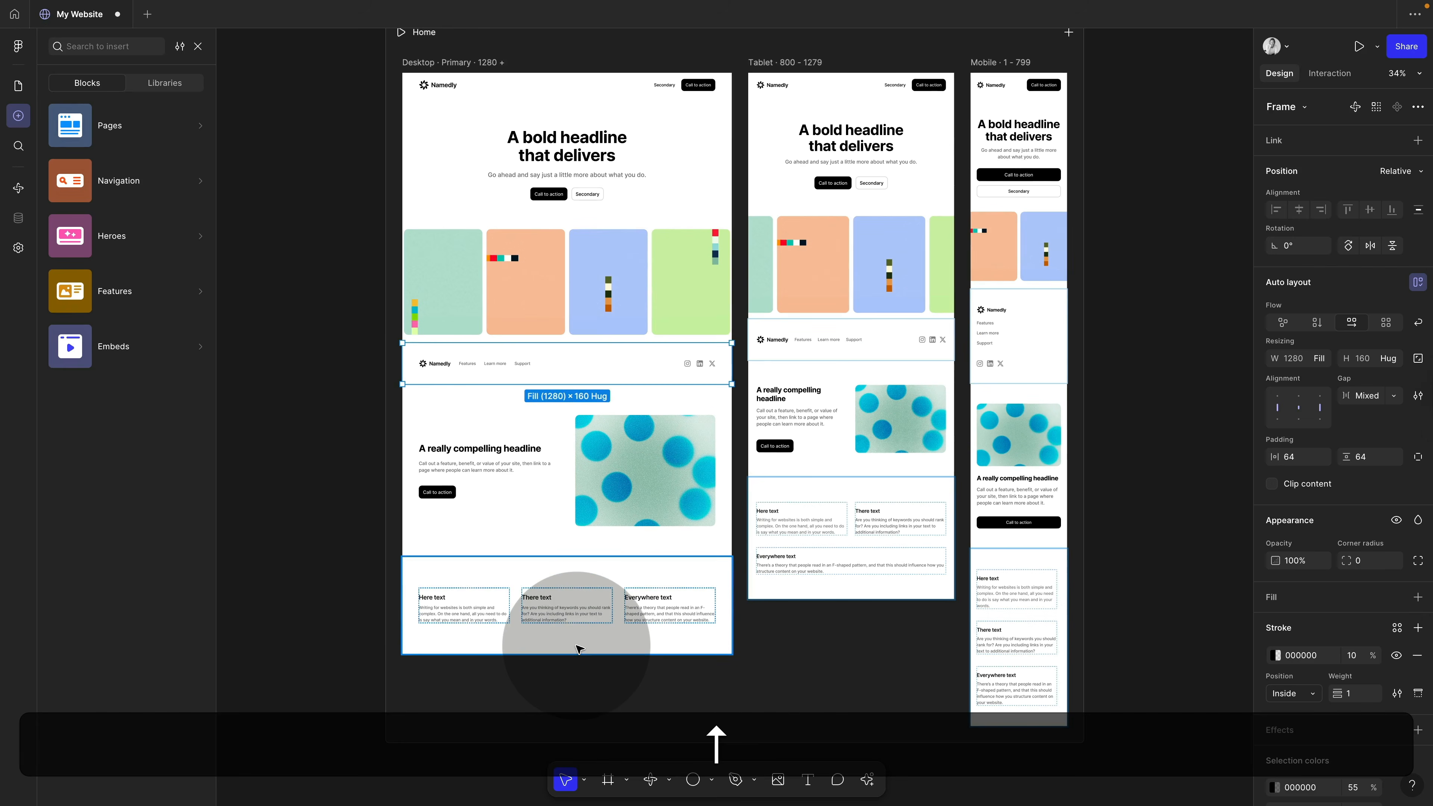
pyautogui.press('Down')
pyautogui.press('Down')
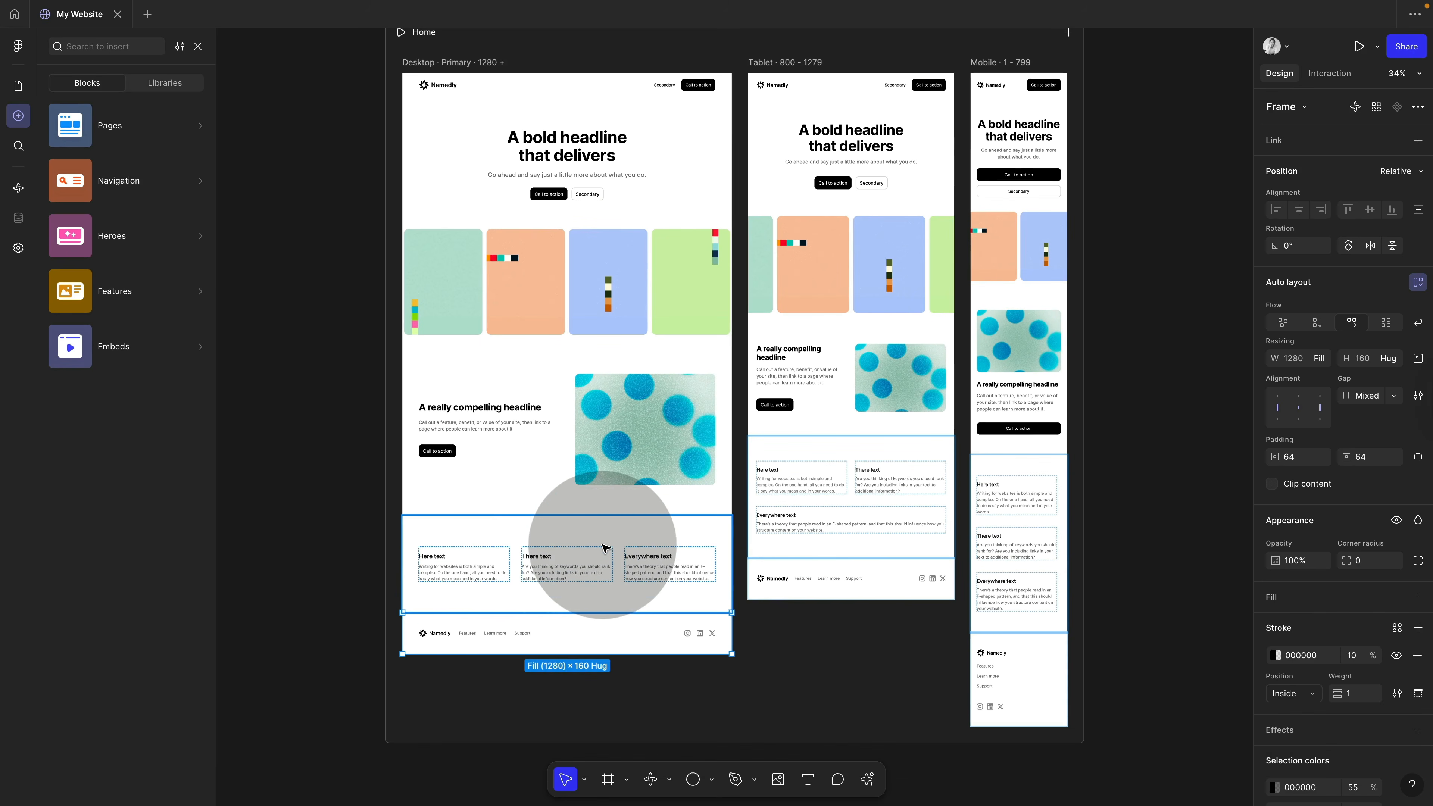
# - Move the three-column text section above the image feature section and delete it from the page
pyautogui.press('Up')
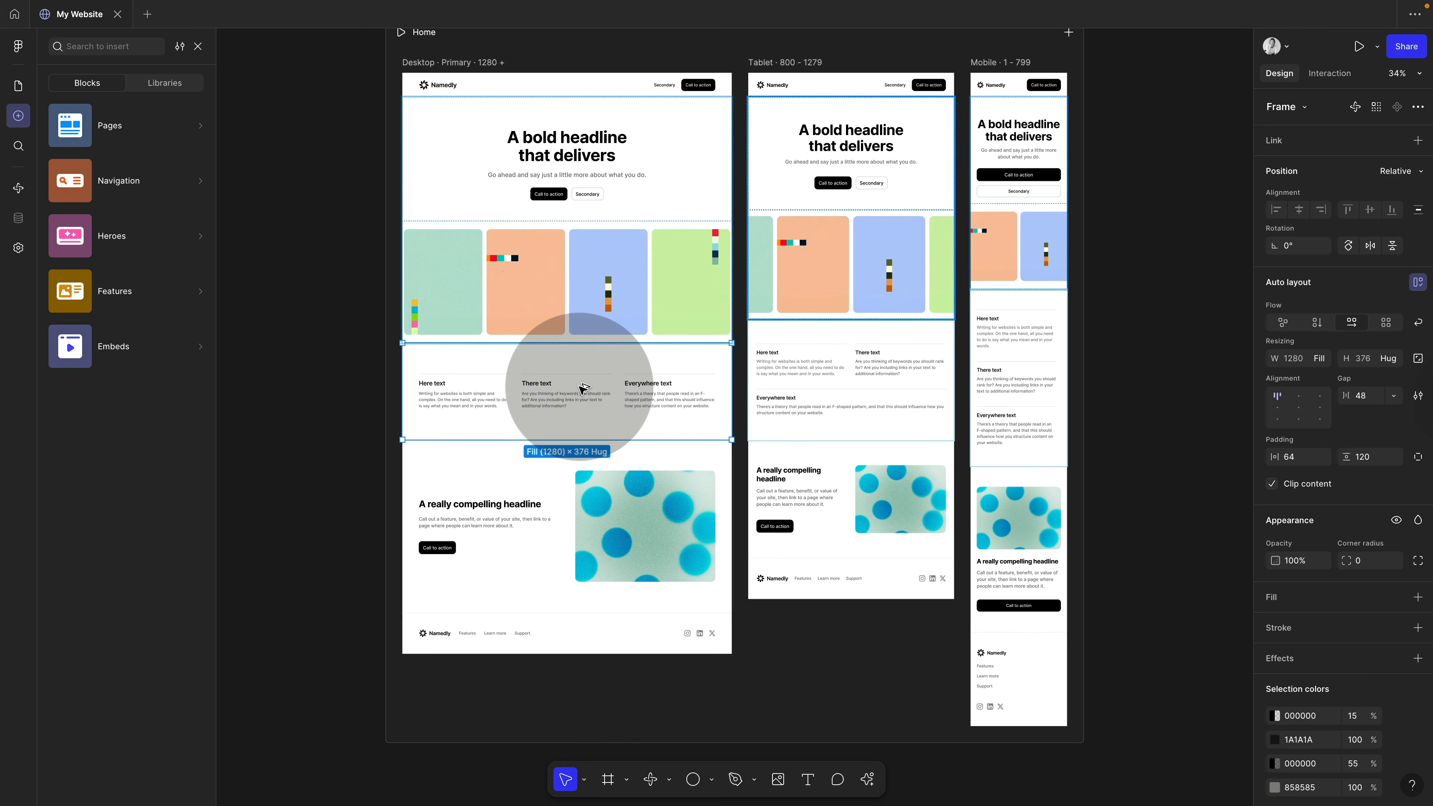
pyautogui.press('Delete')
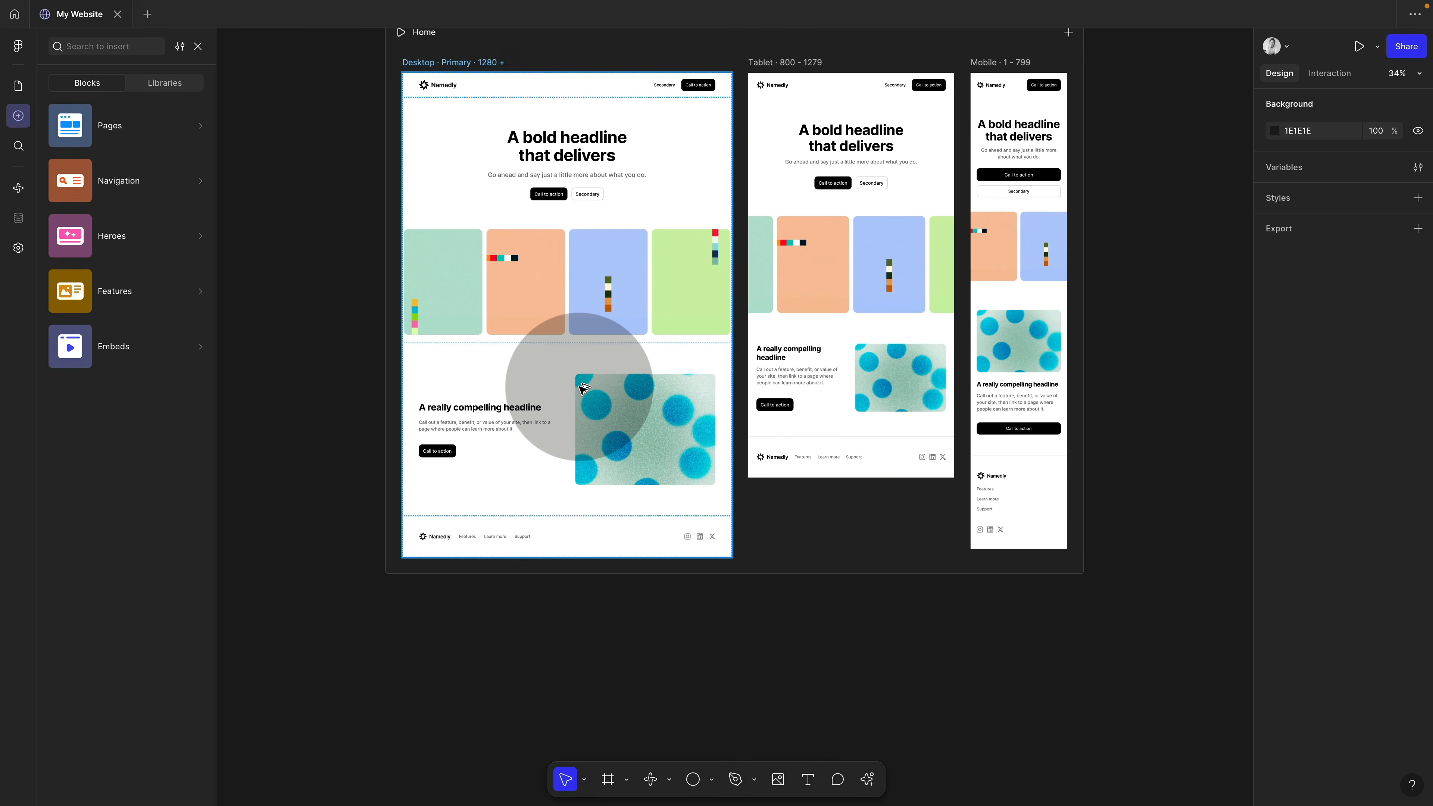
# - Undo the deletion of the three-column text section and show the page's layers
pyautogui.hotkey('ctrl', 'z')
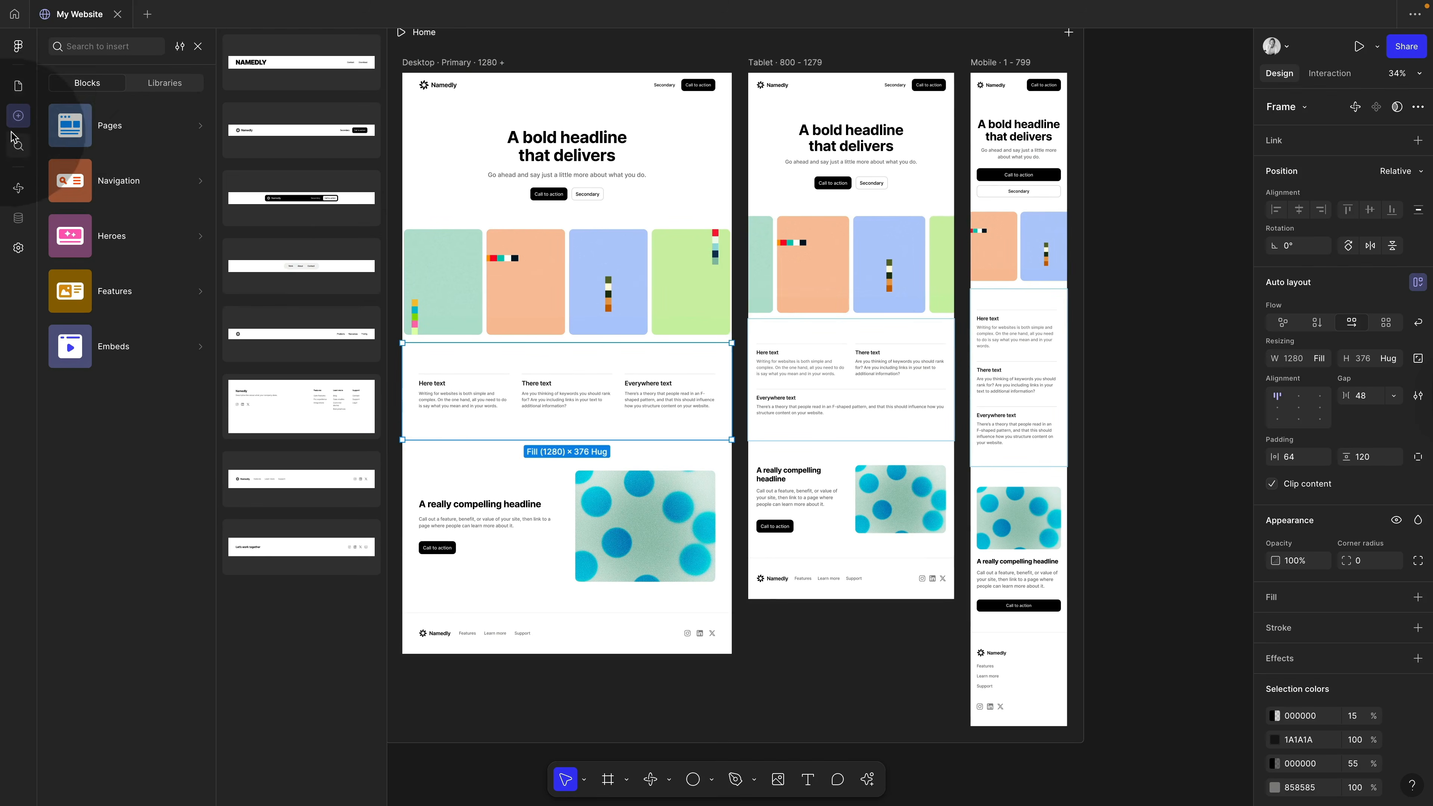
pyautogui.click(19, 88)
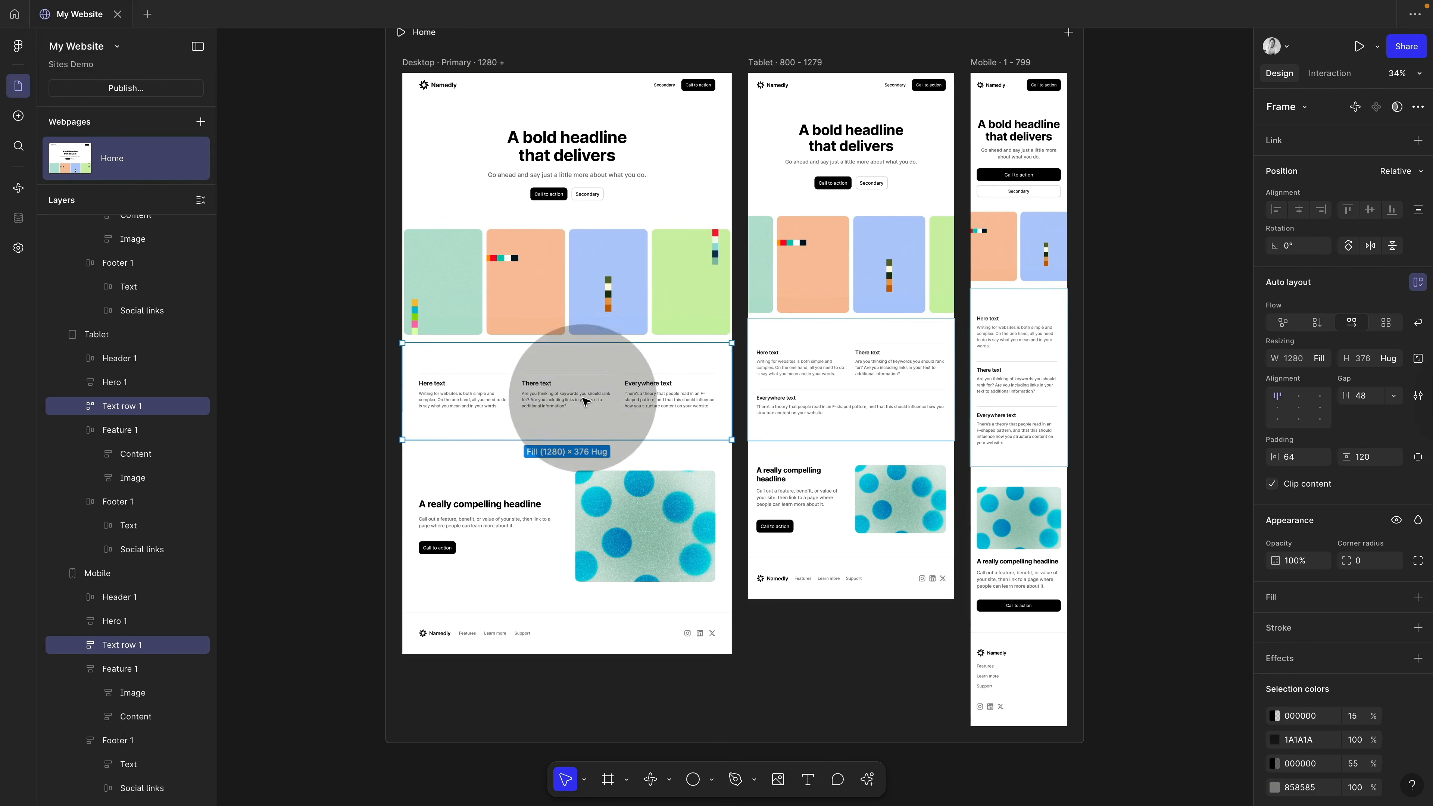
# - Try deleting the Secondary button from the Desktop hero, and undo the deletion
pyautogui.click(575, 175)
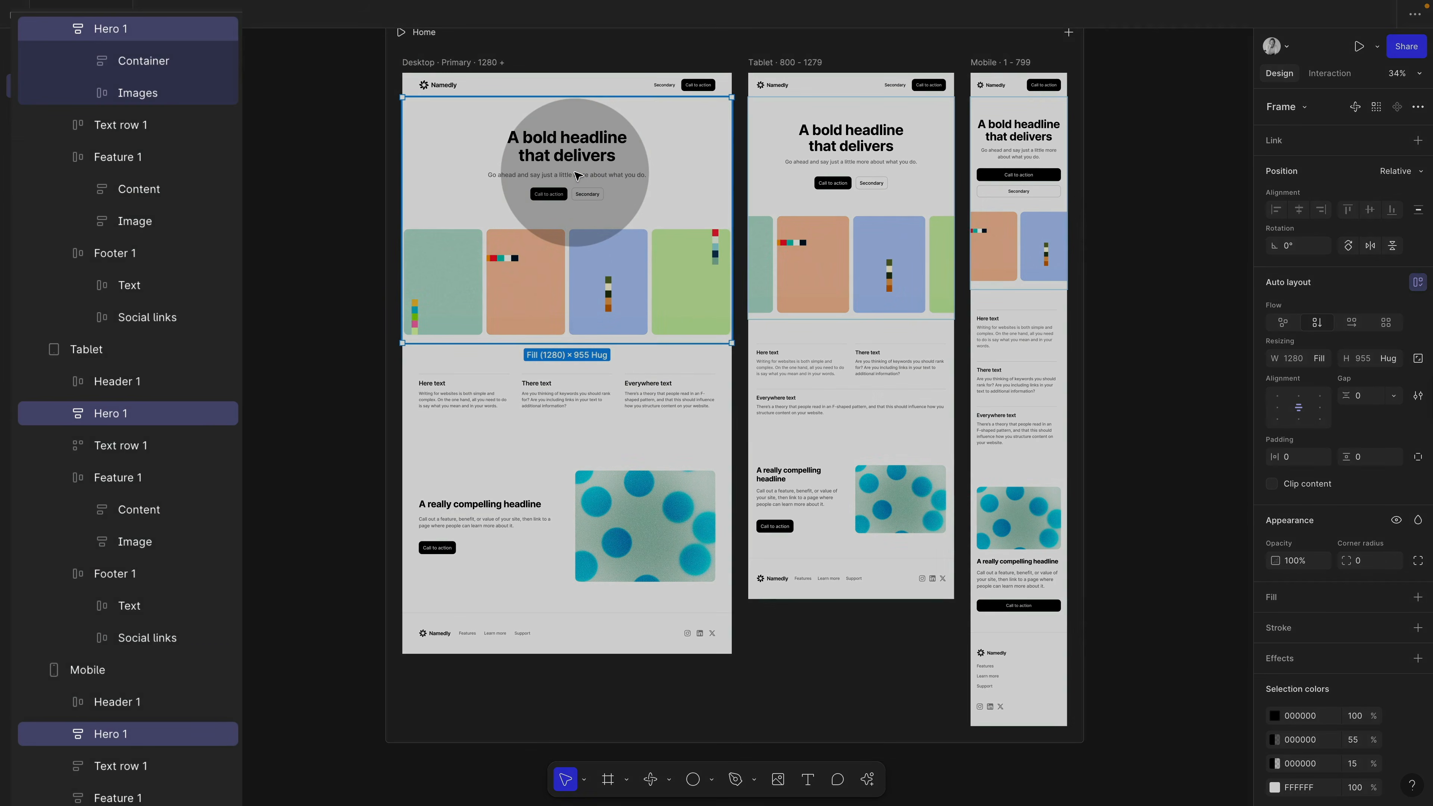
pyautogui.click(594, 191)
pyautogui.click(593, 195)
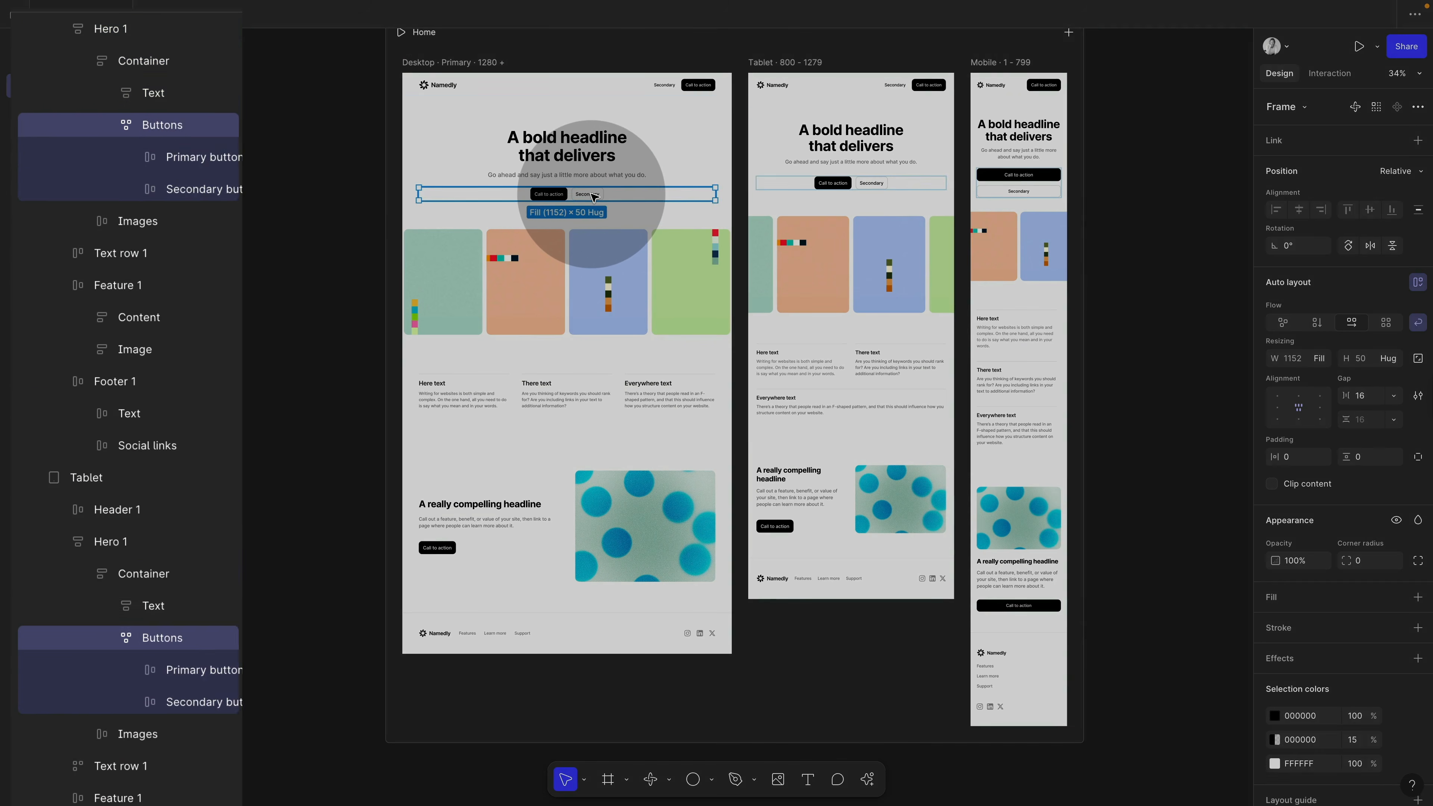
pyautogui.click(593, 195)
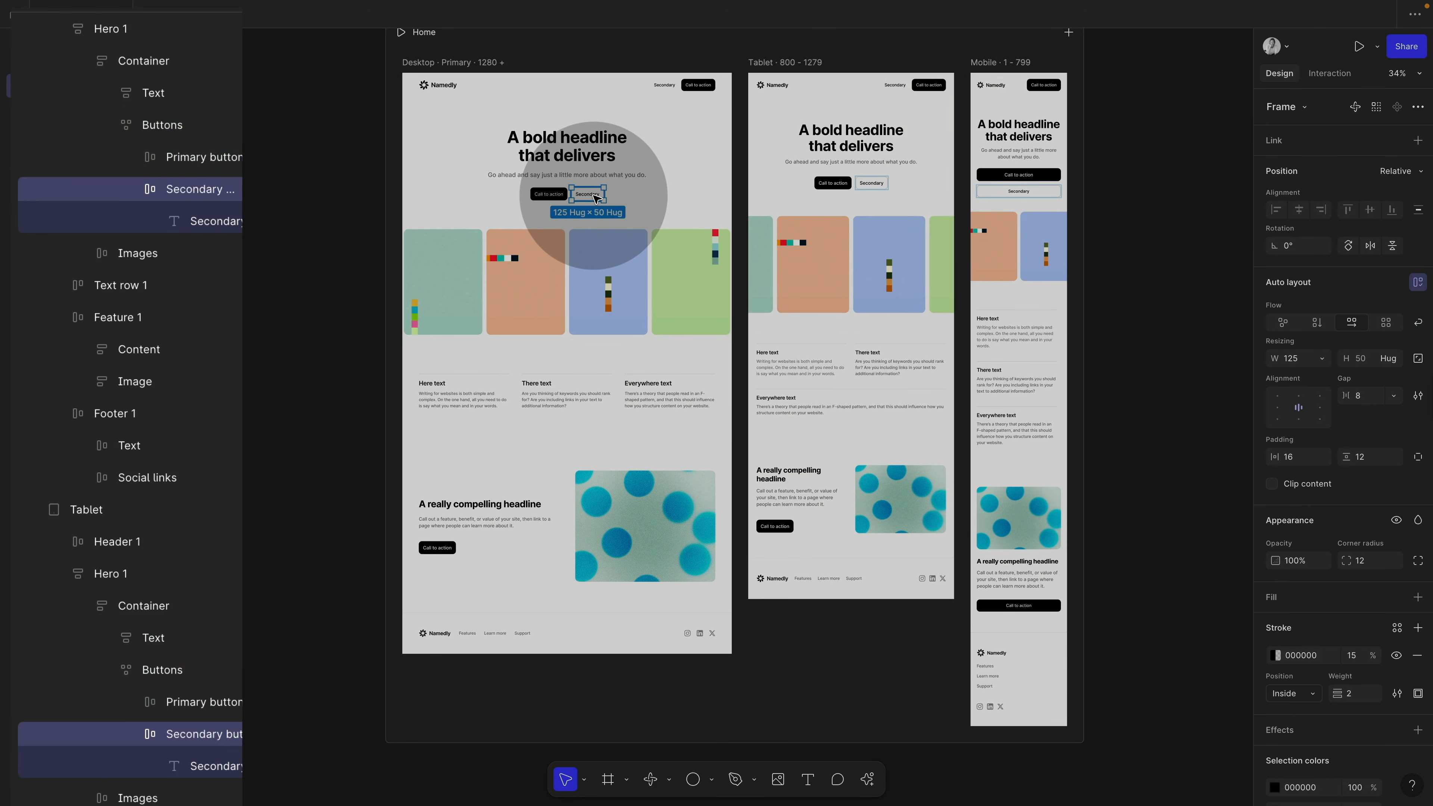
pyautogui.scroll(3, 74, 305)
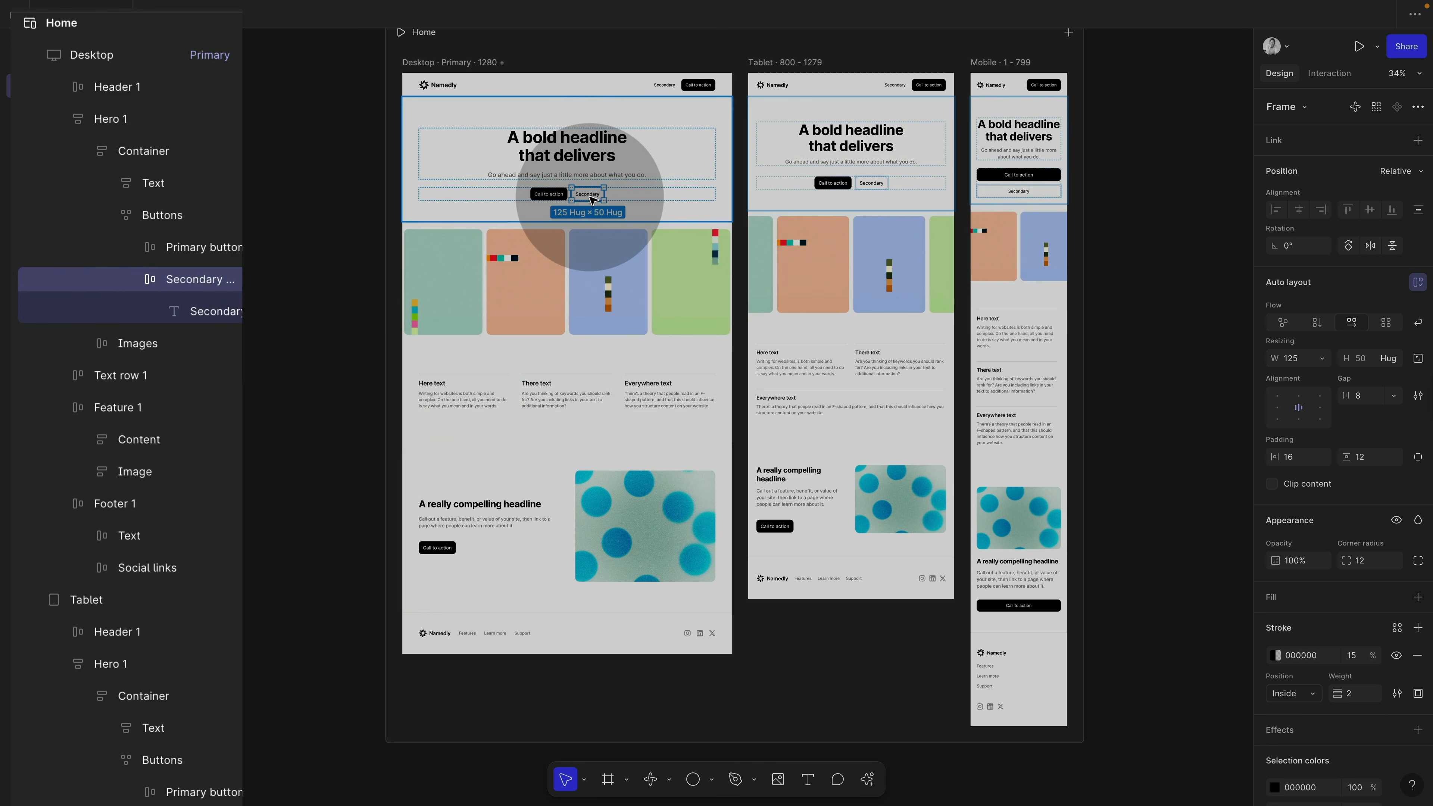
pyautogui.press('Delete')
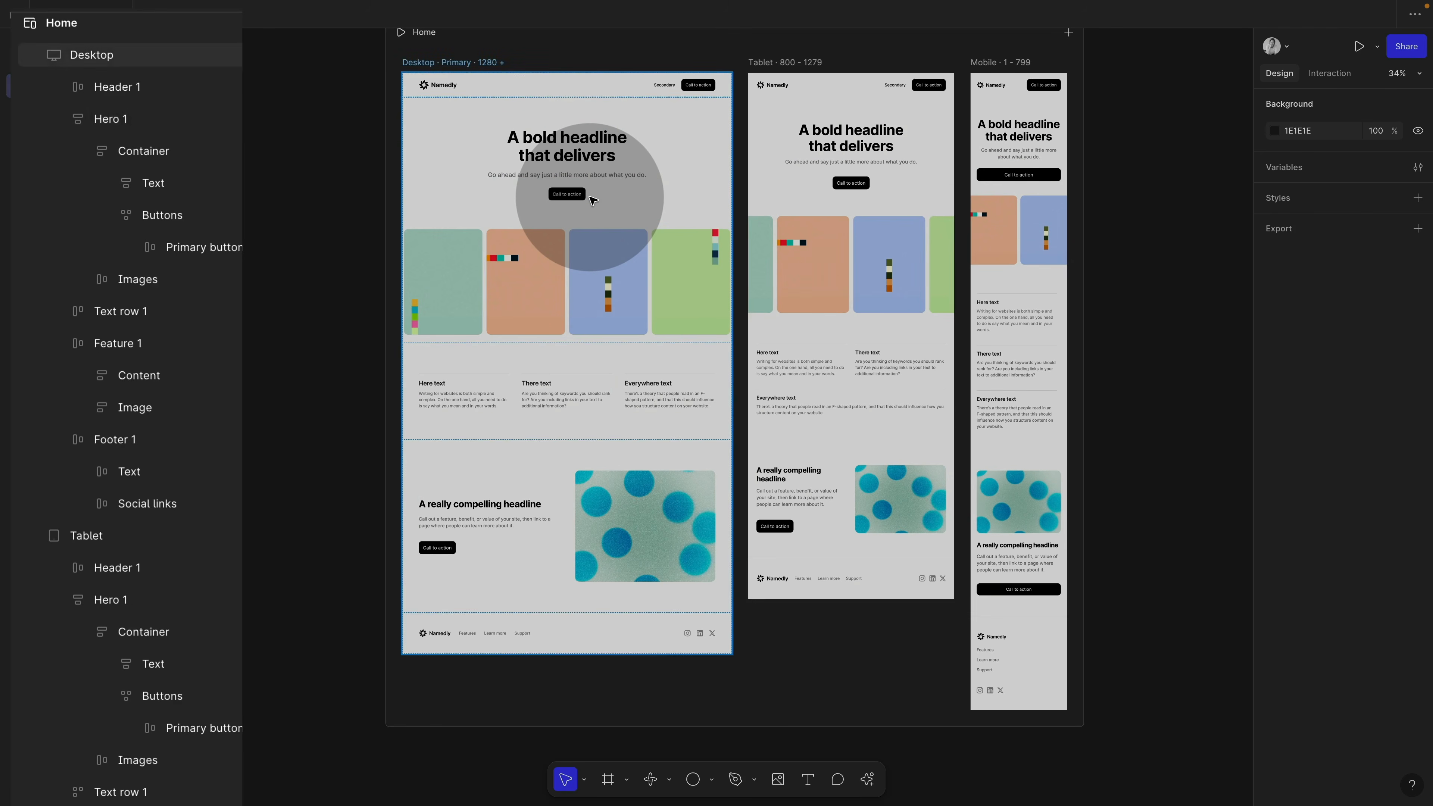
pyautogui.hotkey('ctrl', 'z')
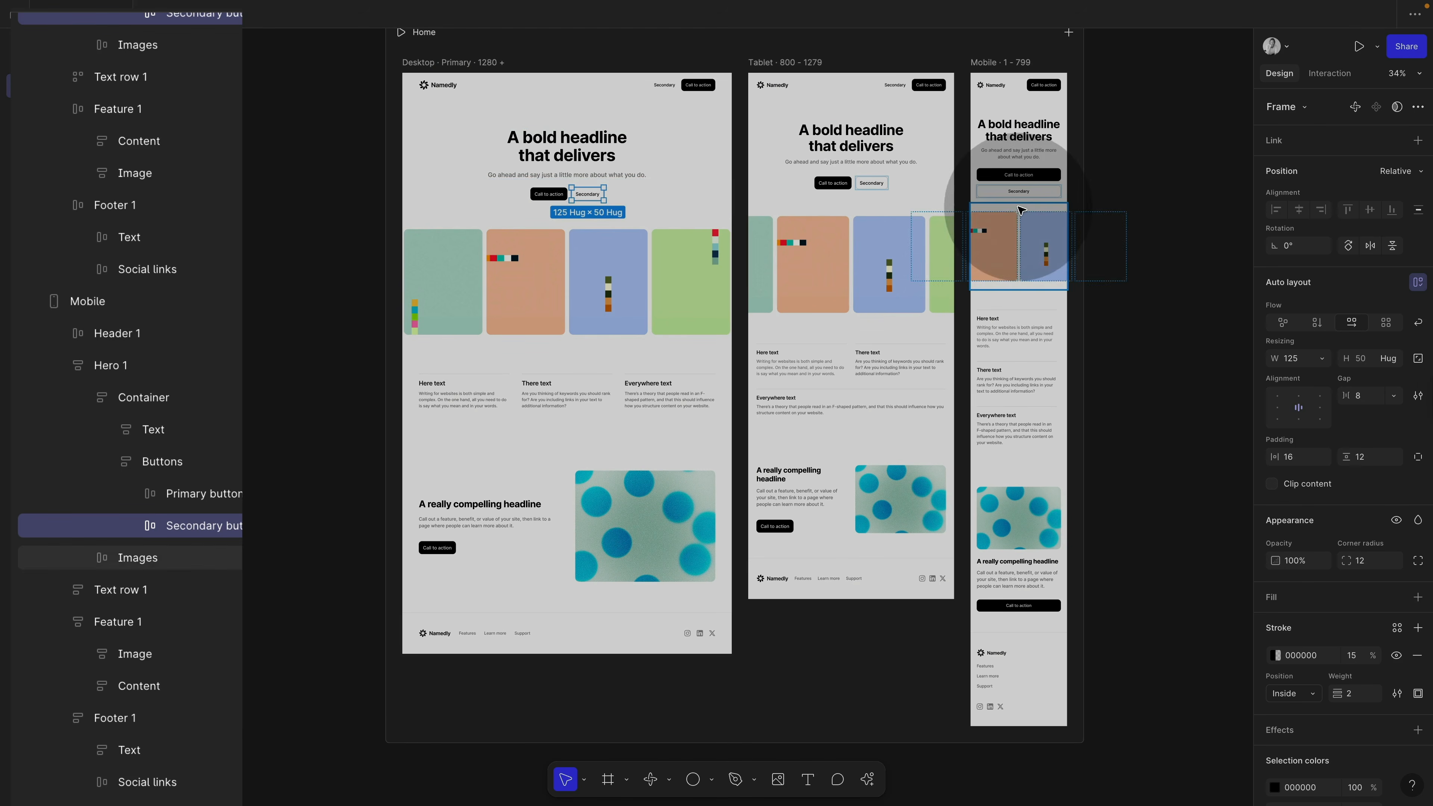
# - Remove the Secondary button from the Tablet version of the hero only
pyautogui.doubleClick(881, 185)
pyautogui.click(917, 187)
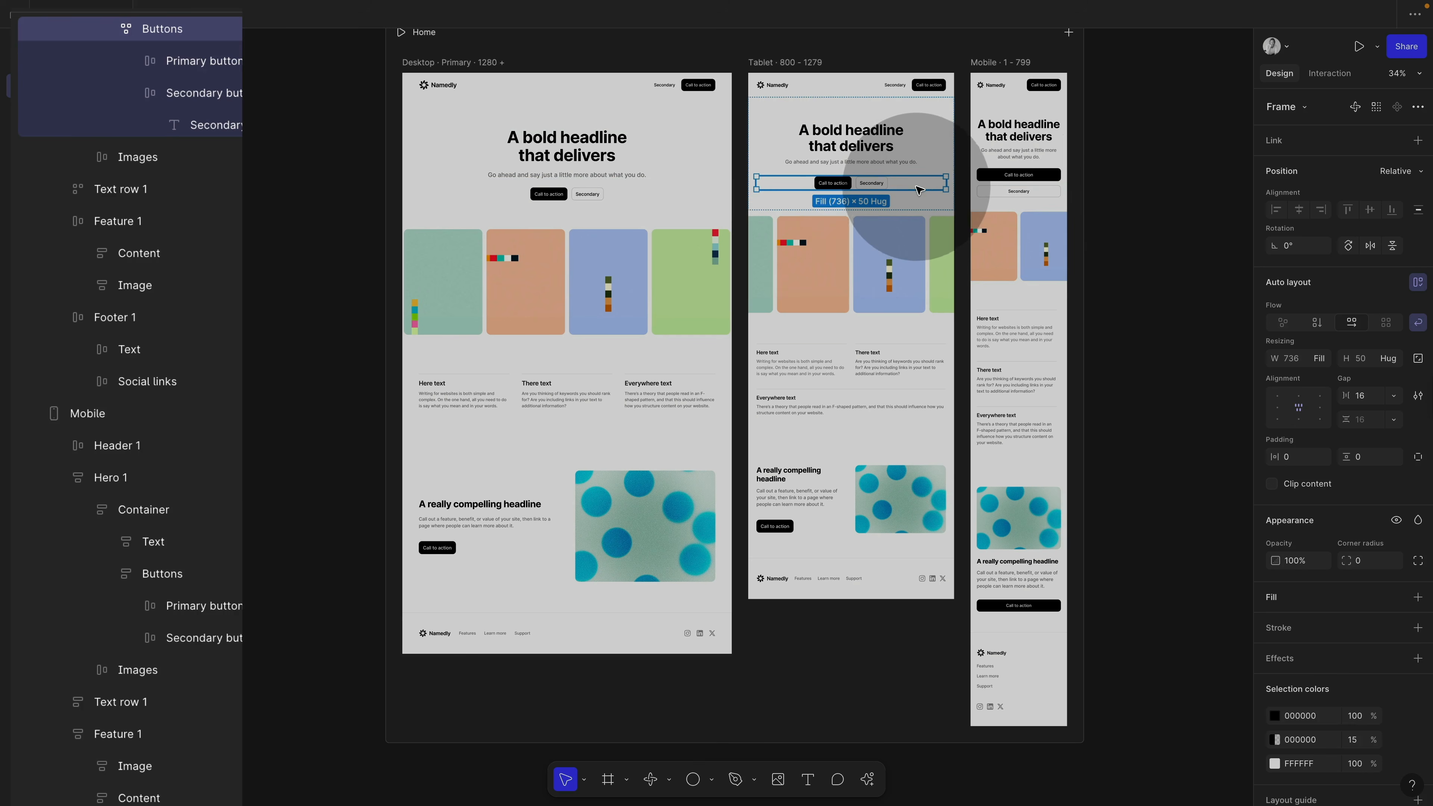
pyautogui.click(881, 185)
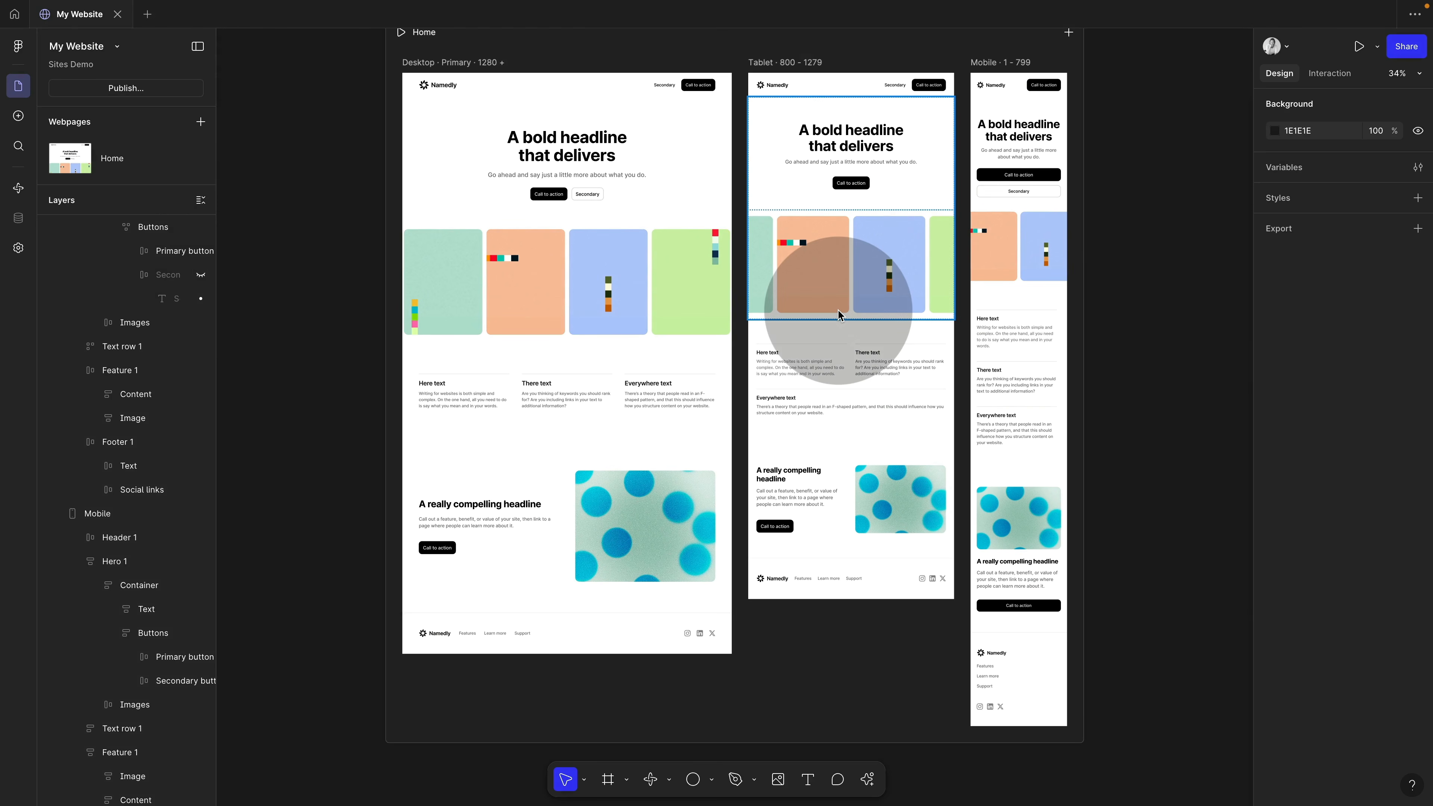
# - Hide the three-column text section in the Tablet version and make it visible again
pyautogui.click(885, 374)
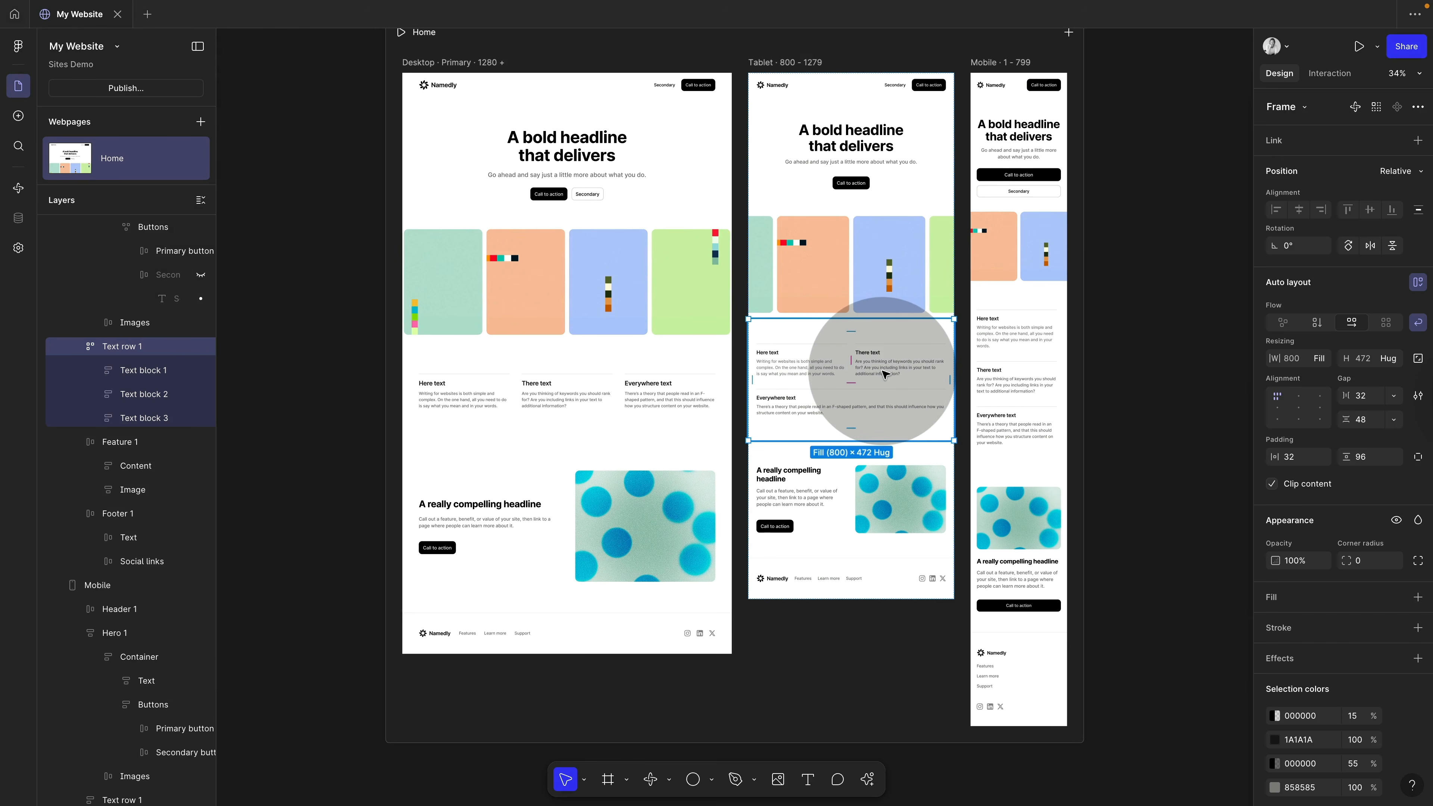
pyautogui.hotkey('ctrl', 'shift', 'h')
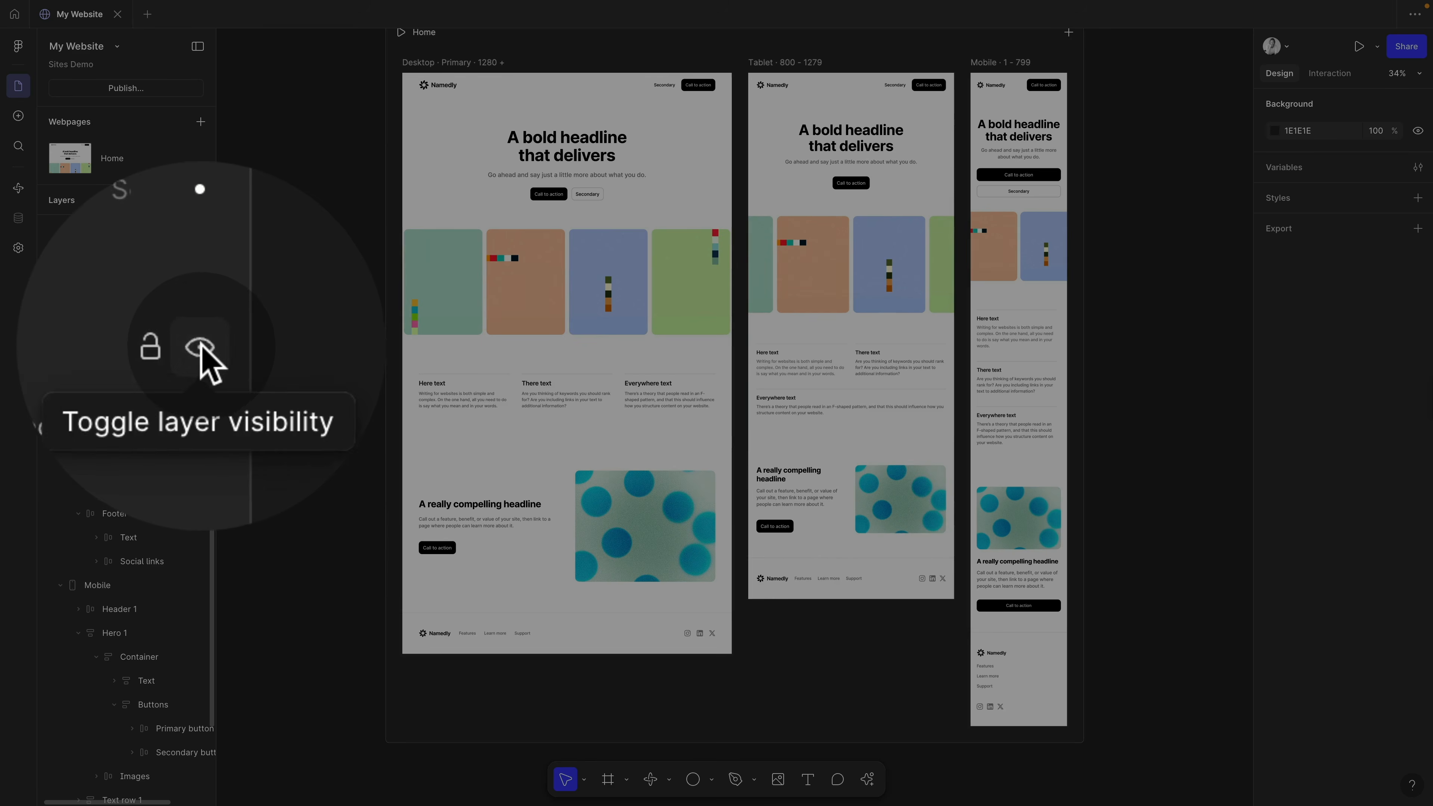
pyautogui.click(200, 346)
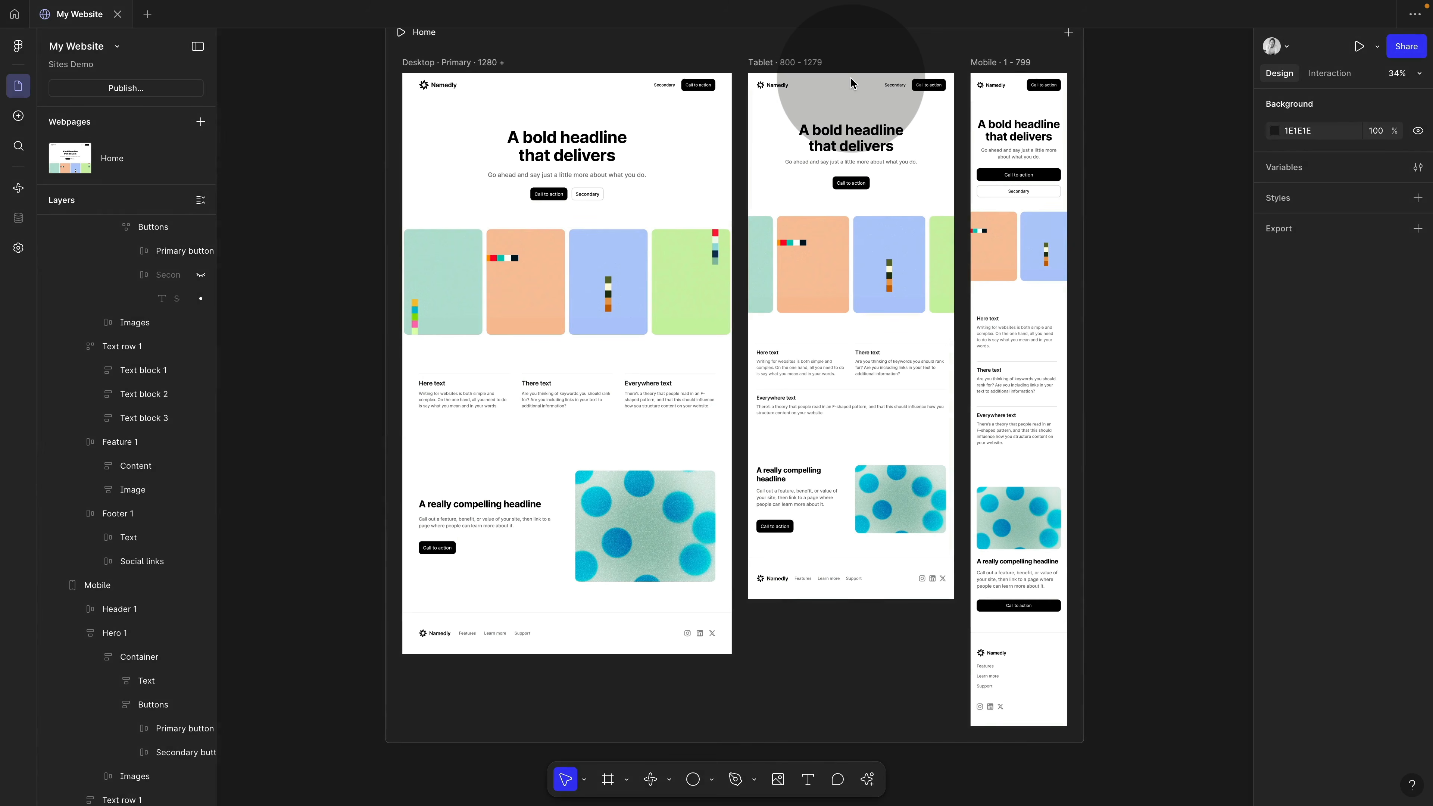
# - Open the full preview, narrow the page to 1558 px, look through it down to the footer, and return to the editor
pyautogui.scroll(1, 643, 201)
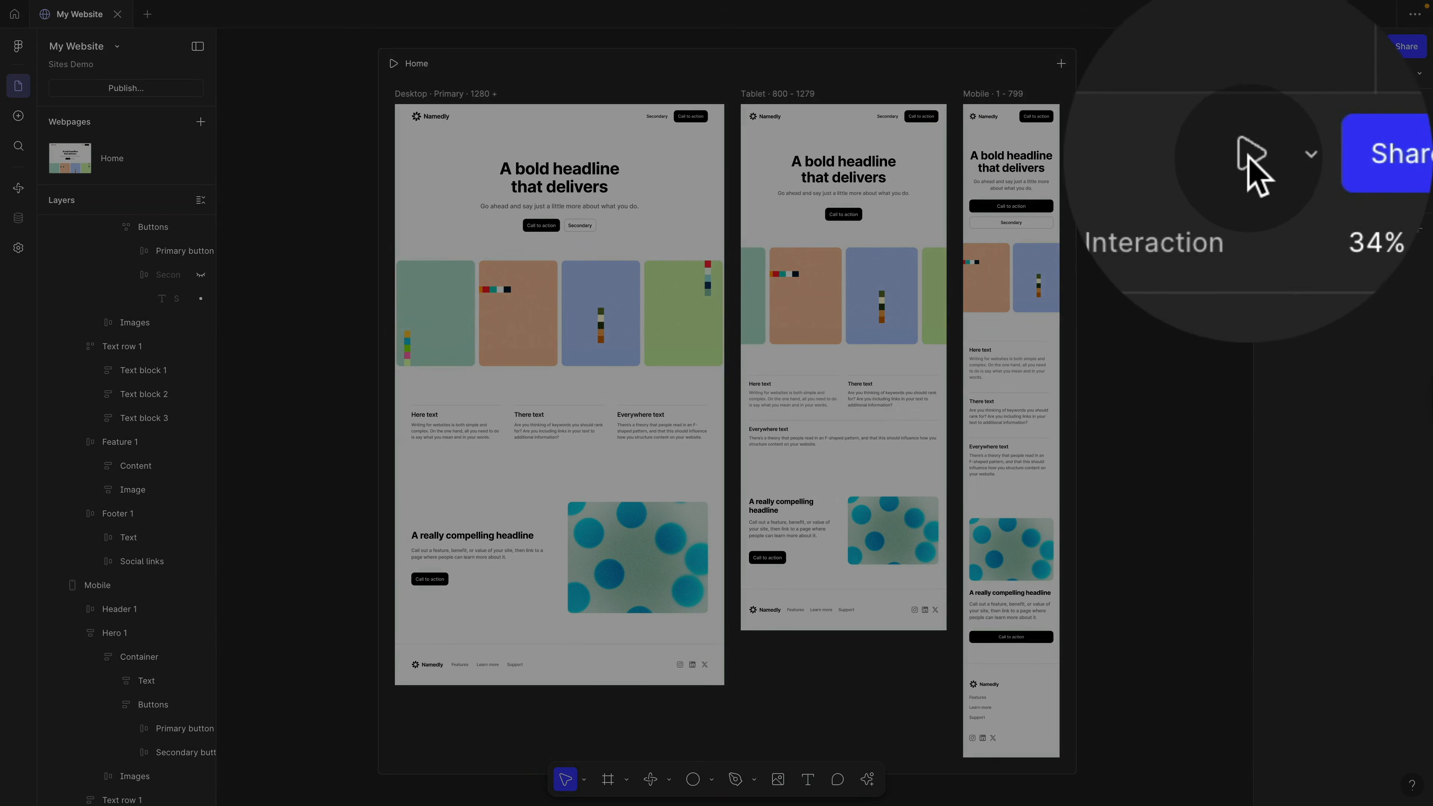
pyautogui.click(1377, 47)
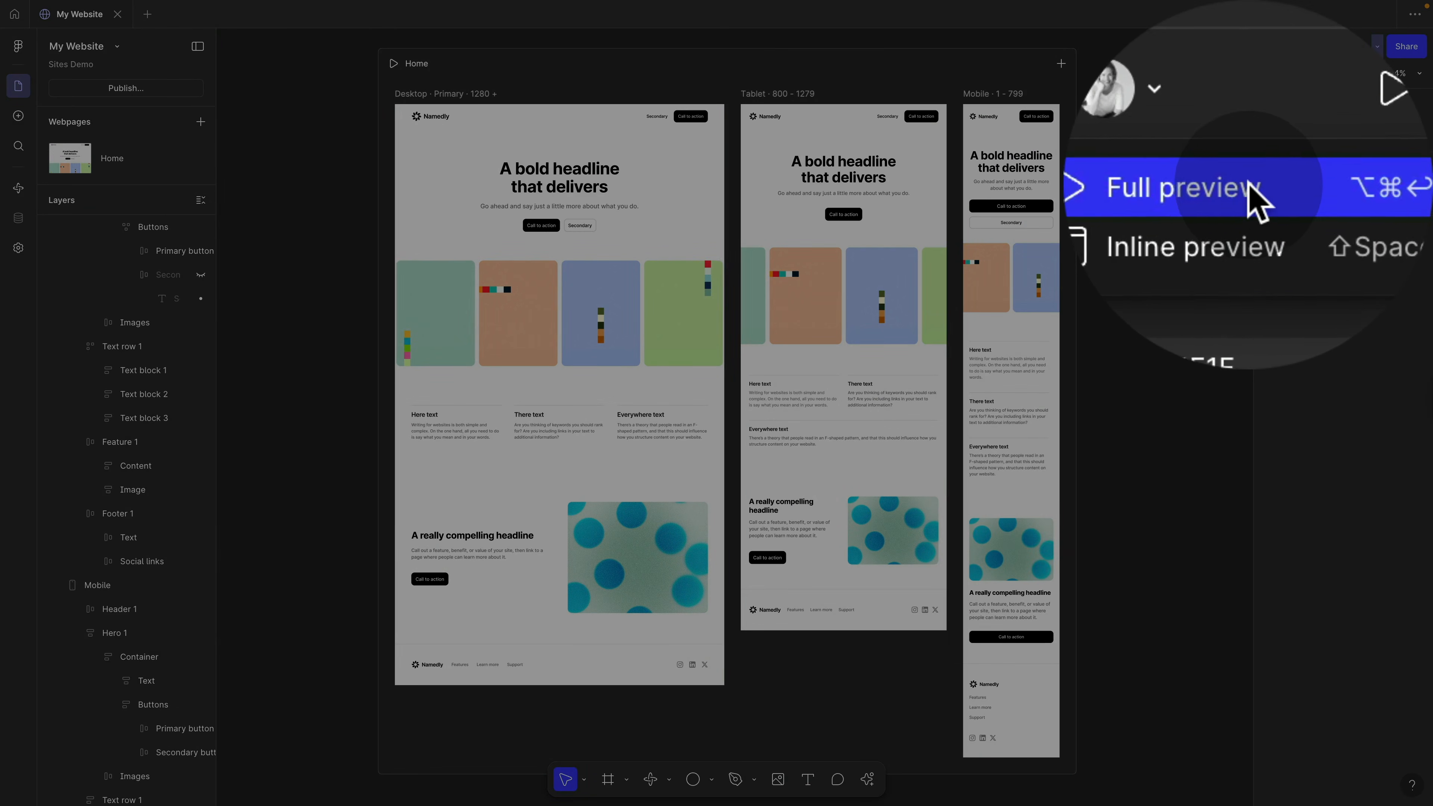
pyautogui.click(1359, 49)
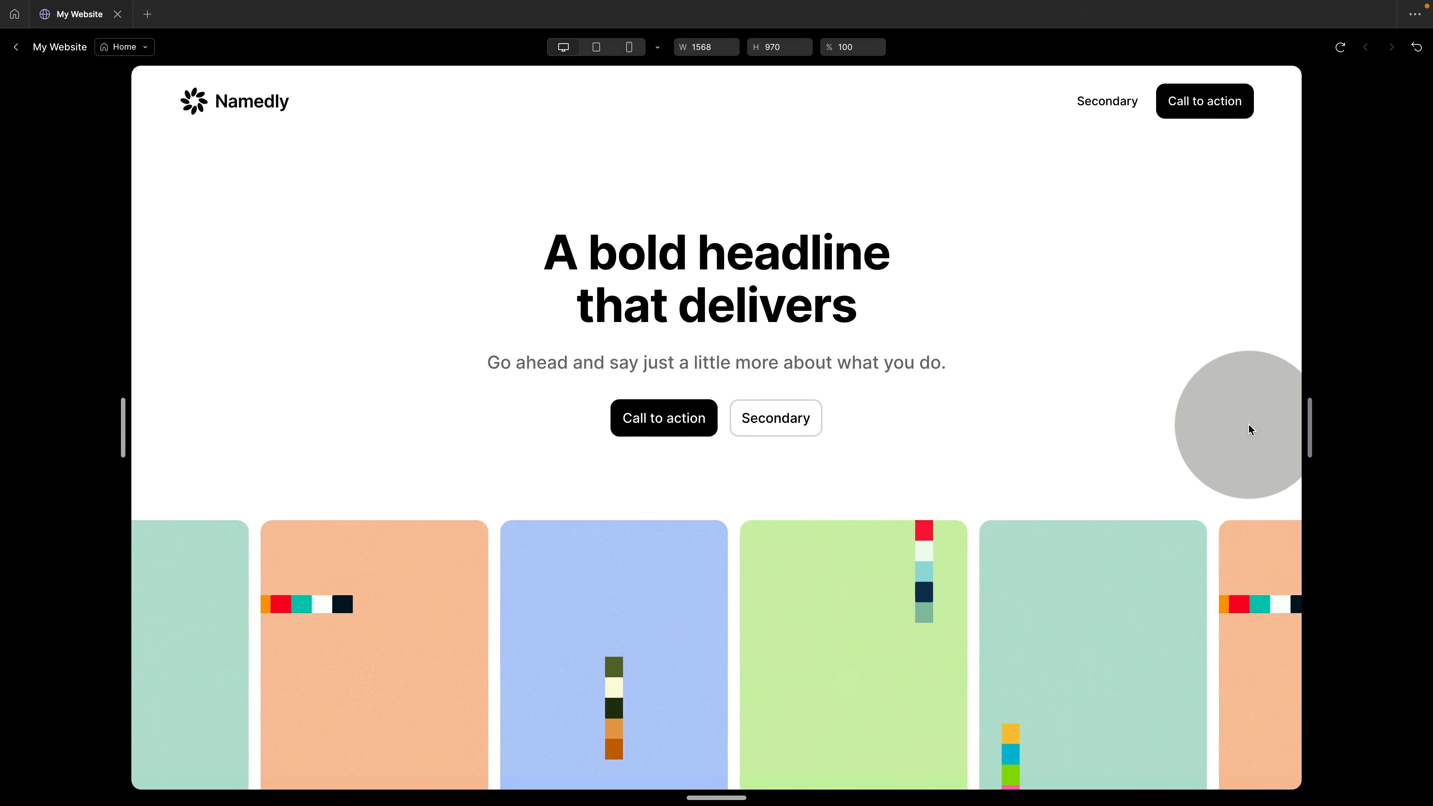
pyautogui.moveTo(1312, 436); pyautogui.dragTo(1302, 407)
pyautogui.scroll(-15, 992, 548)
pyautogui.scroll(12, 992, 549)
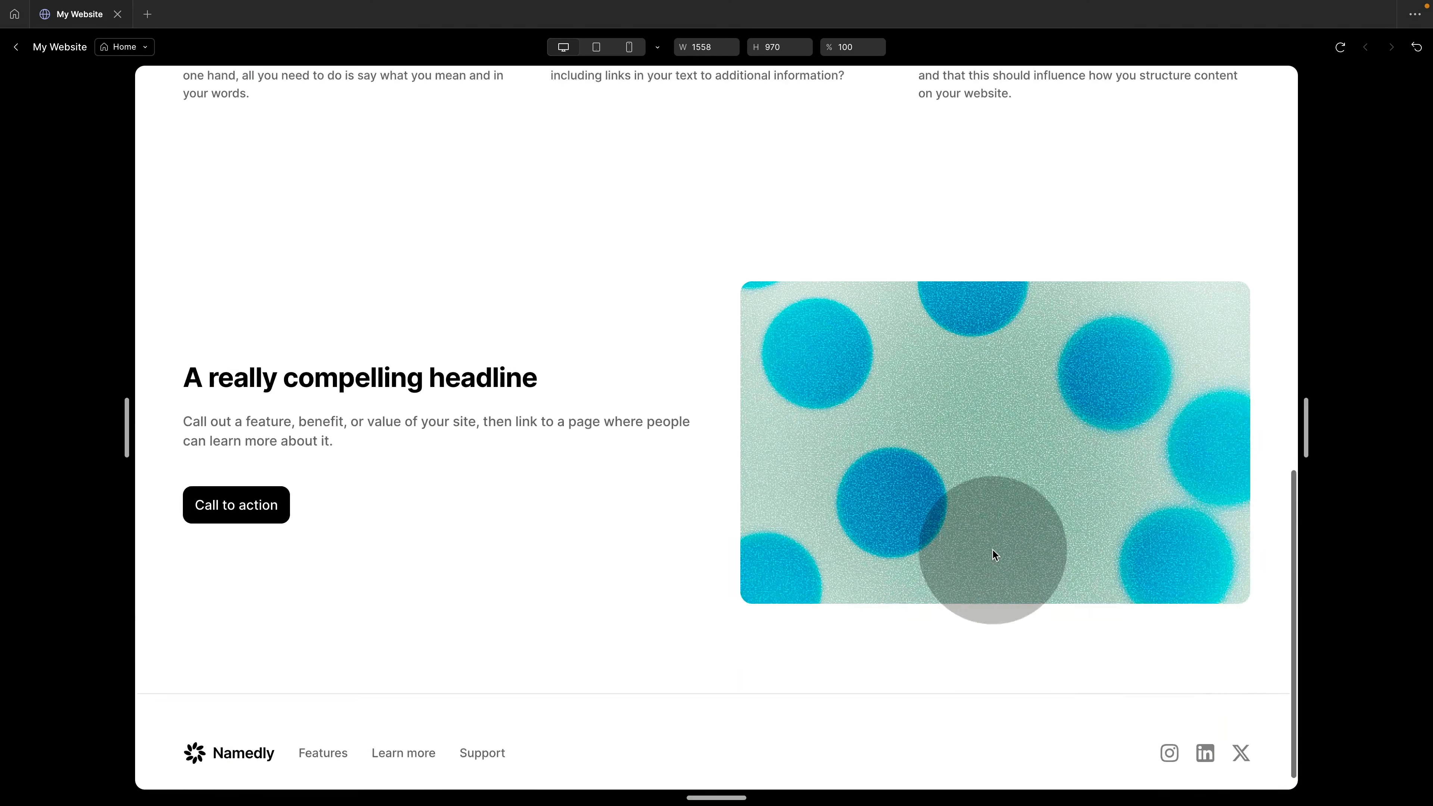
pyautogui.scroll(3, 993, 550)
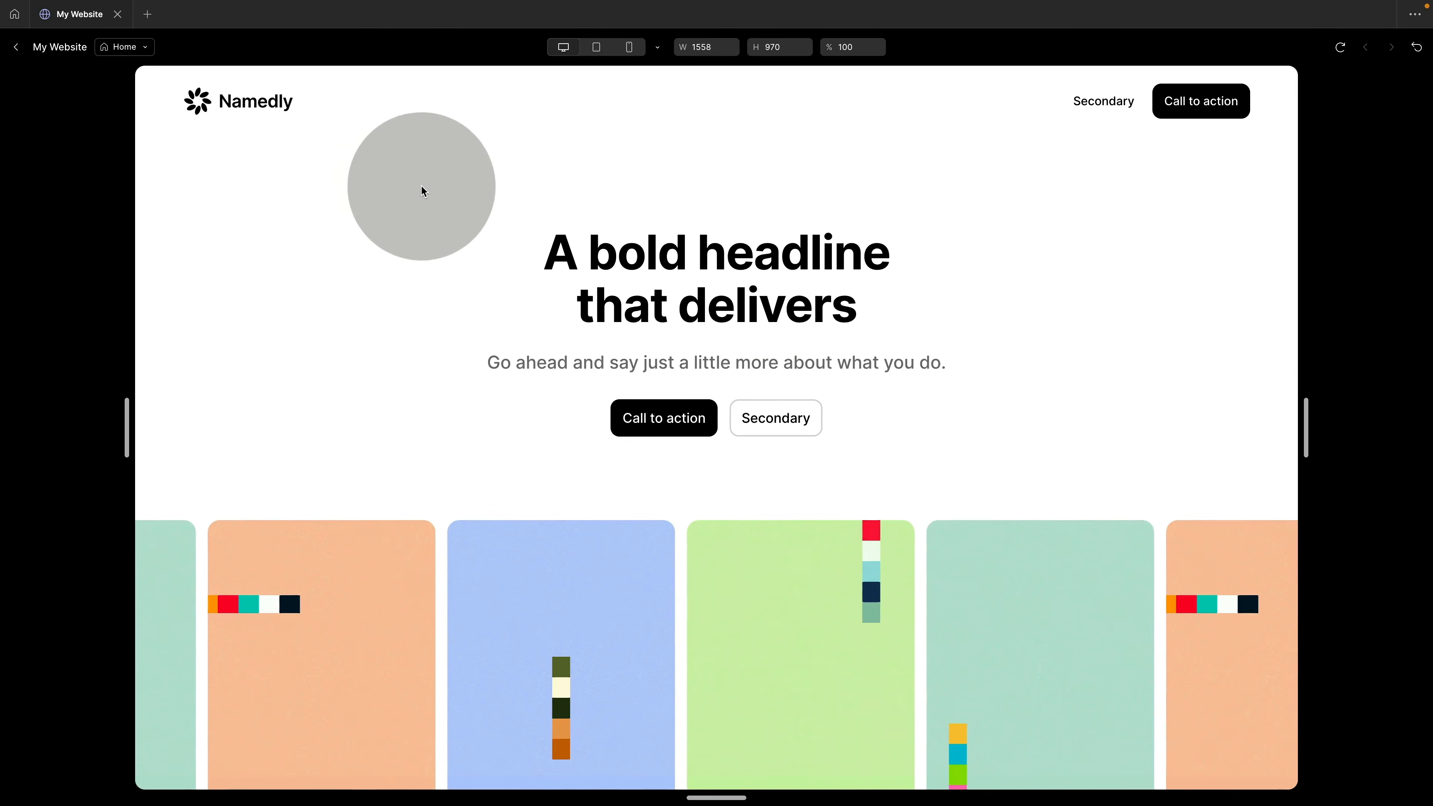
pyautogui.click(17, 48)
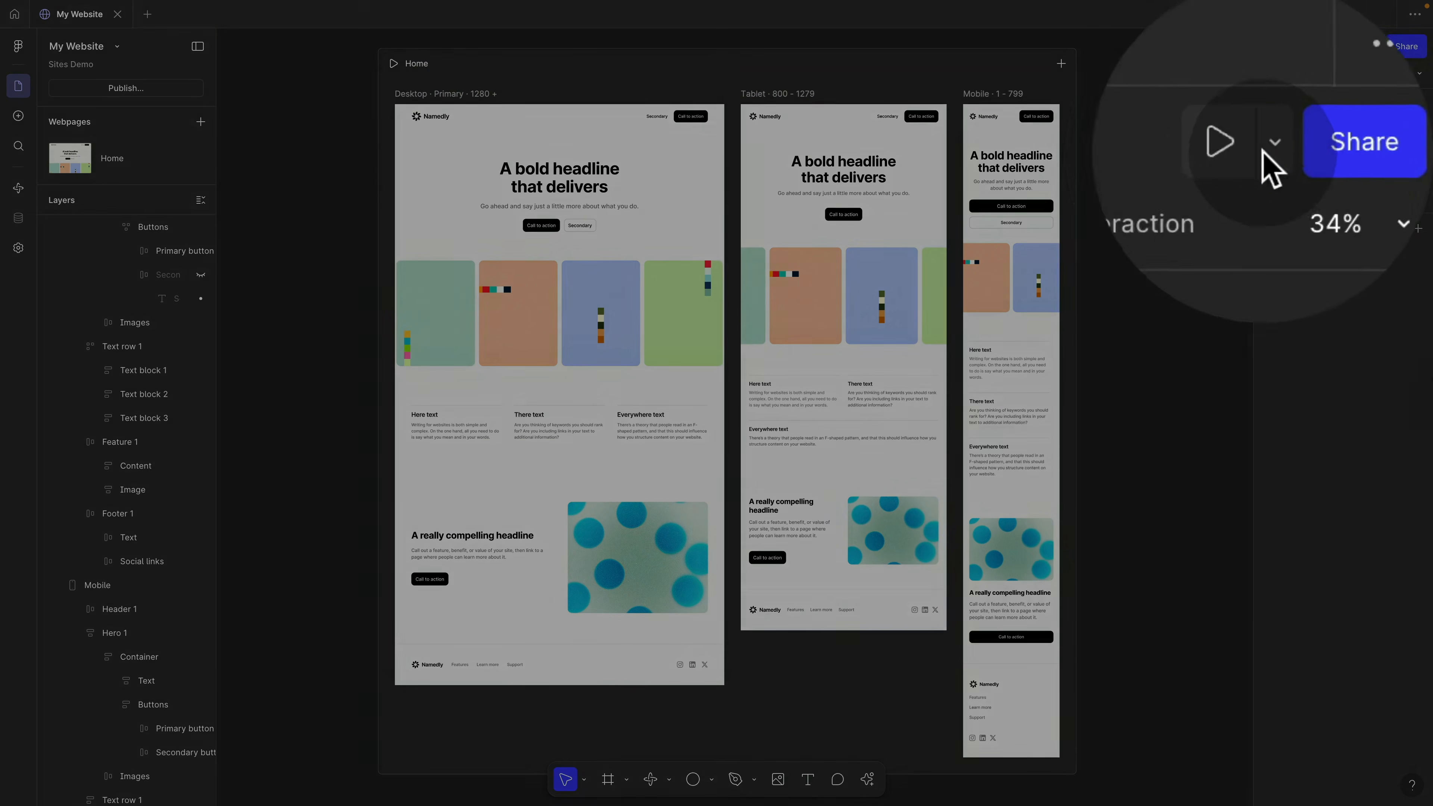
# - Open the Home page in the inline preview, narrow its window to check the responsive layout, and close it
pyautogui.click(1378, 47)
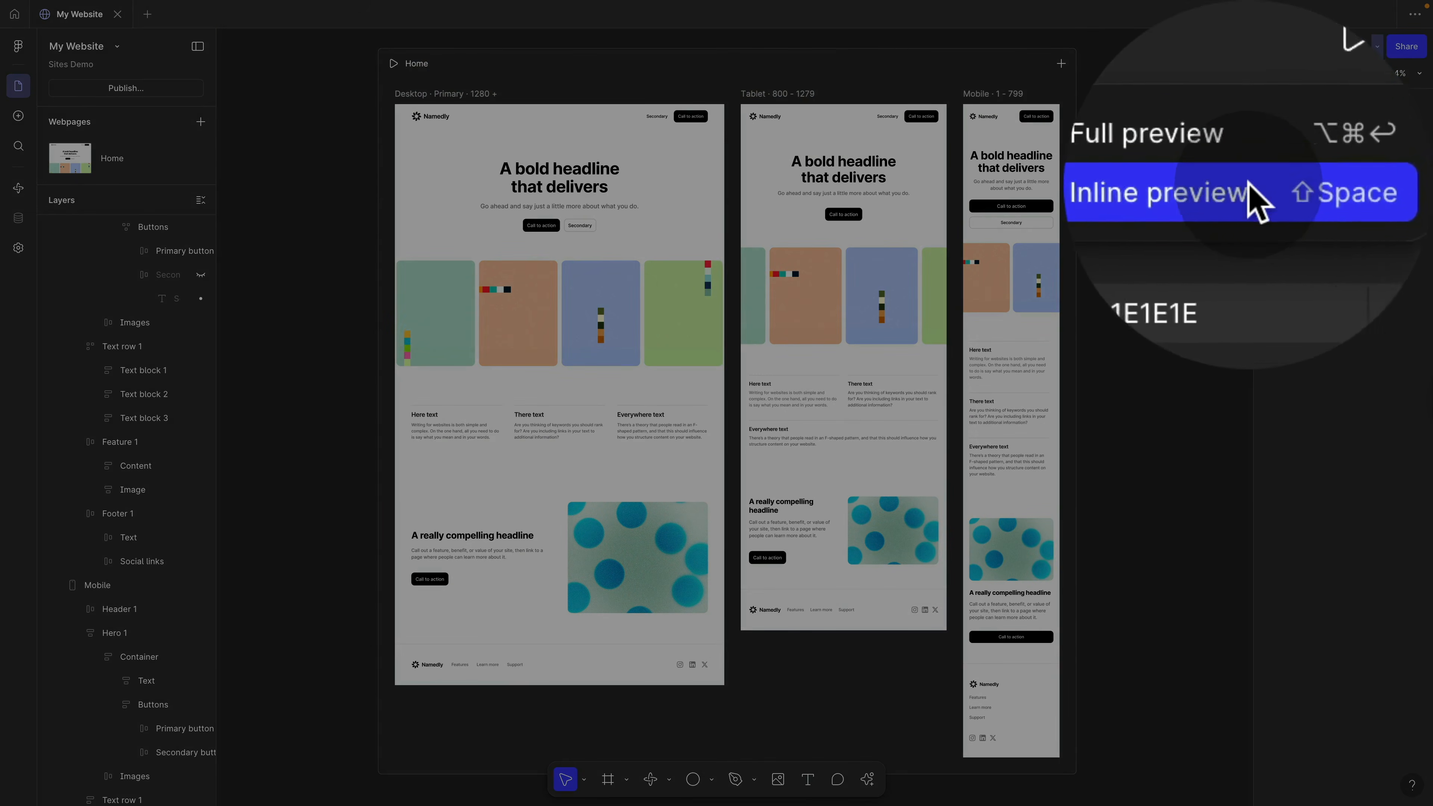
pyautogui.click(1342, 86)
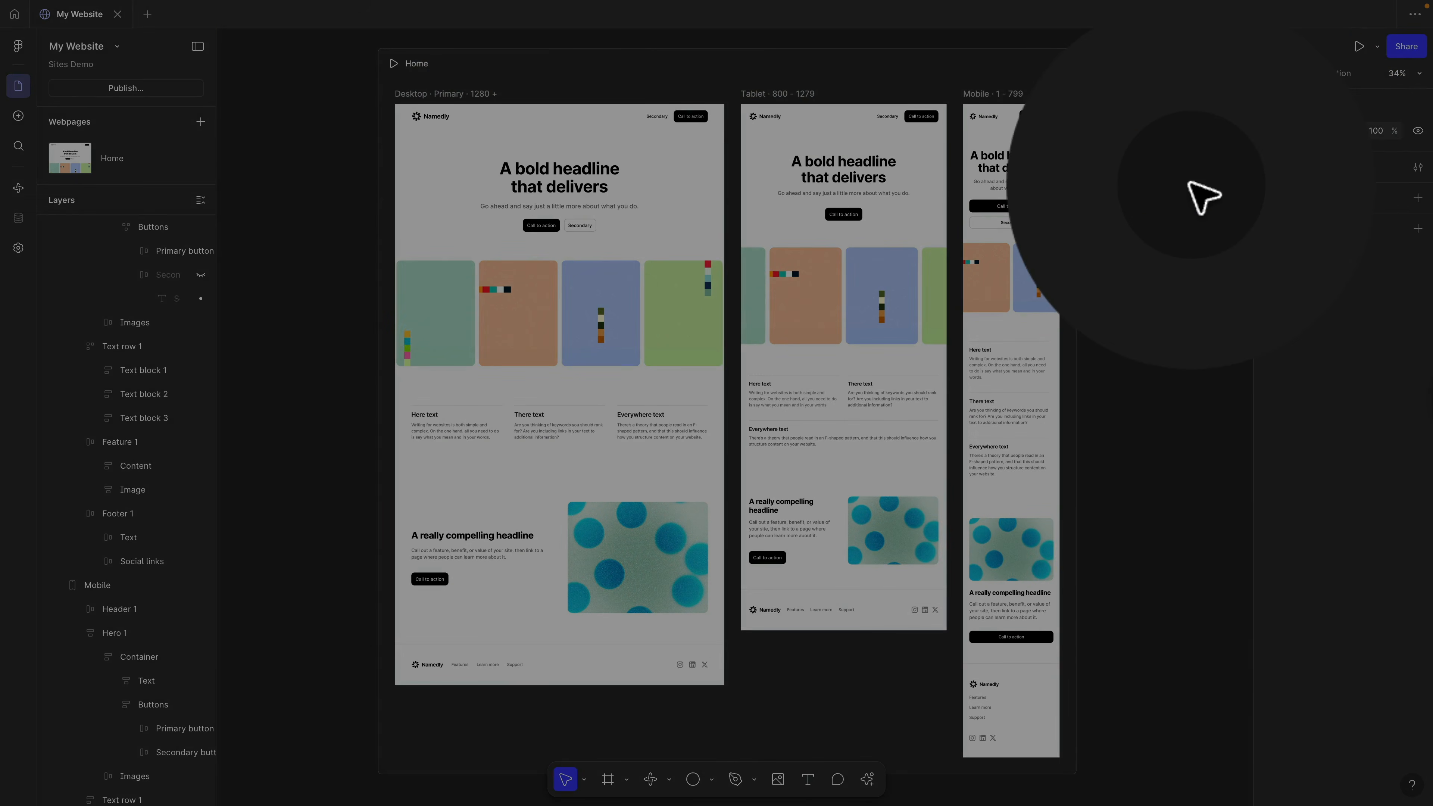
pyautogui.hotkey('shift', 'space')
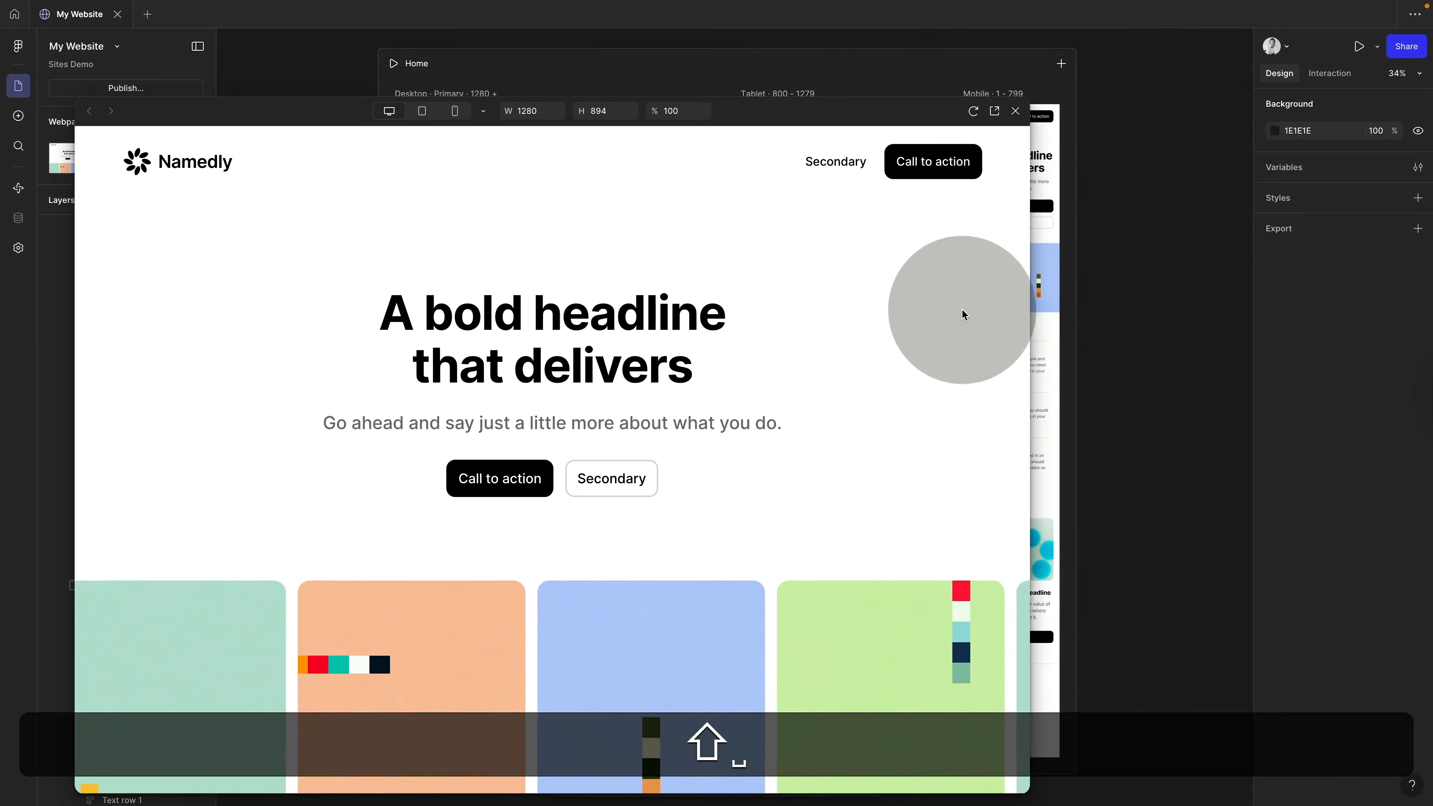
pyautogui.moveTo(1030, 330); pyautogui.dragTo(726, 337)
pyautogui.click(711, 112)
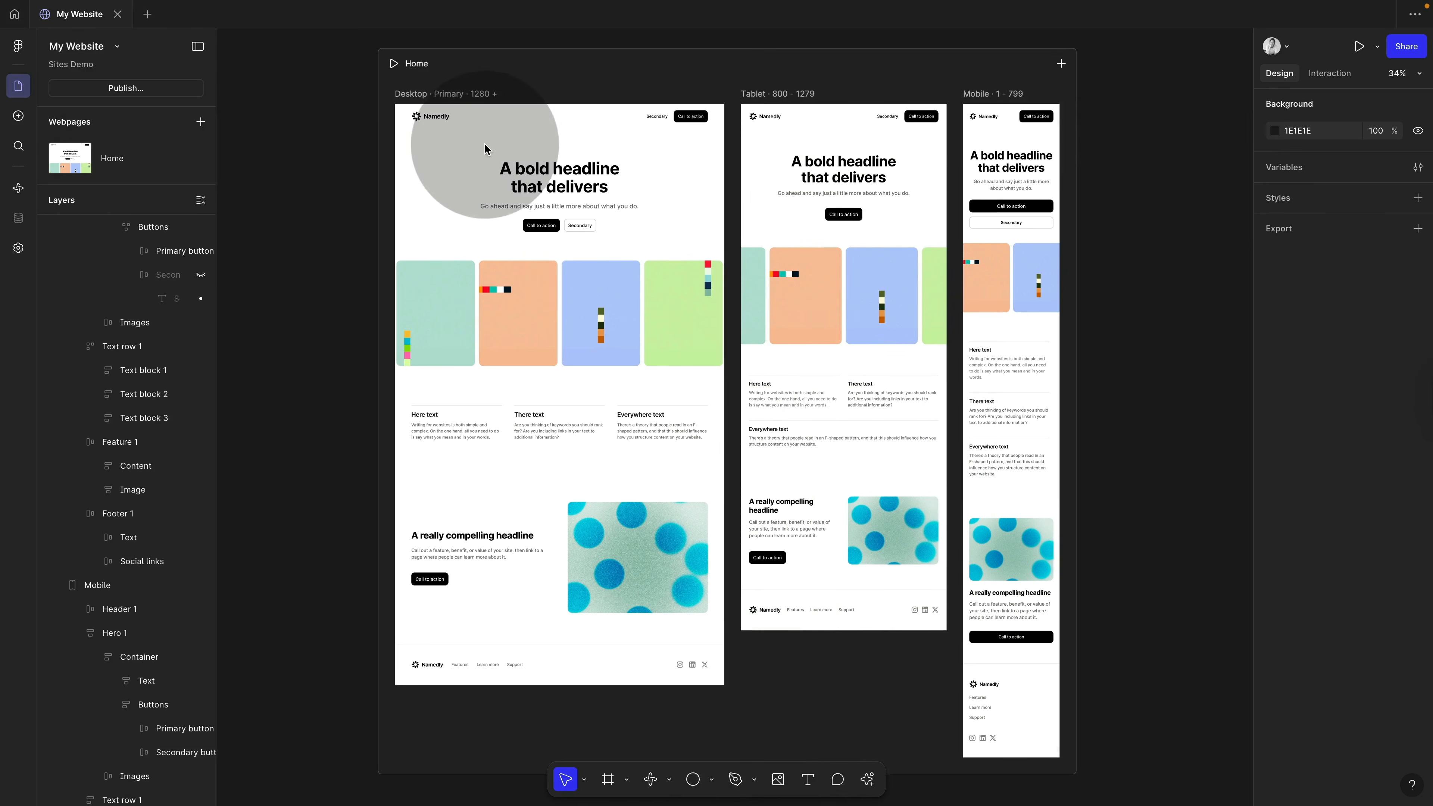
# - Examine the auto layout resizing settings for the Desktop frame's height and the hero section's width
pyautogui.click(458, 97)
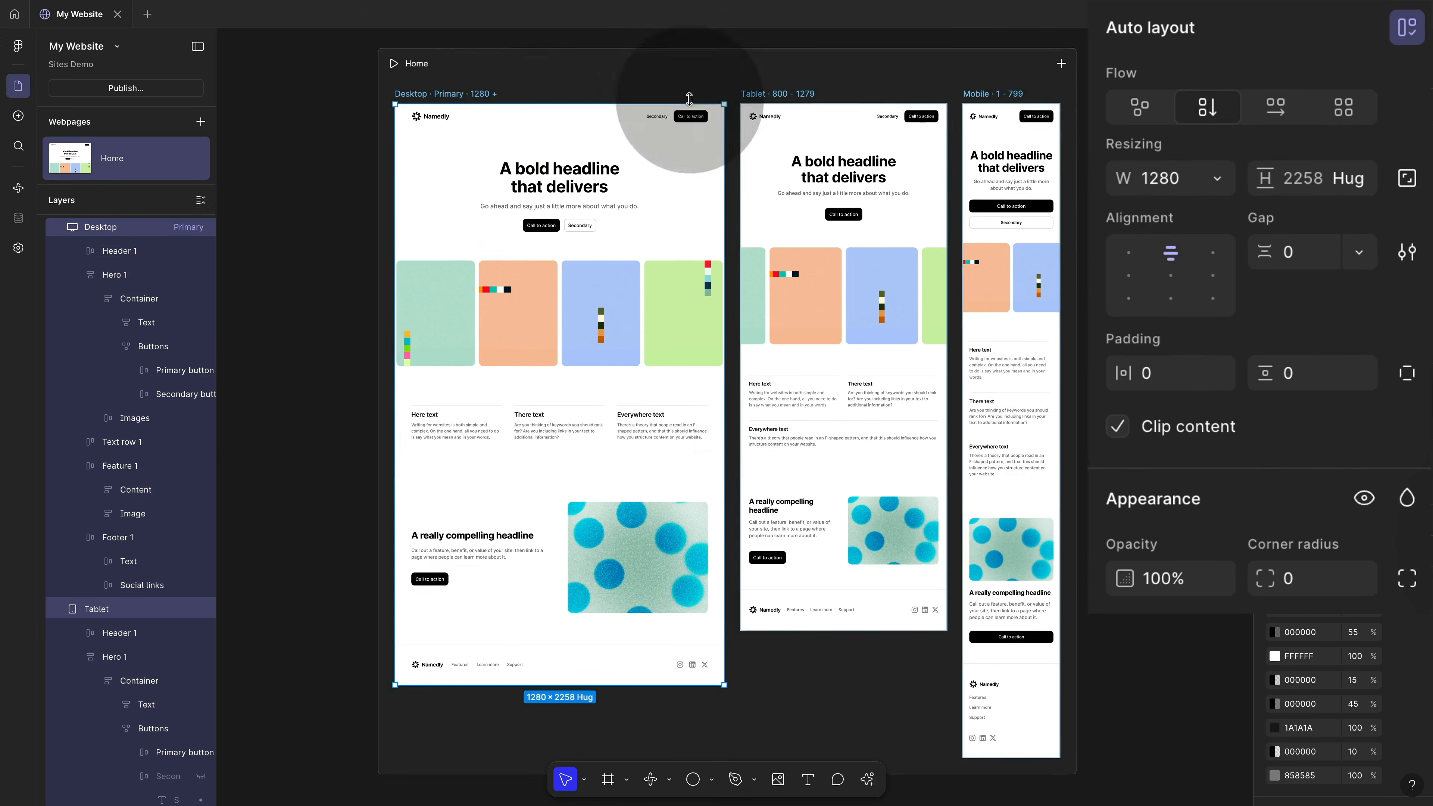
pyautogui.click(1359, 178)
pyautogui.click(1307, 189)
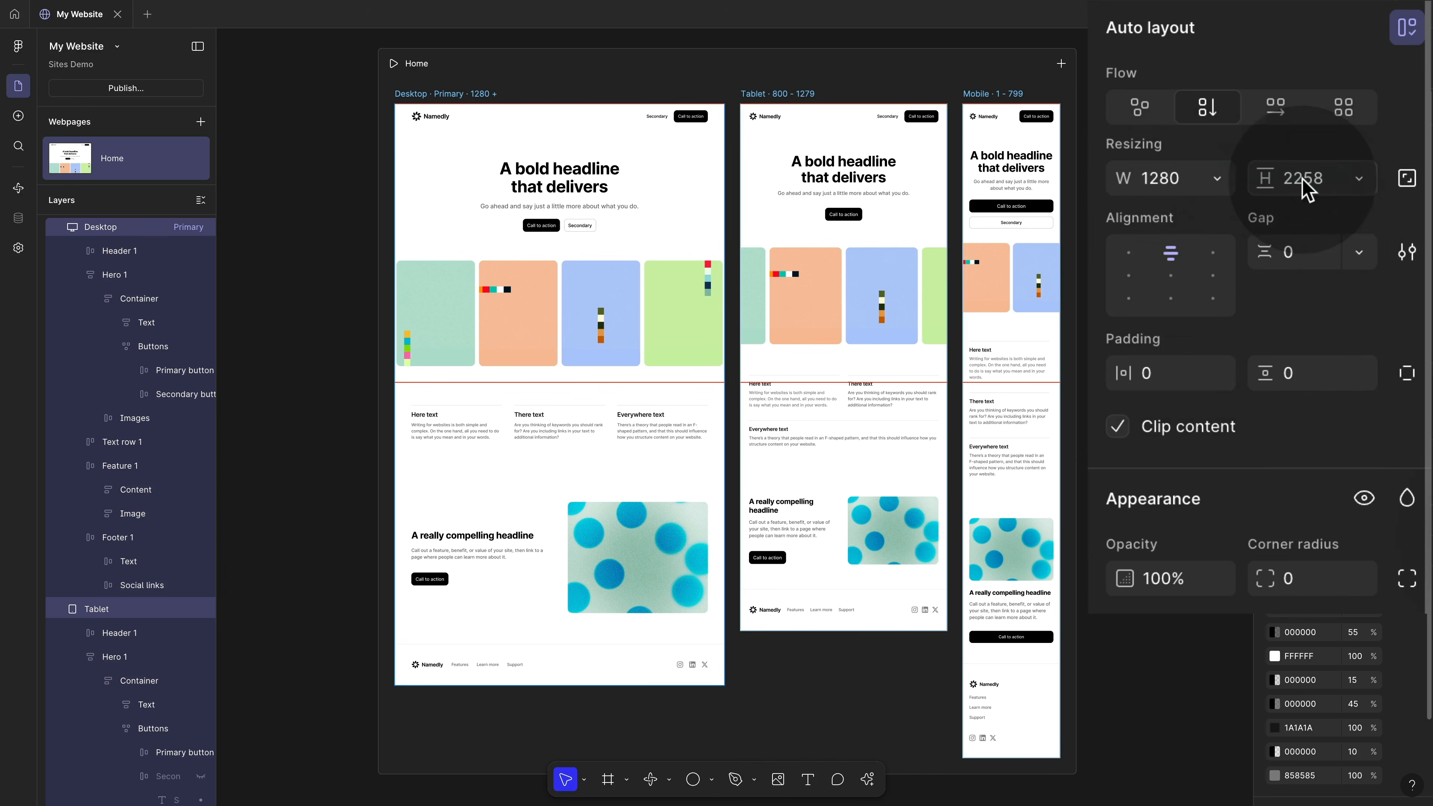
pyautogui.click(698, 223)
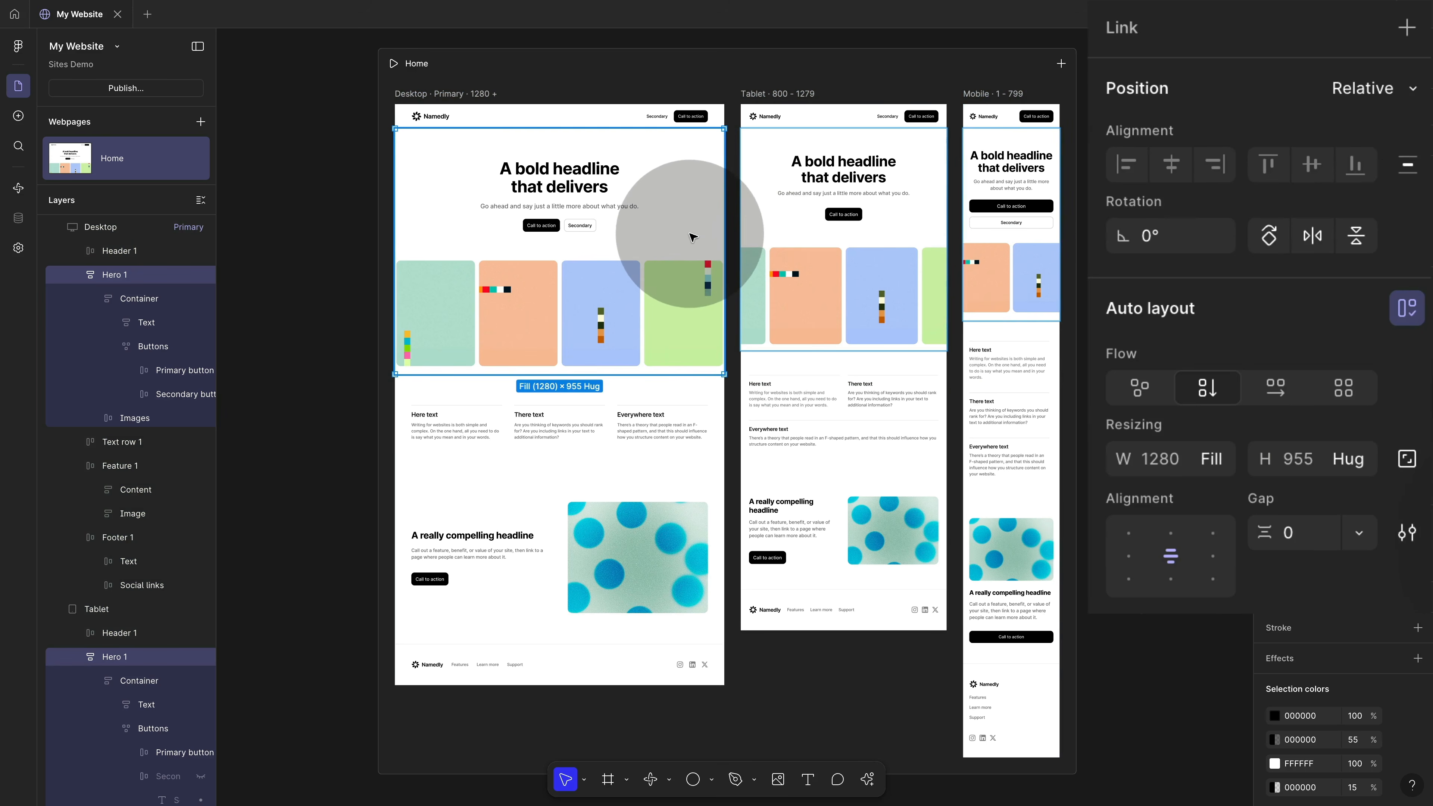
pyautogui.click(1219, 463)
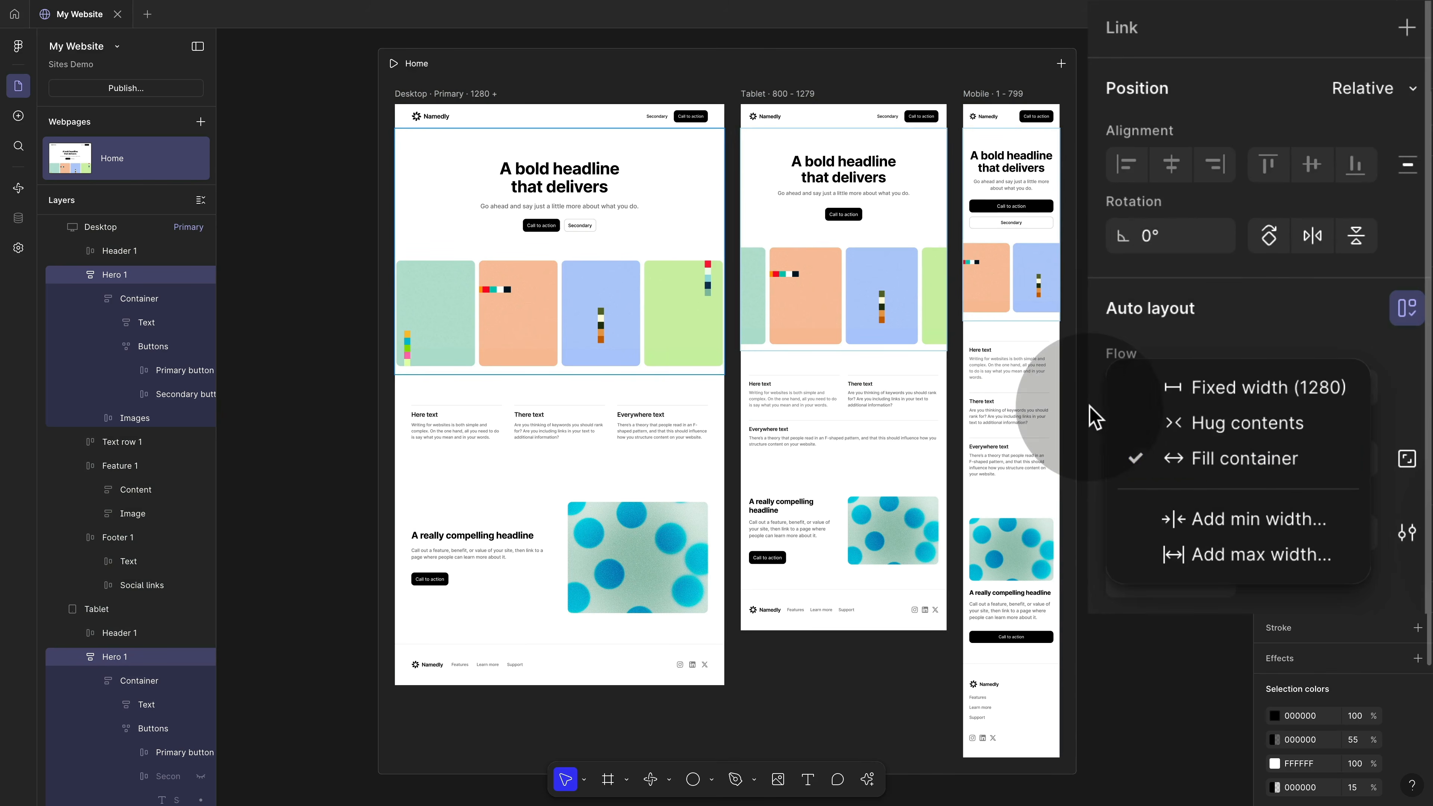
pyautogui.click(1095, 418)
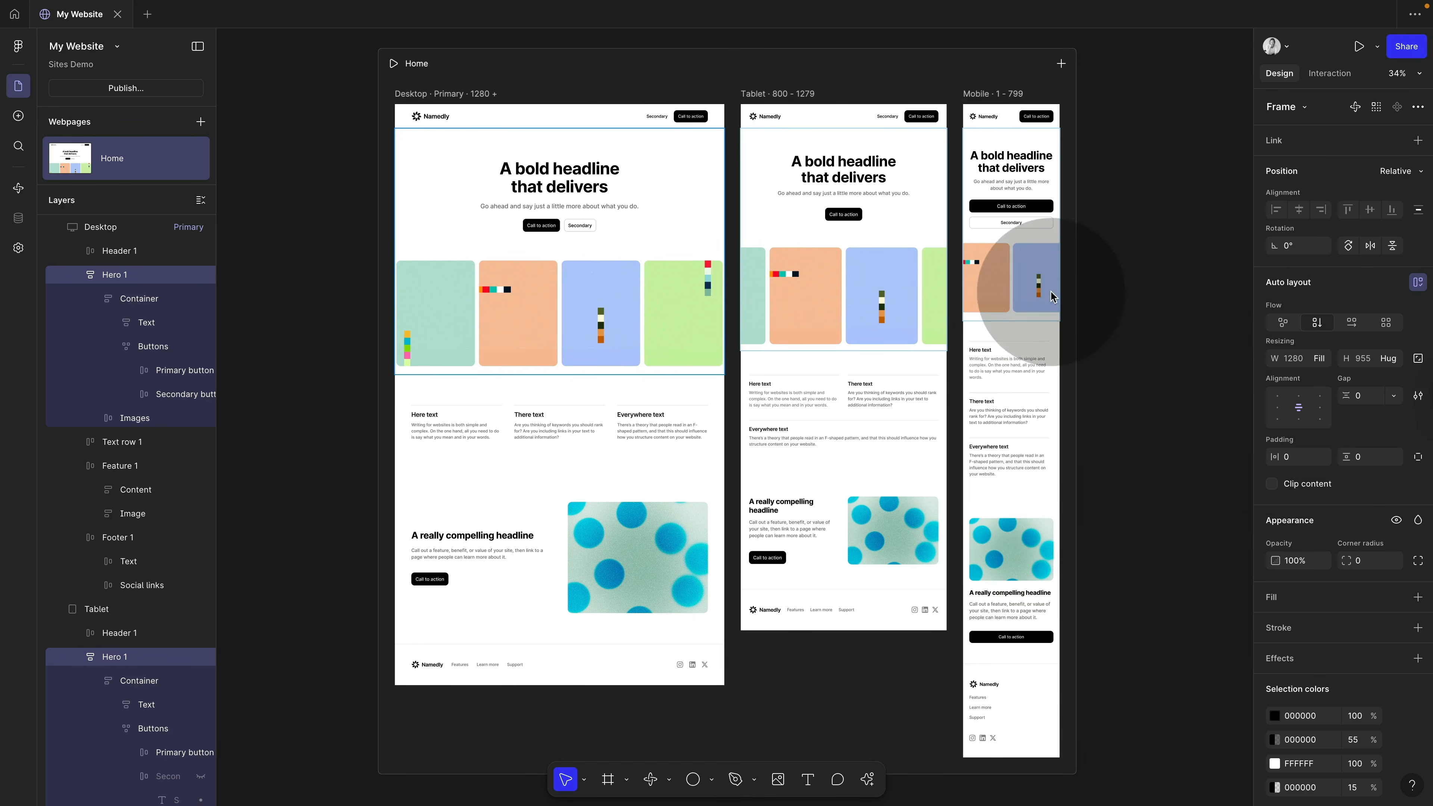
pyautogui.click(434, 94)
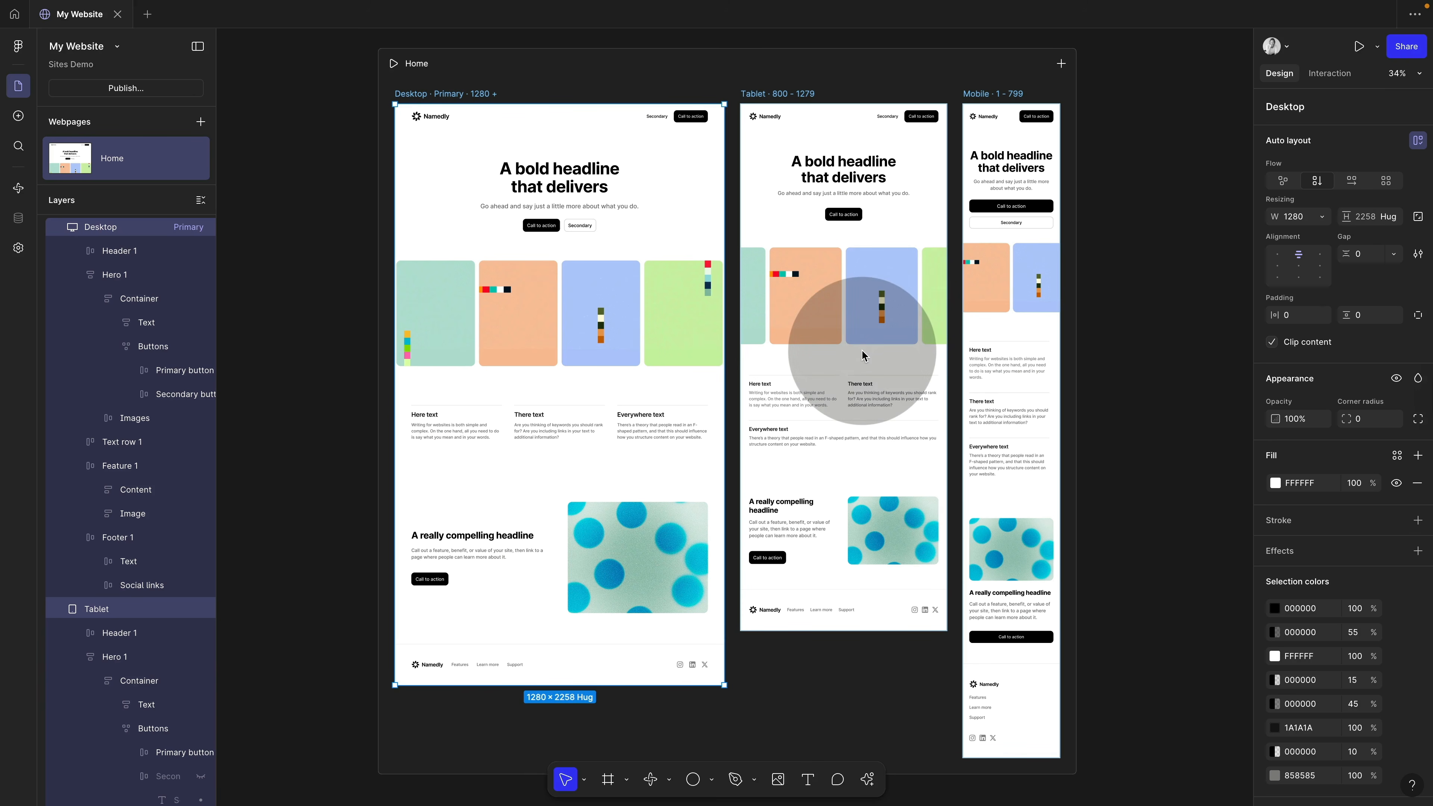
# - Replace the Desktop hero headline with a two-line greeting giving the designer's first name and "a Graphic and UI Designer."
pyautogui.doubleClick(588, 181)
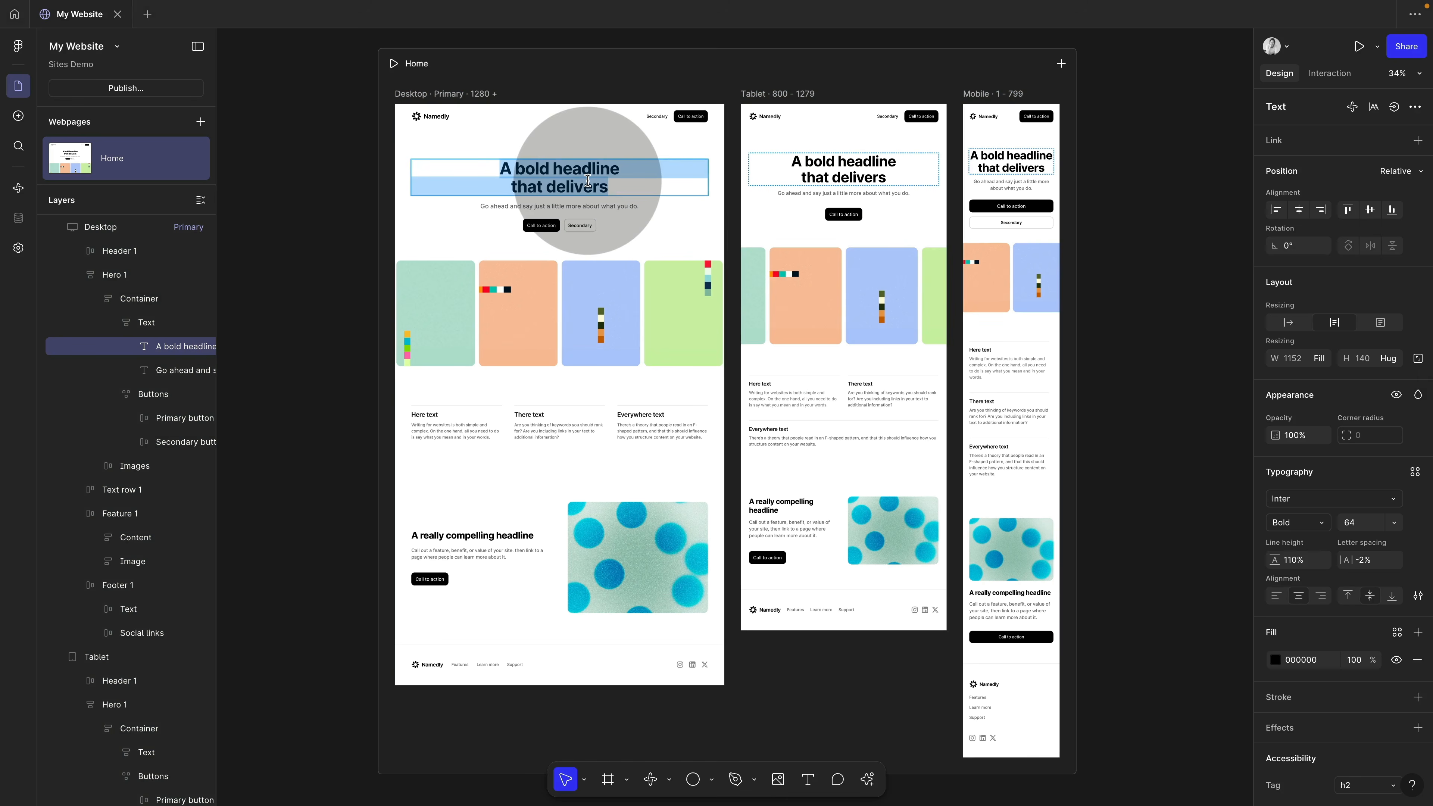
pyautogui.write('Hi, I a')
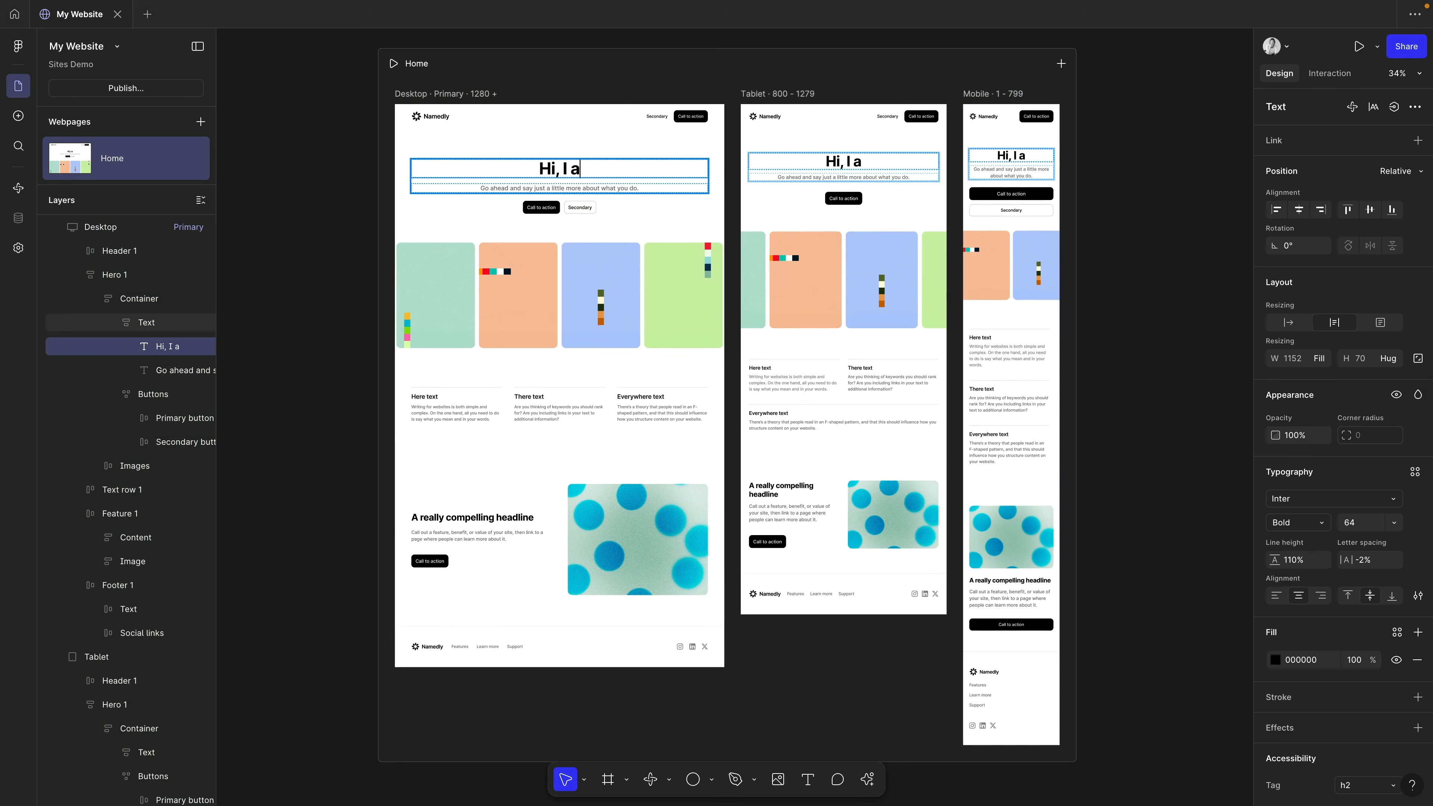
pyautogui.write('m Kim,')
pyautogui.press('Return')
pyautogui.write('a graphic and U')
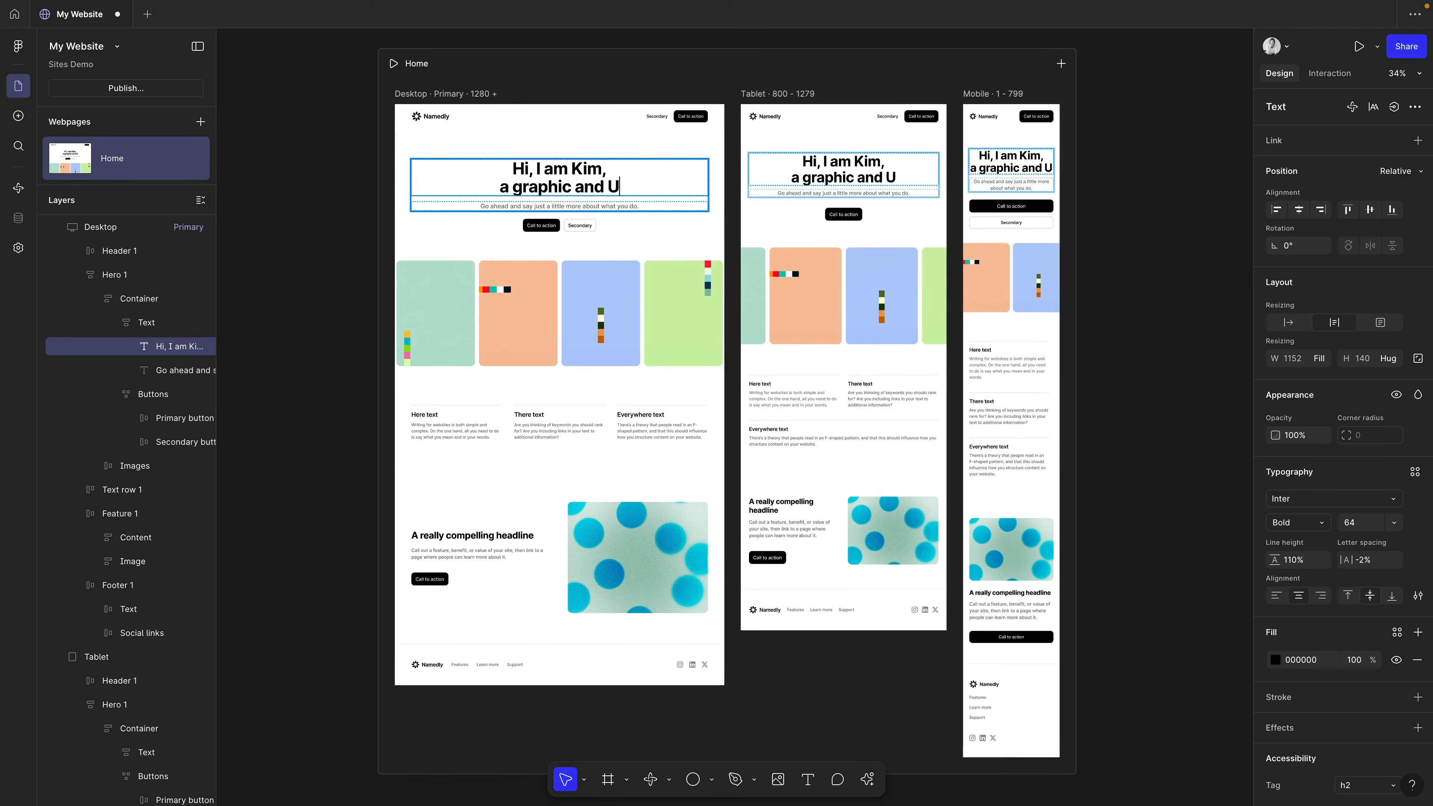
pyautogui.write('I Designer.')
pyautogui.click(484, 184)
pyautogui.press('BackSpace')
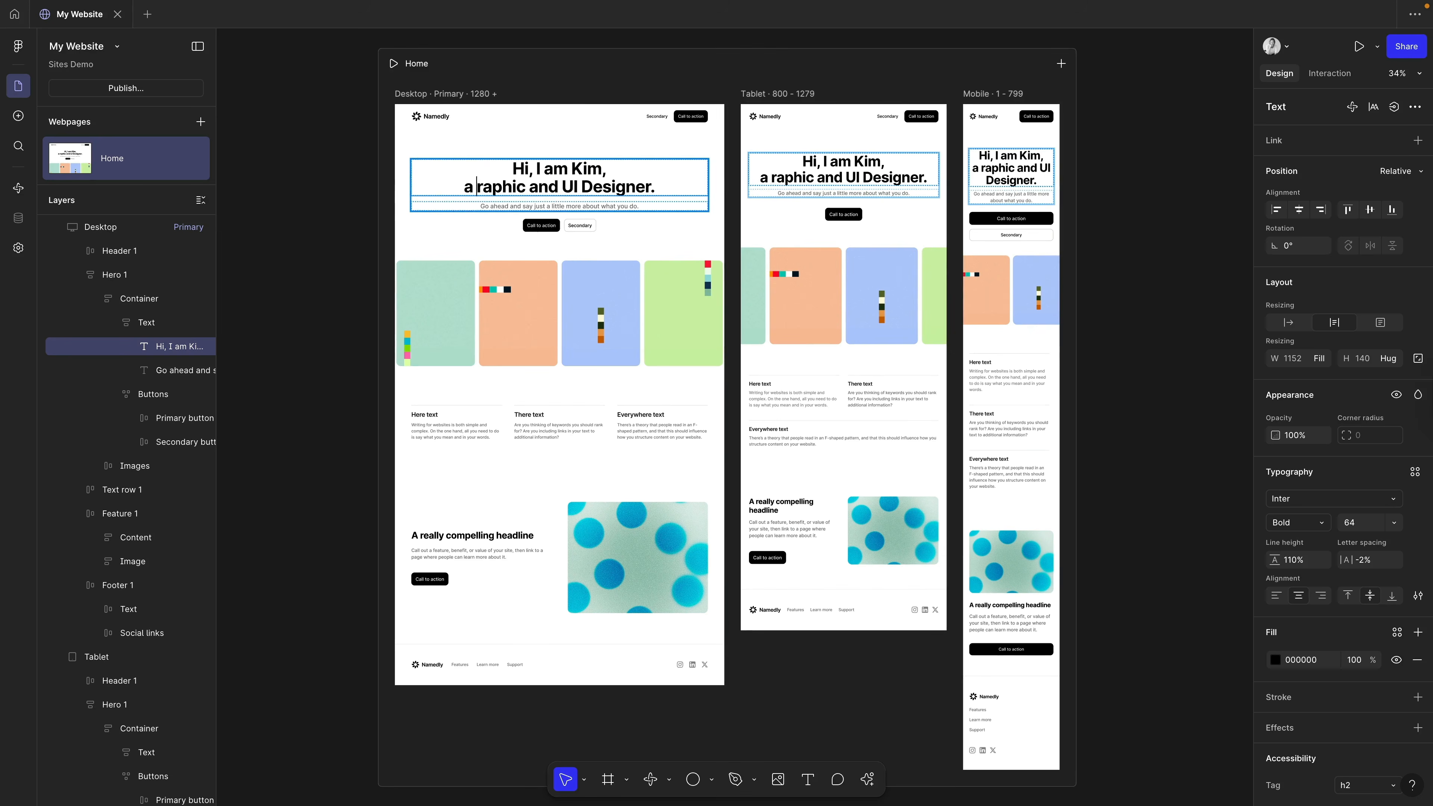
pyautogui.write('G')
pyautogui.click(334, 184)
pyautogui.click(334, 185)
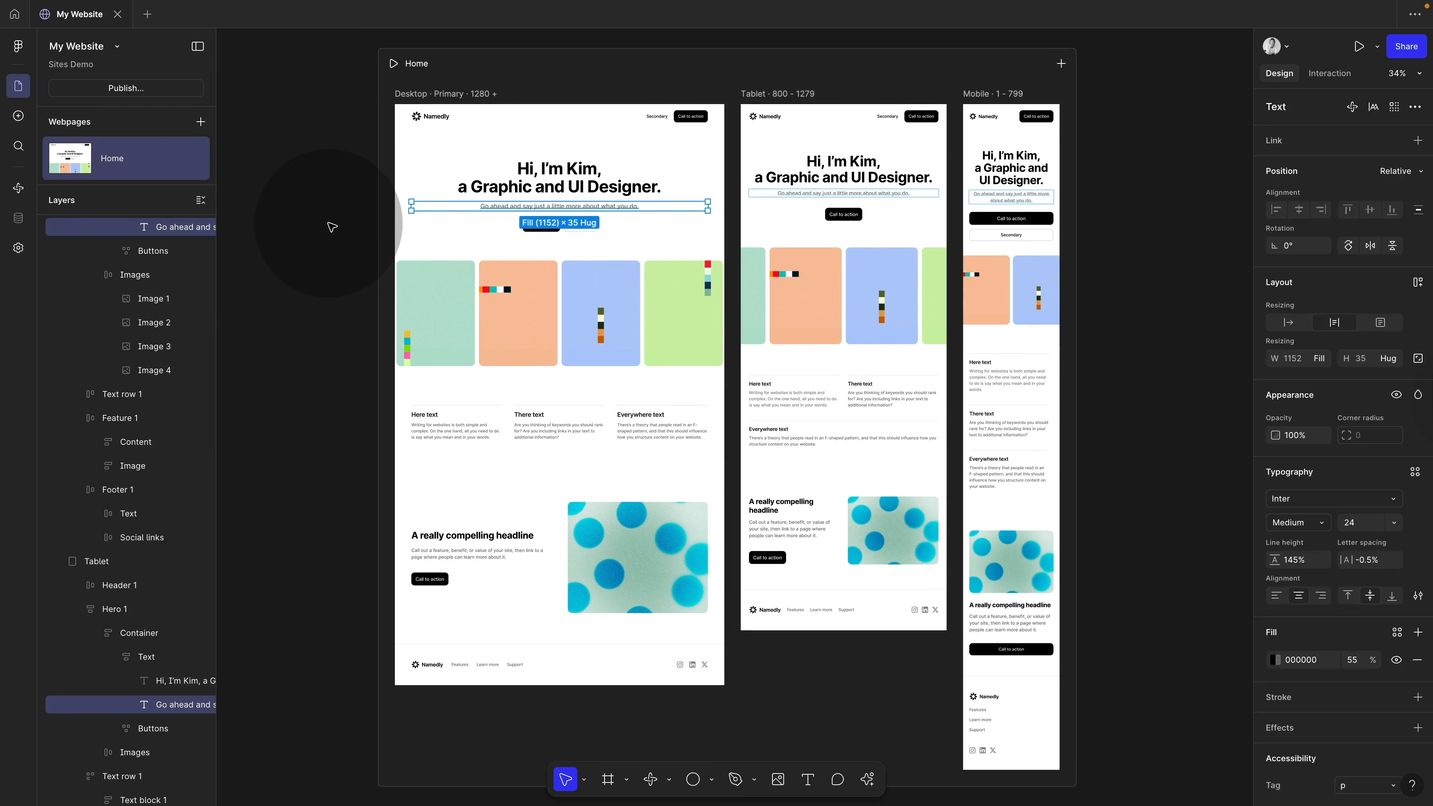
pyautogui.click(332, 227)
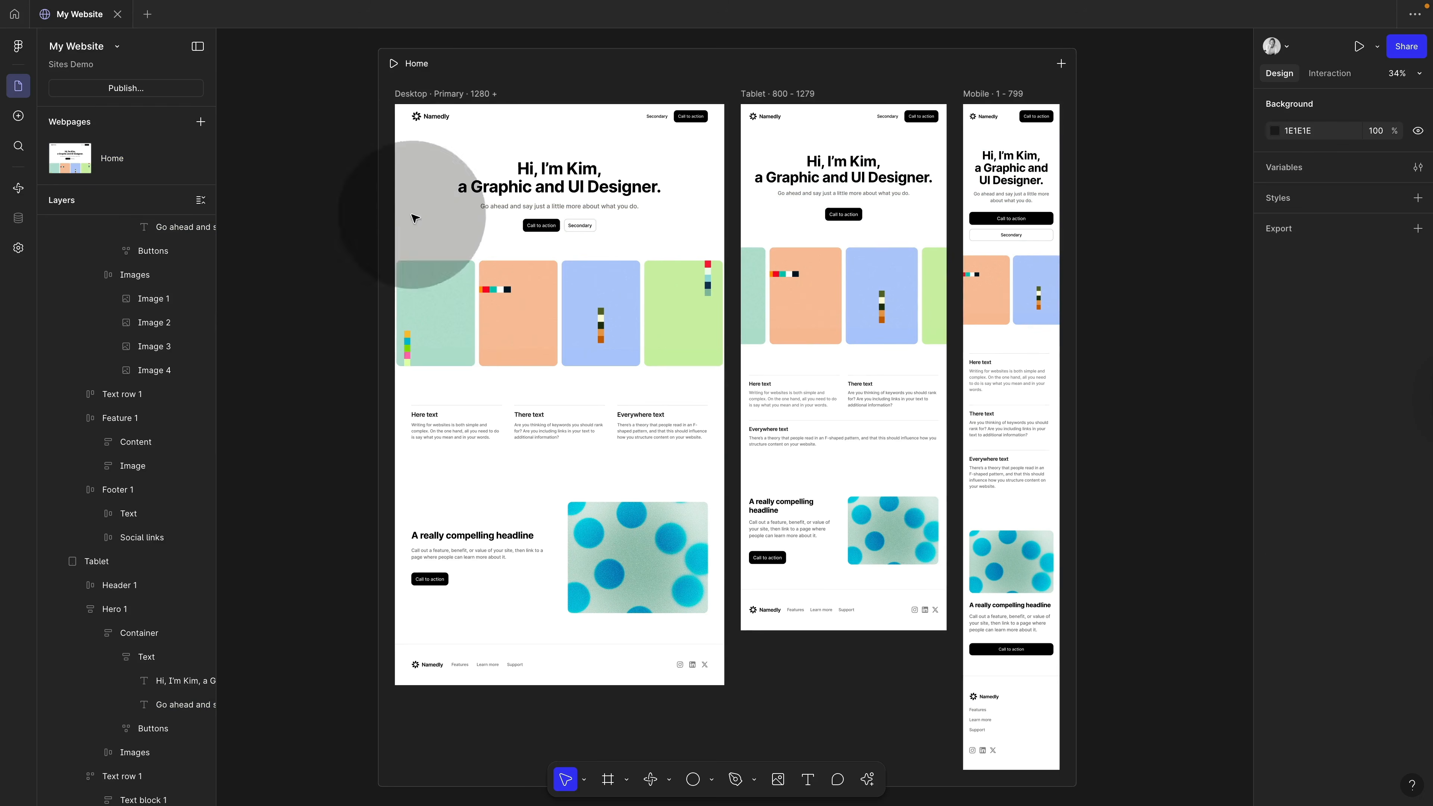
# - Replace the Desktop hero subtitle with "I craft thoughtful UX and UI for brands, products, and experiences."
pyautogui.doubleClick(546, 205)
pyautogui.write('I craft thoughtful UX and UI for brands, products, and experiences.')
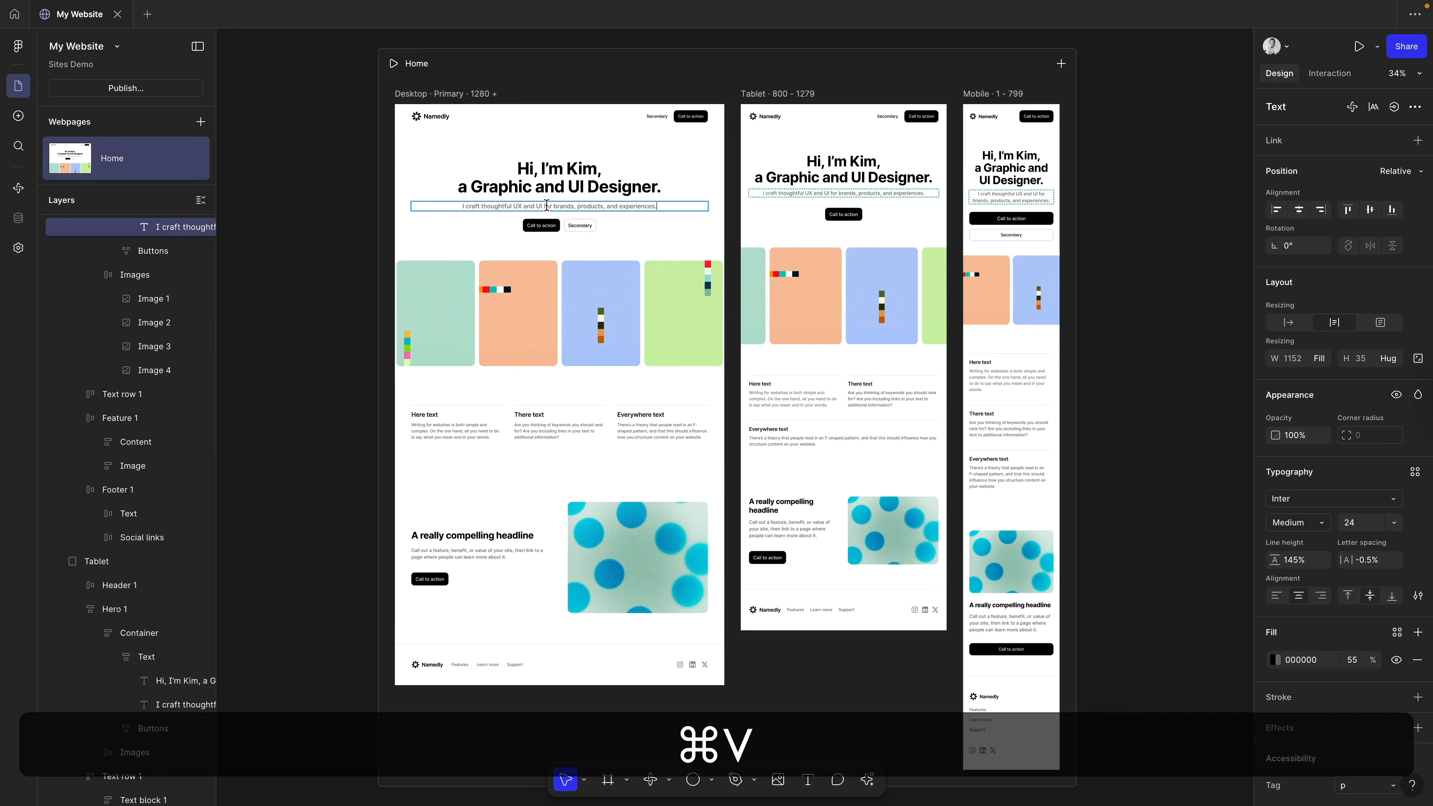
pyautogui.click(348, 259)
# - Delete the Buttons frame holding both call-to-action buttons from the Desktop hero section
pyautogui.click(589, 228)
pyautogui.click(589, 227)
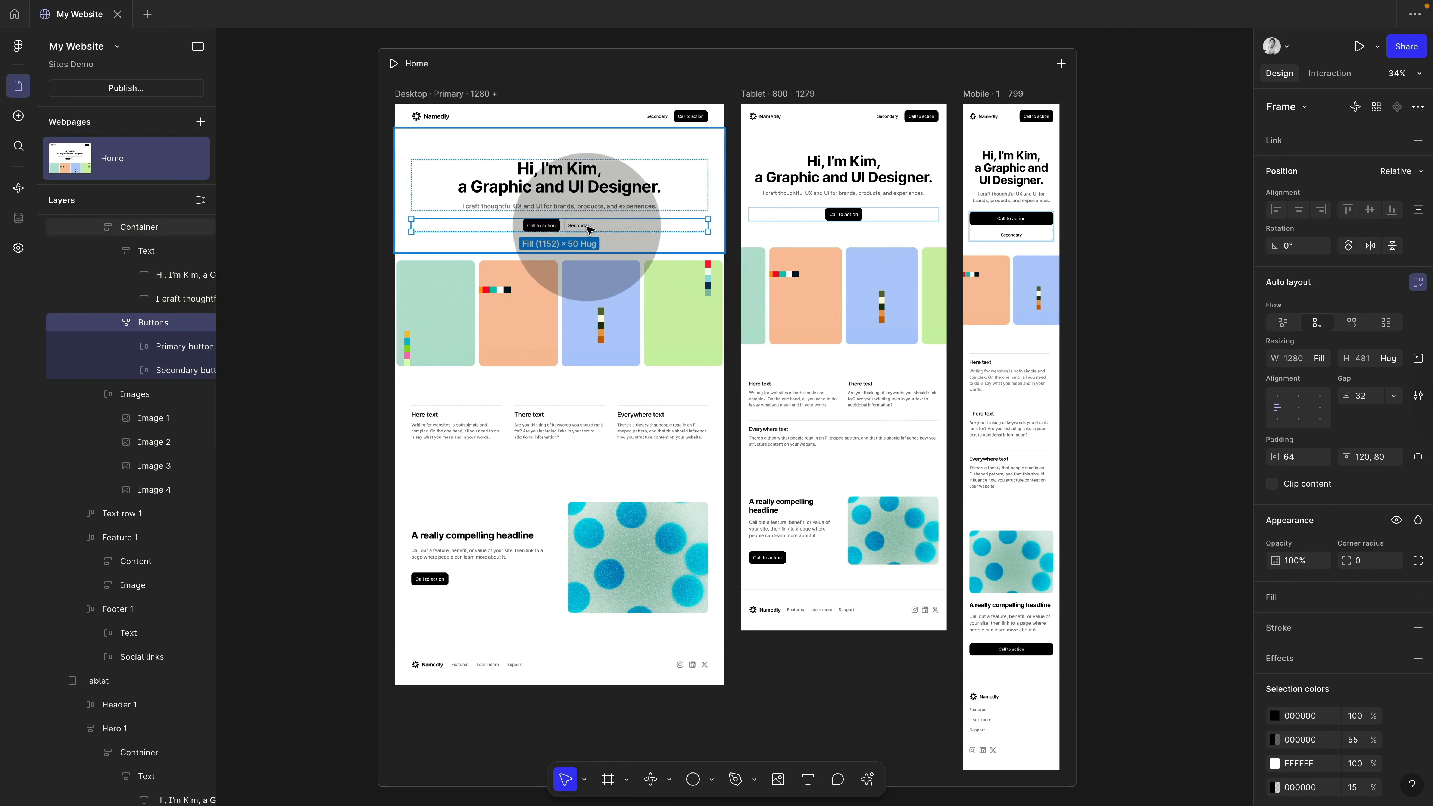
pyautogui.press('BackSpace')
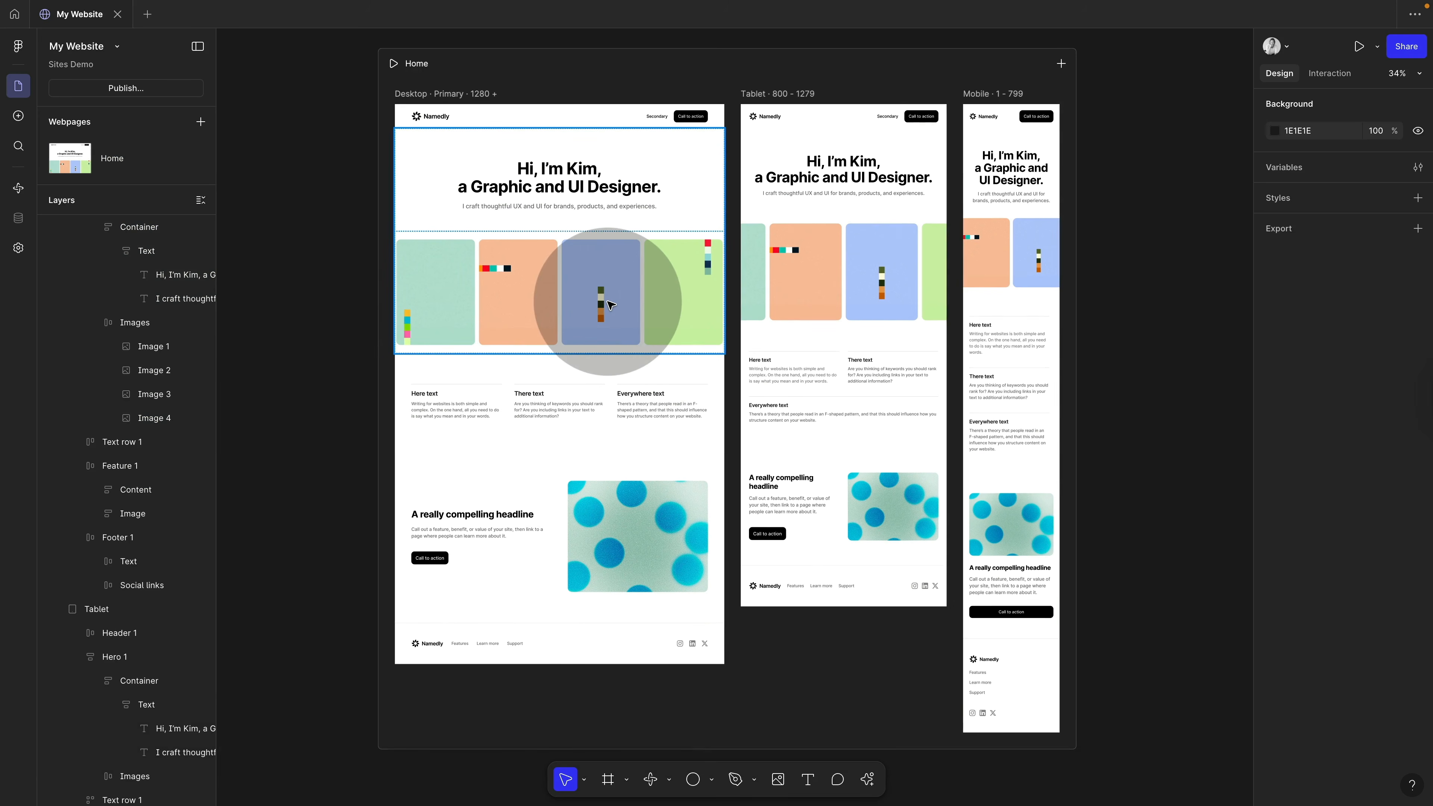
# - Replace the image fill of Image 1, the green hero placeholder on Desktop, with the restaurant interior photo
pyautogui.keyDown('super'); pyautogui.click(462, 314); pyautogui.keyUp('super')
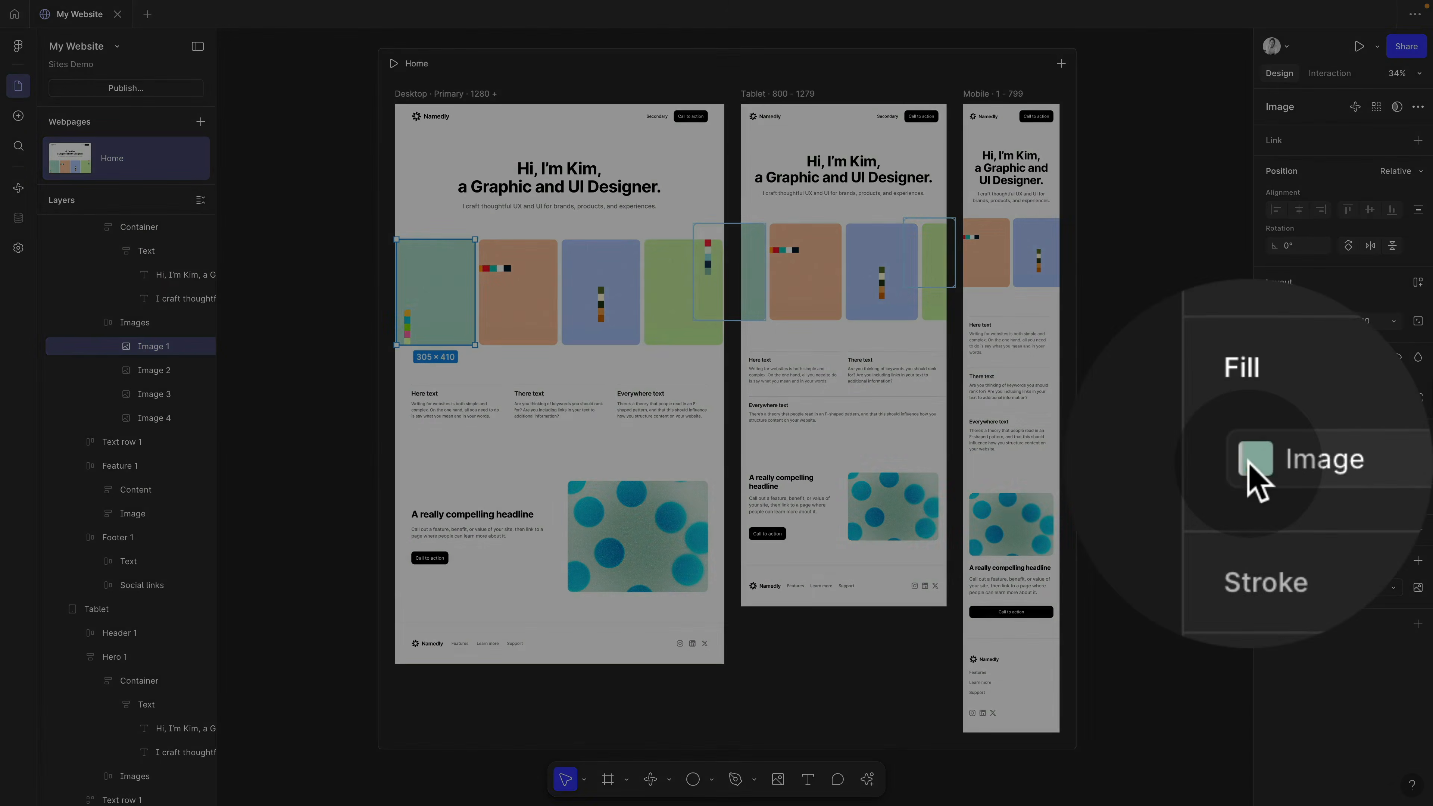
pyautogui.click(1275, 463)
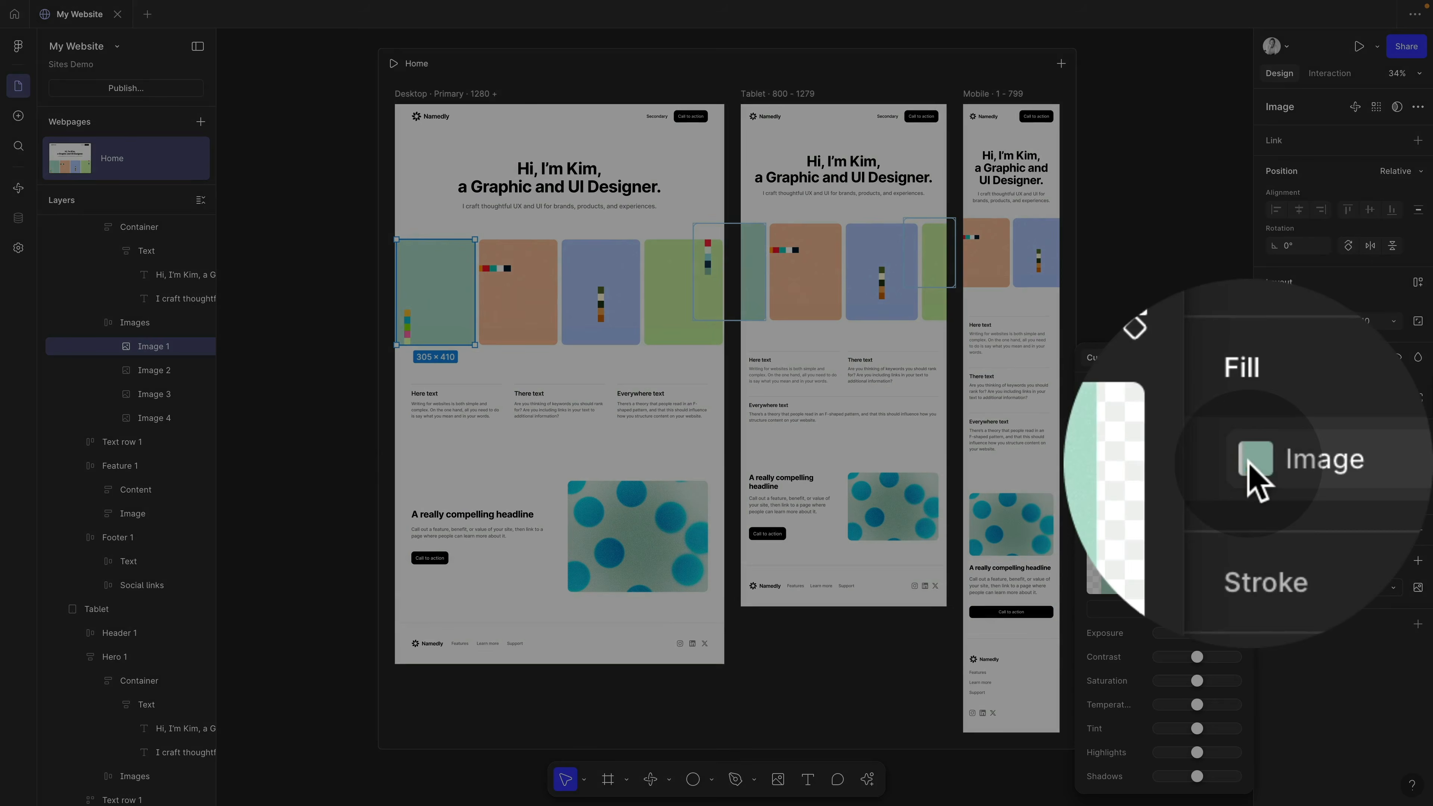
pyautogui.moveTo(1181, 532)
pyautogui.click(1171, 502)
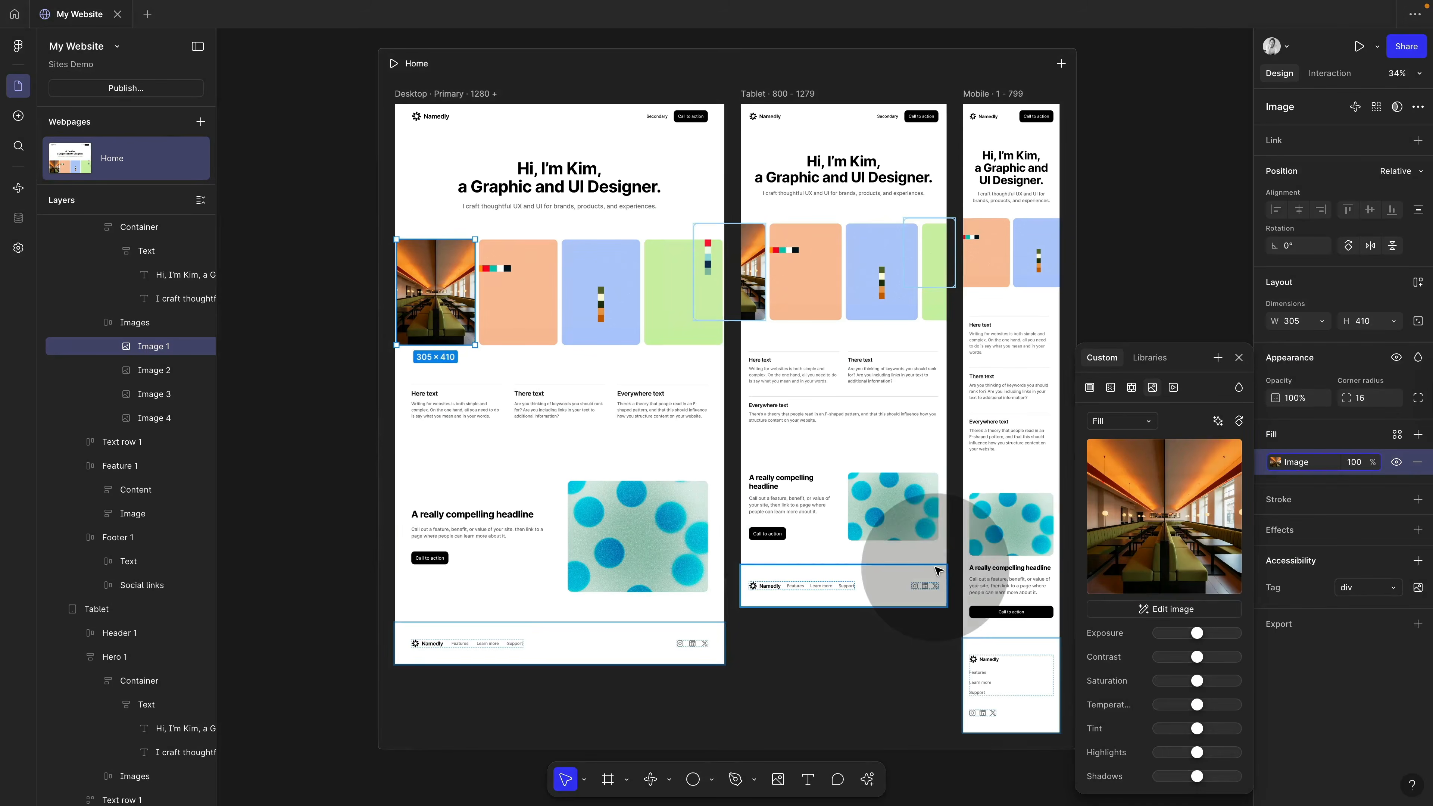
pyautogui.click(320, 369)
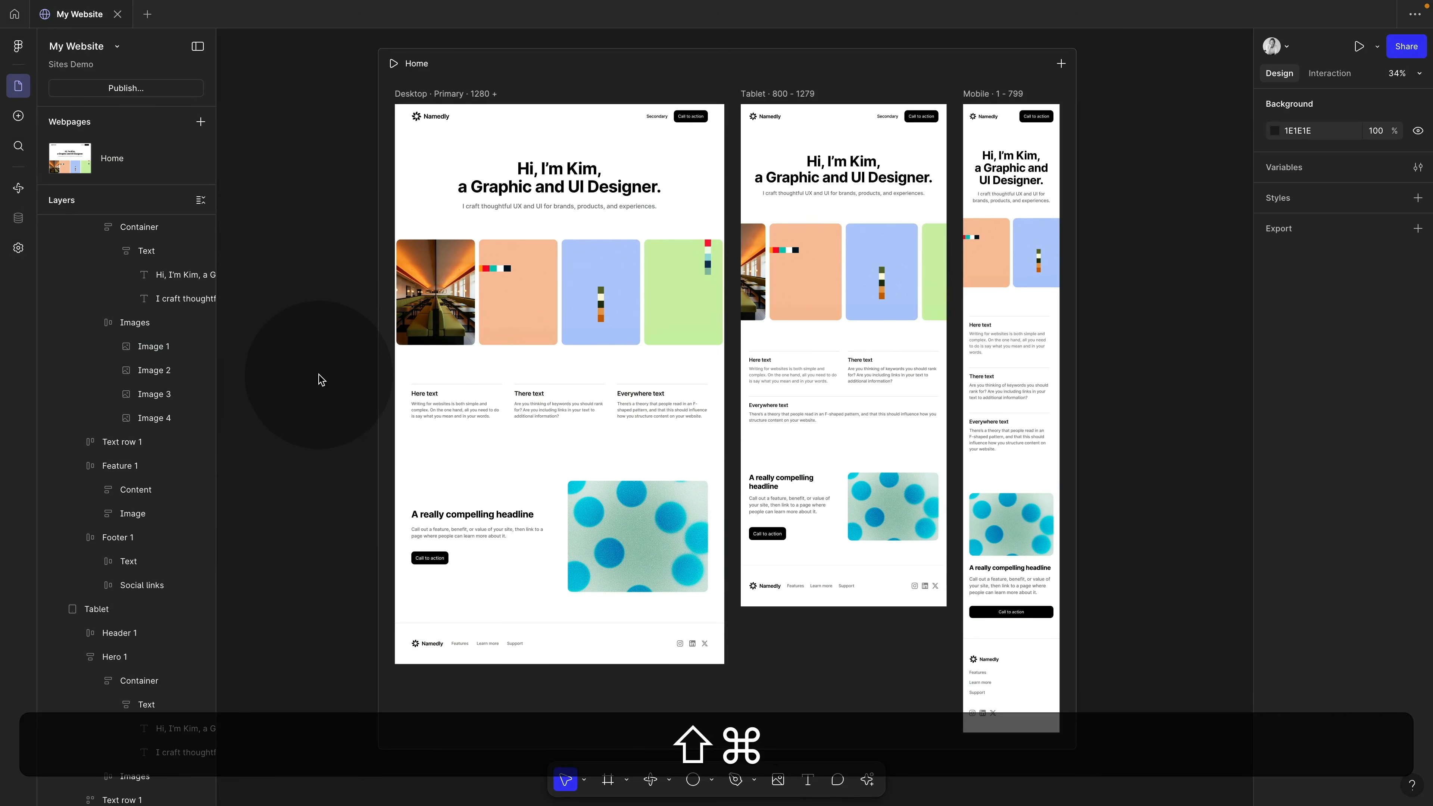
# - Try bulk-placing image2.jpg through image5.jpg into the three remaining Desktop hero placeholders and the feature image, and undo the placements
pyautogui.press('super+shift+k')
pyautogui.click(505, 307)
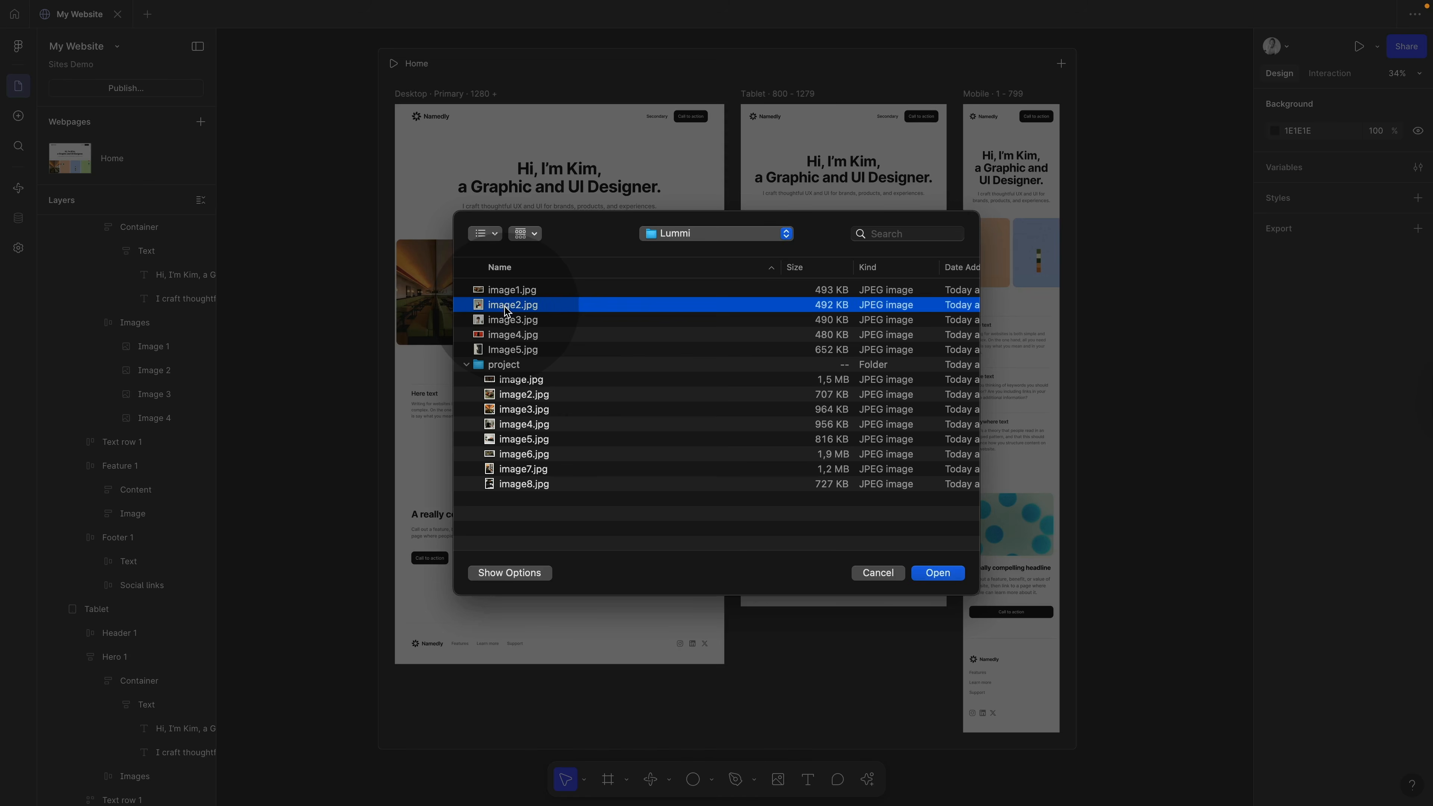
pyautogui.keyDown('shift'); pyautogui.click(506, 351); pyautogui.keyUp('shift')
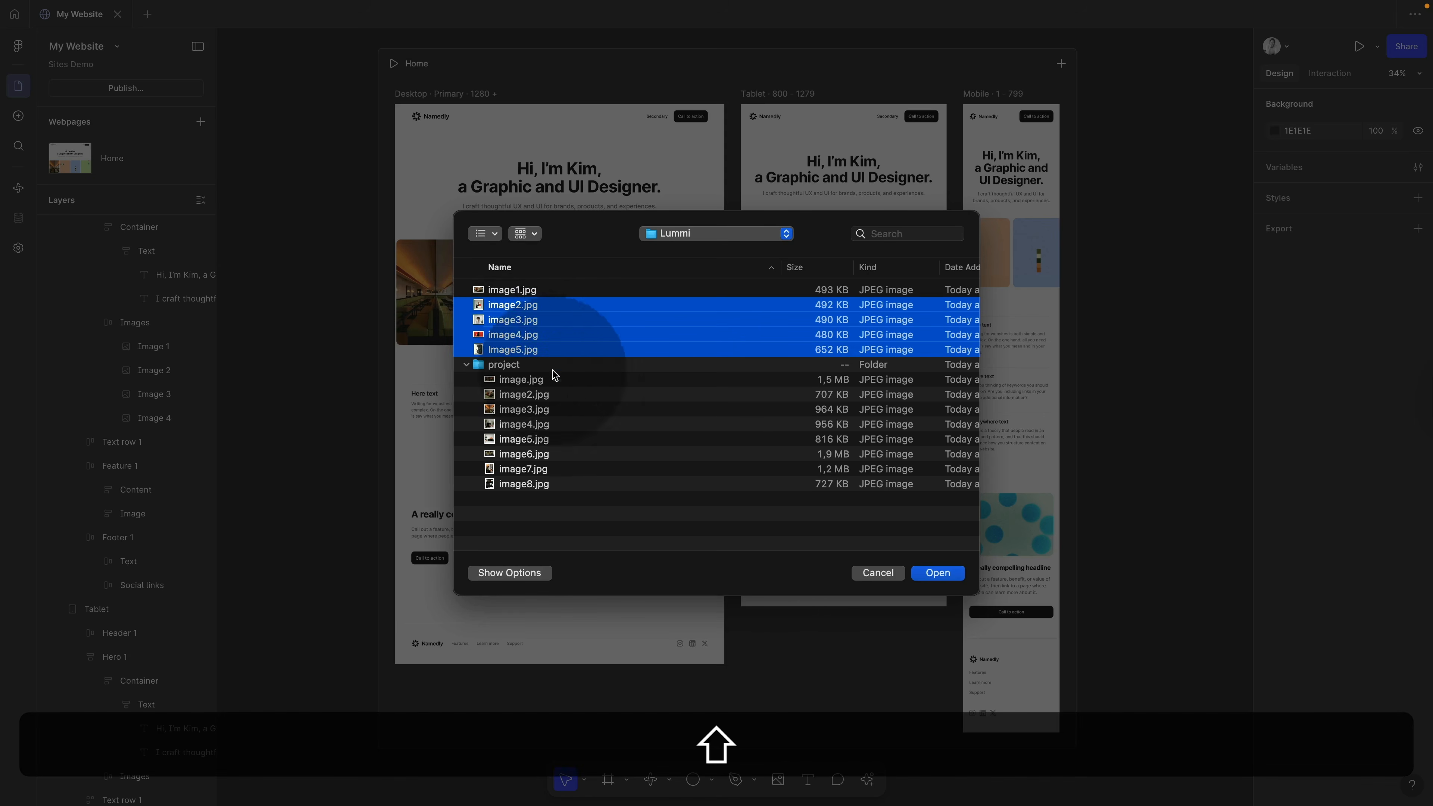
pyautogui.click(938, 573)
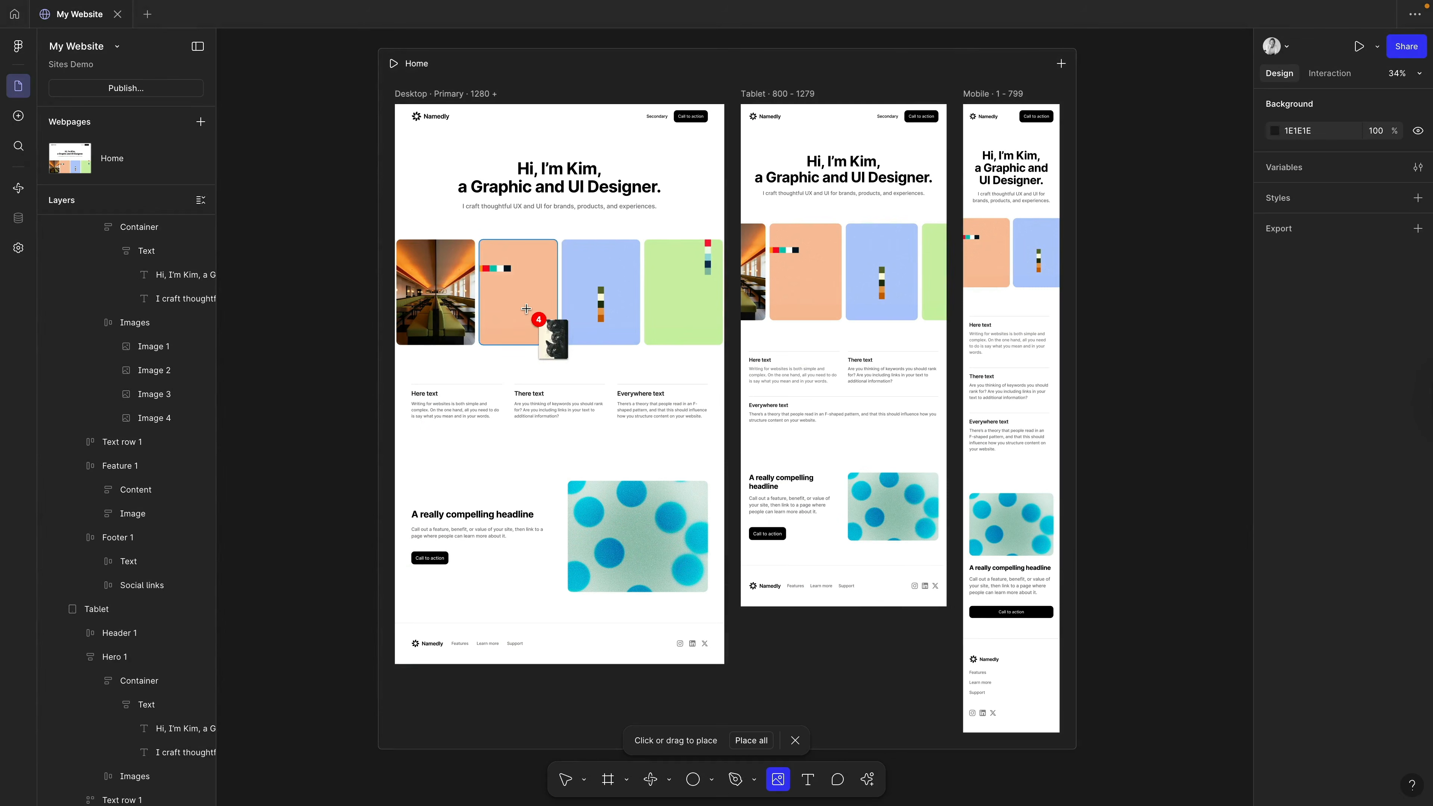
pyautogui.click(526, 309)
pyautogui.click(603, 294)
pyautogui.click(680, 291)
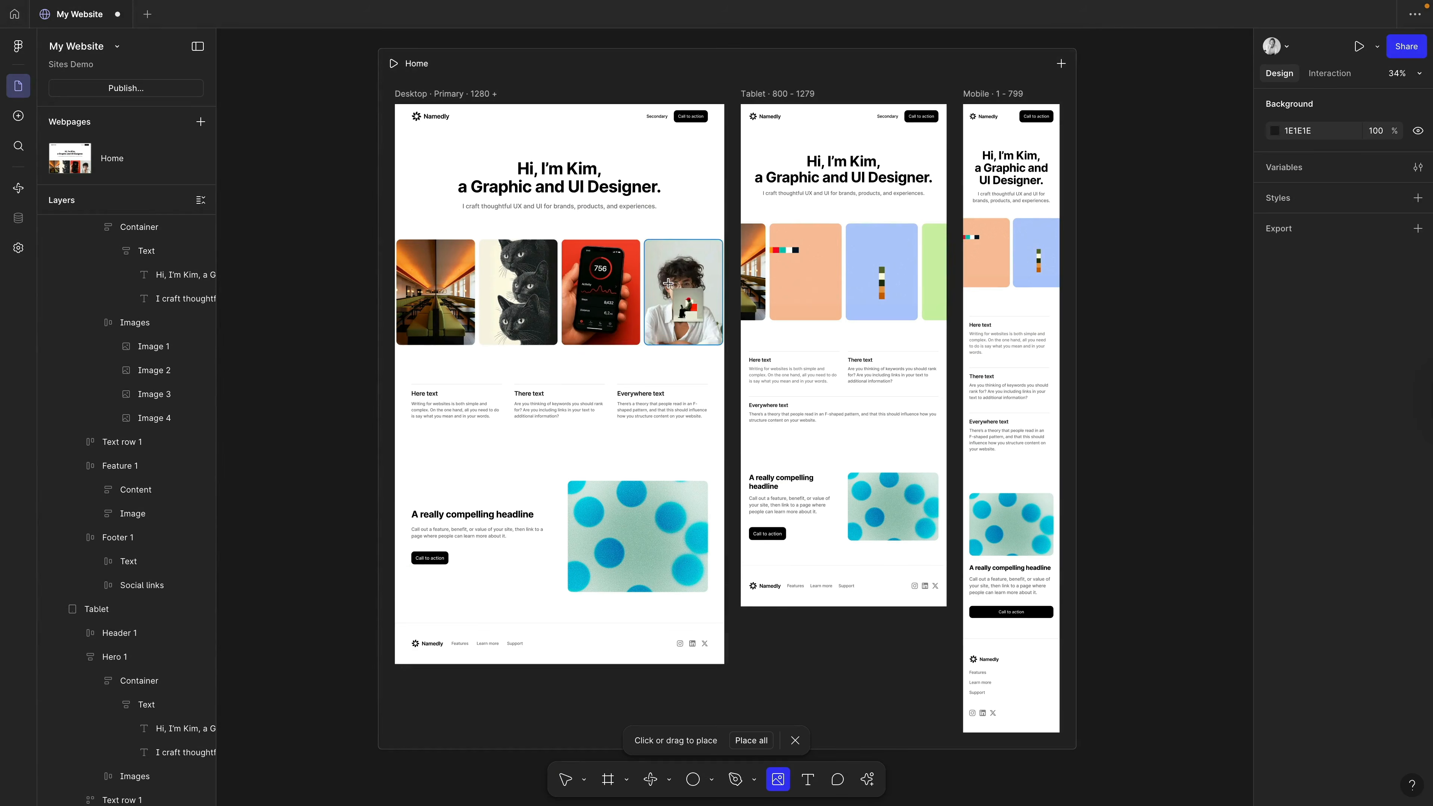
pyautogui.click(651, 534)
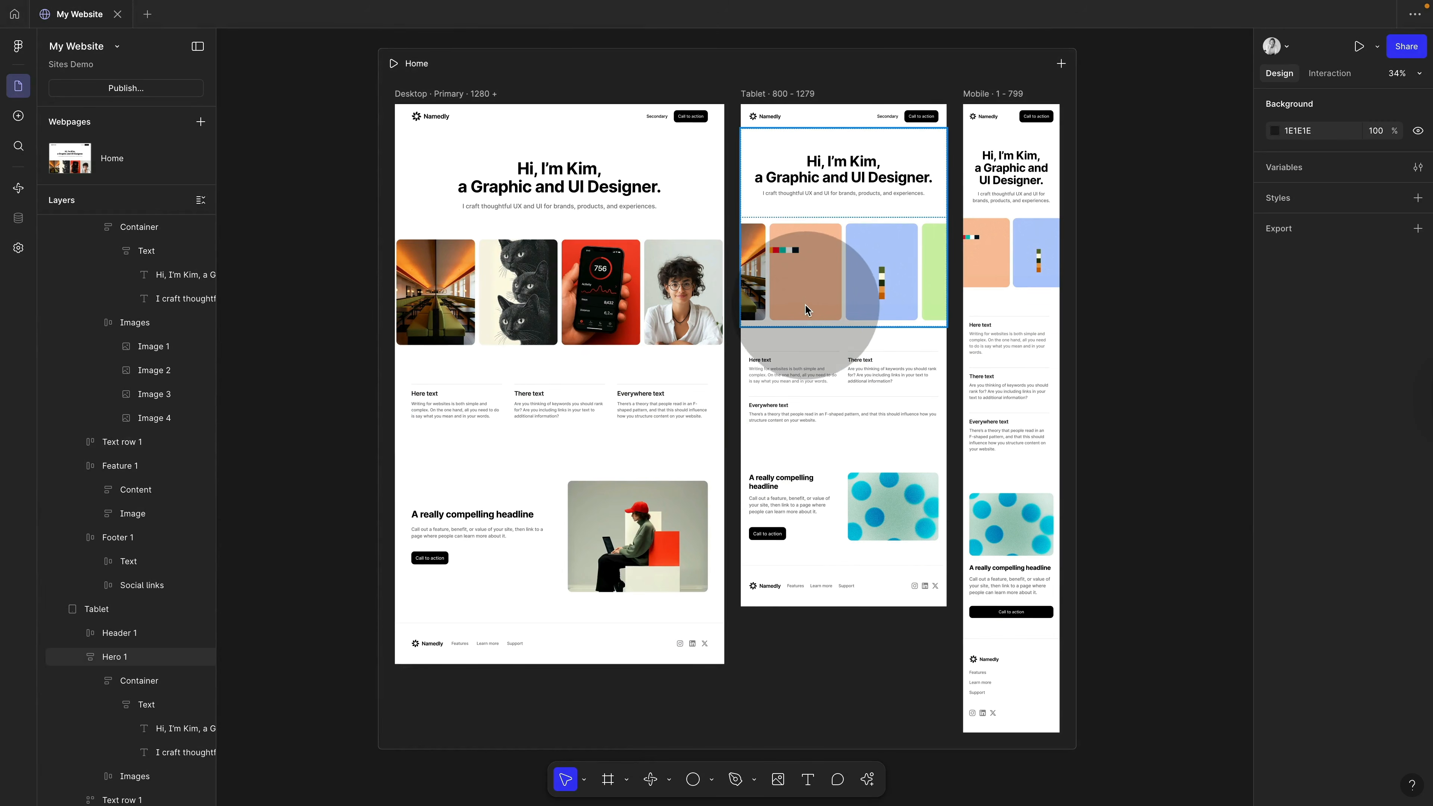
pyautogui.press('super+z')
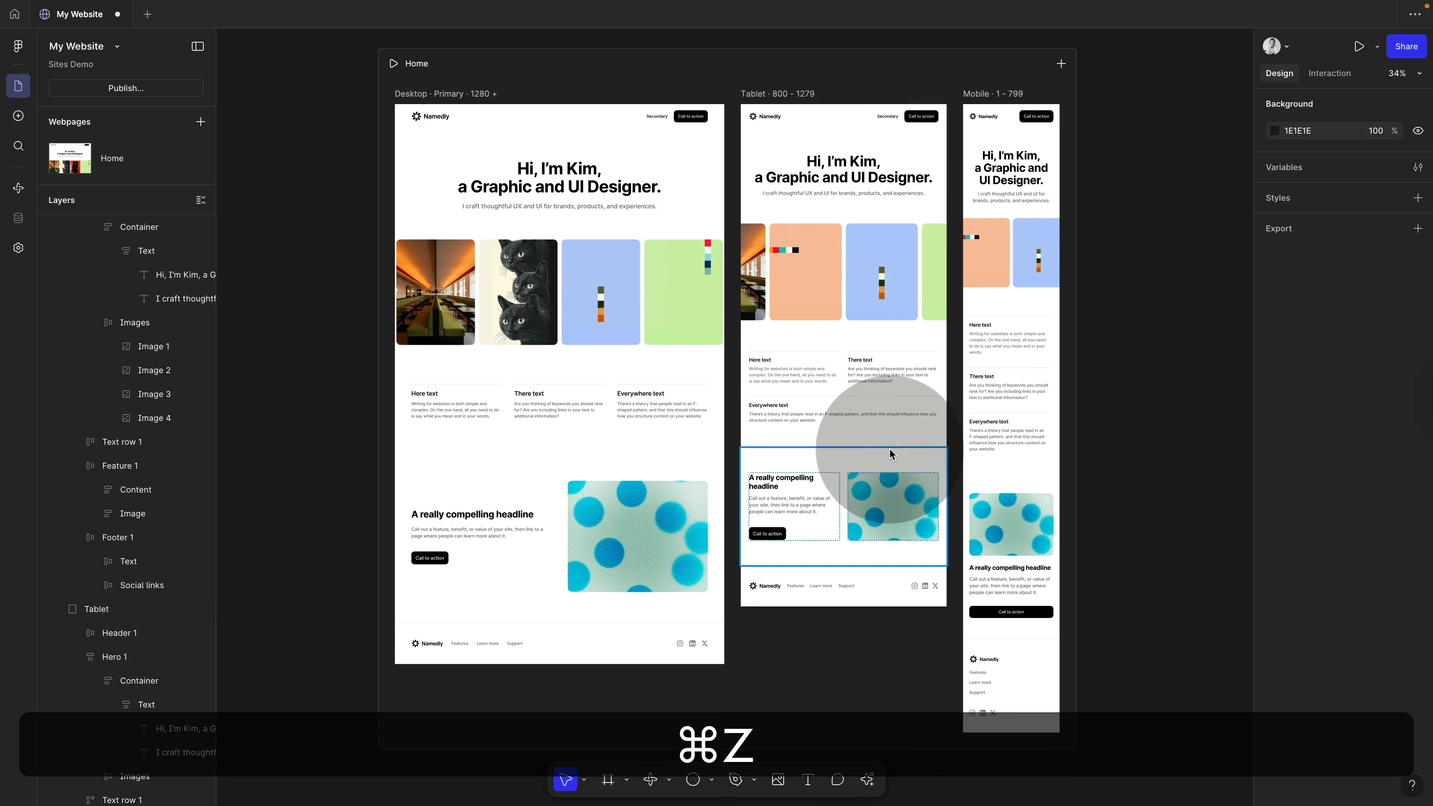
pyautogui.press('super+z')
# - Replace the fill of Image 2, the orange Desktop hero placeholder, with the photo of the seated person in a red cap
pyautogui.click(551, 309)
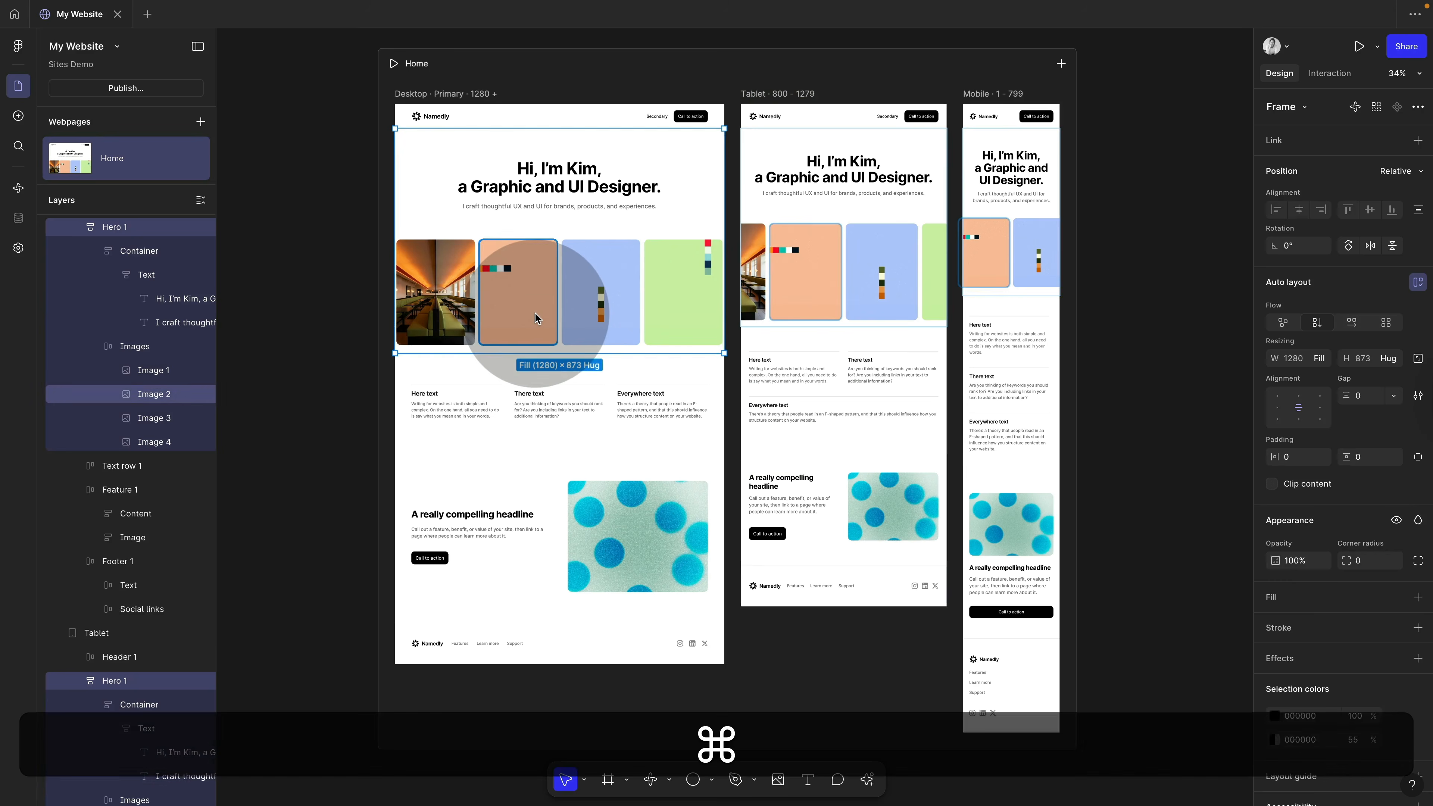
pyautogui.keyDown('super'); pyautogui.click(534, 312); pyautogui.keyUp('super')
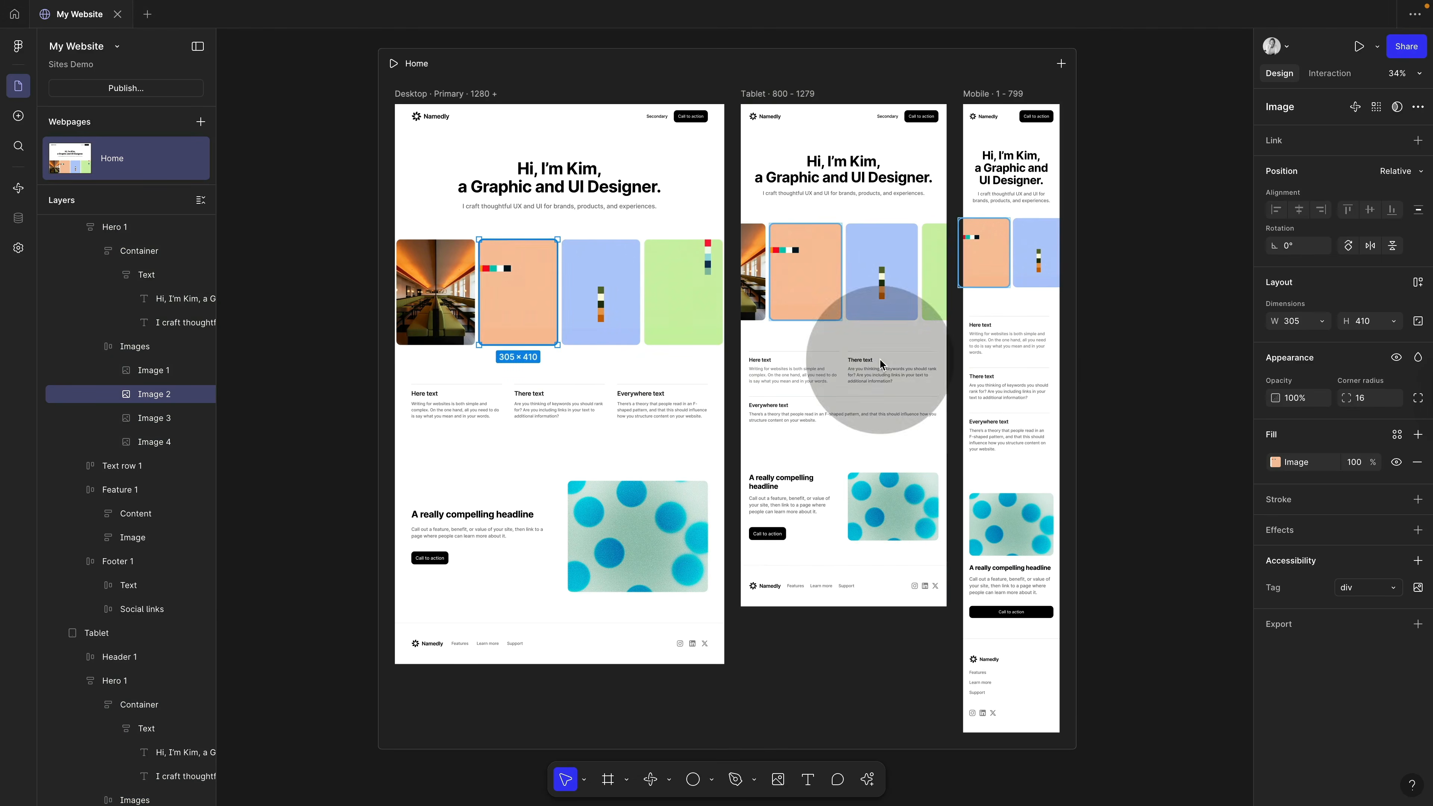
pyautogui.click(1275, 462)
# - Replace the fill of Image 3, the blue Desktop hero placeholder, with the phone photo image4.jpg
pyautogui.click(607, 302)
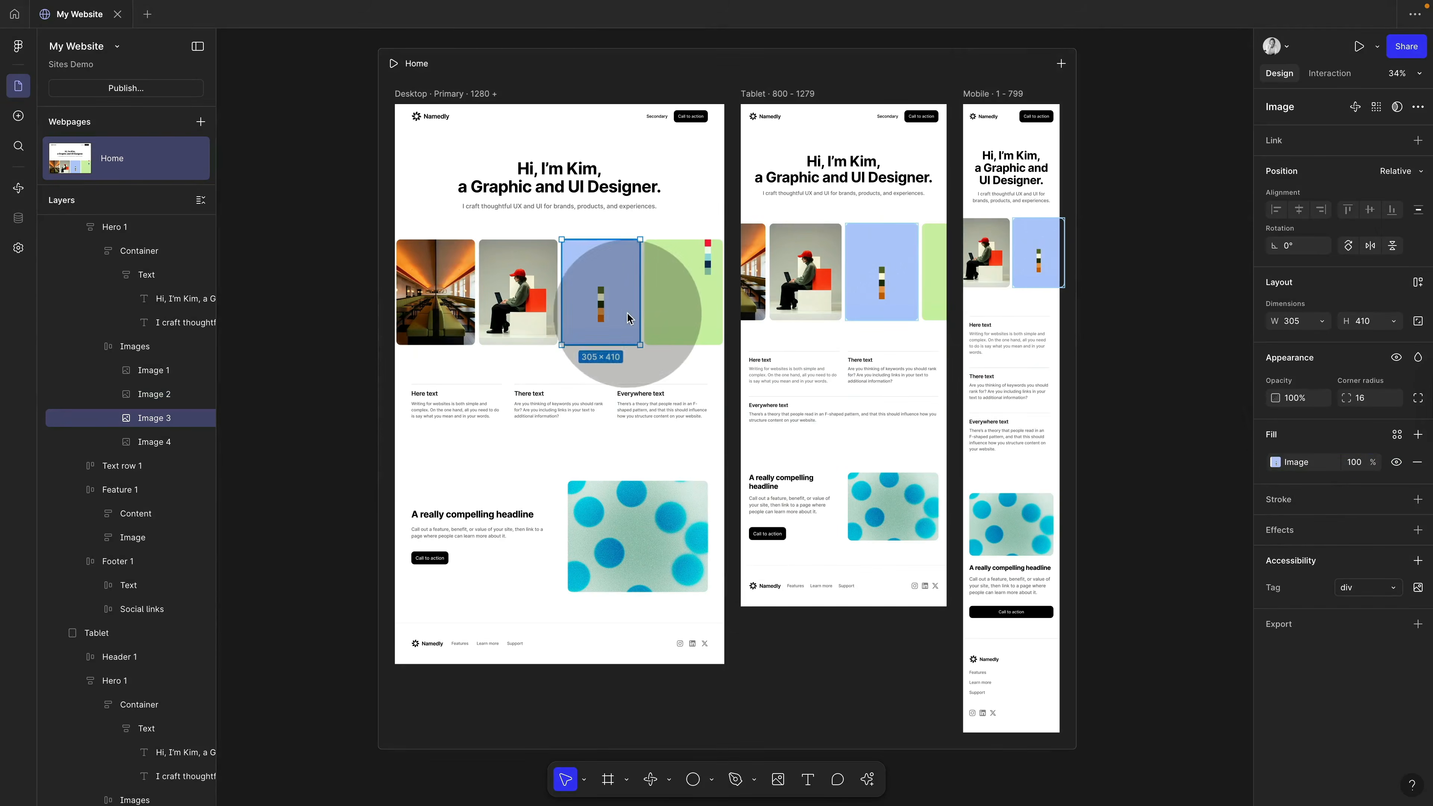
pyautogui.click(1275, 462)
pyautogui.click(1164, 505)
pyautogui.click(509, 334)
pyautogui.click(938, 573)
# - Replace the fill of Image 4, the green Desktop hero placeholder, with the black cats picture image5.jpg
pyautogui.click(690, 324)
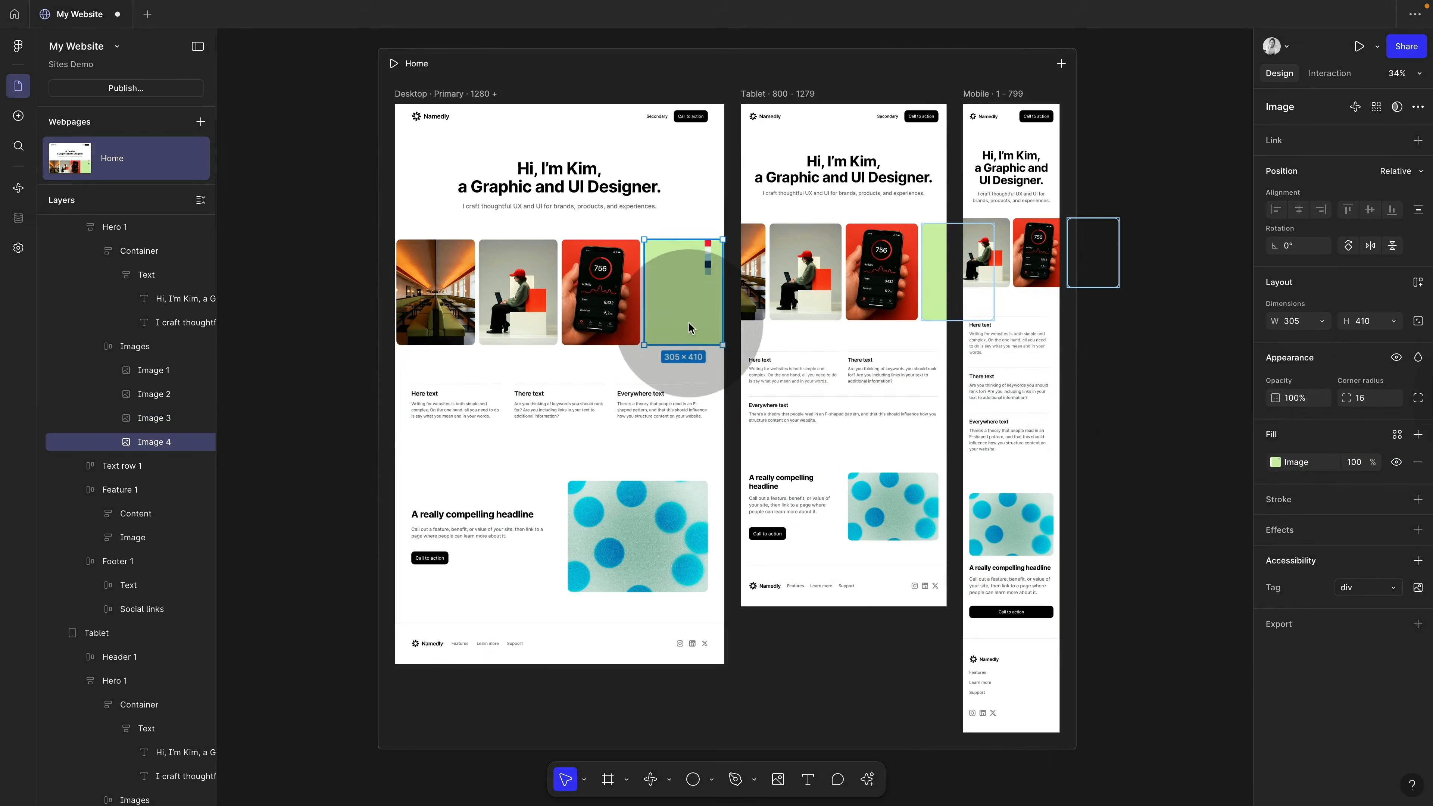
pyautogui.click(1276, 462)
pyautogui.click(1164, 504)
pyautogui.click(506, 350)
pyautogui.click(938, 573)
# - Replace the fill of the Desktop Feature 1 image with the portrait photo of the curly-haired person wearing glasses
pyautogui.keyDown('super'); pyautogui.click(666, 506); pyautogui.keyUp('super')
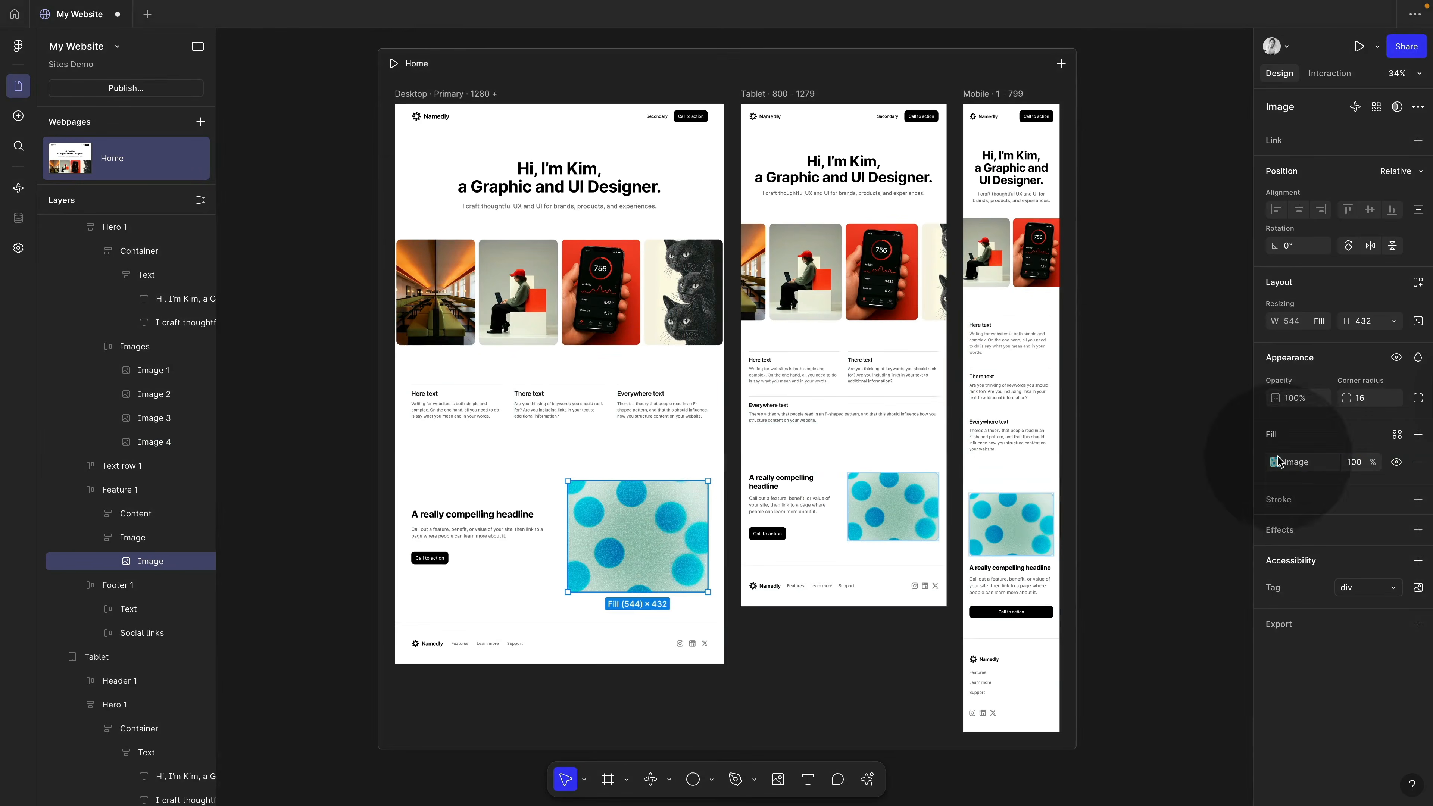
pyautogui.click(1275, 462)
pyautogui.click(1165, 504)
pyautogui.click(506, 365)
pyautogui.click(938, 573)
pyautogui.click(795, 617)
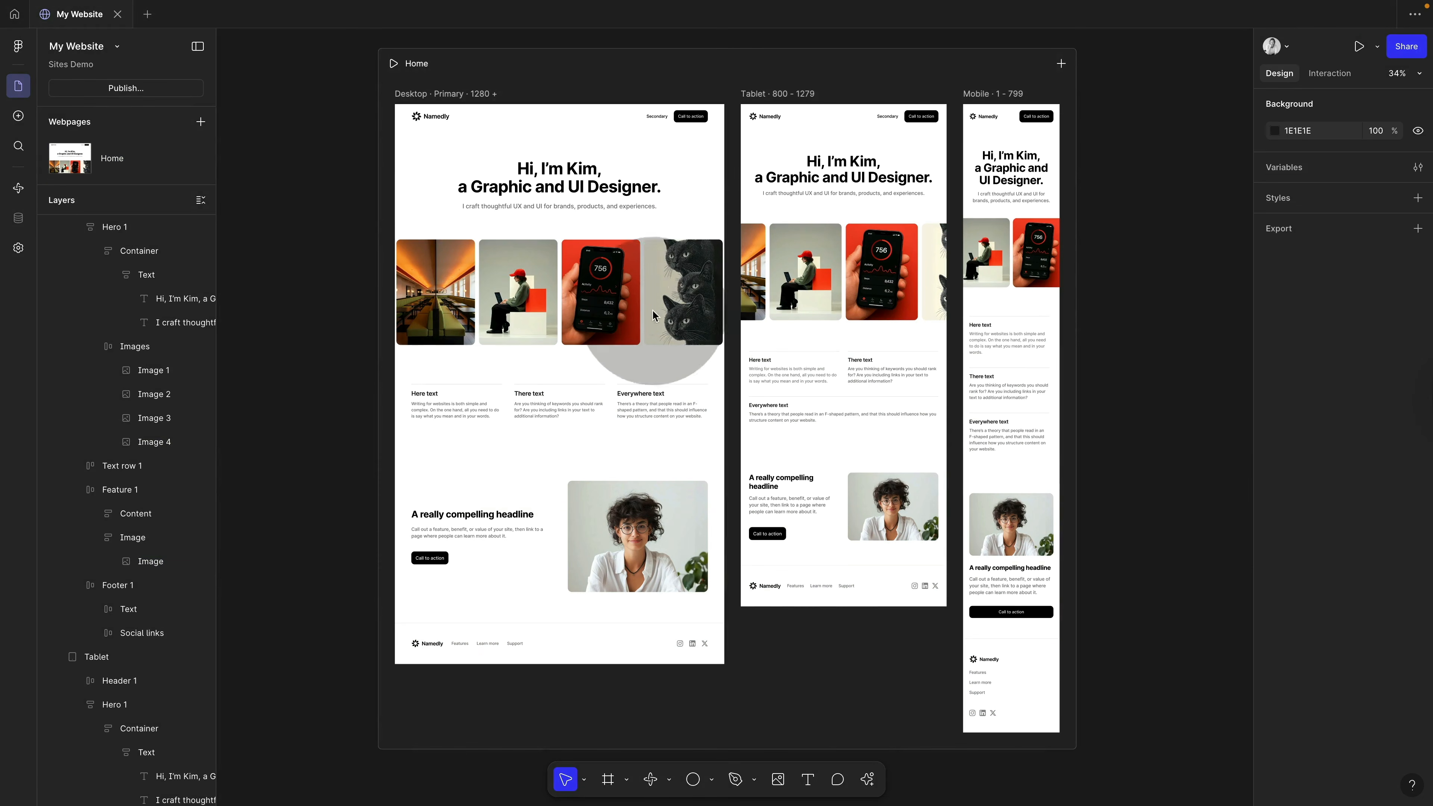
# - Reorder the Desktop hero images by moving Image 2, the seated person in a red cap, to the end of the row
pyautogui.keyDown('super'); pyautogui.click(540, 315); pyautogui.keyUp('super')
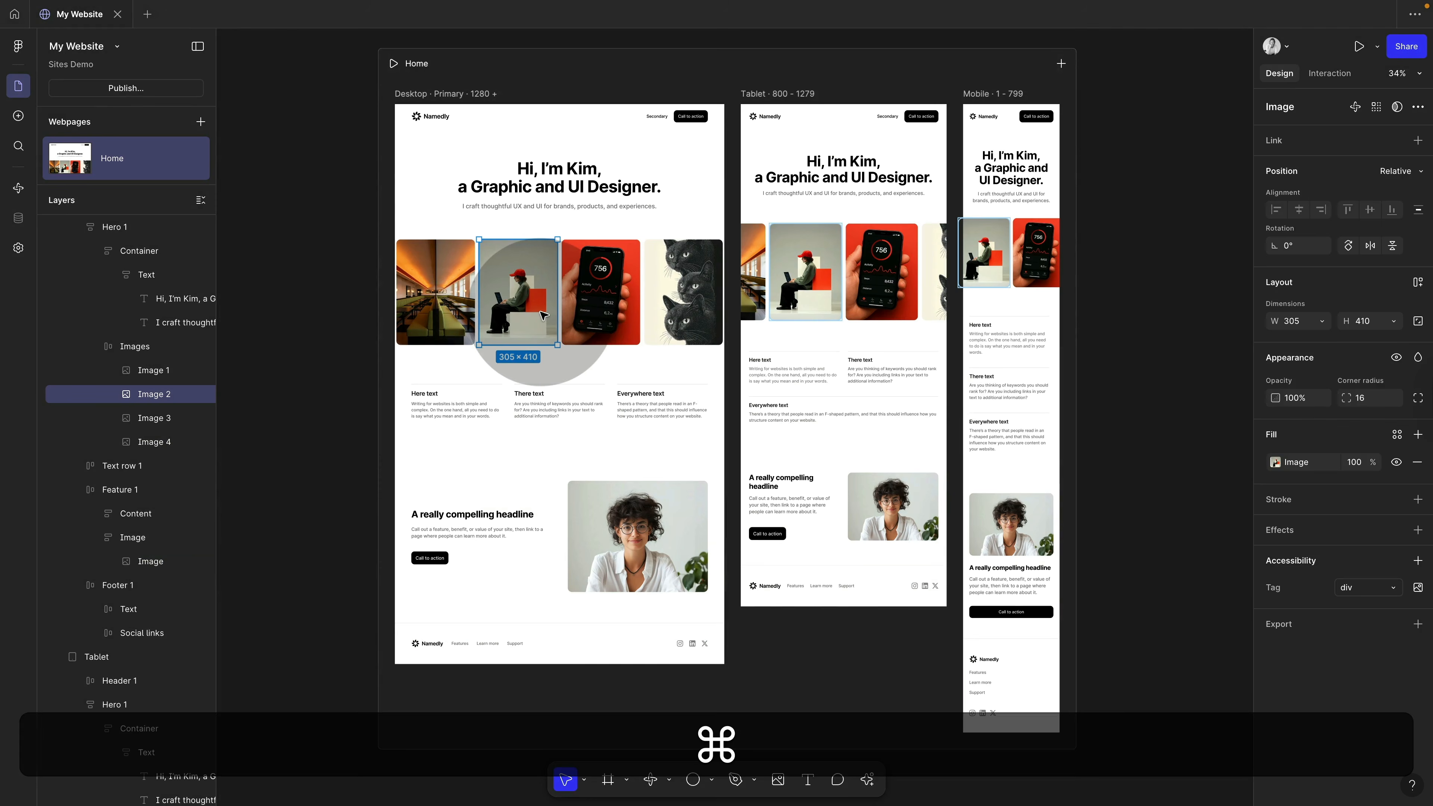
pyautogui.press('Right')
pyautogui.press('Left')
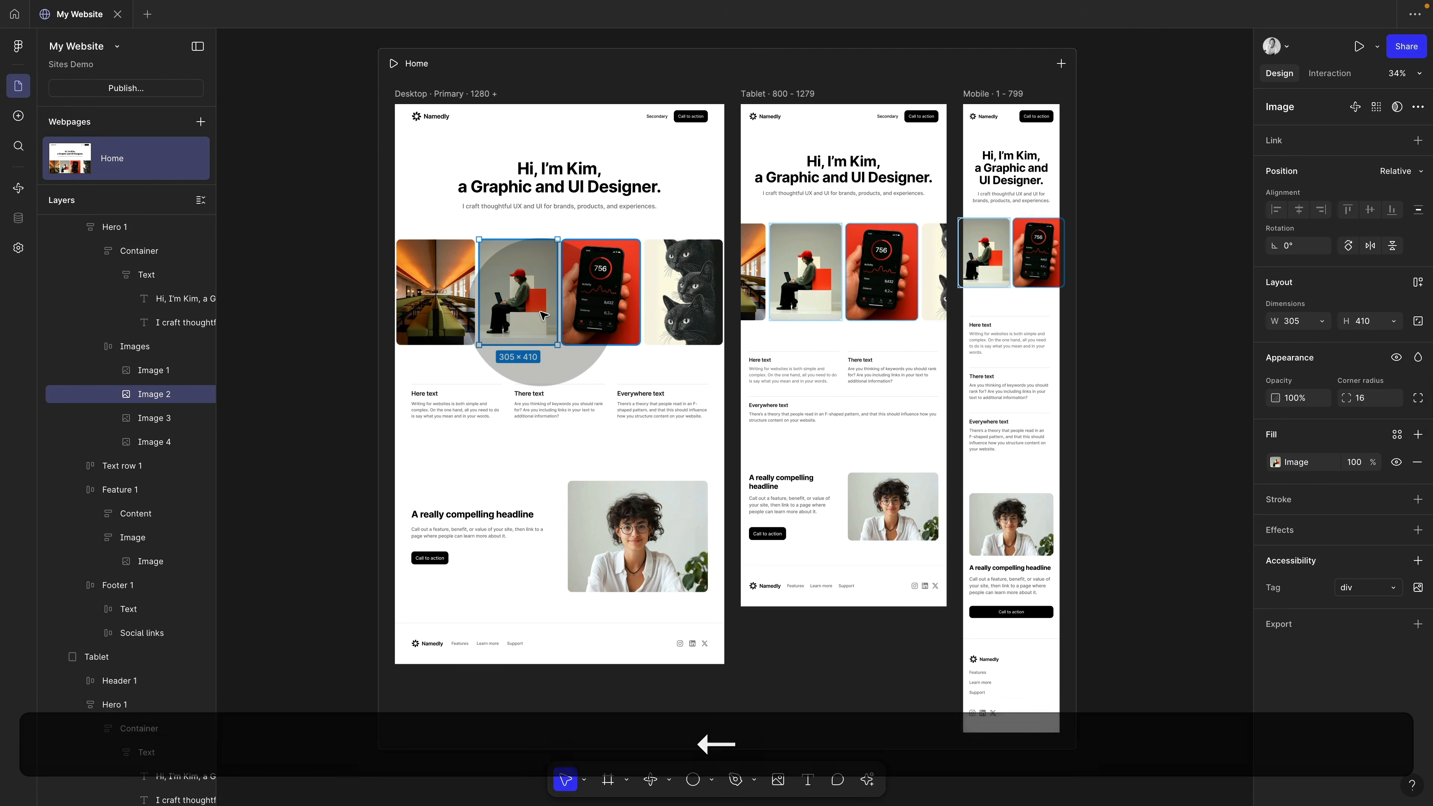
pyautogui.press('Right')
pyautogui.press('Right')
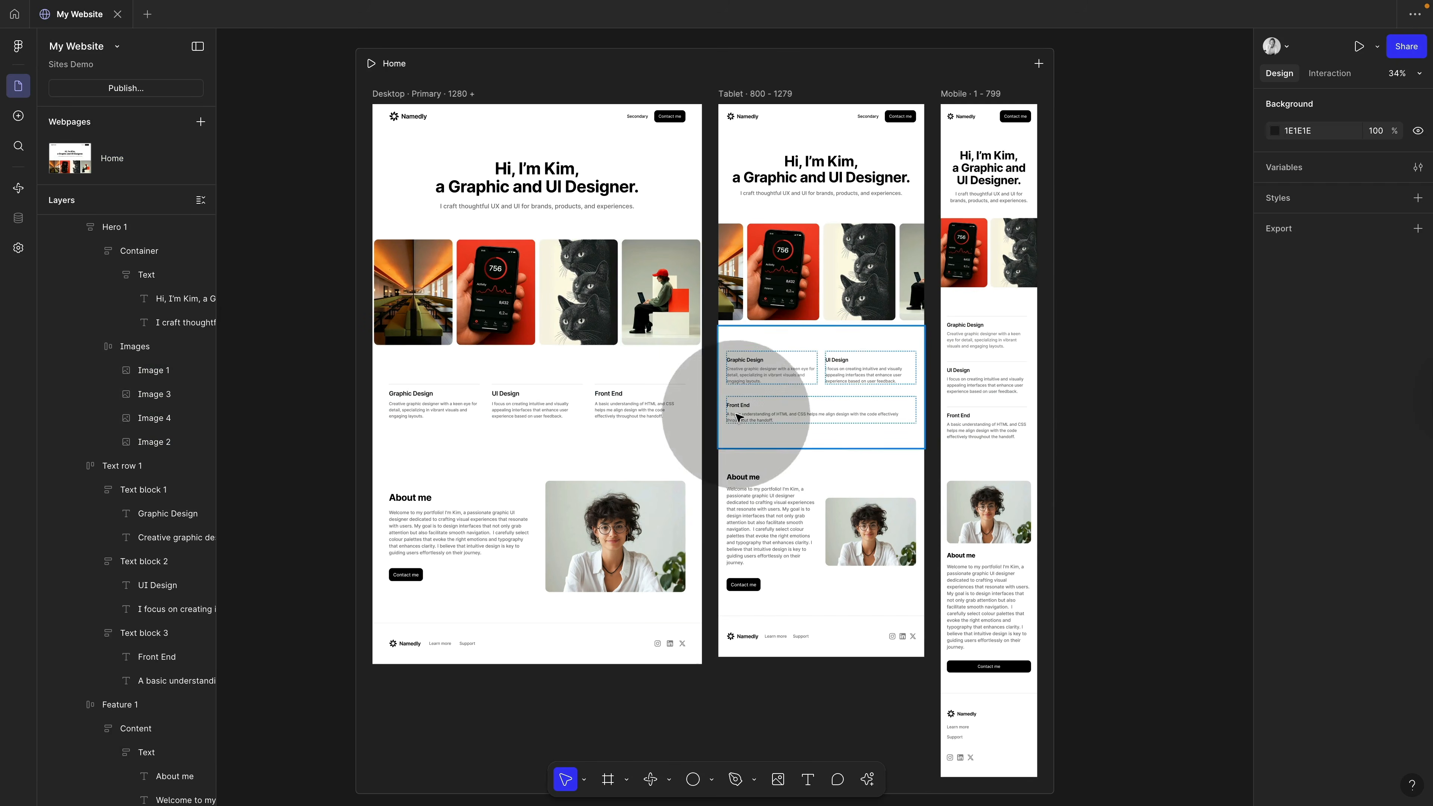
# - Examine the Graphic Design and UI Design text blocks in the Desktop text row
pyautogui.click(434, 410)
pyautogui.keyDown('super'); pyautogui.click(416, 405); pyautogui.keyUp('super')
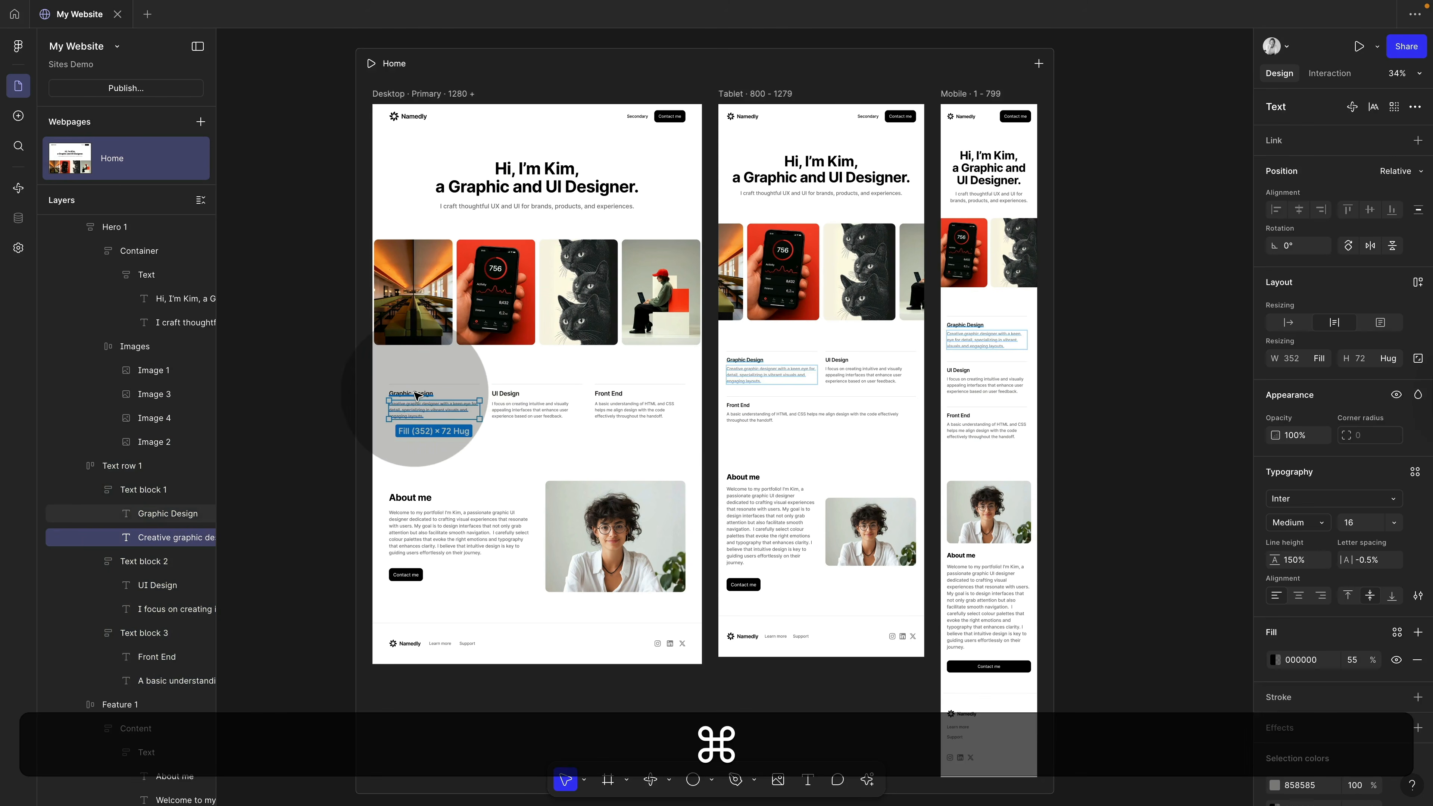
pyautogui.keyDown('super'); pyautogui.click(415, 394); pyautogui.keyUp('super')
pyautogui.click(506, 392)
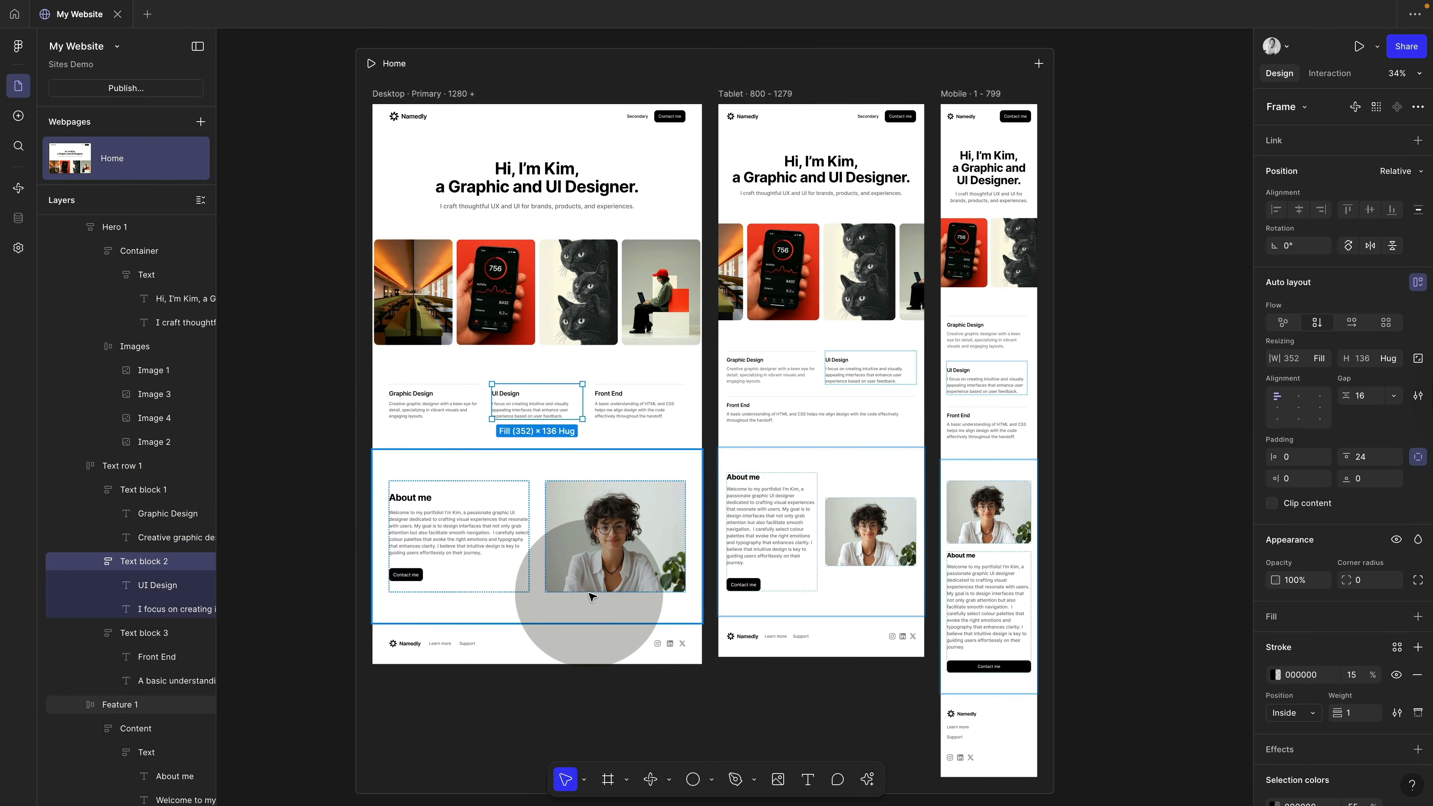
pyautogui.click(1151, 502)
pyautogui.click(751, 391)
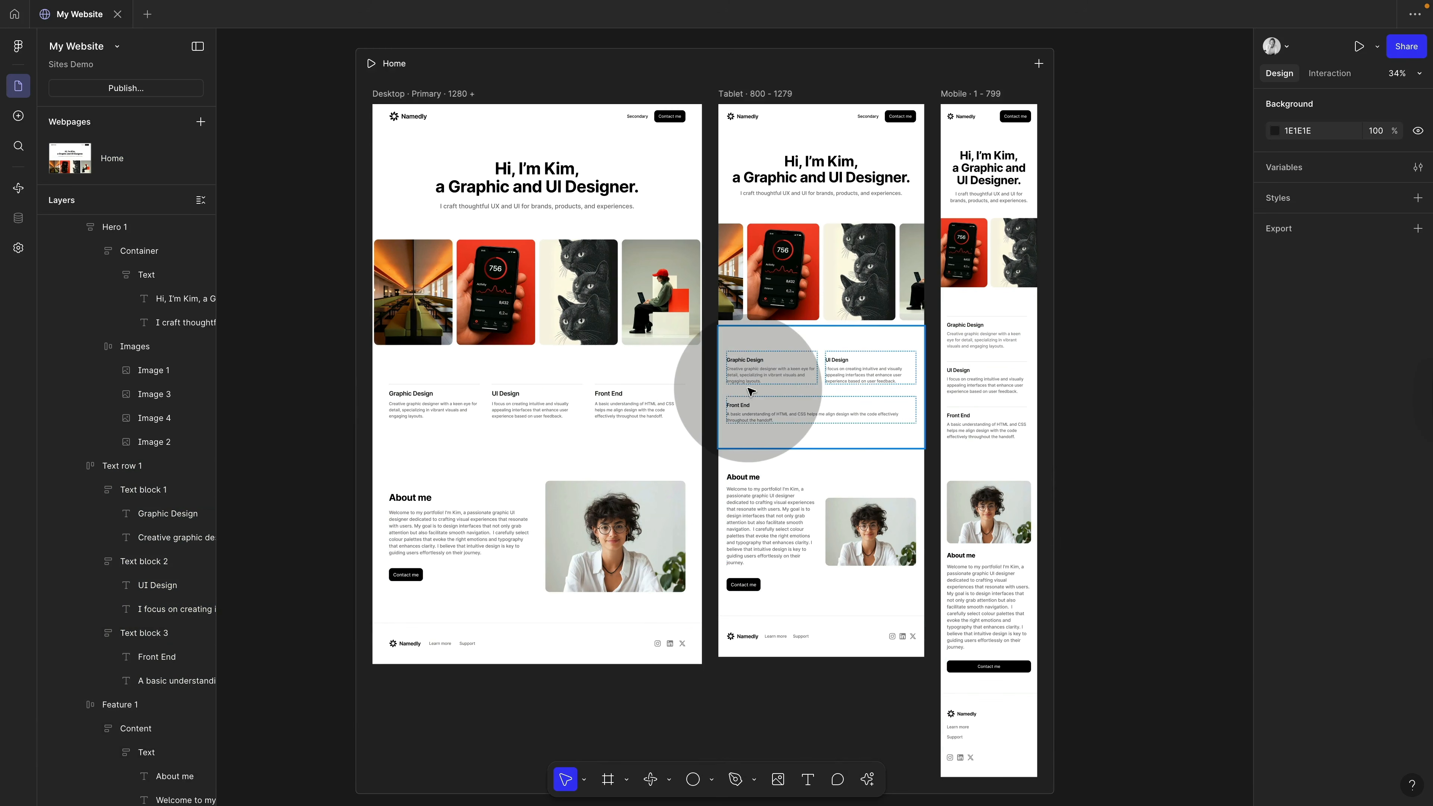
# - Add a light gray EDEDED fill to both the Hero 1 and Text row 1 sections on Desktop
pyautogui.click(627, 375)
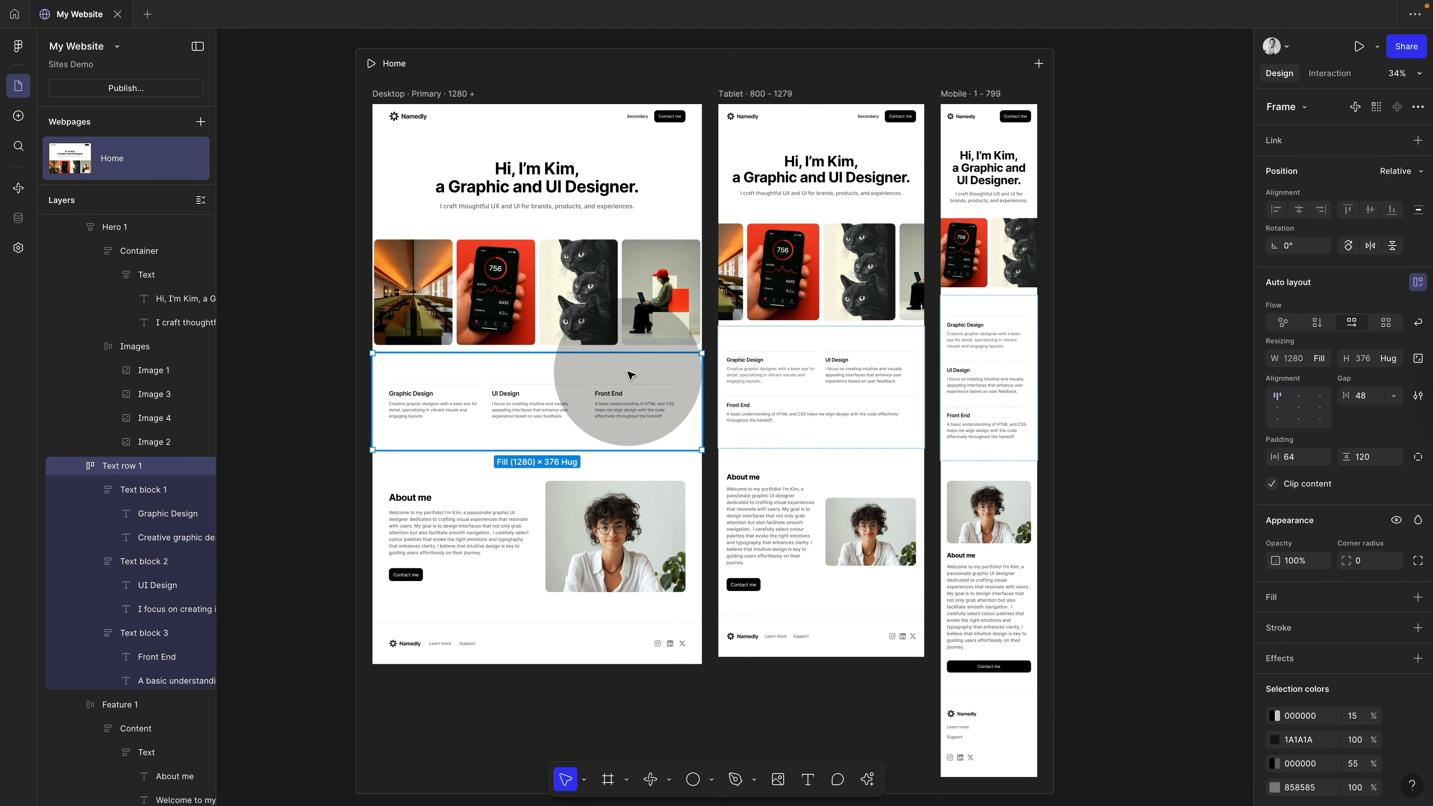
pyautogui.keyDown('shift'); pyautogui.click(432, 237); pyautogui.keyUp('shift')
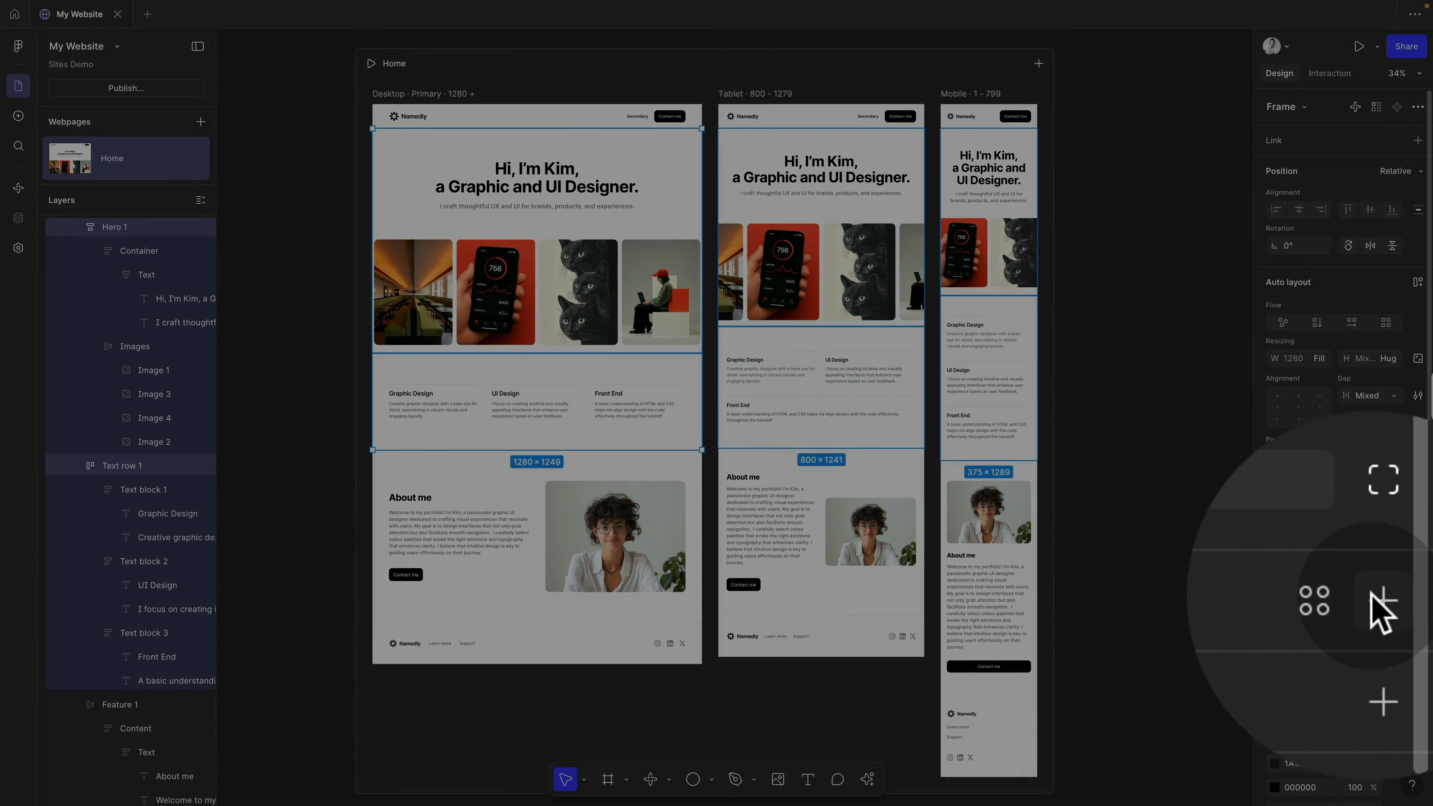
pyautogui.click(1276, 625)
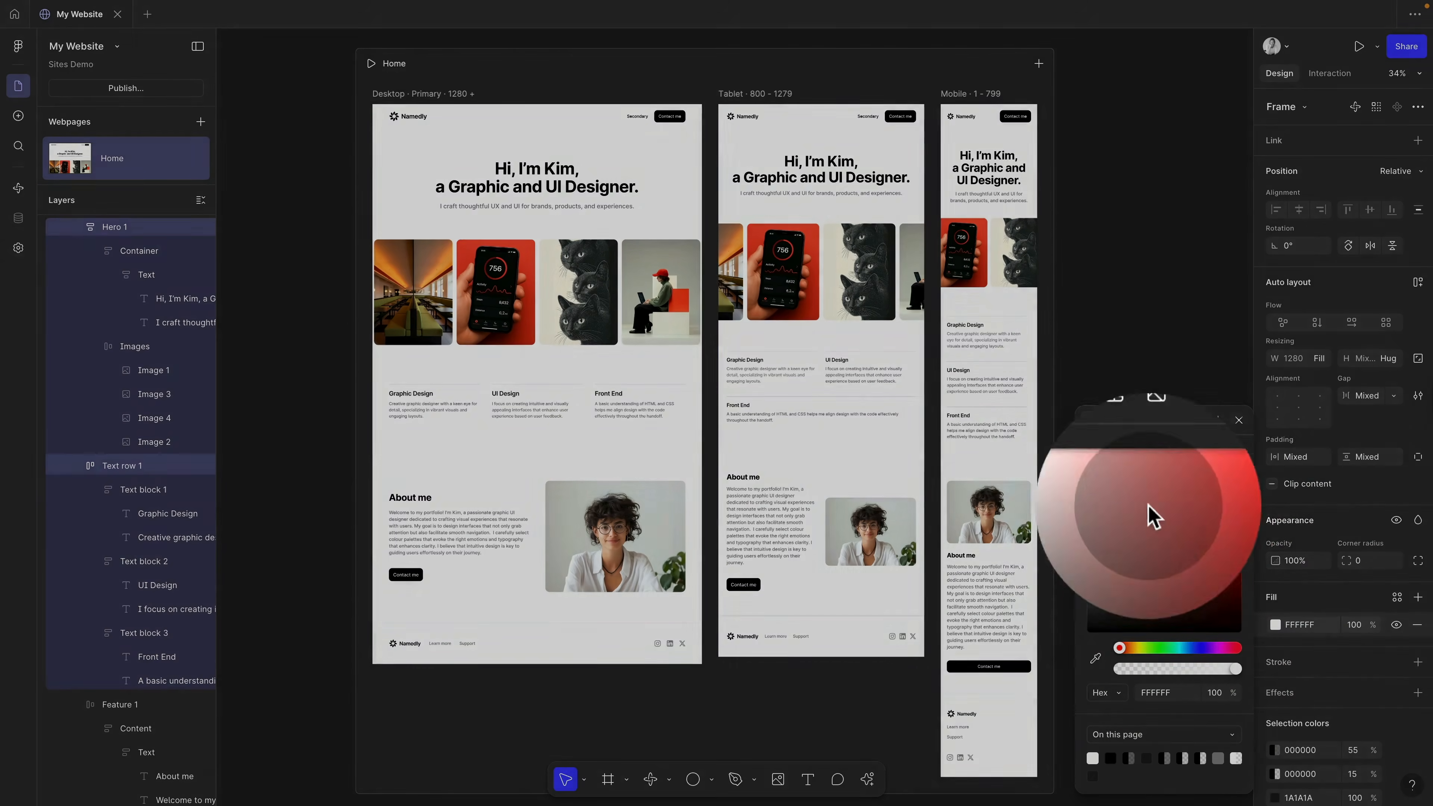
pyautogui.moveTo(1087, 480); pyautogui.dragTo(1088, 495)
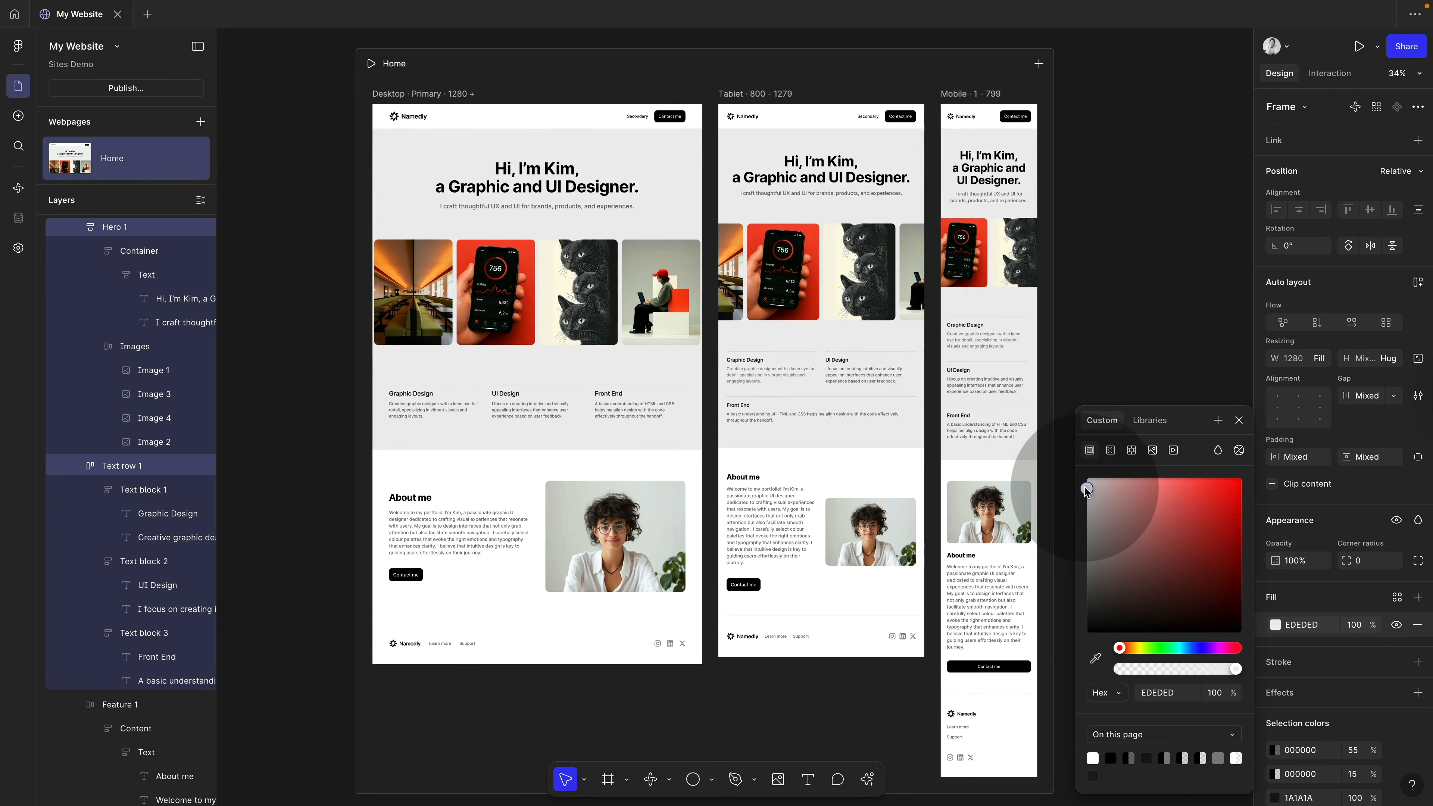
pyautogui.click(1240, 421)
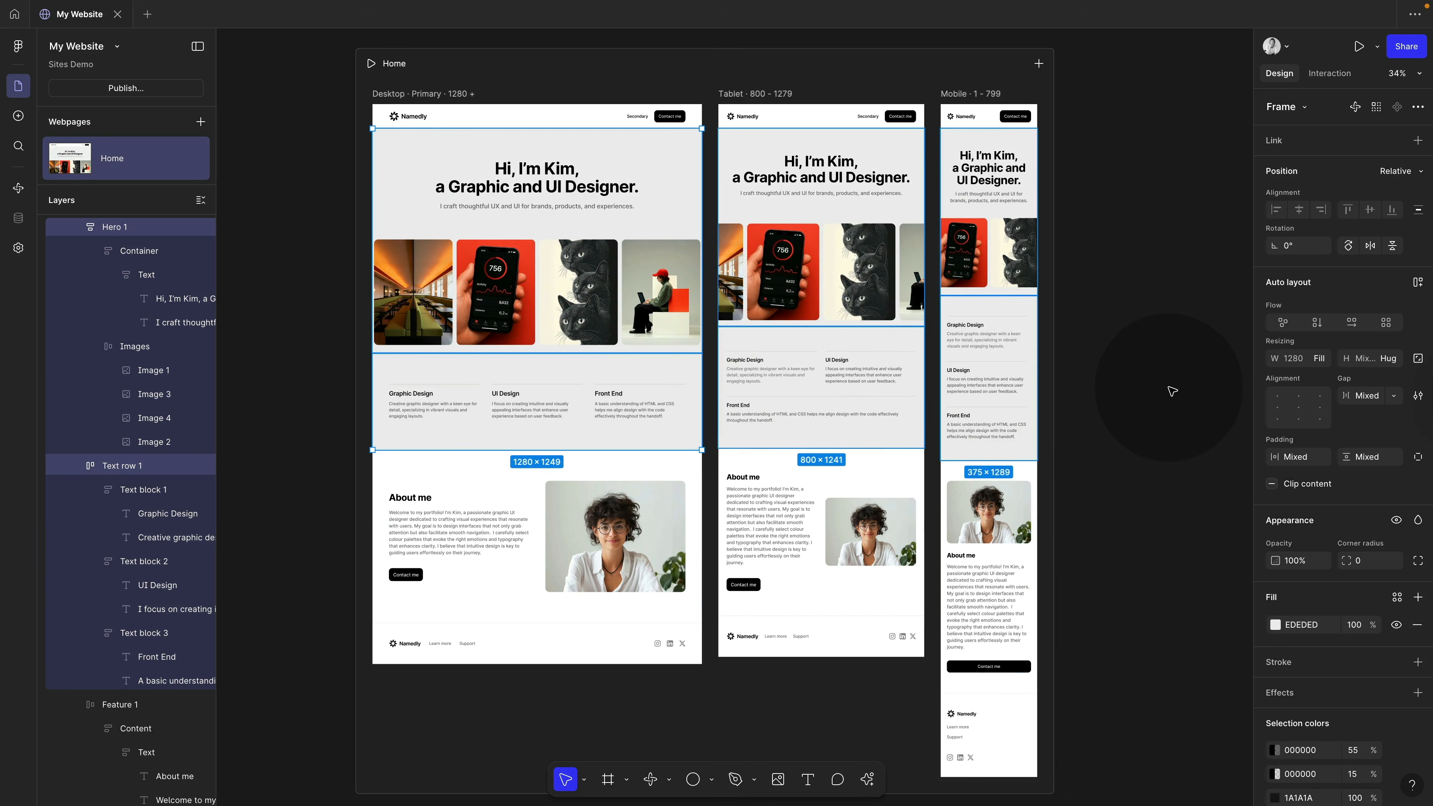
pyautogui.click(1178, 390)
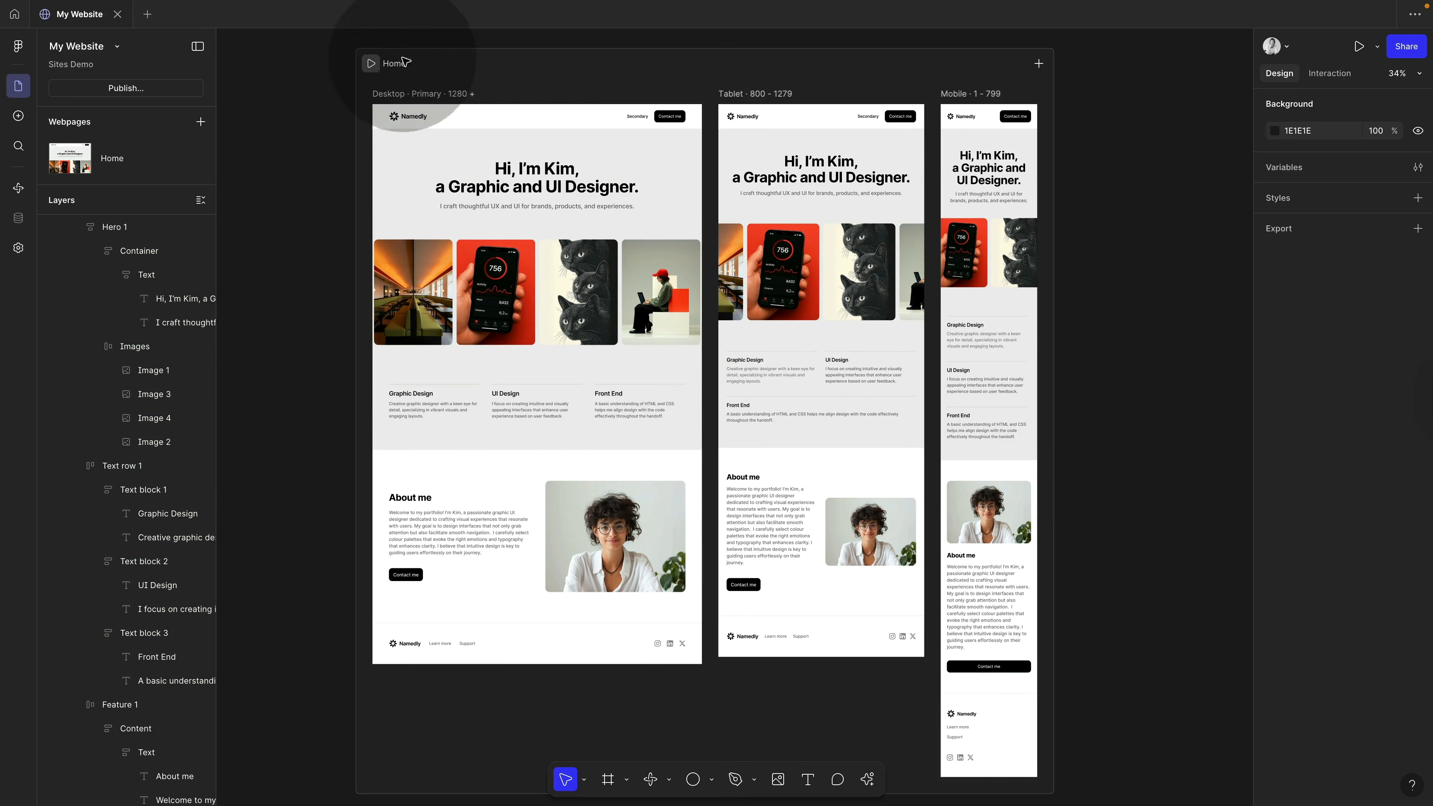
# - Open the full site preview, look through the Home page and back up to the hero, and resize the preview's width
pyautogui.click(1359, 49)
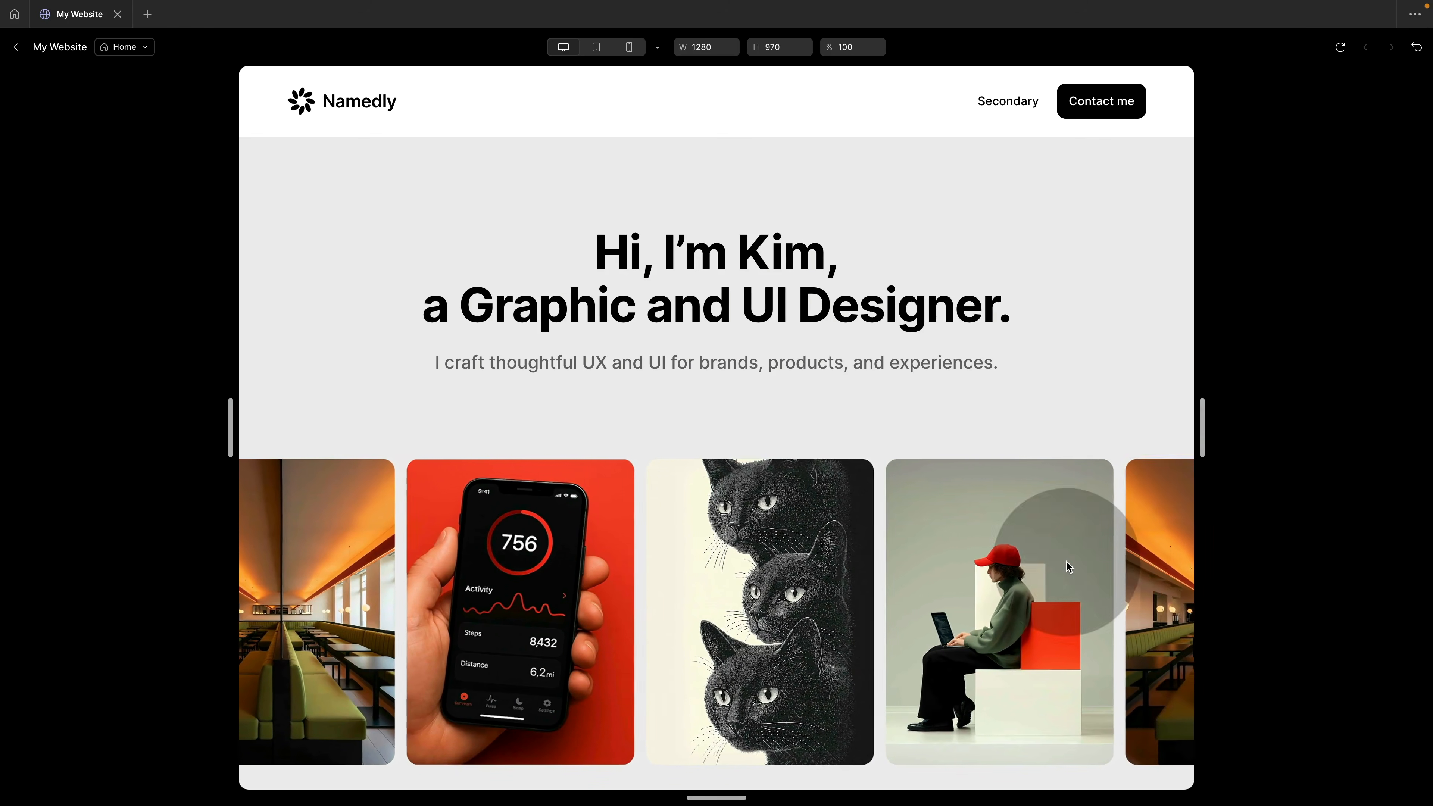
pyautogui.scroll(-10, 1066, 562)
pyautogui.scroll(7, 1067, 562)
pyautogui.scroll(4, 1066, 560)
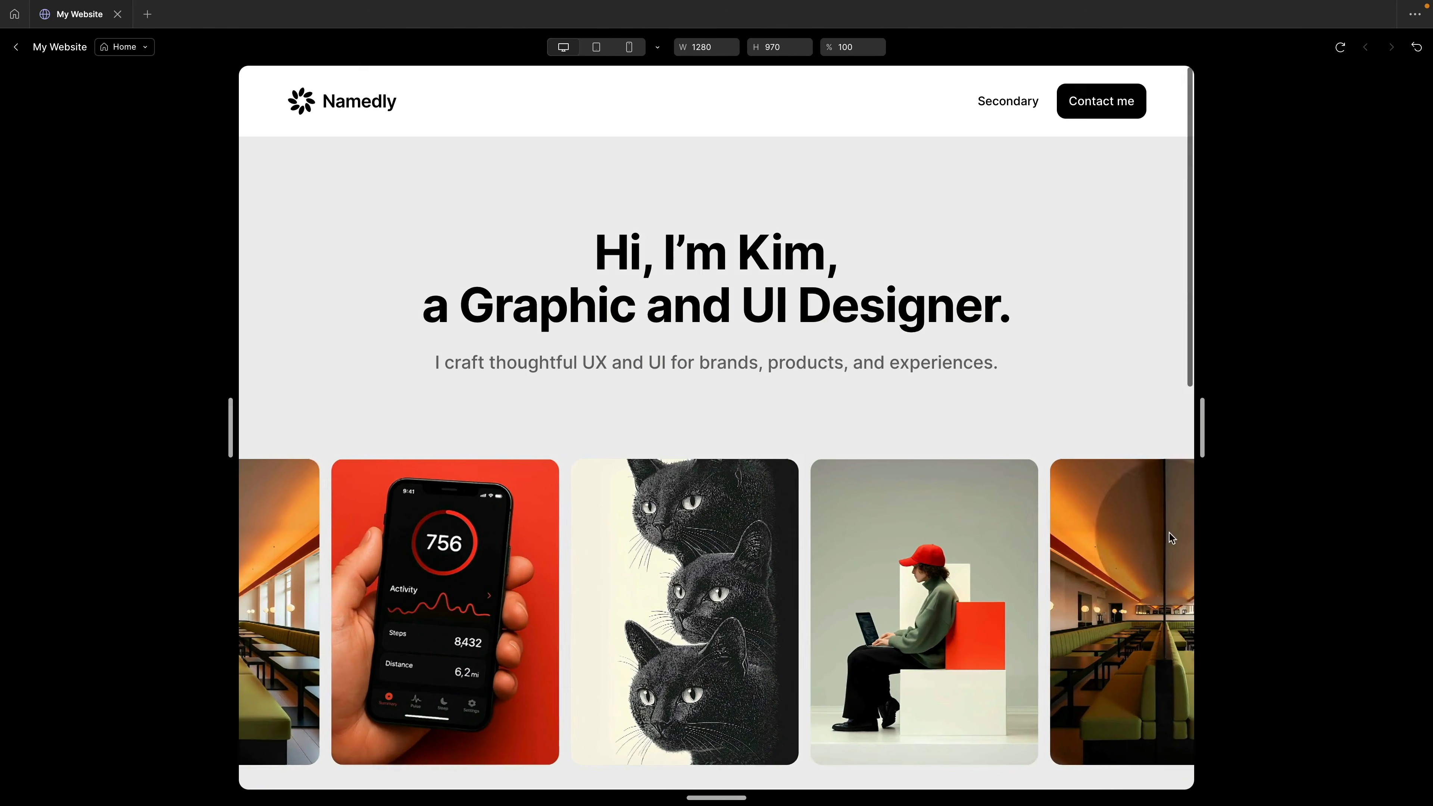
pyautogui.moveTo(1201, 425); pyautogui.dragTo(1219, 387)
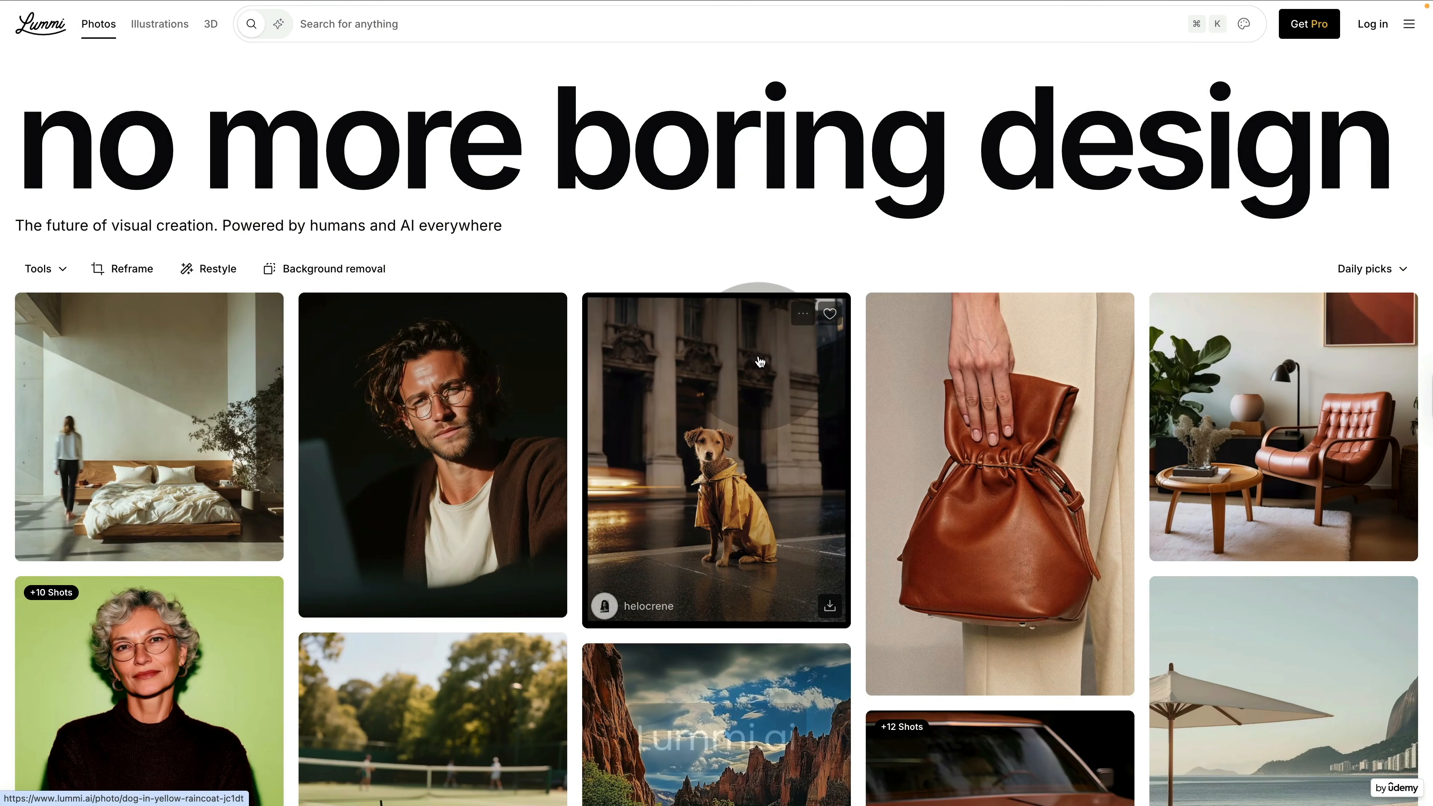
# - Switch to the Lummi.ai website and browse its photo gallery
pyautogui.scroll(-15, 760, 362)
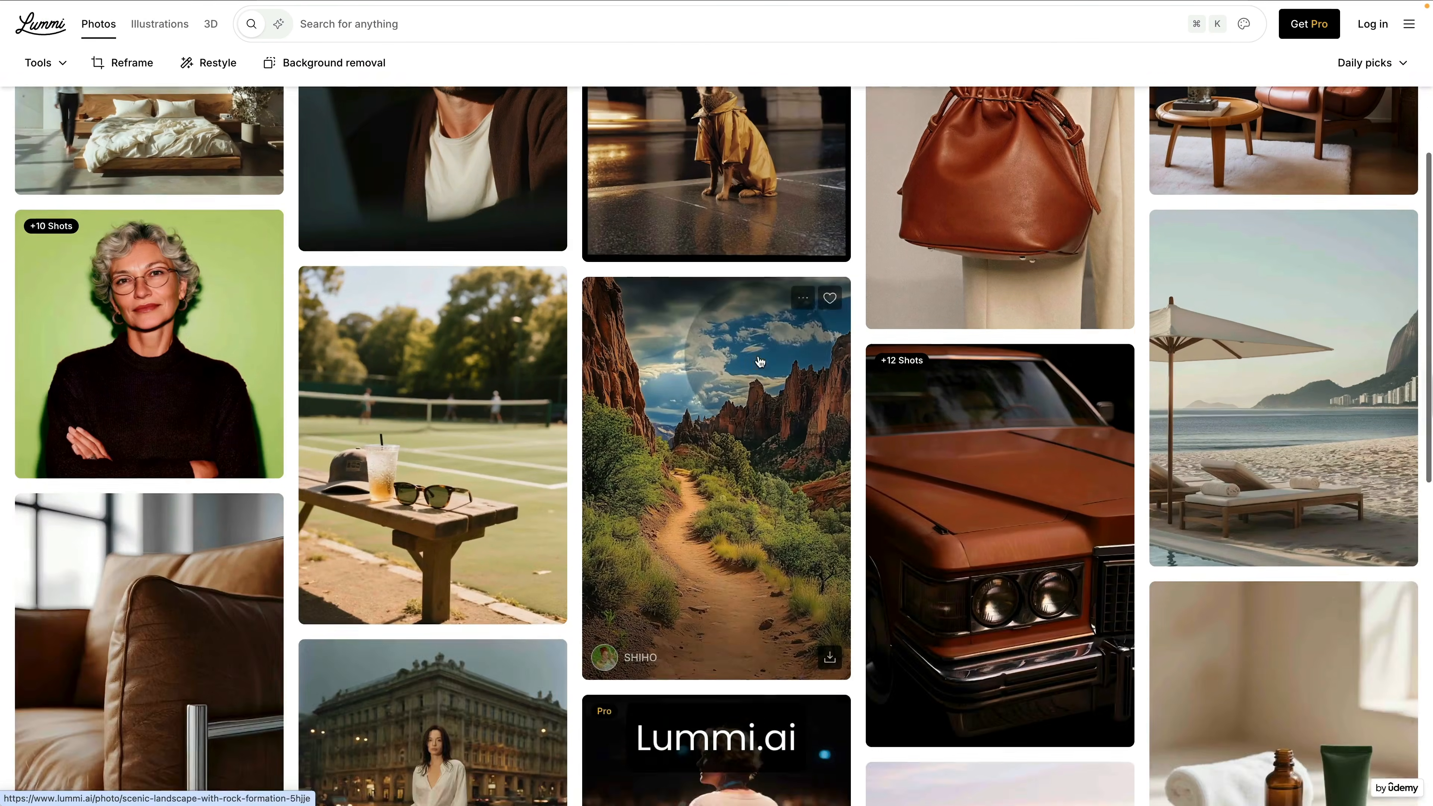
# - Look further down the Lummi photo gallery and return to the daily picks at its start
pyautogui.scroll(-15, 760, 361)
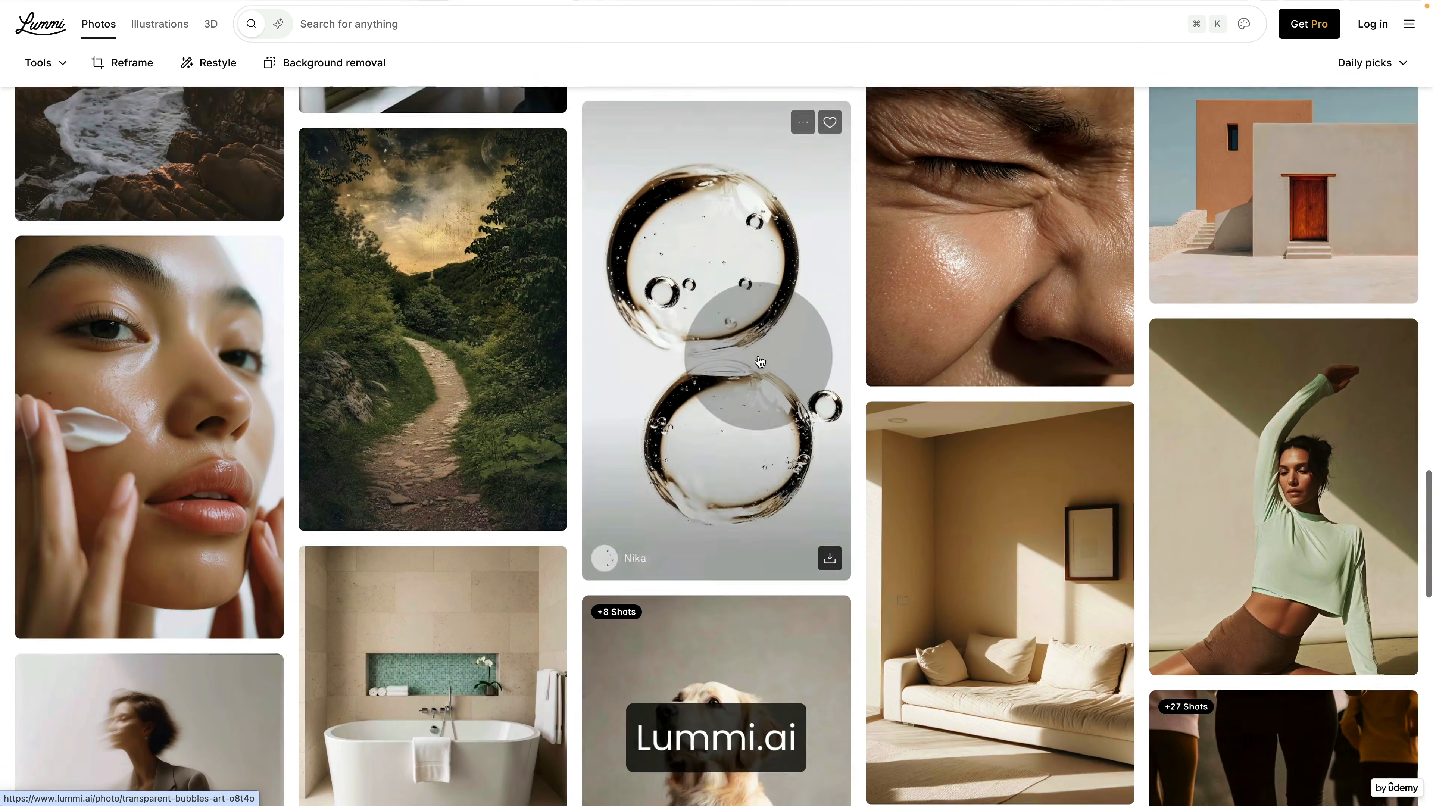
pyautogui.scroll(20, 760, 361)
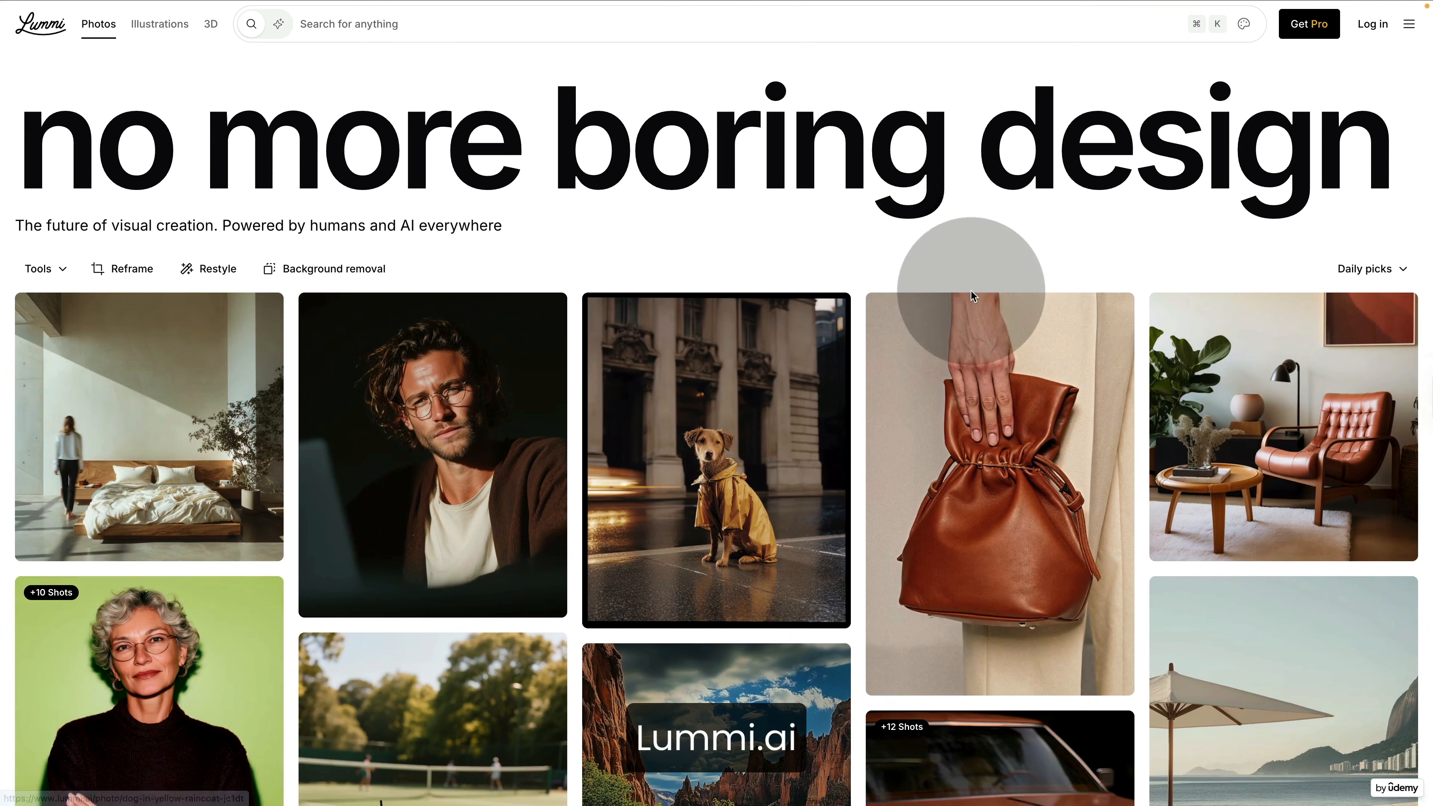
pyautogui.scroll(-2, 927, 416)
pyautogui.scroll(-2, 927, 416)
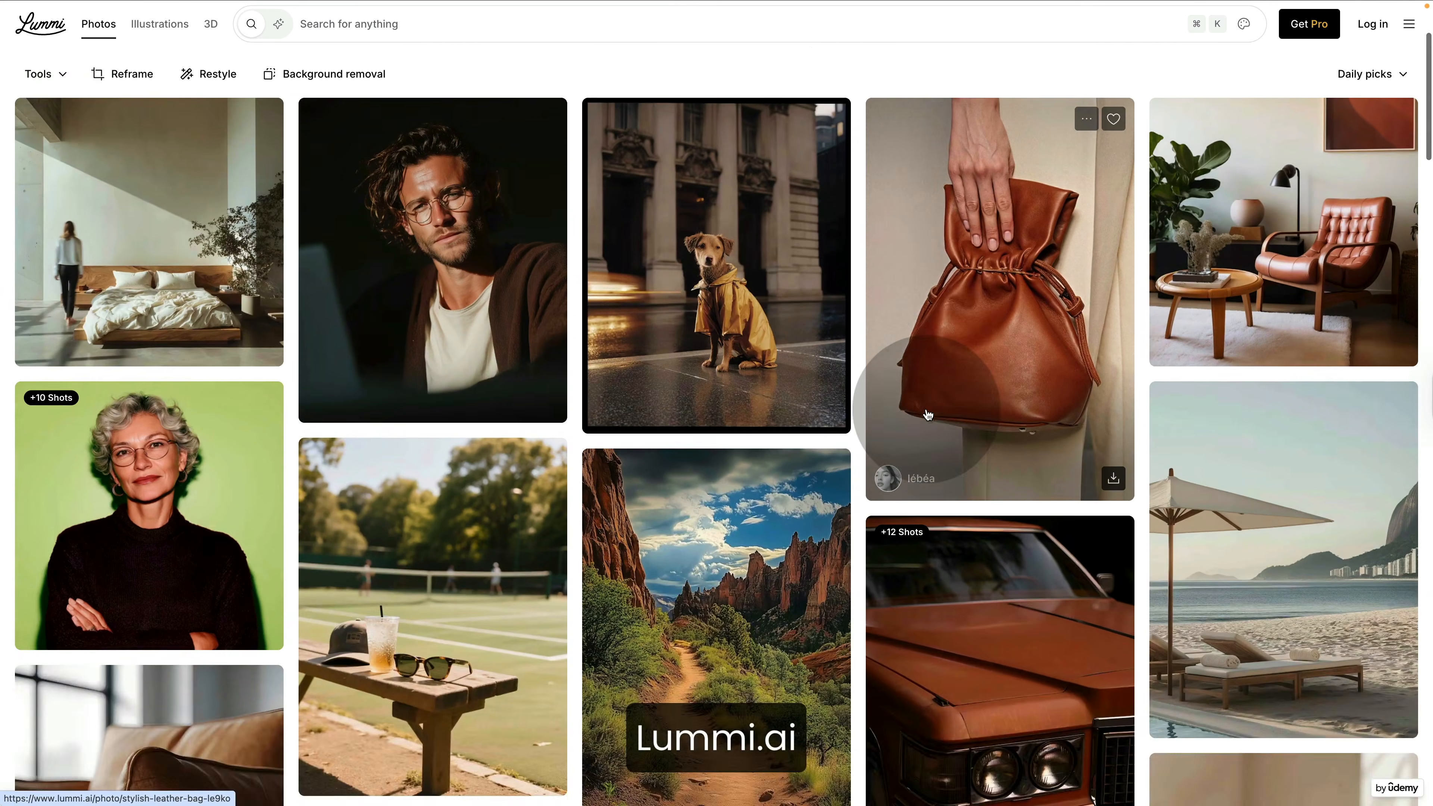
pyautogui.scroll(4, 928, 416)
pyautogui.scroll(-1, 928, 416)
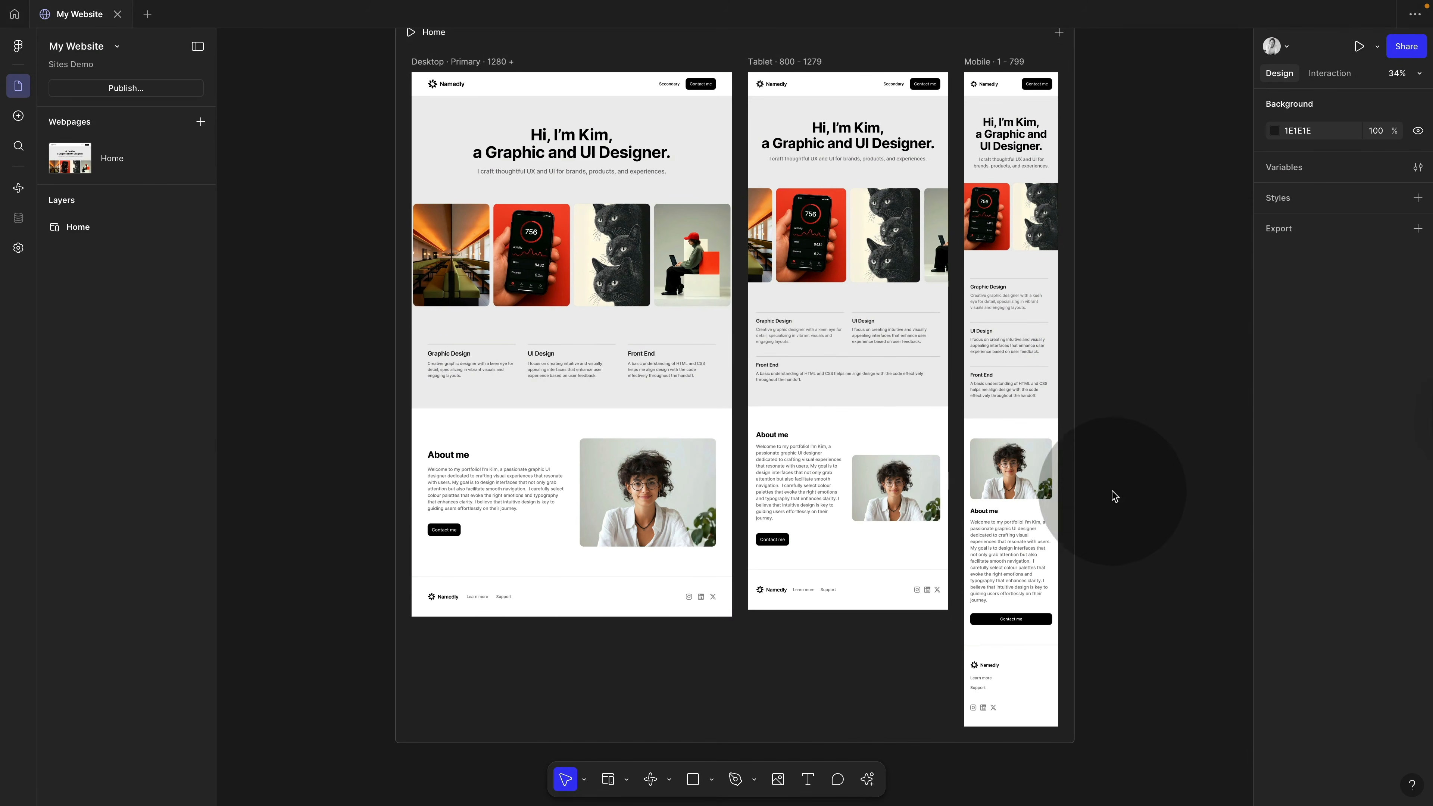
# - Add a new blank webpage beside Home and move it to about X 3006, leaving a gap between the two pages
pyautogui.scroll(-3, 1140, 482)
pyautogui.hscroll(5, 1140, 482)
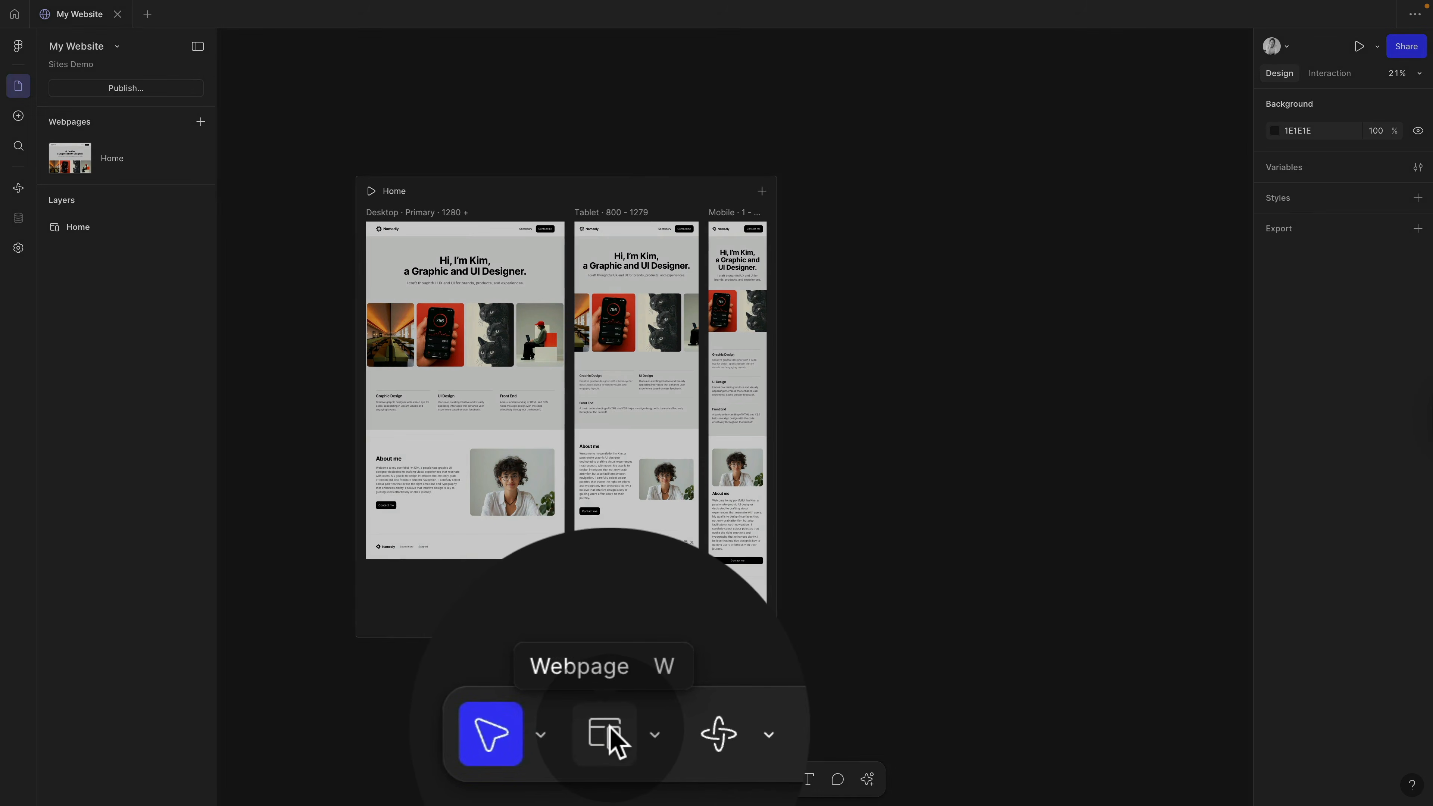
pyautogui.click(202, 123)
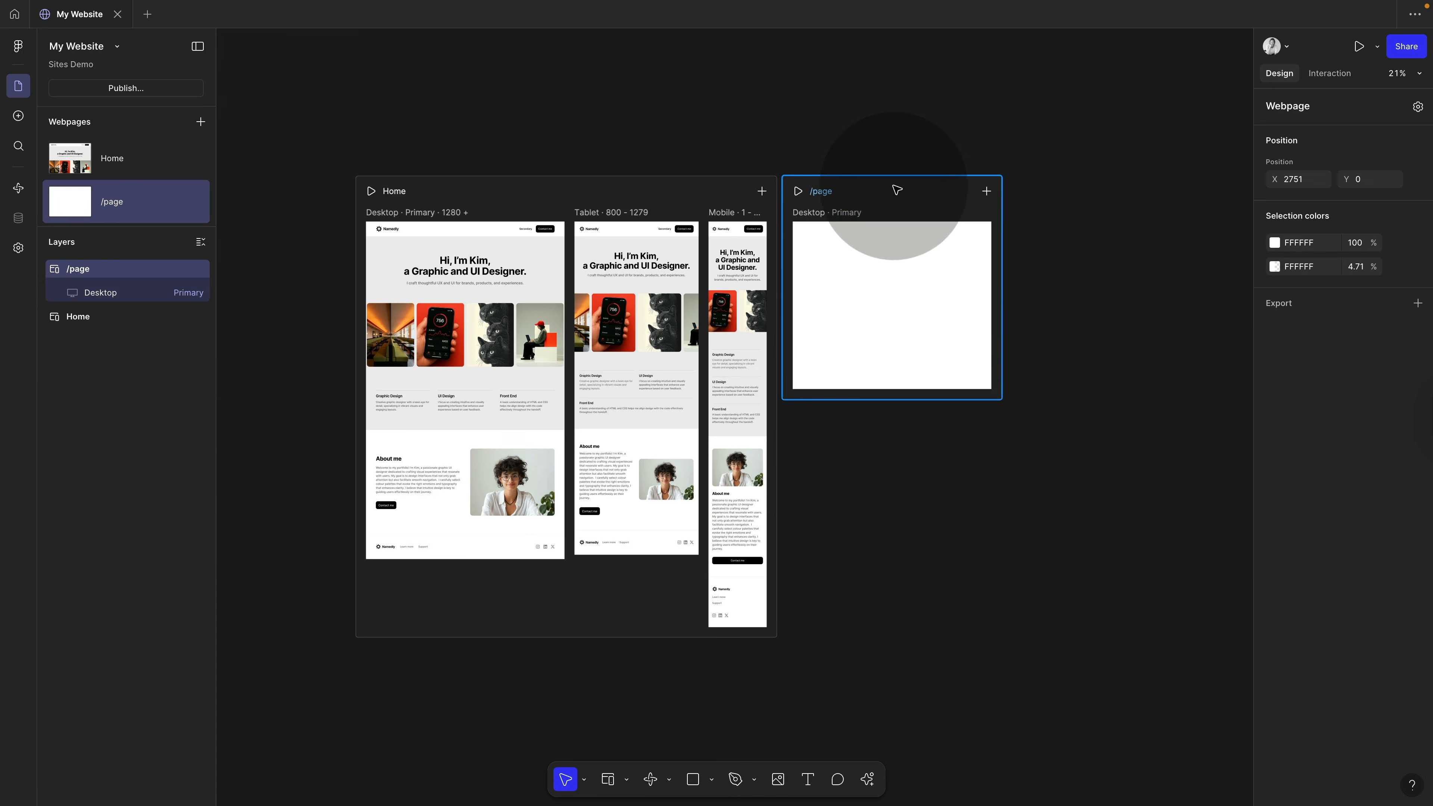
pyautogui.moveTo(897, 190); pyautogui.dragTo(932, 189)
pyautogui.click(925, 350)
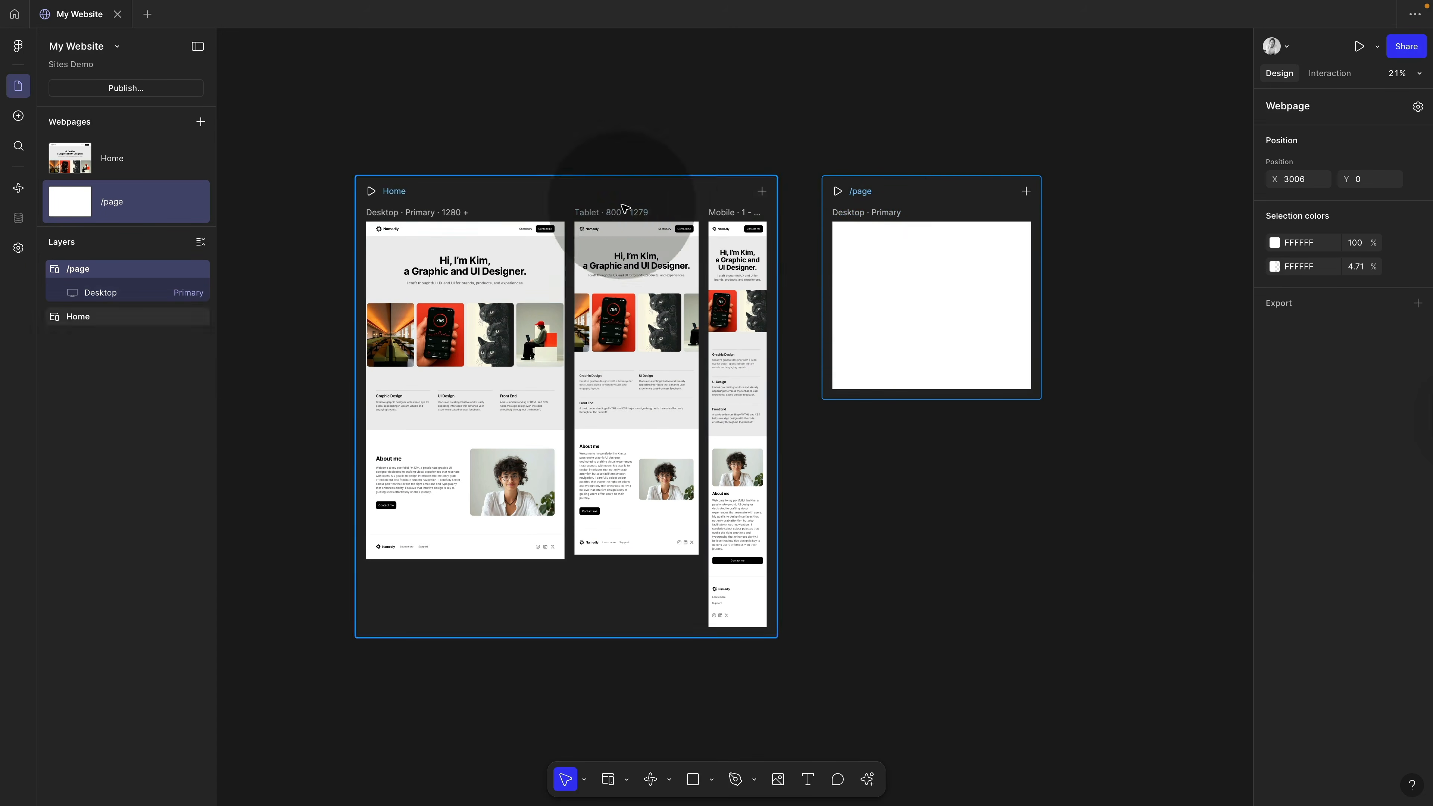
# - Add the 800 Tablet and 375 Mobile breakpoints to the new blank webpage
pyautogui.click(1026, 192)
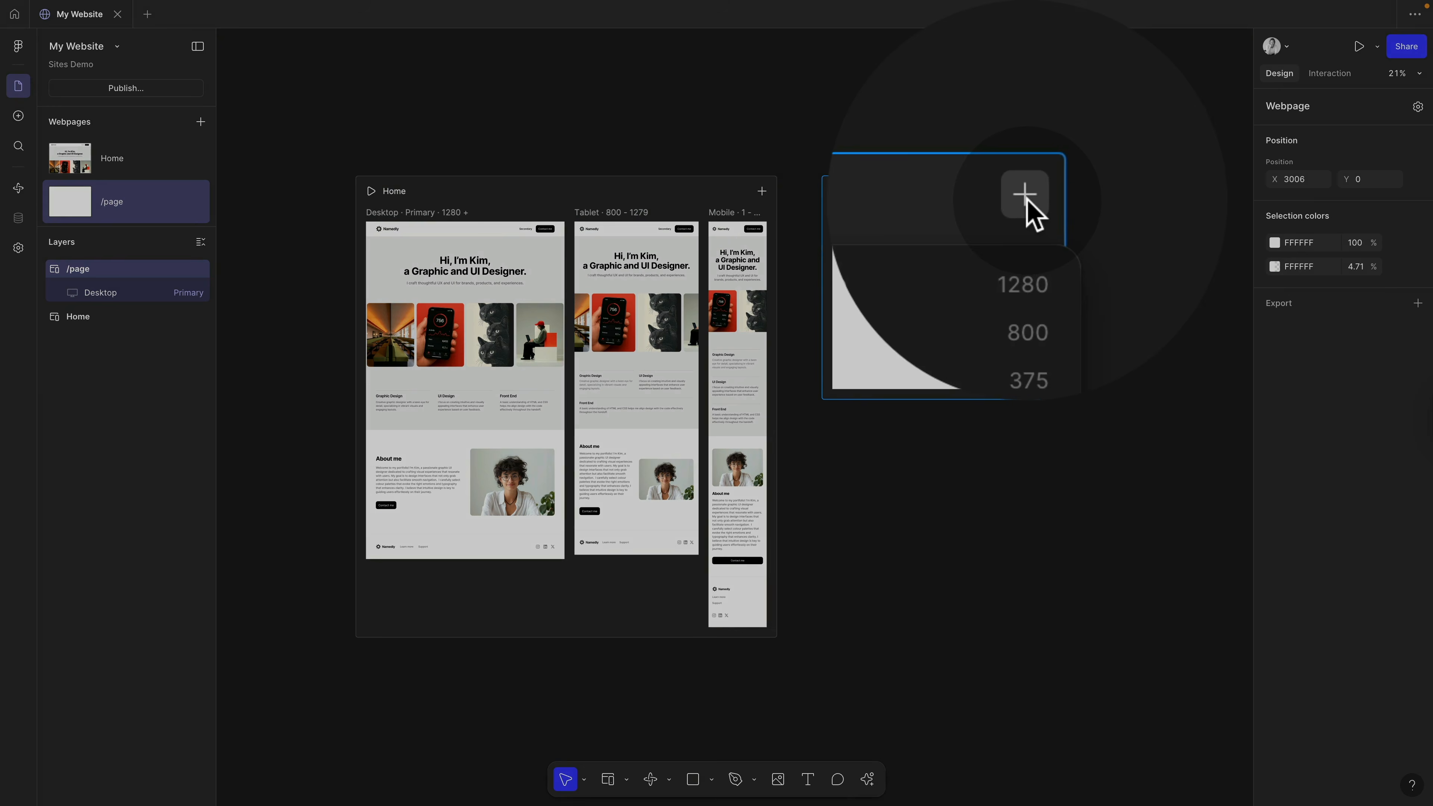
pyautogui.click(984, 247)
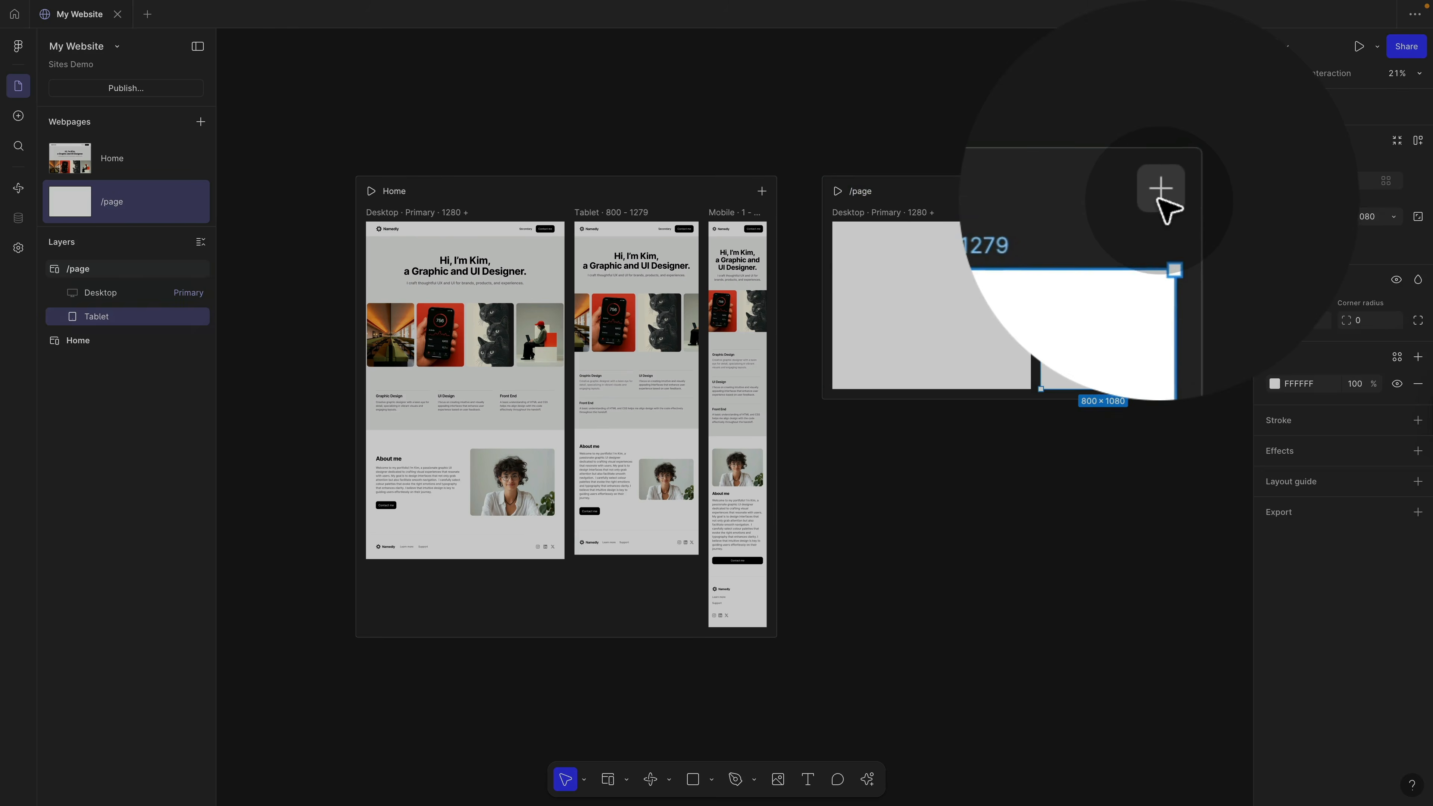
pyautogui.click(1160, 191)
pyautogui.click(1132, 269)
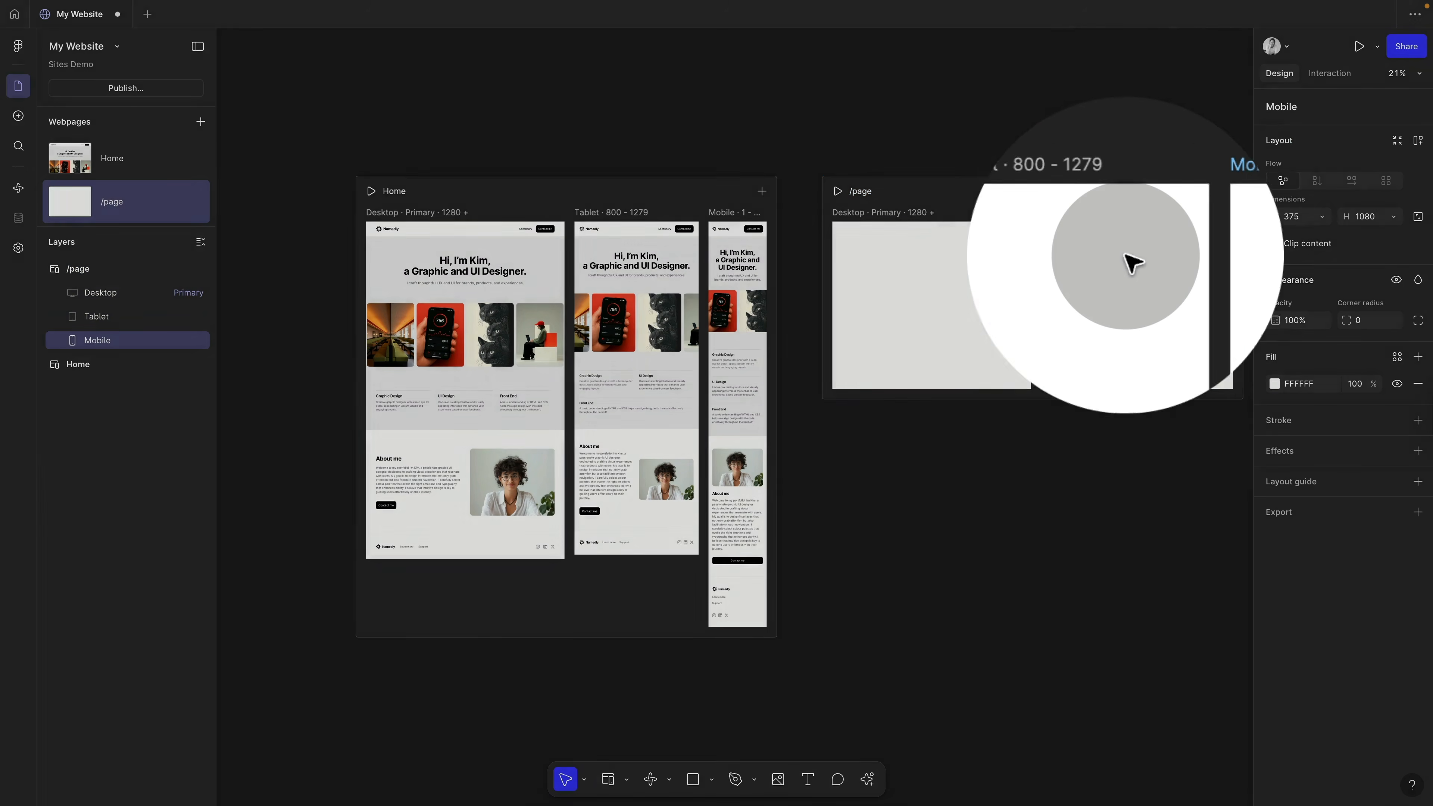
# - Rename the new webpage as /cafe
pyautogui.hscroll(3, 1126, 256)
pyautogui.click(801, 203)
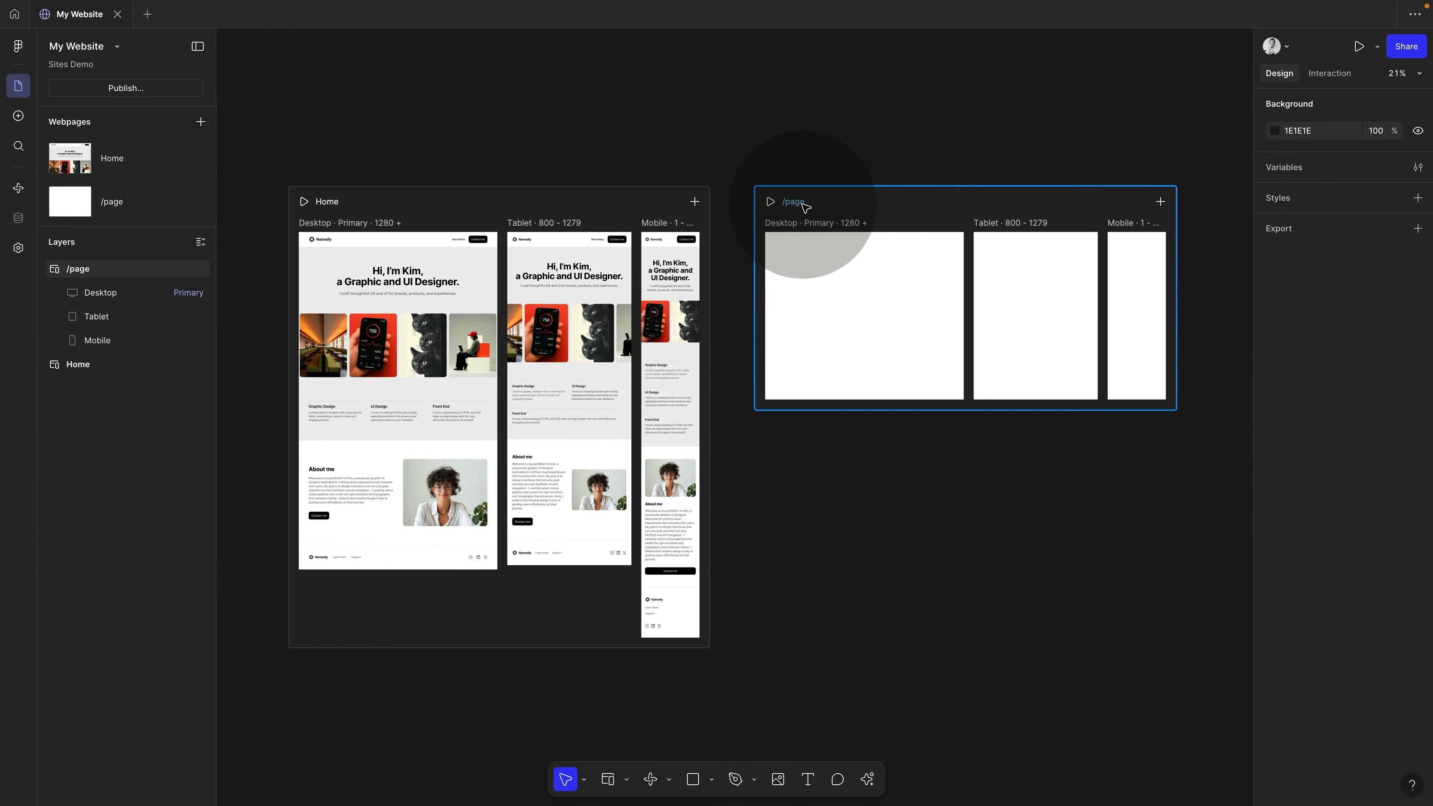
pyautogui.doubleClick(803, 205)
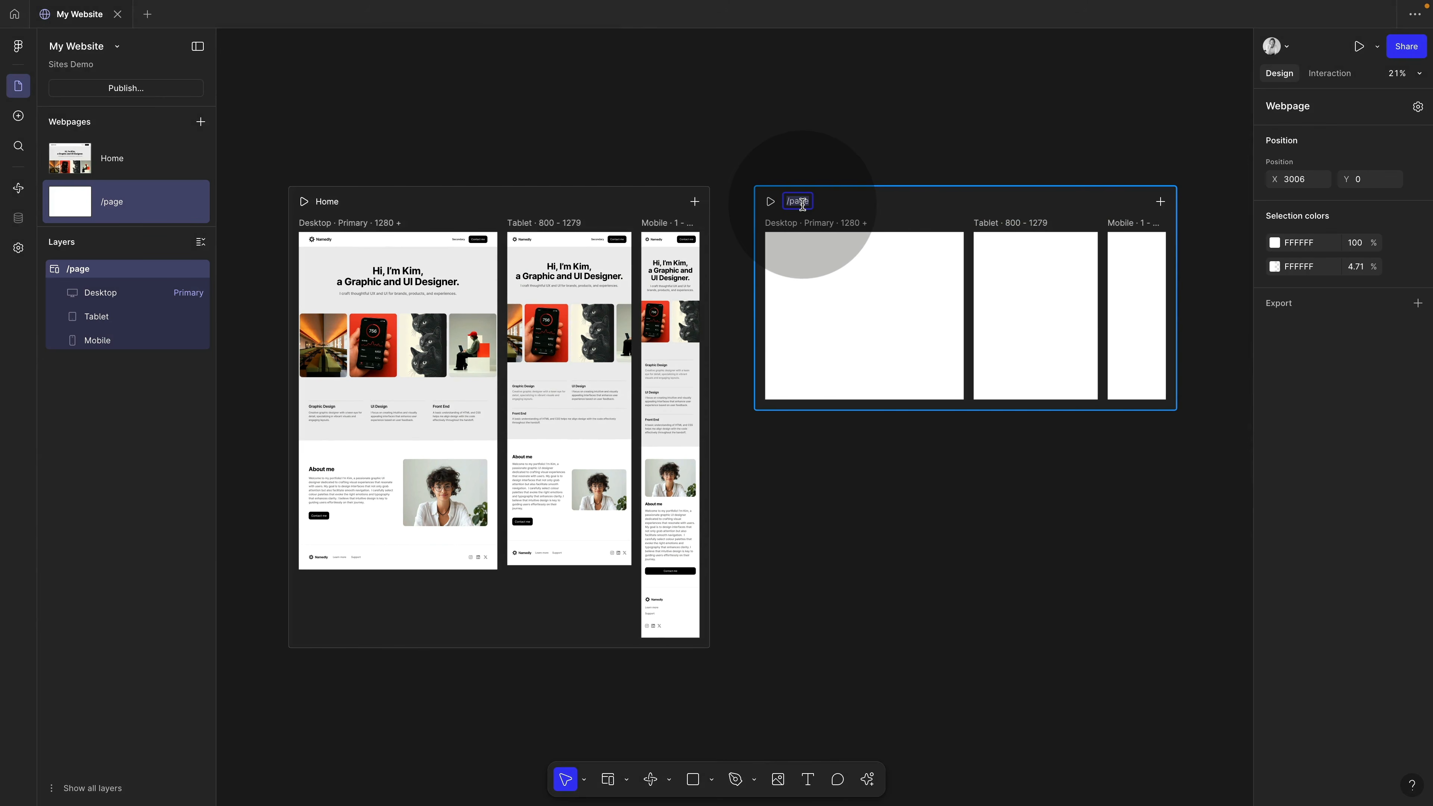
pyautogui.write('cafe')
# - Insert the "Highlight what's great in pictures" image gallery block from Features into the Desktop breakpoint of the /cafe page
pyautogui.click(18, 89)
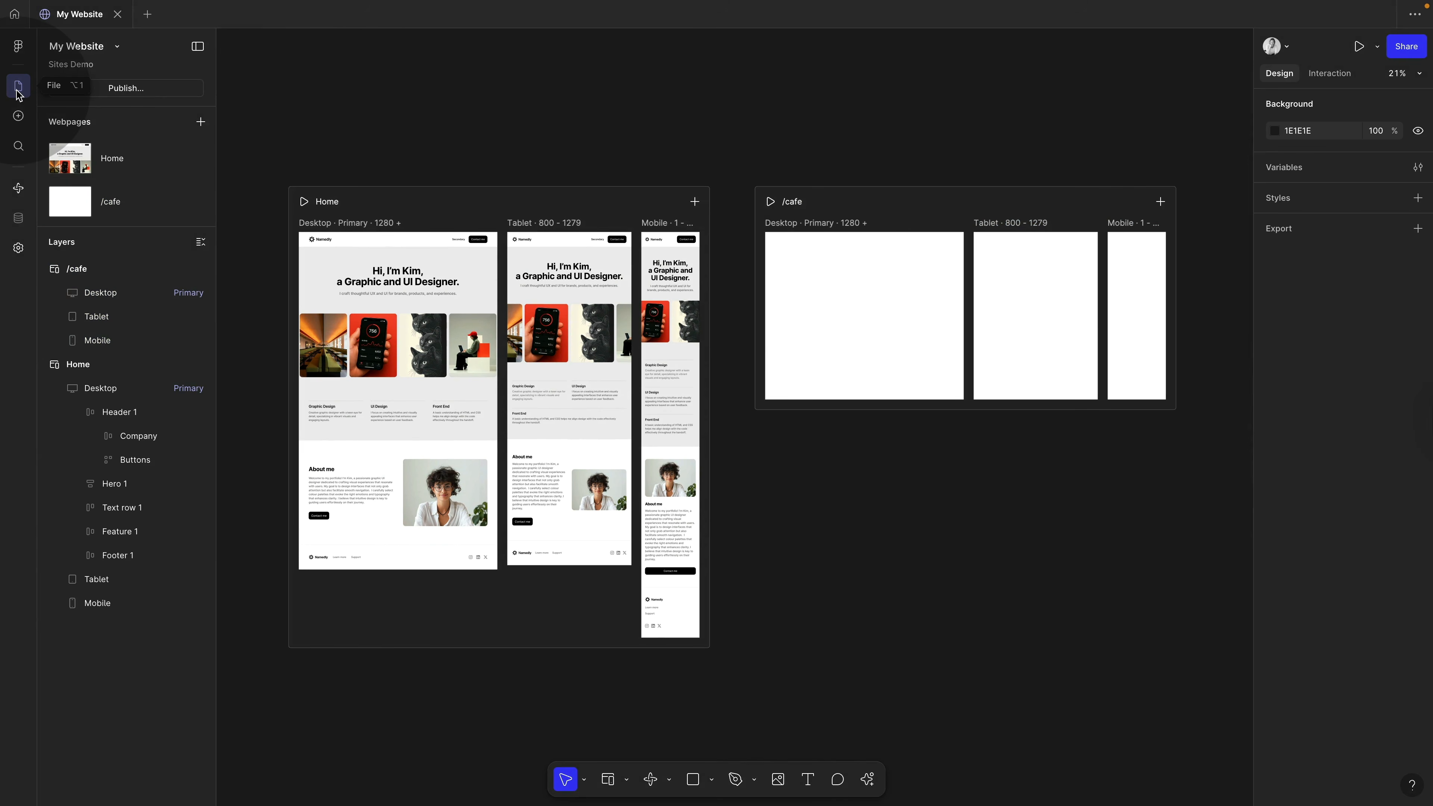
pyautogui.click(19, 121)
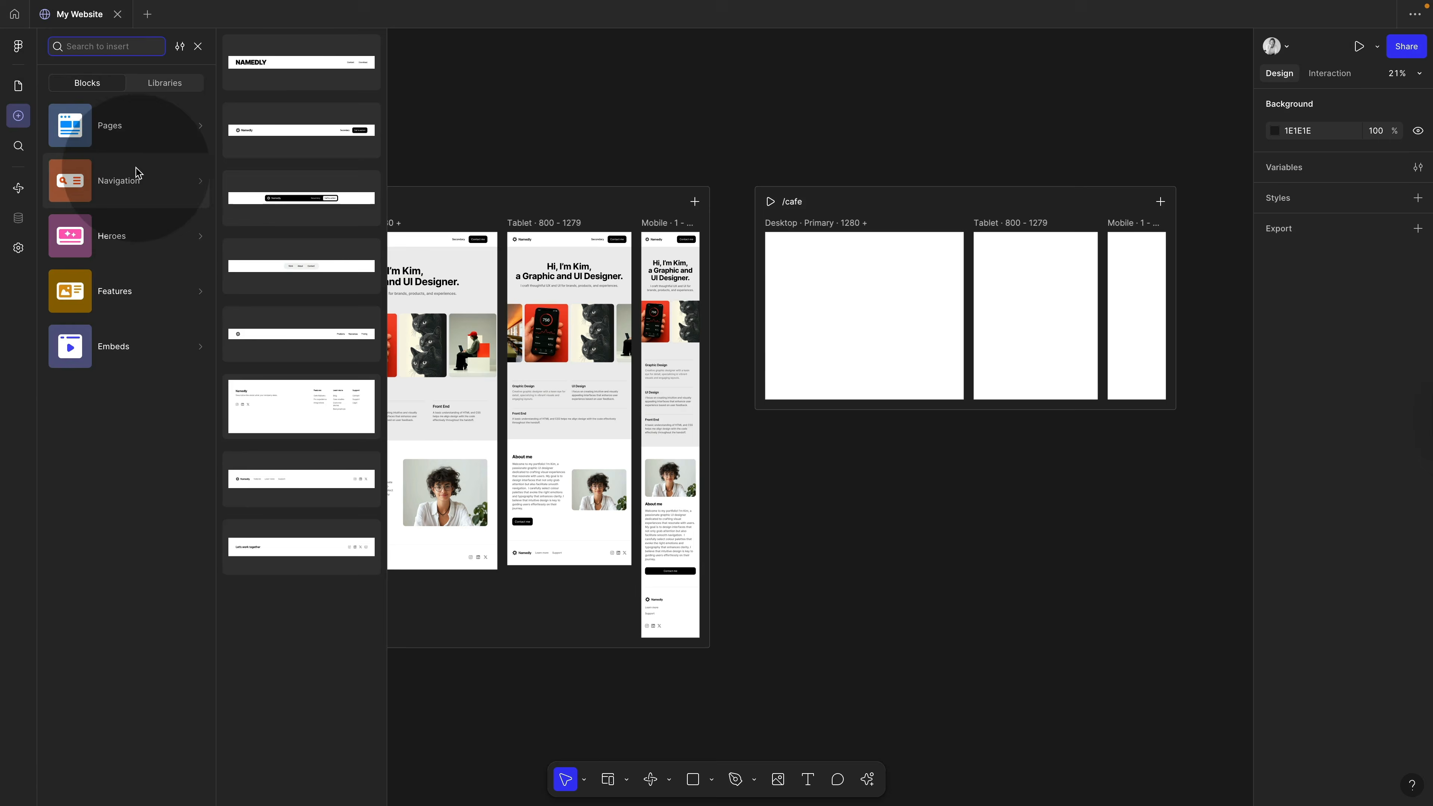
pyautogui.moveTo(130, 294)
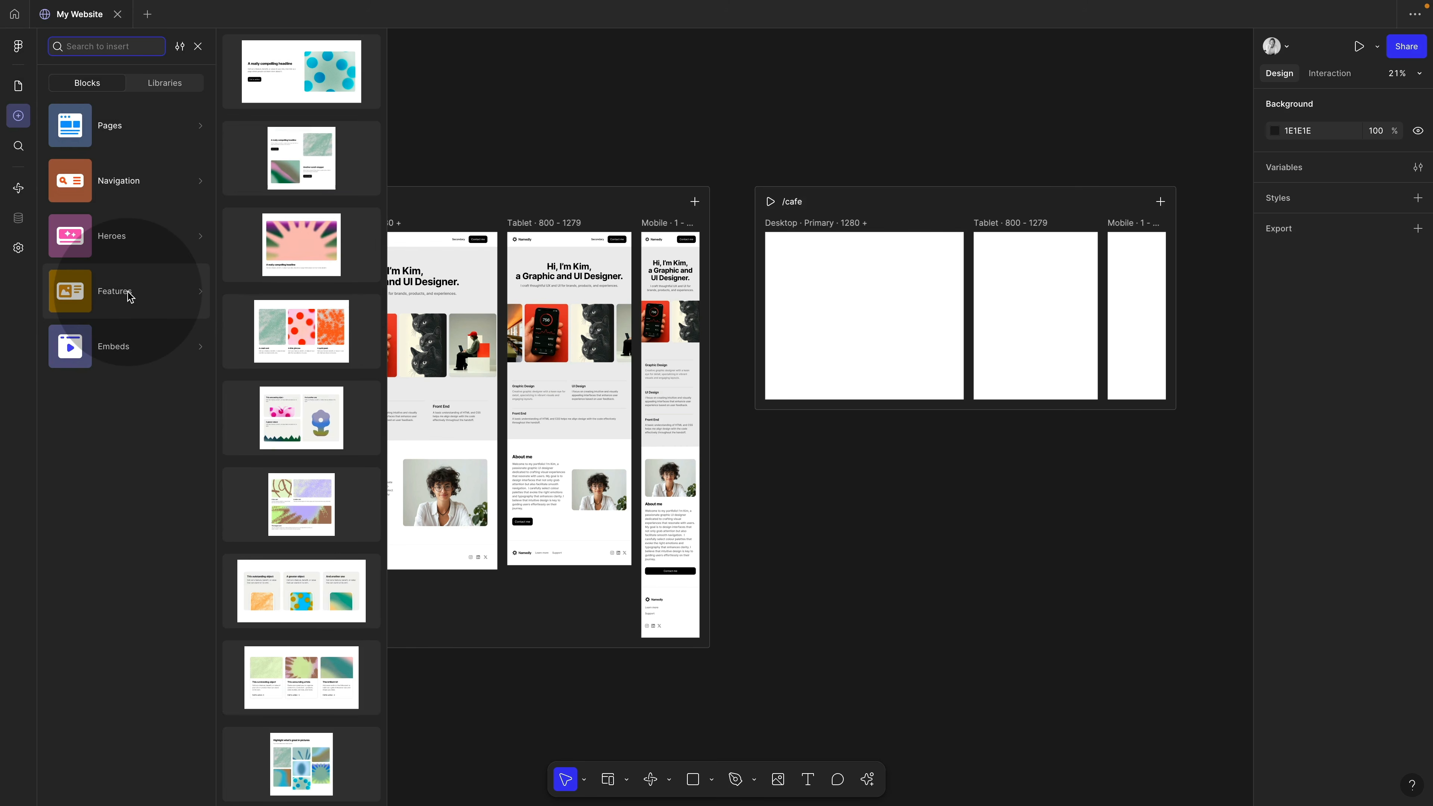
pyautogui.click(129, 293)
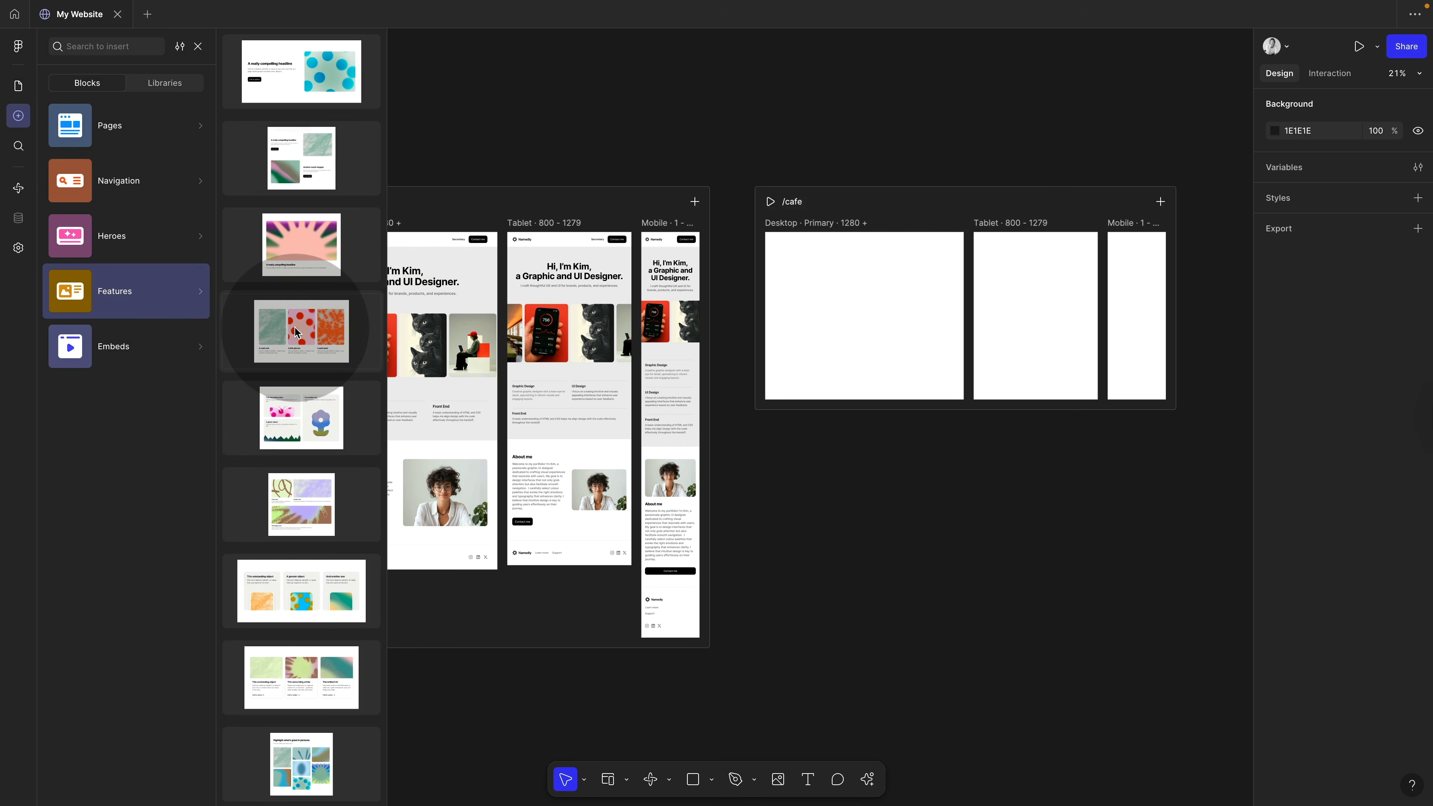
pyautogui.scroll(-6, 296, 332)
pyautogui.moveTo(282, 404); pyautogui.dragTo(866, 347)
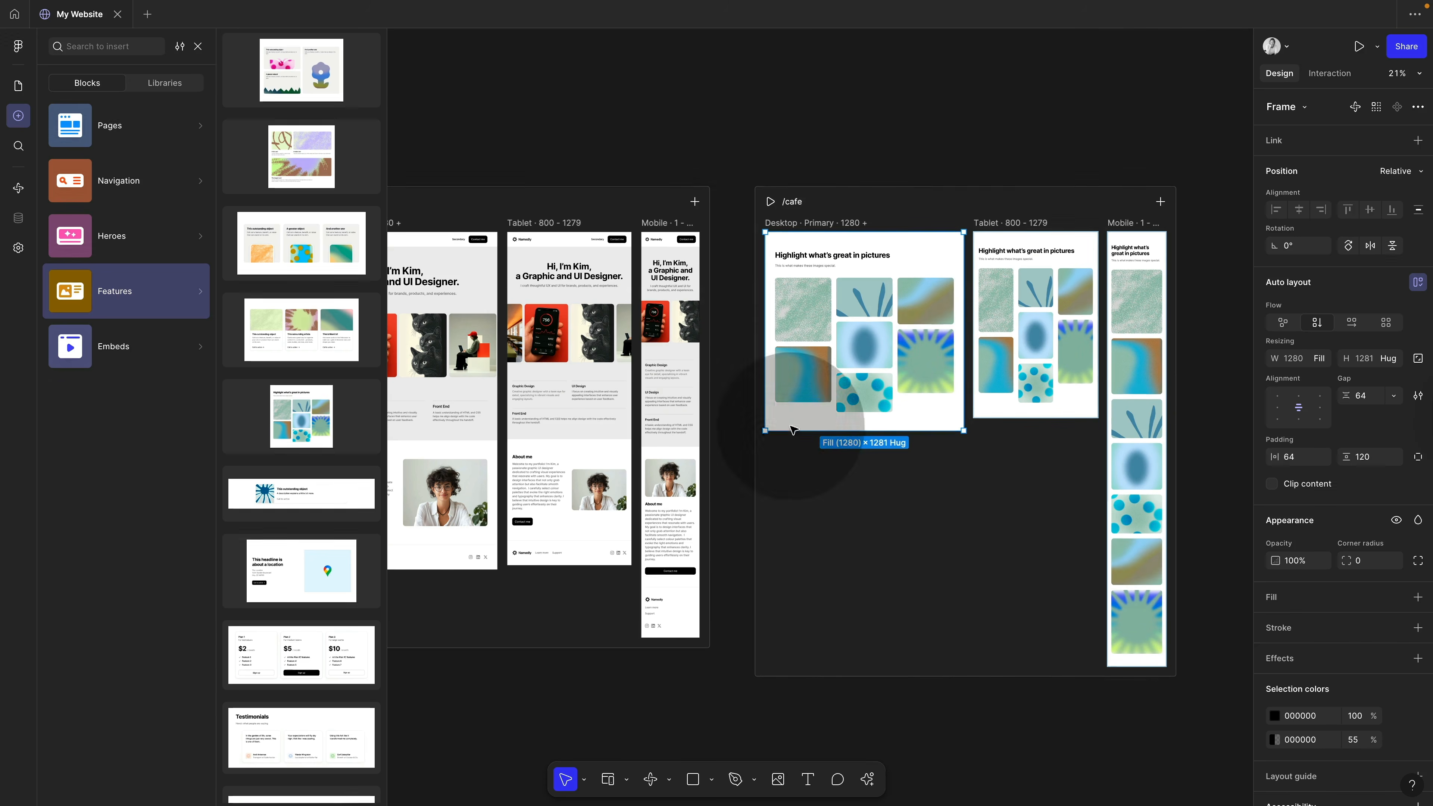
# - Copy the header from the Home Desktop breakpoint into /cafe's Desktop and move it above the picture gallery
pyautogui.click(454, 246)
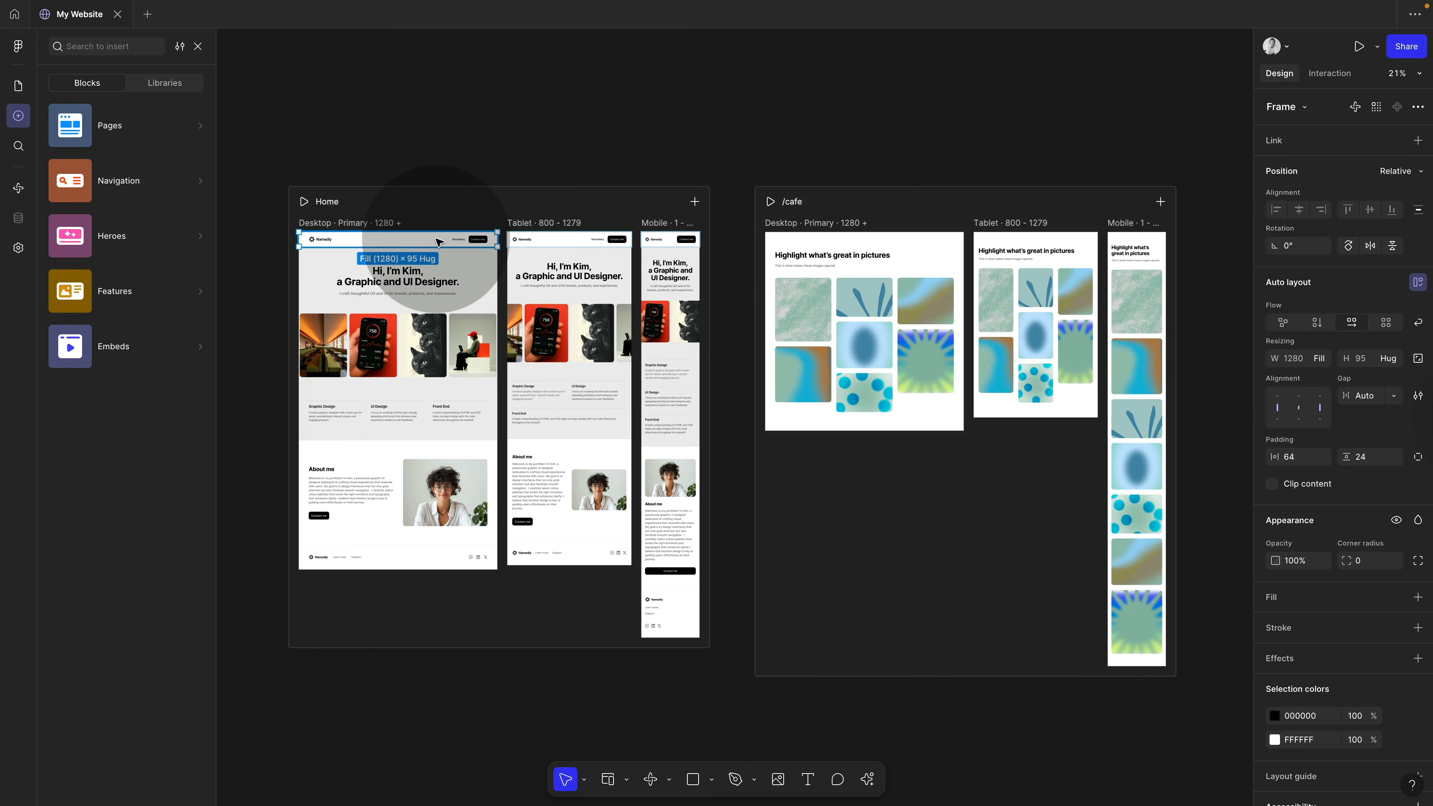
pyautogui.scroll(3, 457, 244)
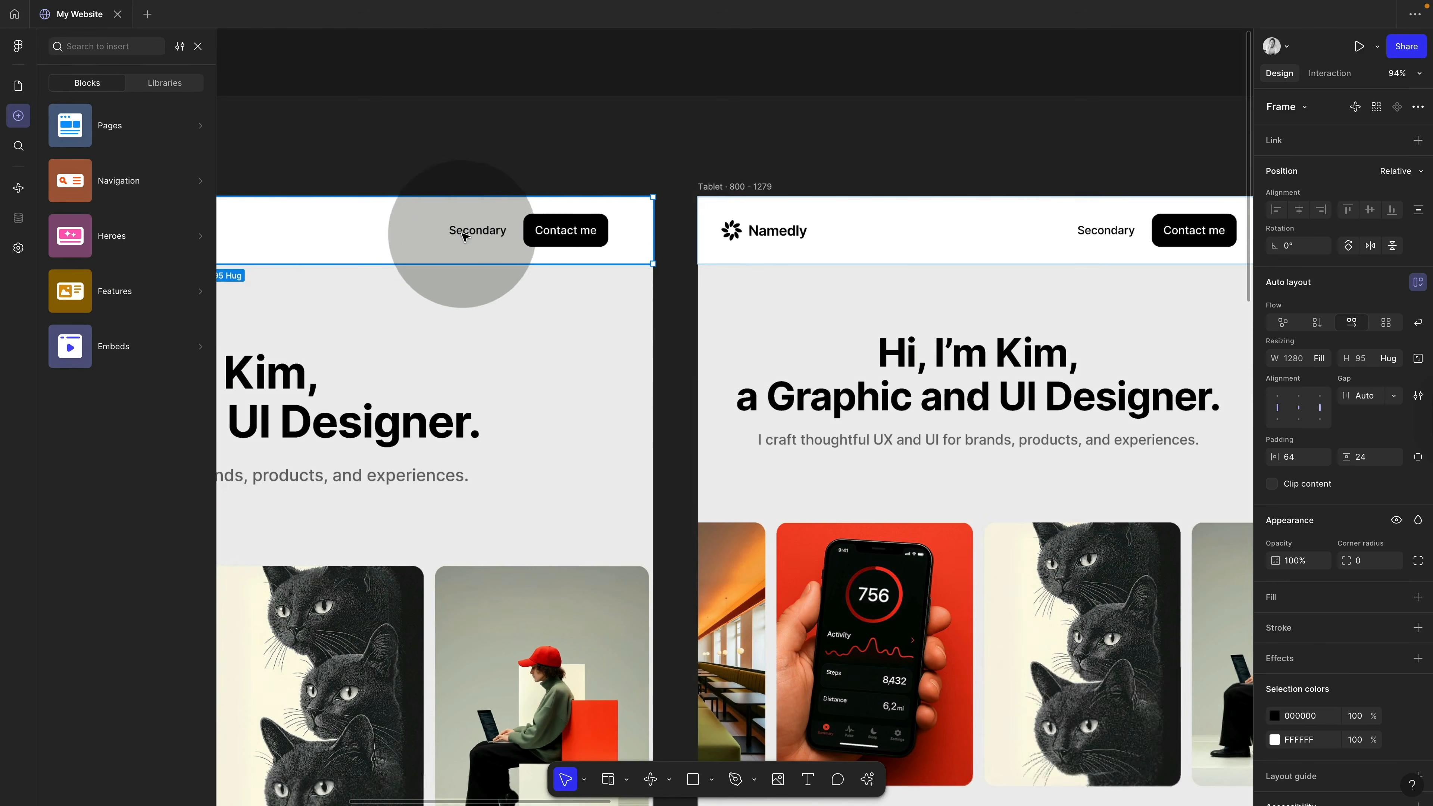
pyautogui.scroll(-3, 504, 228)
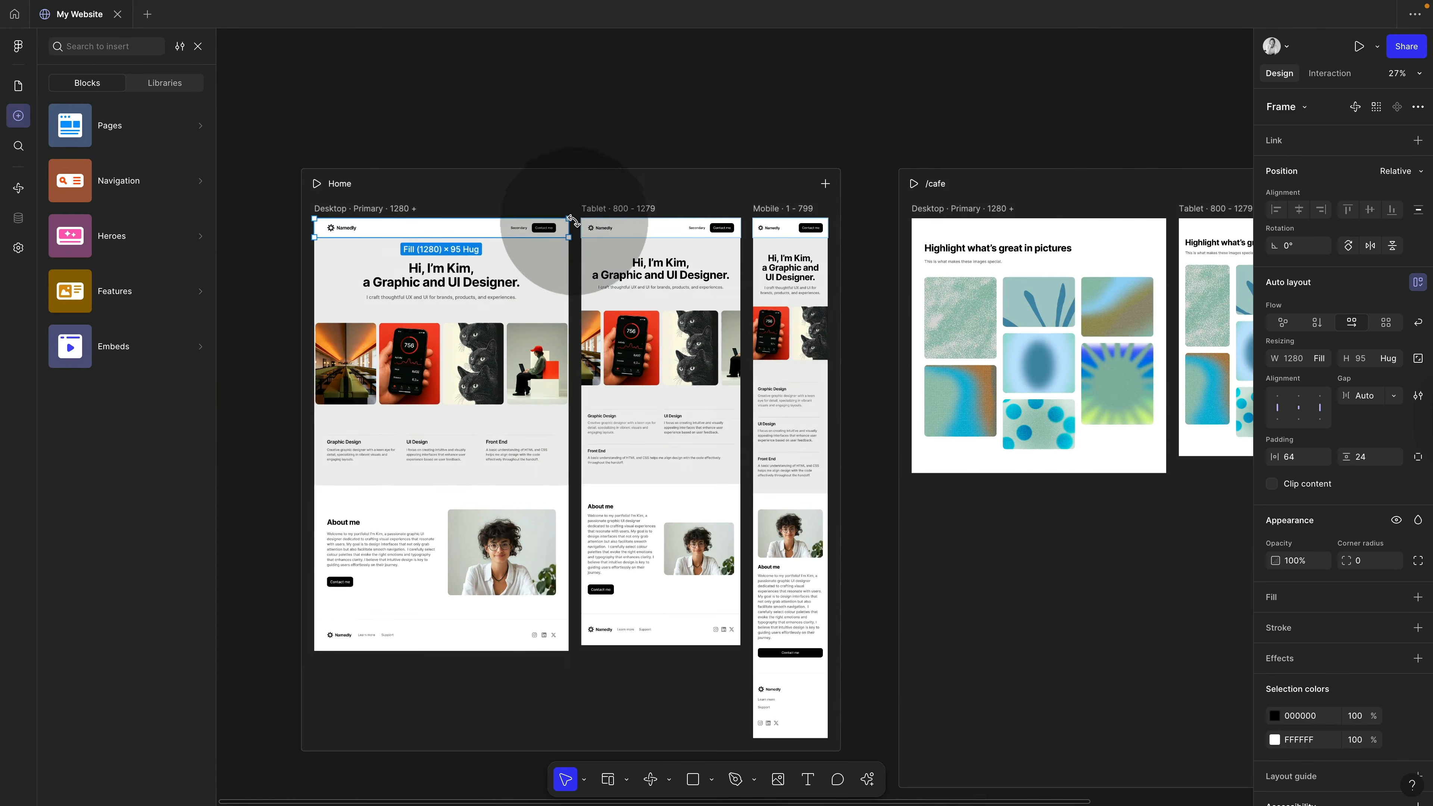
pyautogui.press('super+c')
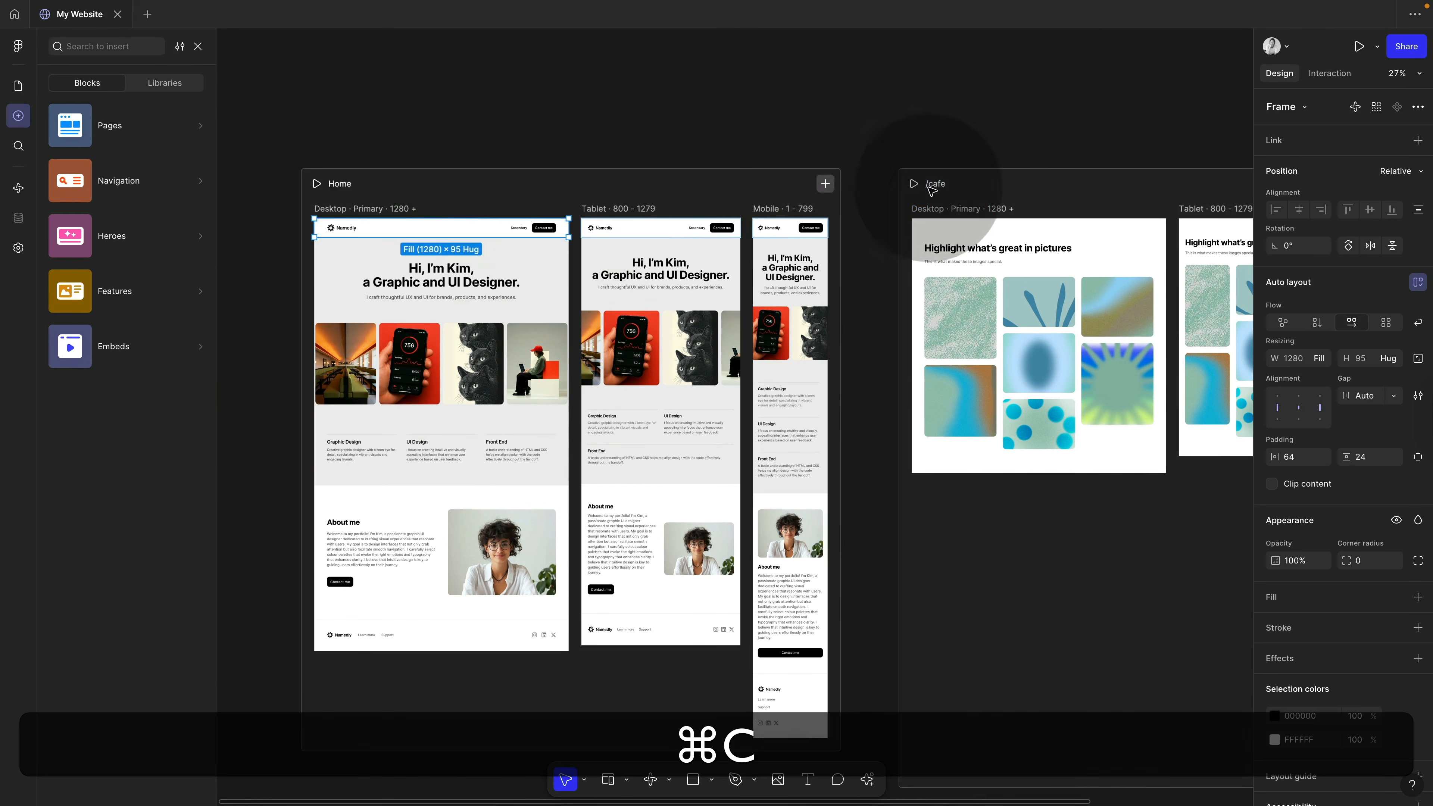
pyautogui.click(961, 210)
pyautogui.press('super+v')
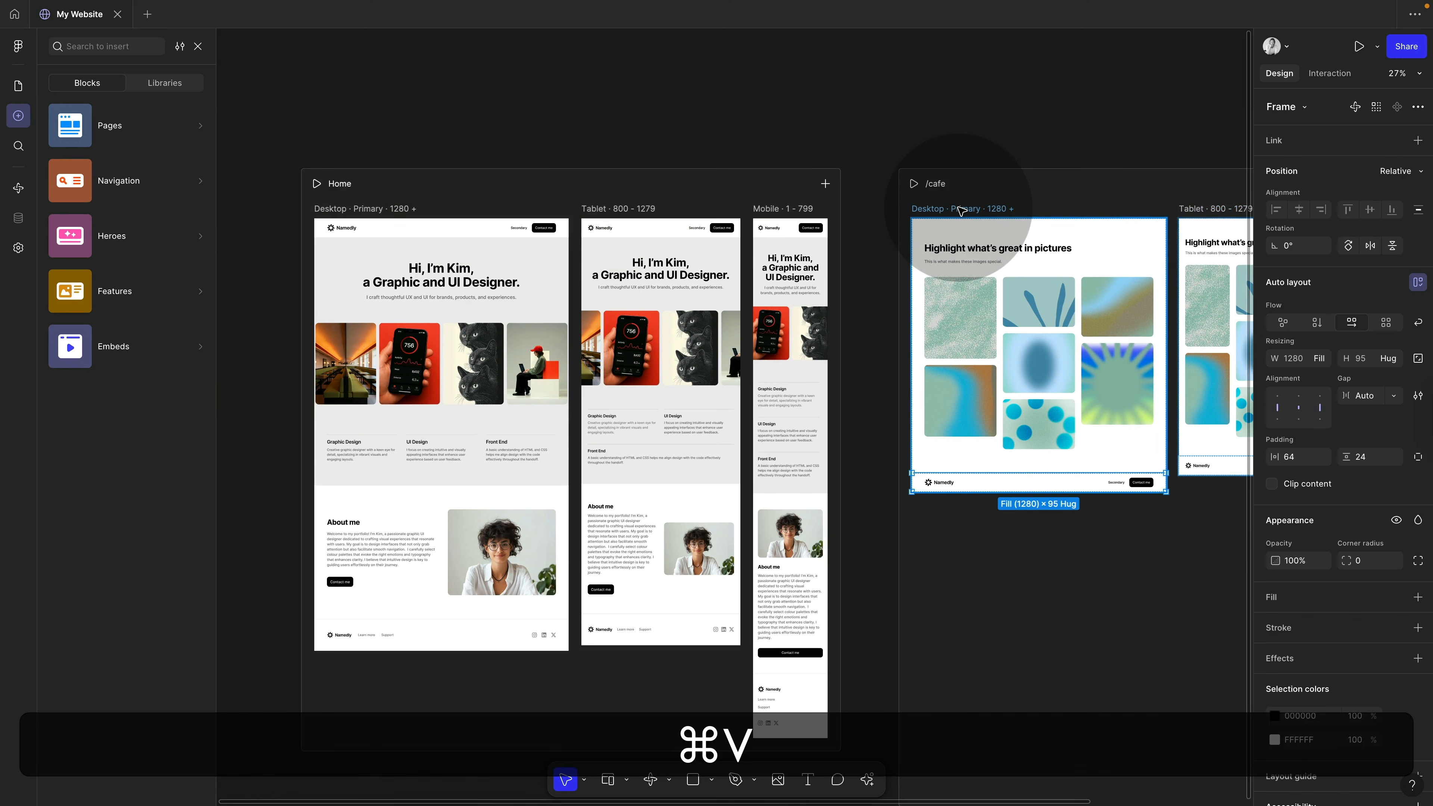
pyautogui.hscroll(5, 1010, 468)
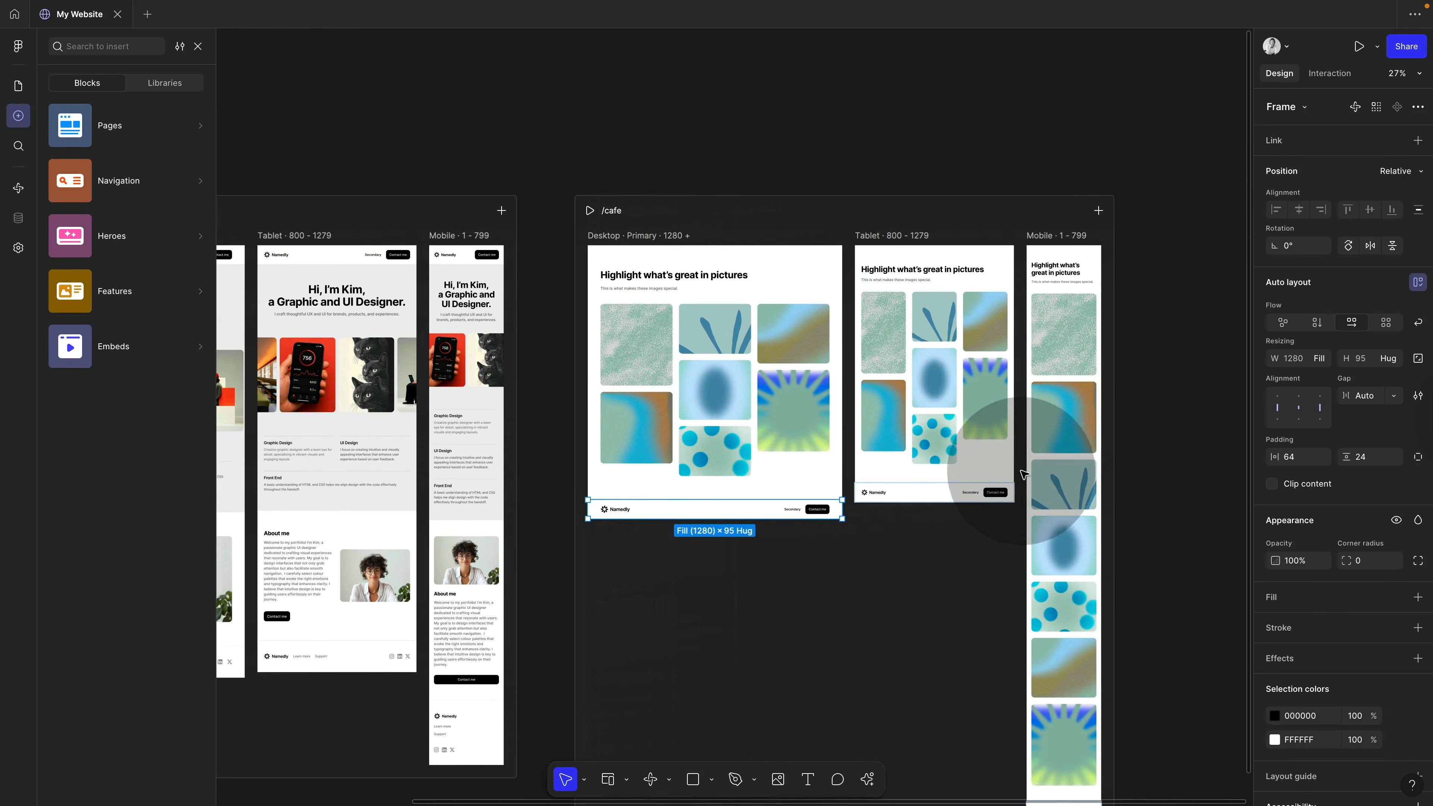
pyautogui.press('Up')
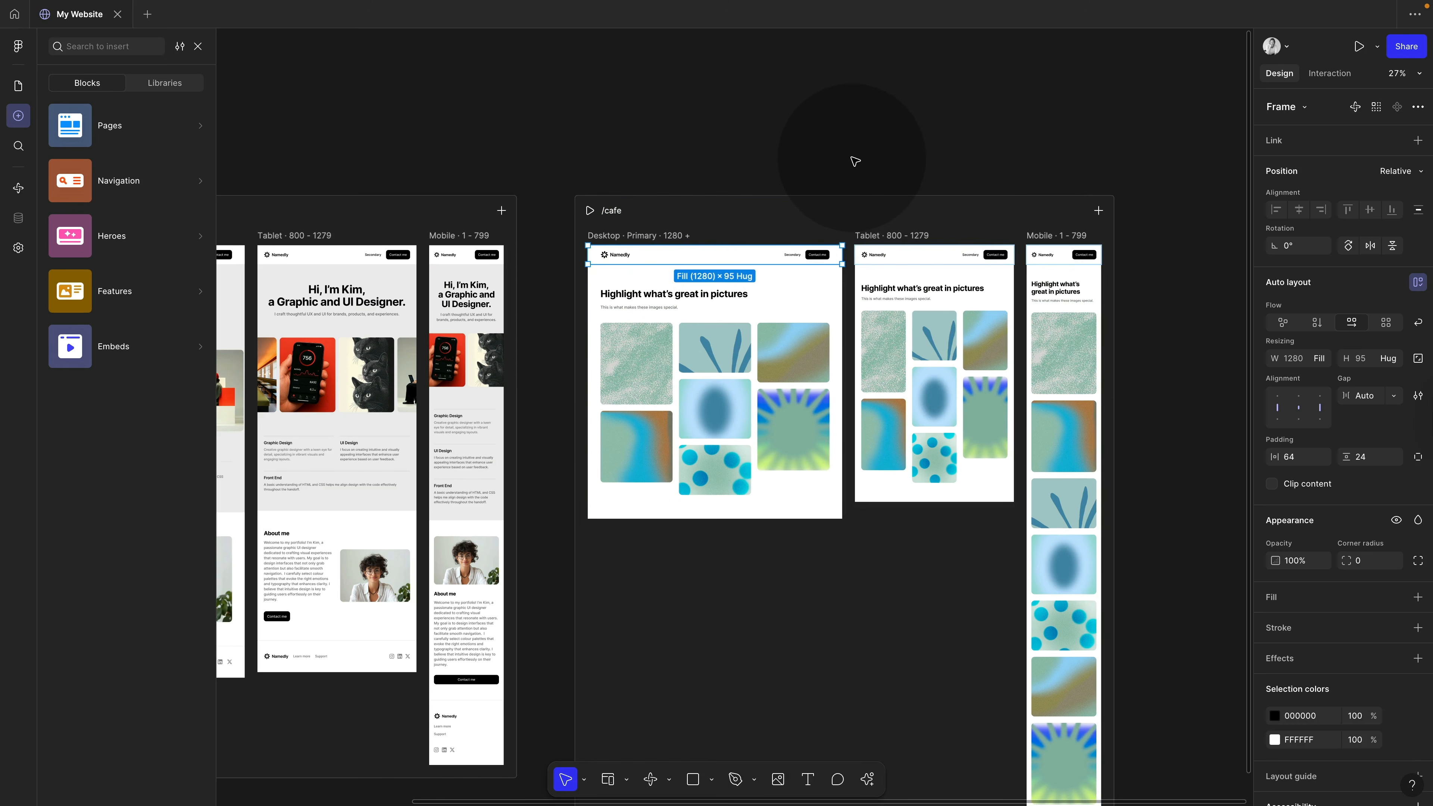
pyautogui.click(855, 162)
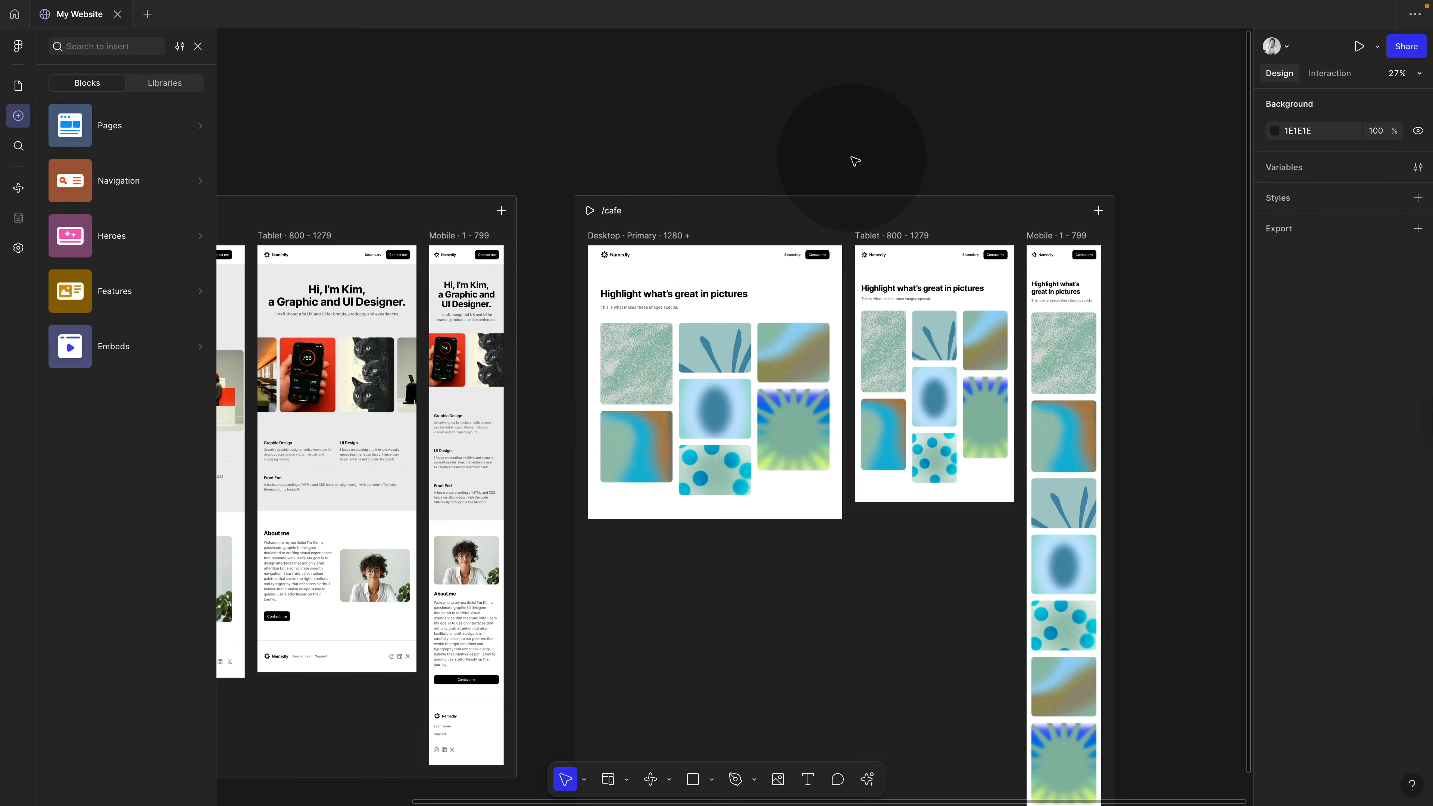
# - Insert the Text Group Half block from Features below the picture gallery on /cafe's Desktop breakpoint
pyautogui.scroll(-5, 555, 297)
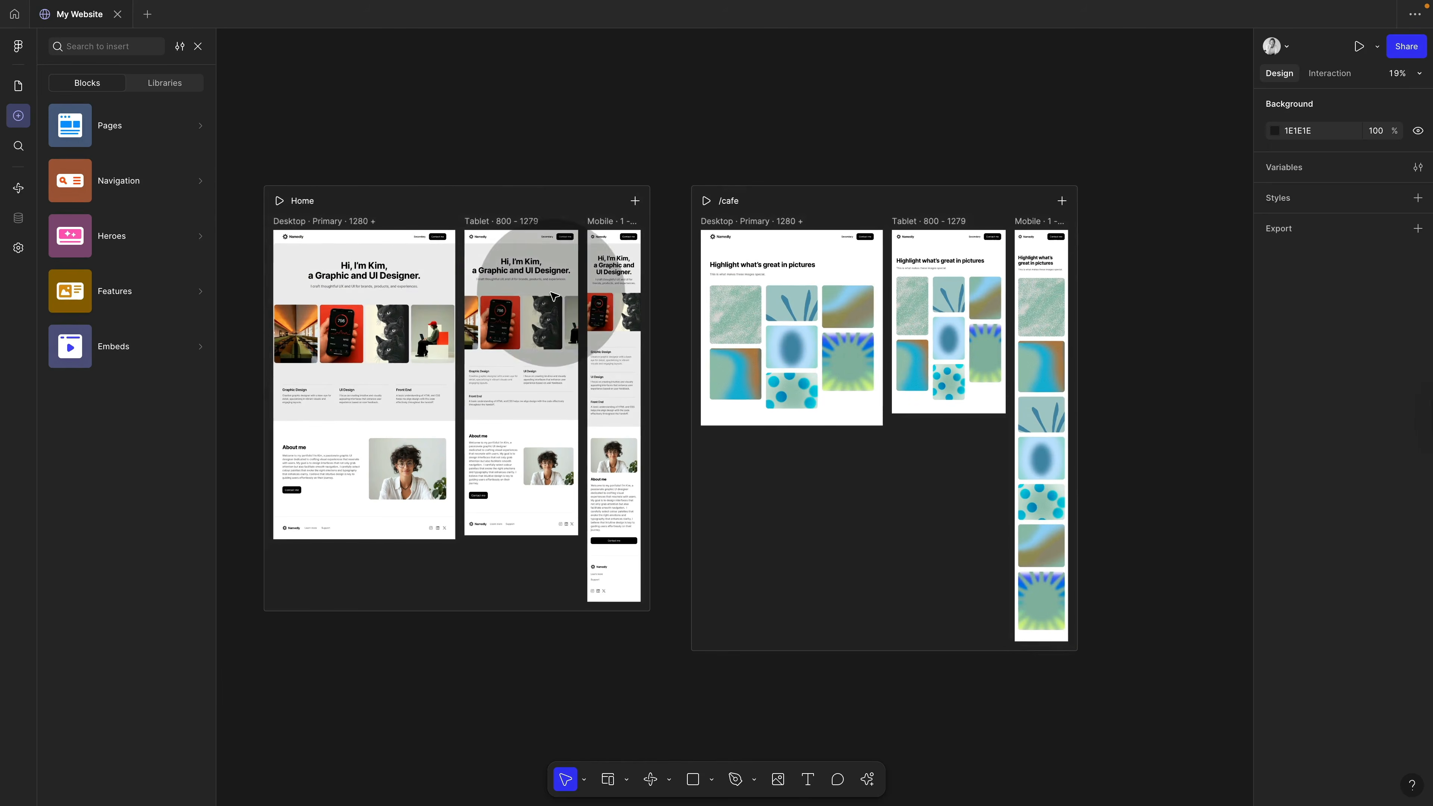
pyautogui.click(163, 291)
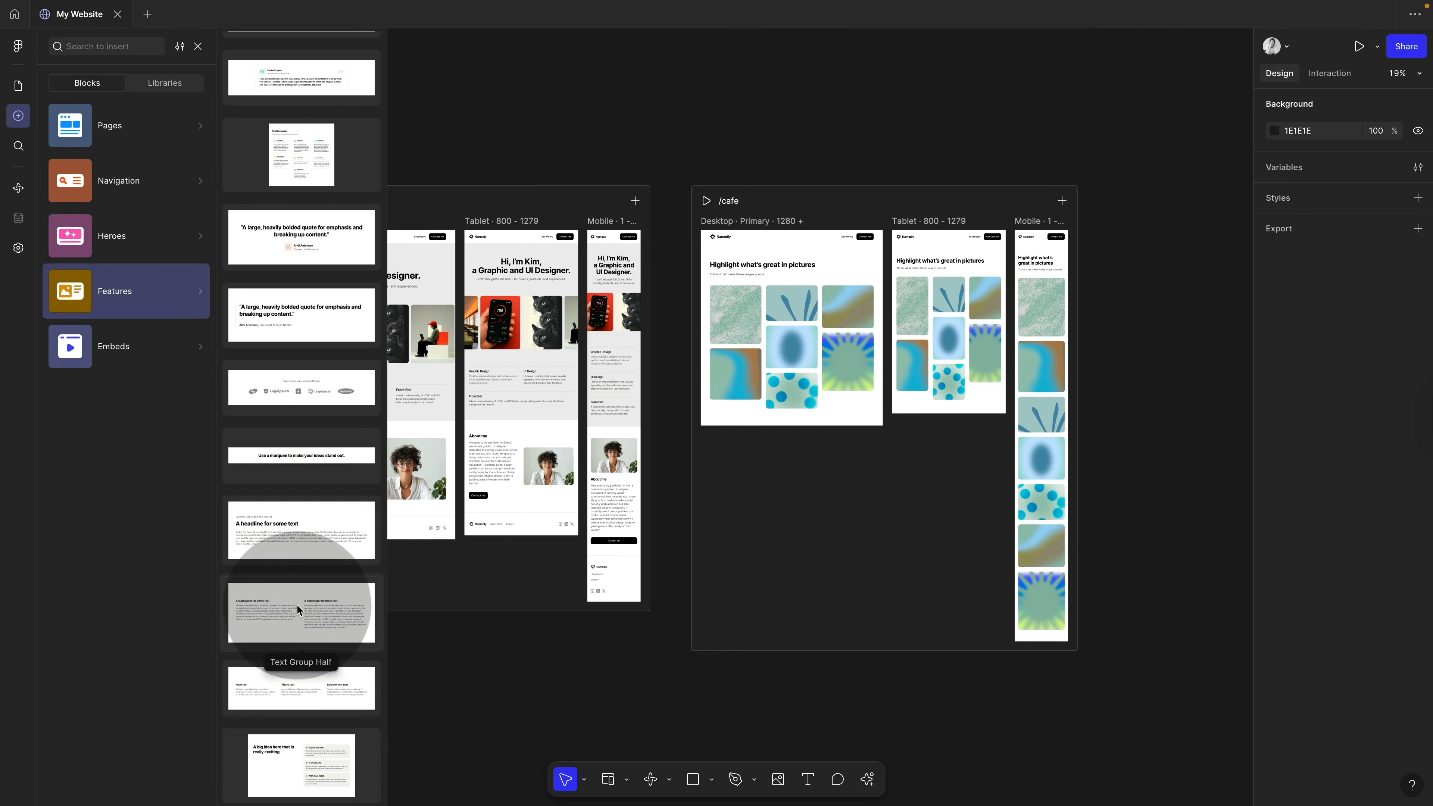
pyautogui.moveTo(302, 614); pyautogui.dragTo(791, 408)
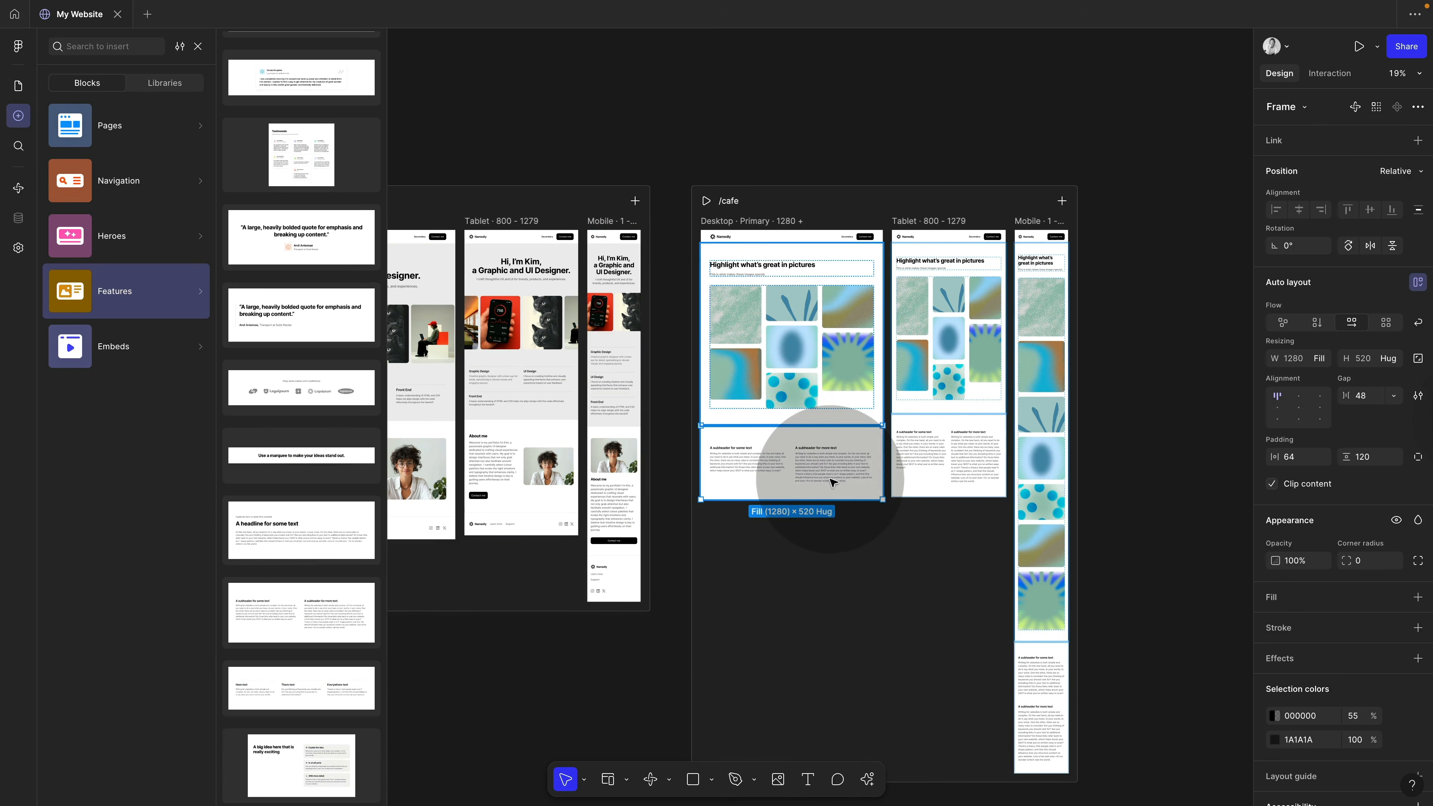
# - Copy the footer from the Home Desktop breakpoint and paste it at the end of /cafe's Desktop breakpoint
pyautogui.click(443, 534)
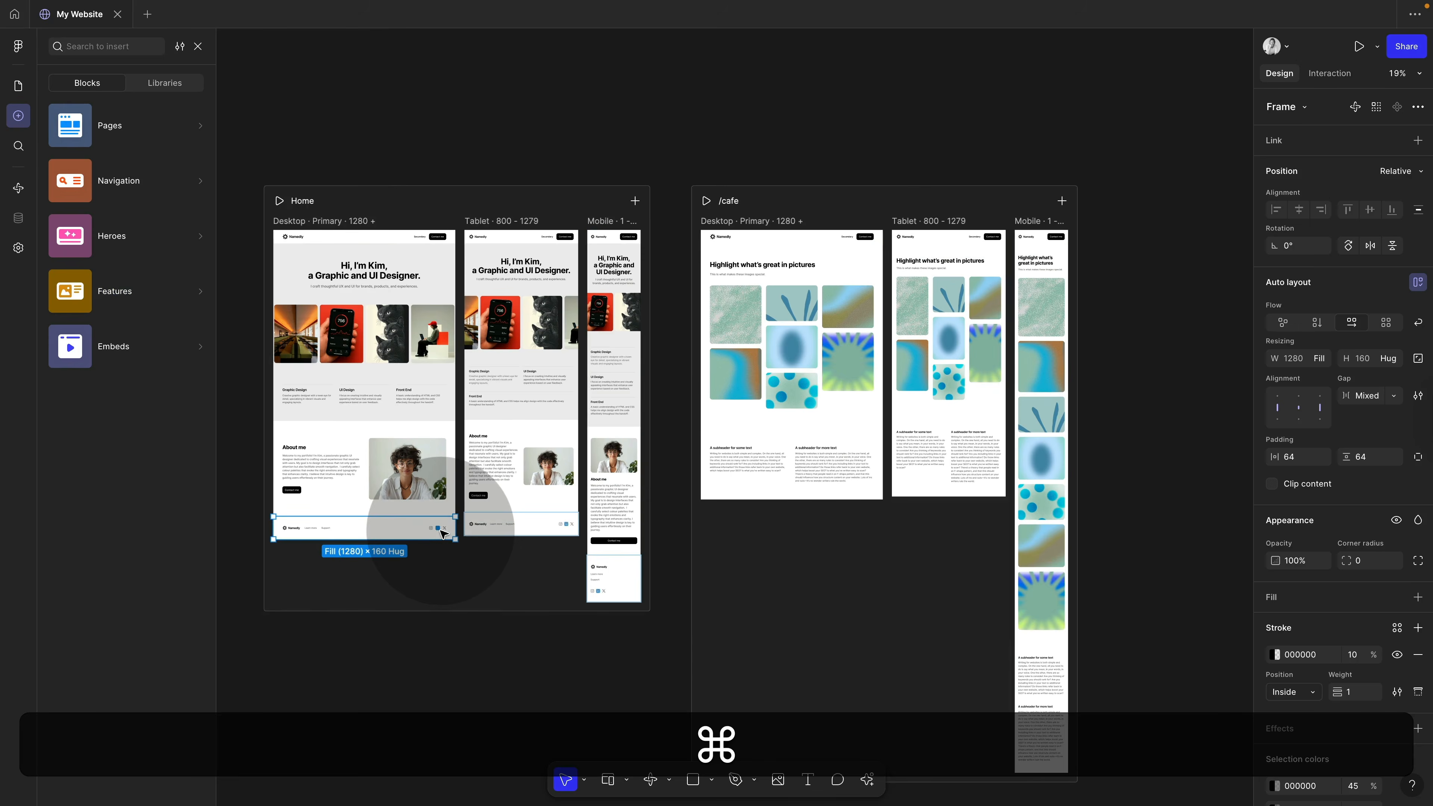
pyautogui.press('super+c')
pyautogui.click(760, 230)
pyautogui.press('super+v')
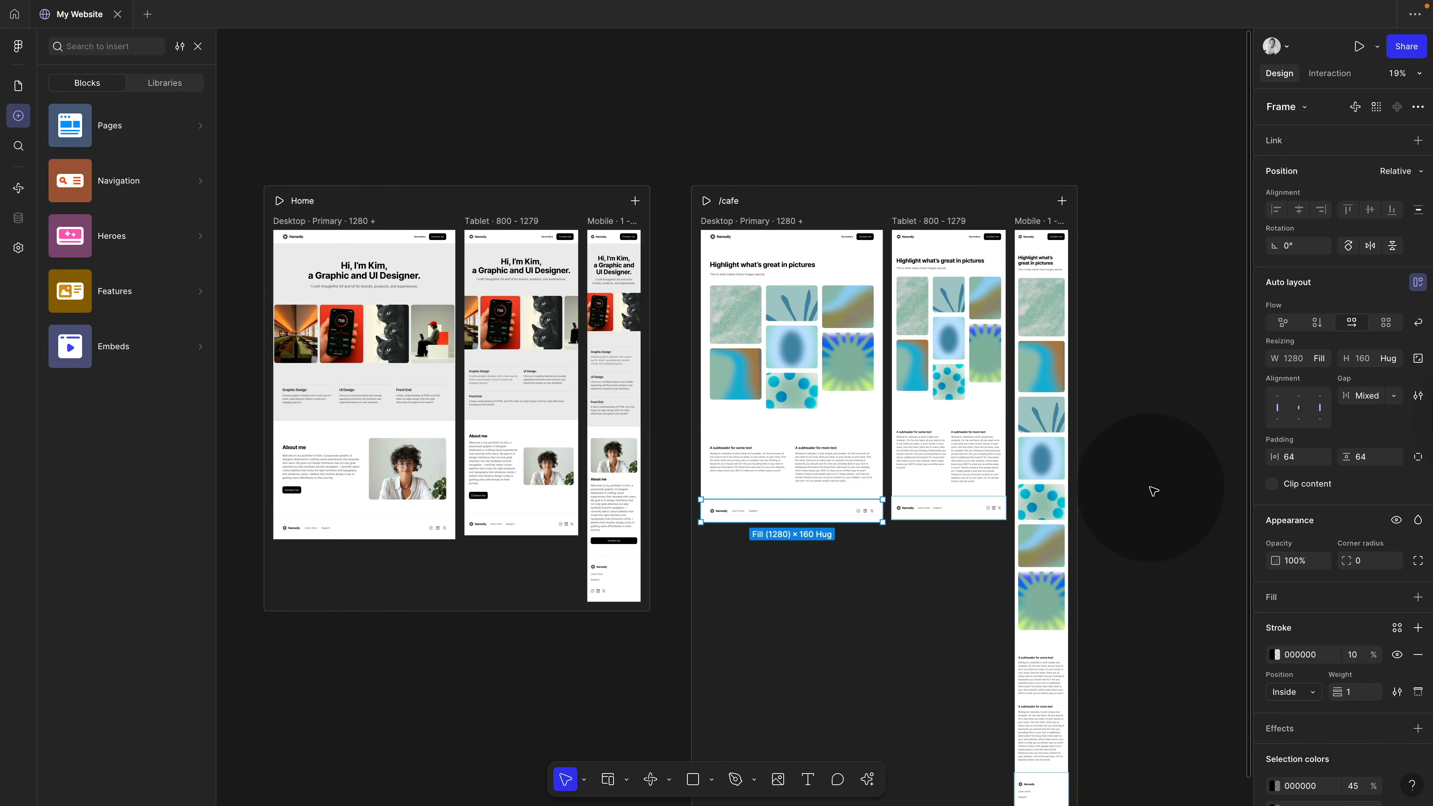
pyautogui.click(1153, 490)
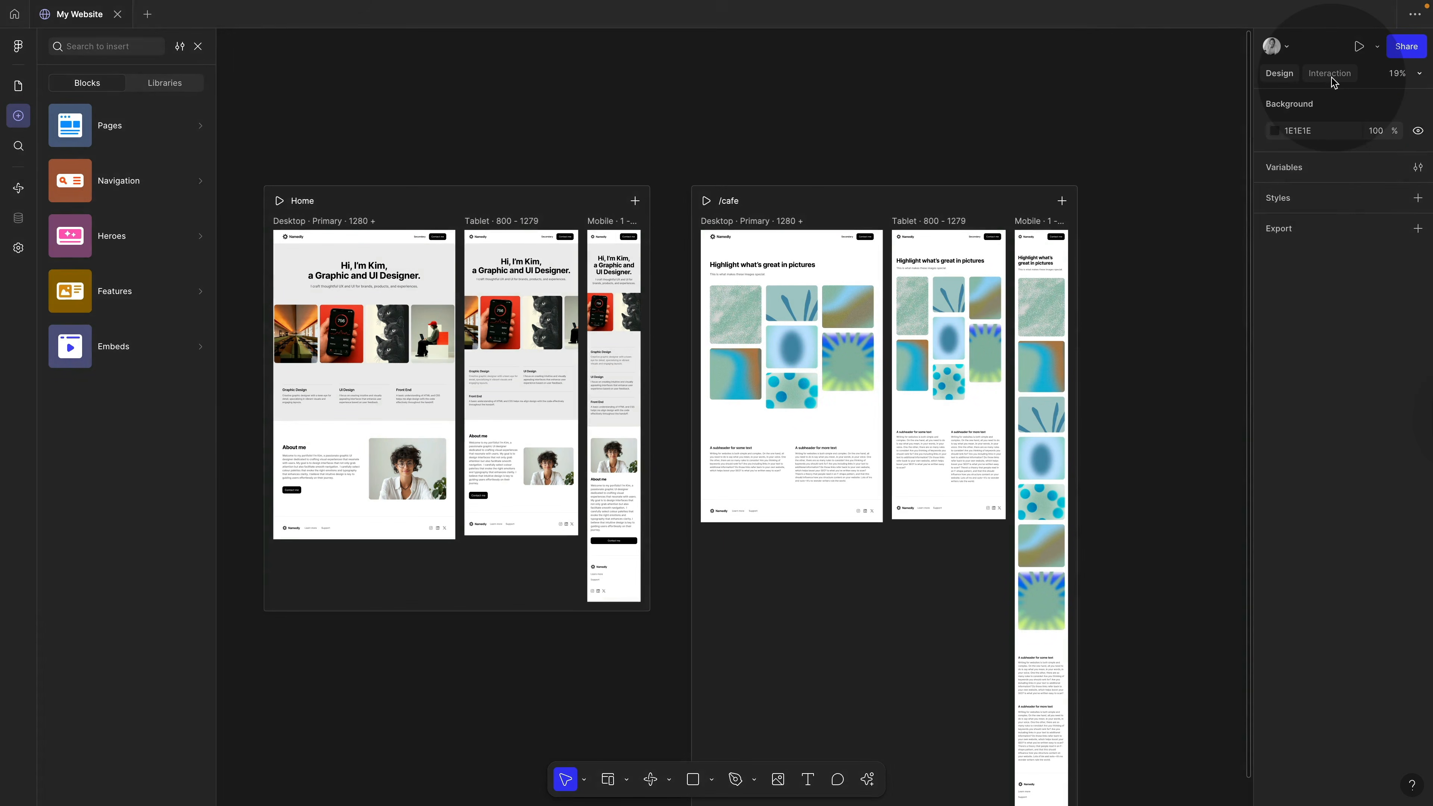
# - Link the first hero image, the cafe interior, on the Home Desktop breakpoint to the /cafe page
pyautogui.click(1330, 75)
pyautogui.click(309, 345)
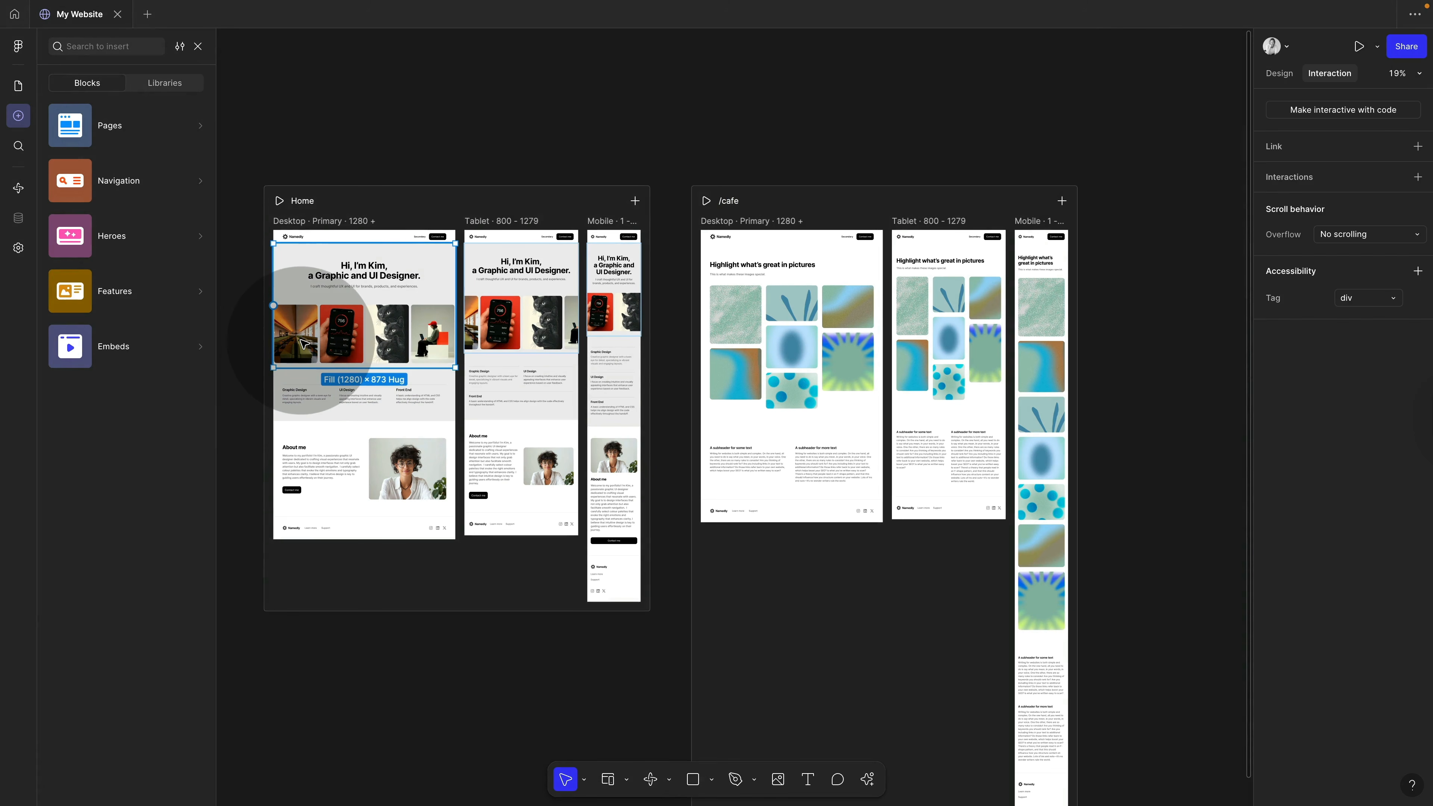
pyautogui.click(310, 359)
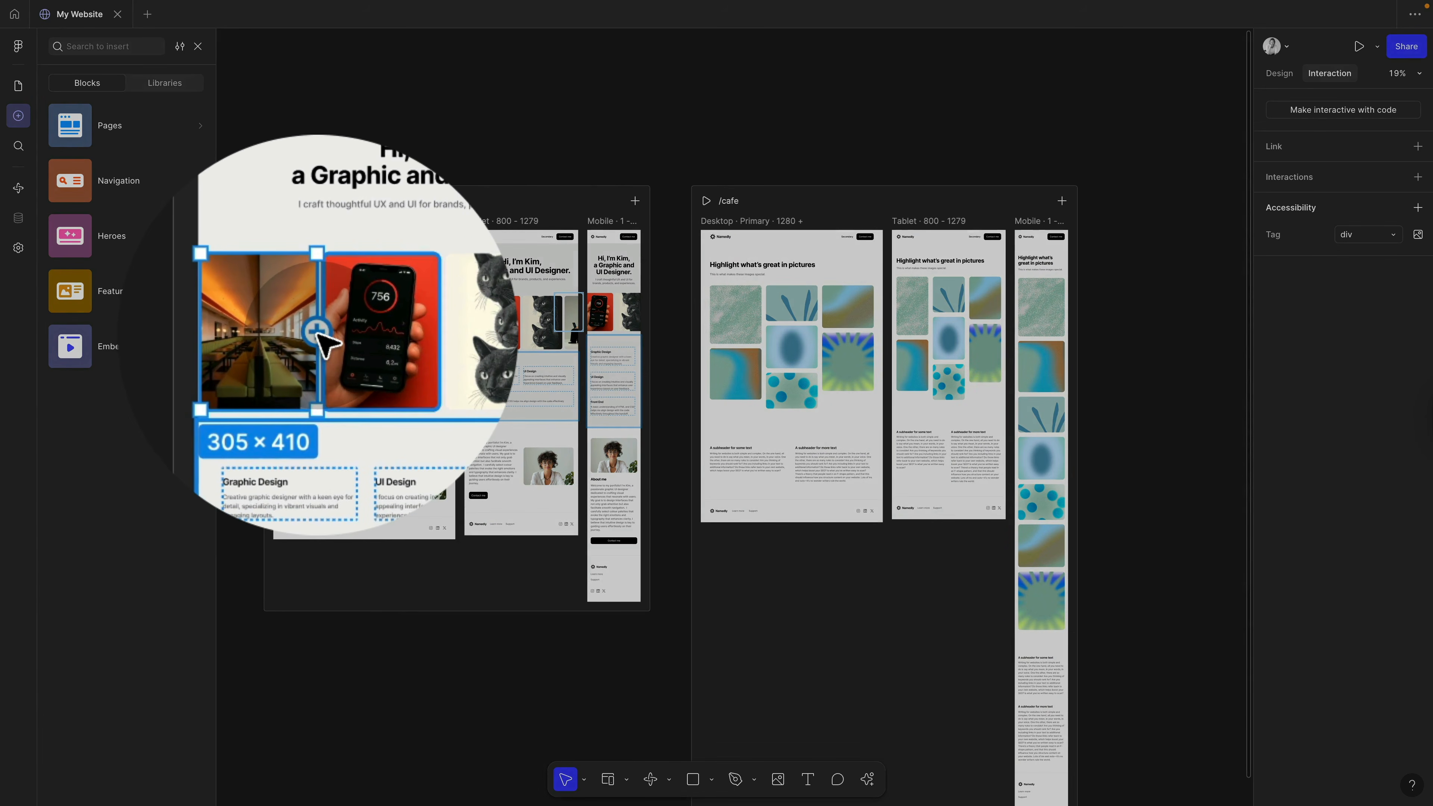
pyautogui.moveTo(317, 334); pyautogui.dragTo(706, 337)
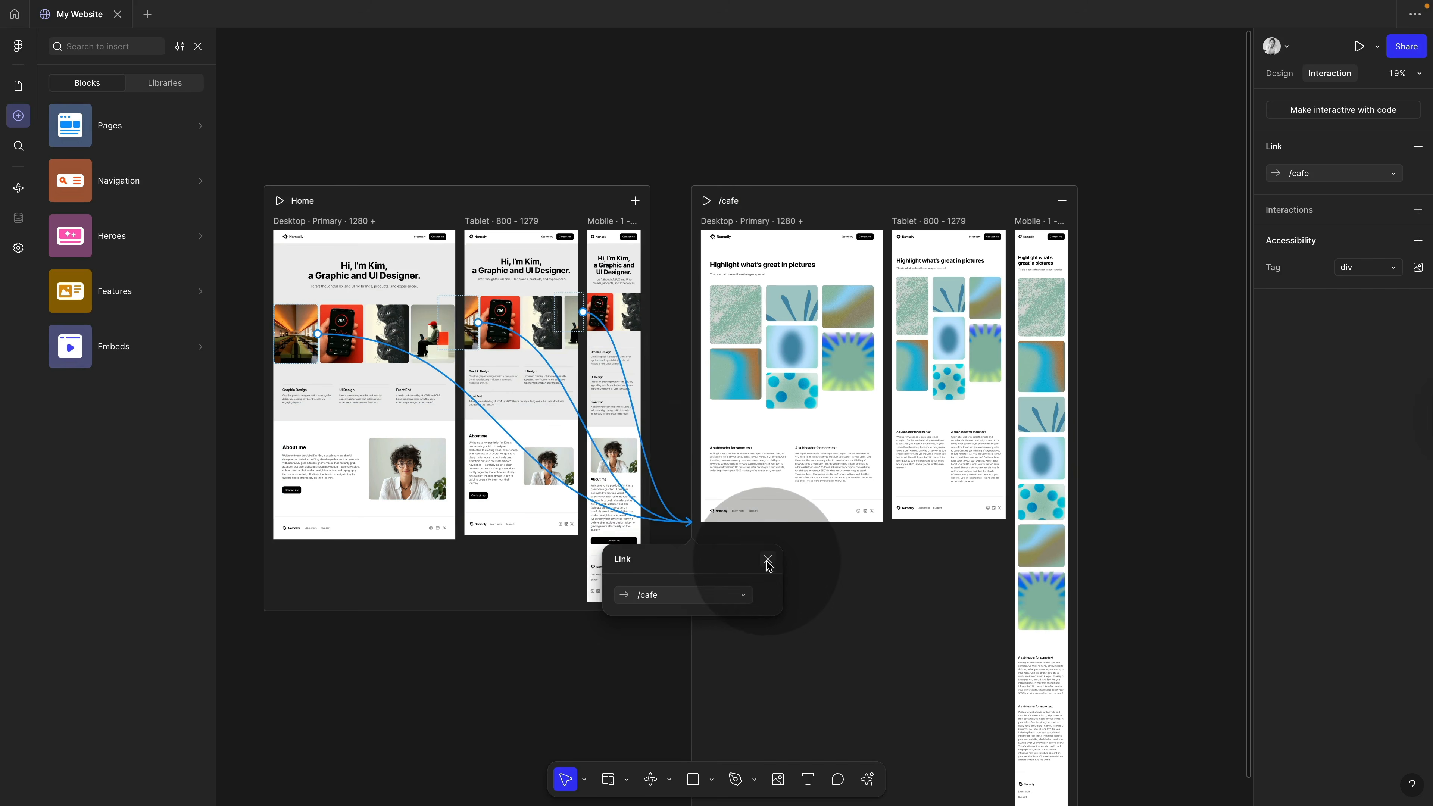
pyautogui.click(767, 560)
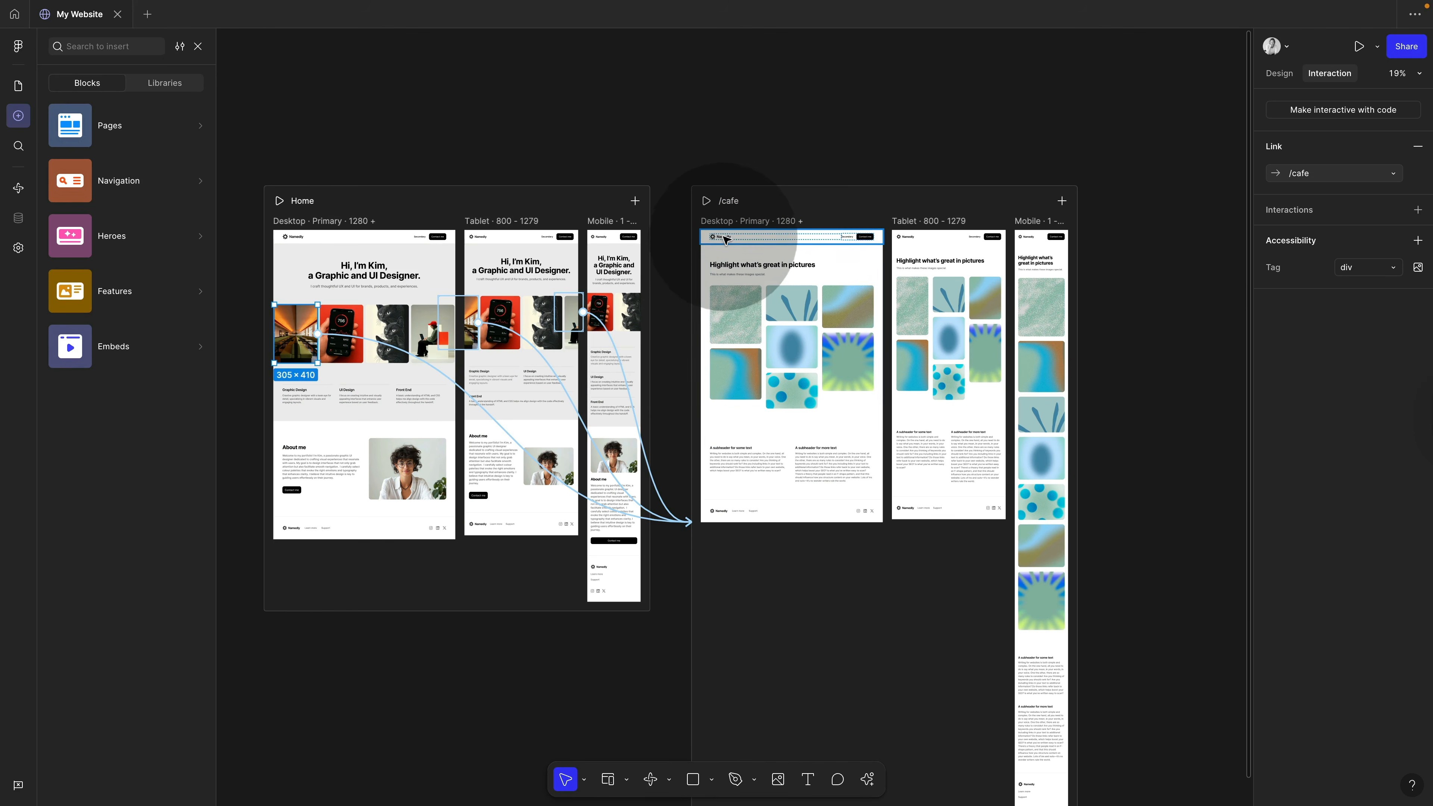
# - Link the logo in the header of /cafe's Desktop breakpoint to the Home page
pyautogui.click(724, 239)
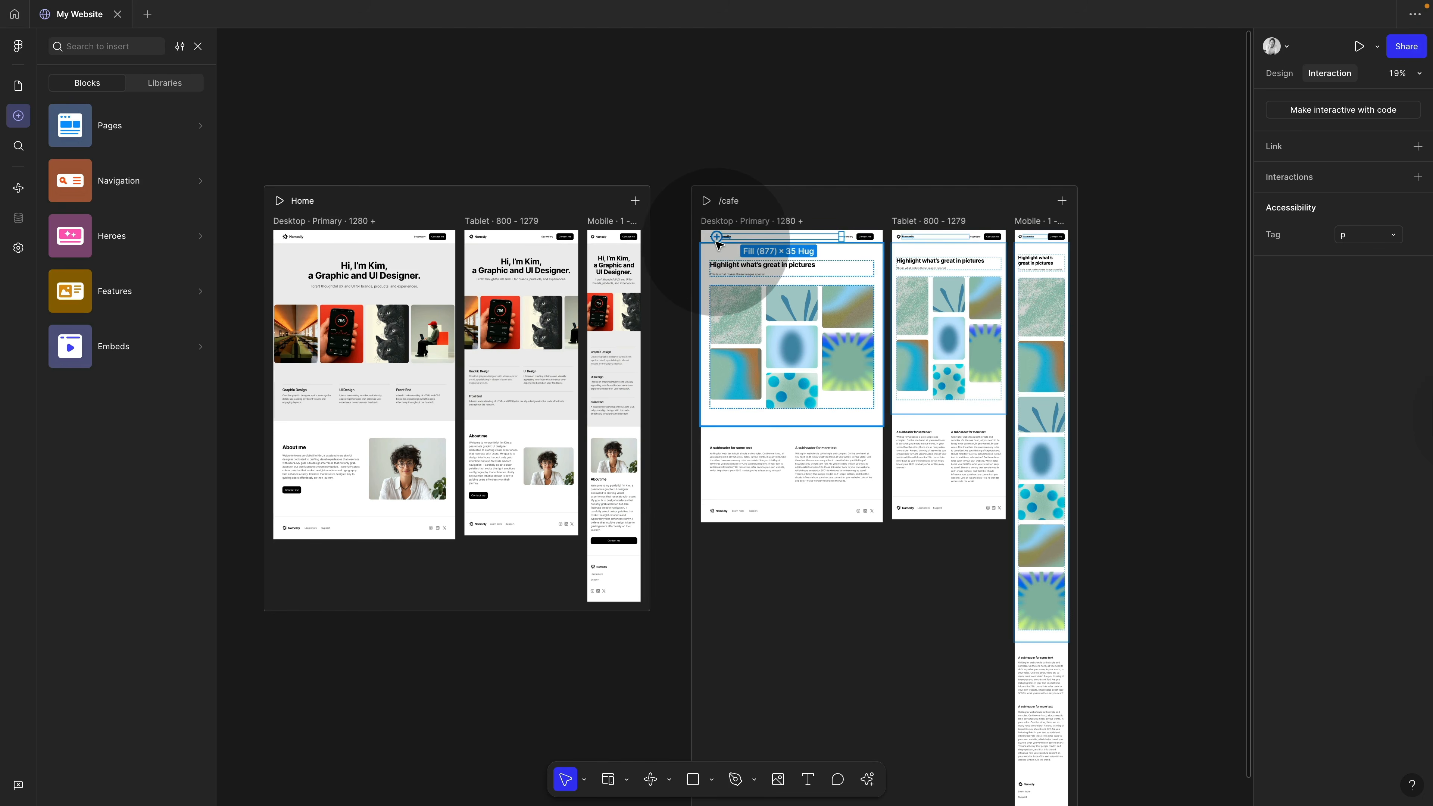
pyautogui.scroll(5, 708, 238)
pyautogui.click(712, 223)
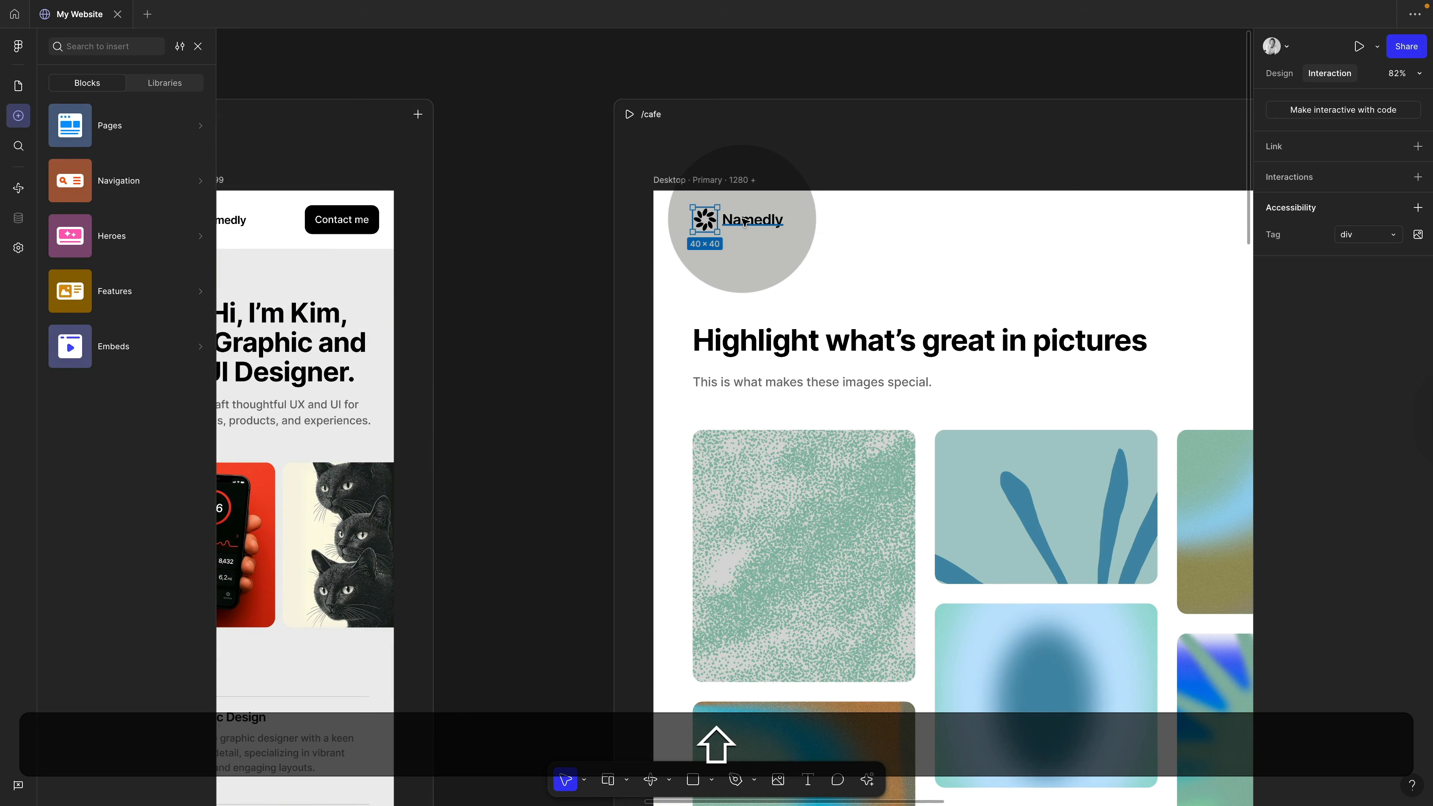
pyautogui.scroll(-5, 745, 222)
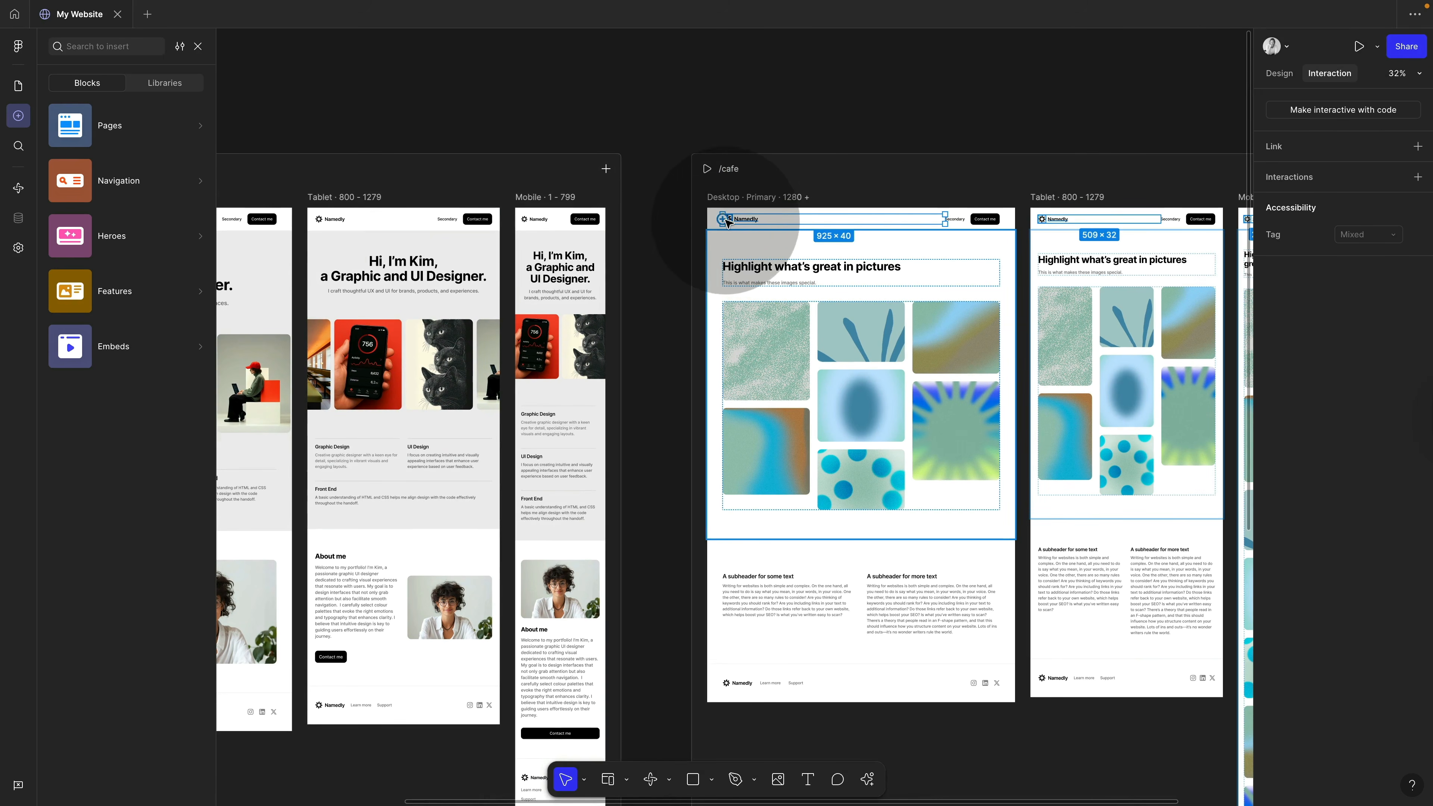
pyautogui.moveTo(722, 220); pyautogui.dragTo(623, 514)
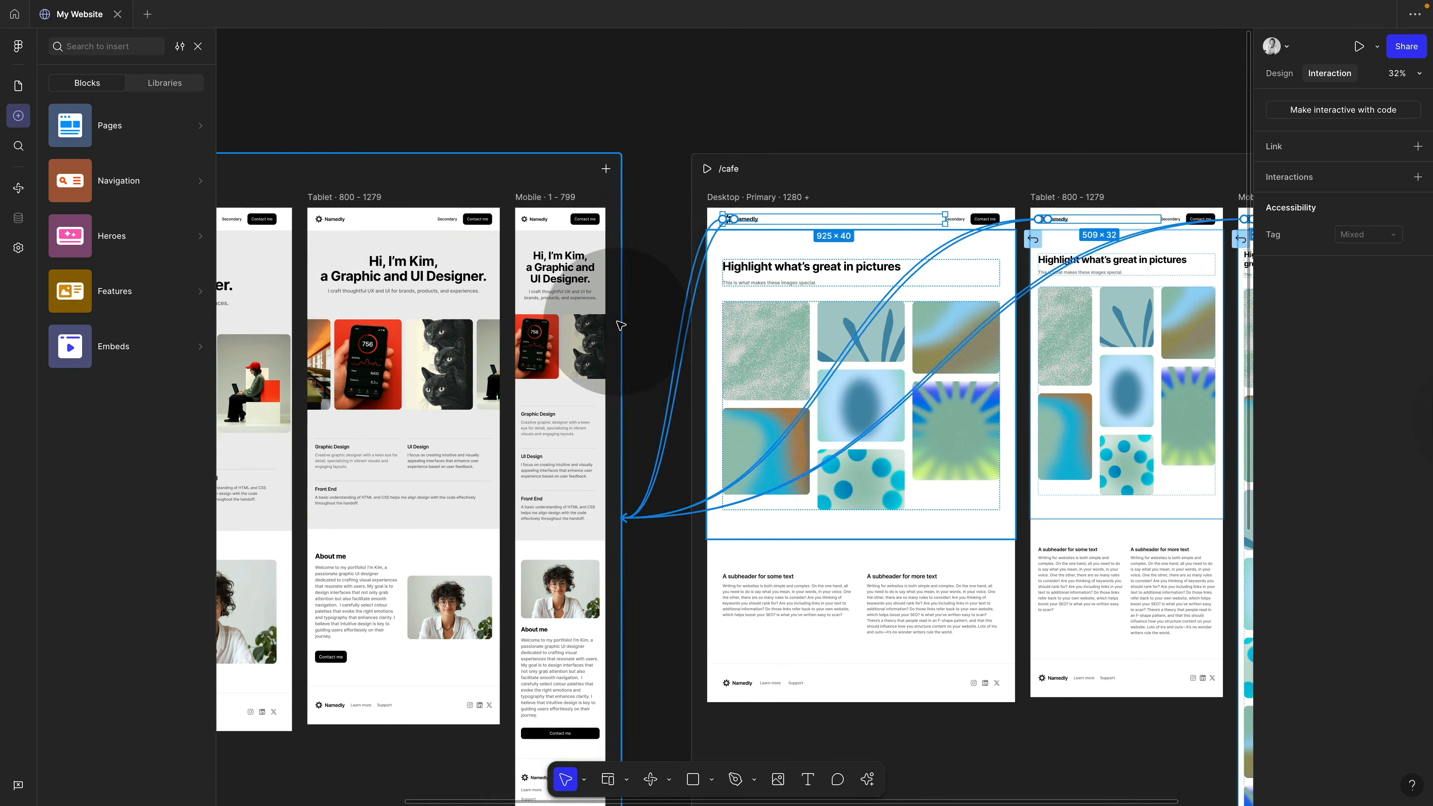
pyautogui.click(721, 121)
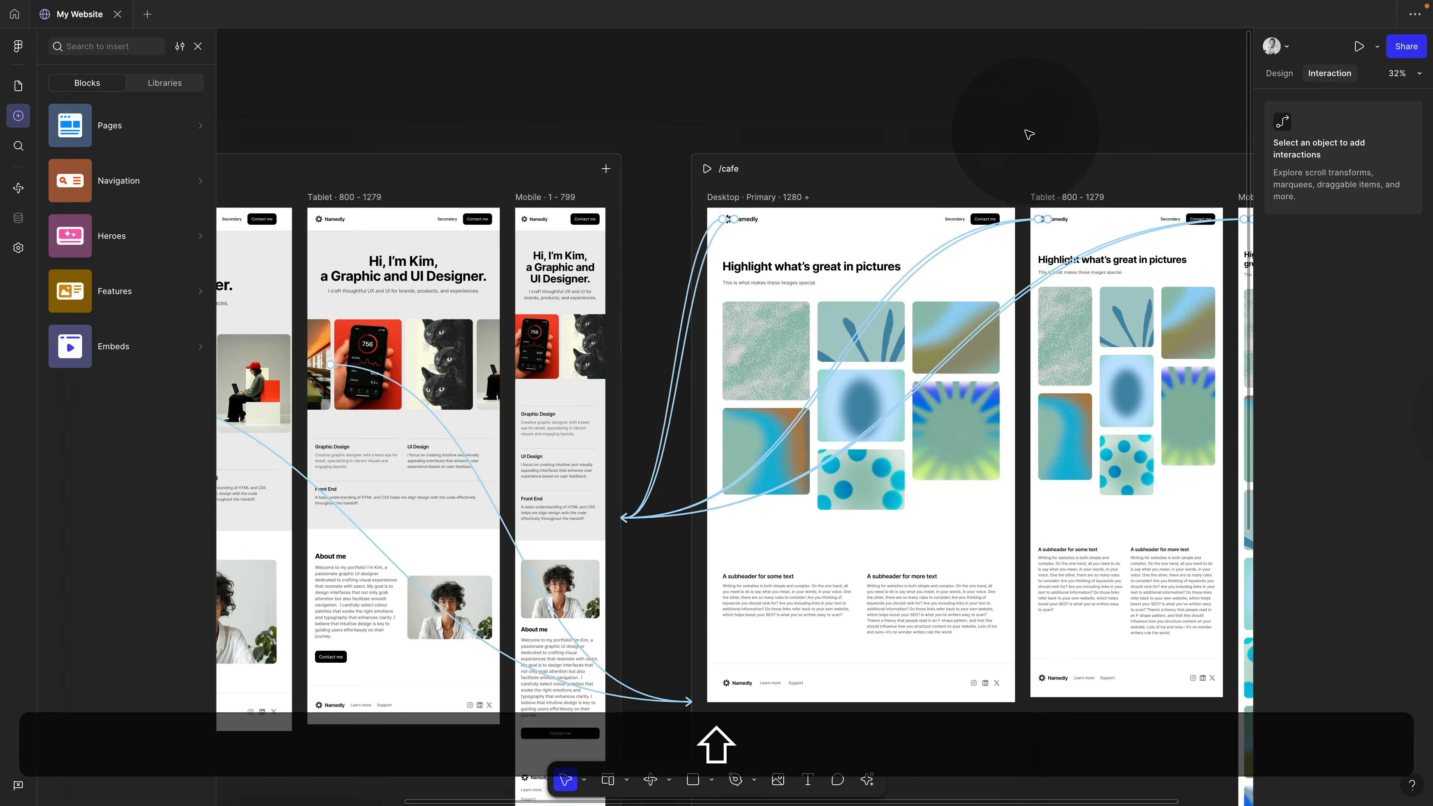
# - Open a floating preview of the Home page, move it up and narrow it to a width of 1190
pyautogui.hotkey('shift', 'space')
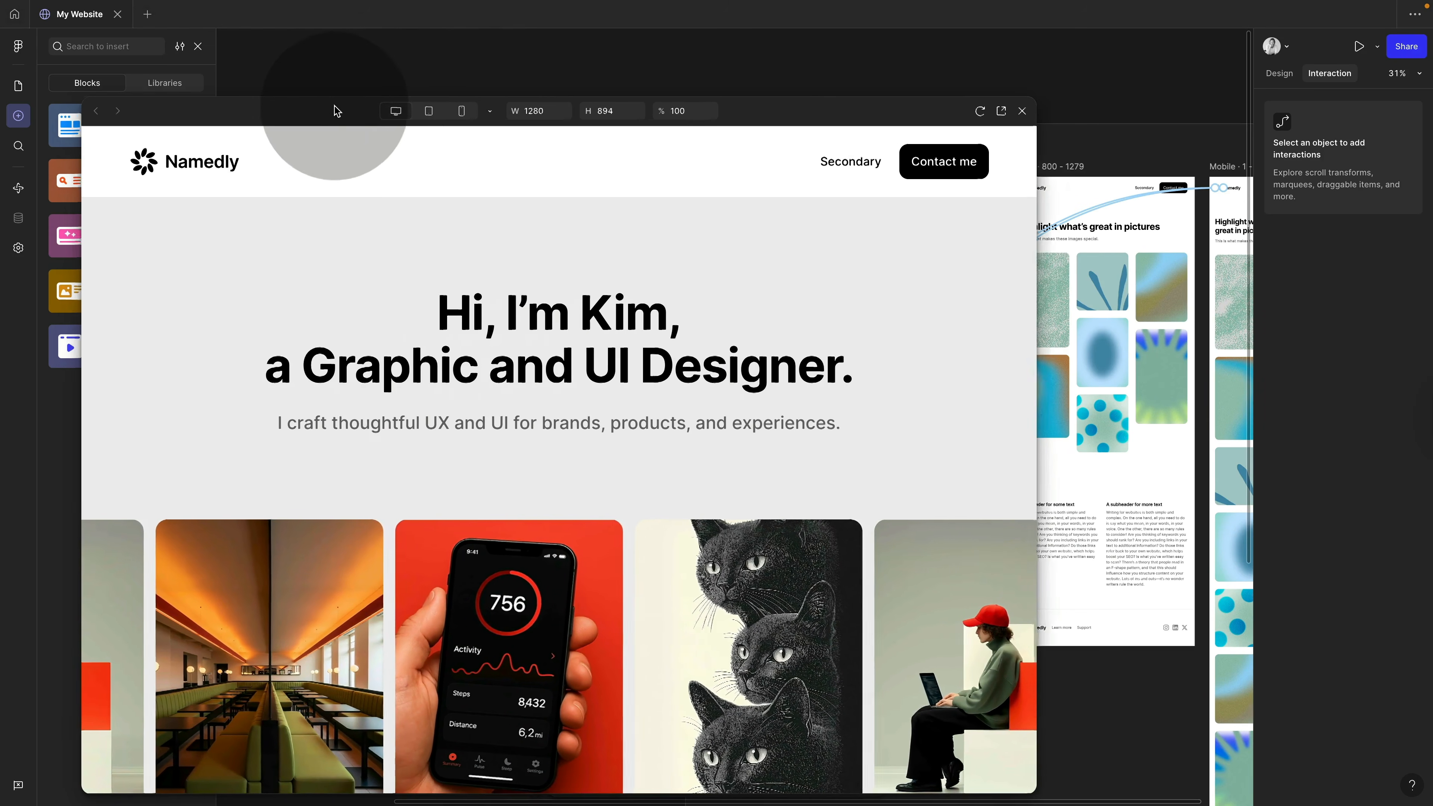
pyautogui.moveTo(333, 112); pyautogui.dragTo(475, 42)
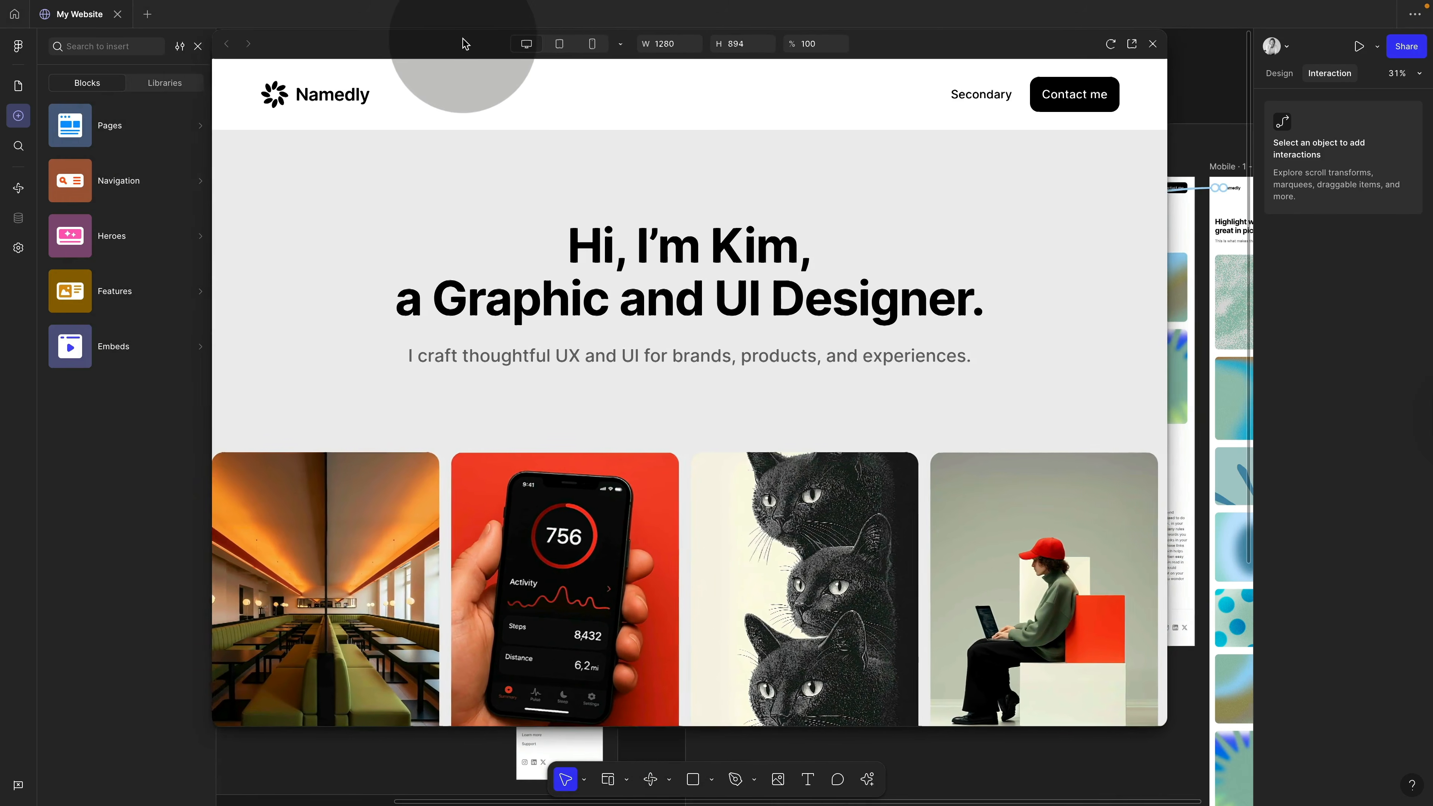
pyautogui.moveTo(1165, 398); pyautogui.dragTo(1099, 376)
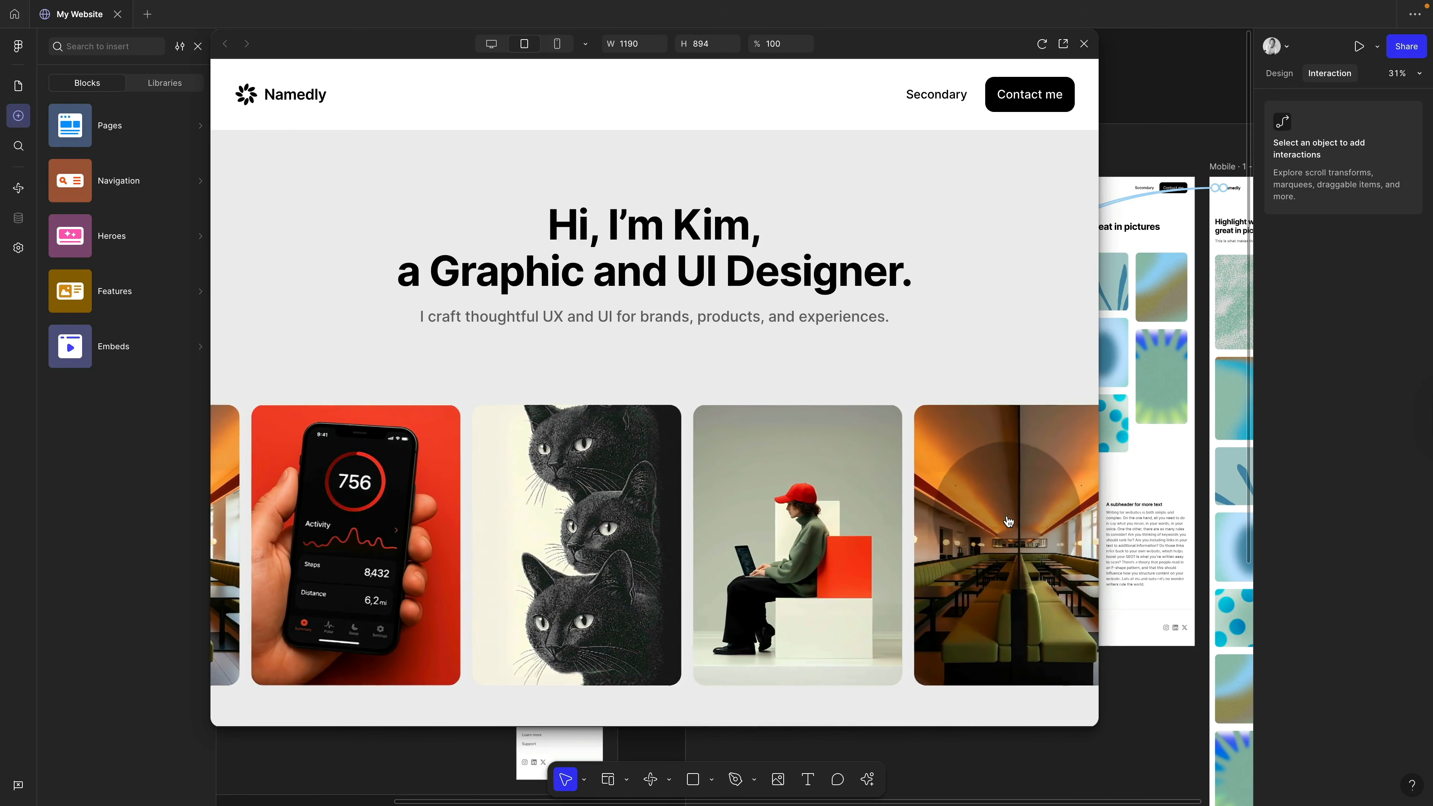
# - Test the cafe image link in the preview, look through /cafe, return through the header logo and close the preview
pyautogui.click(1008, 521)
pyautogui.scroll(-10, 1008, 520)
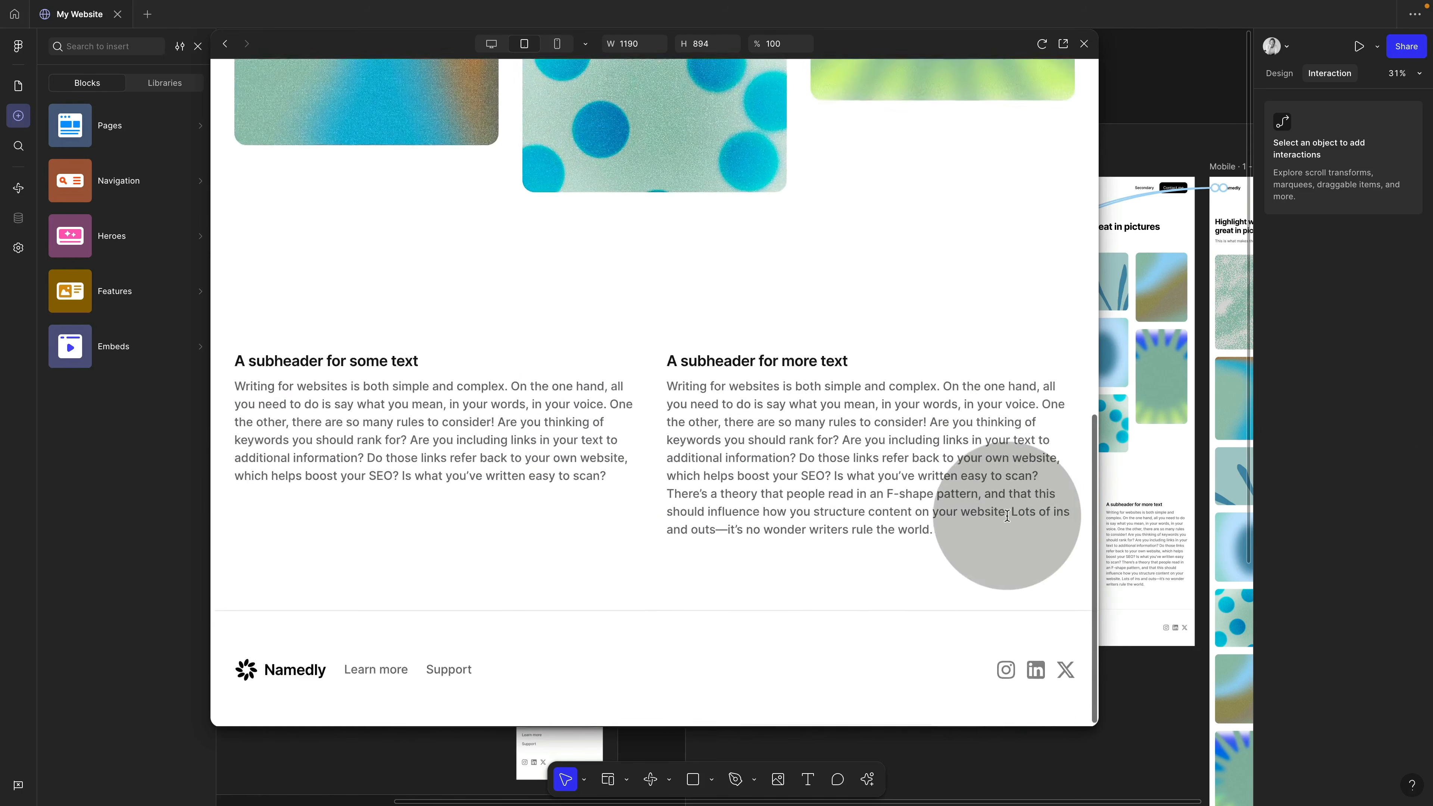
pyautogui.scroll(10, 1009, 521)
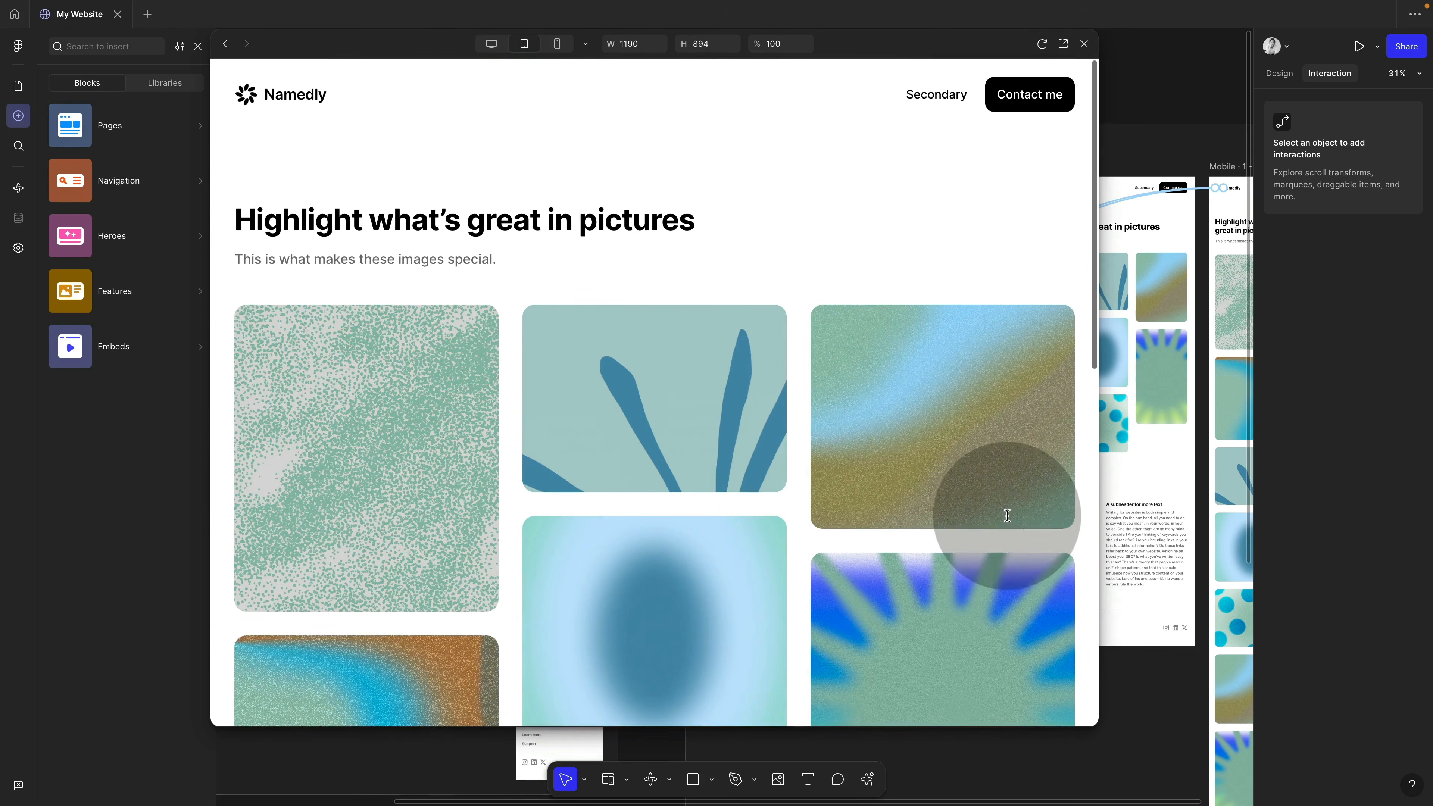
pyautogui.click(285, 101)
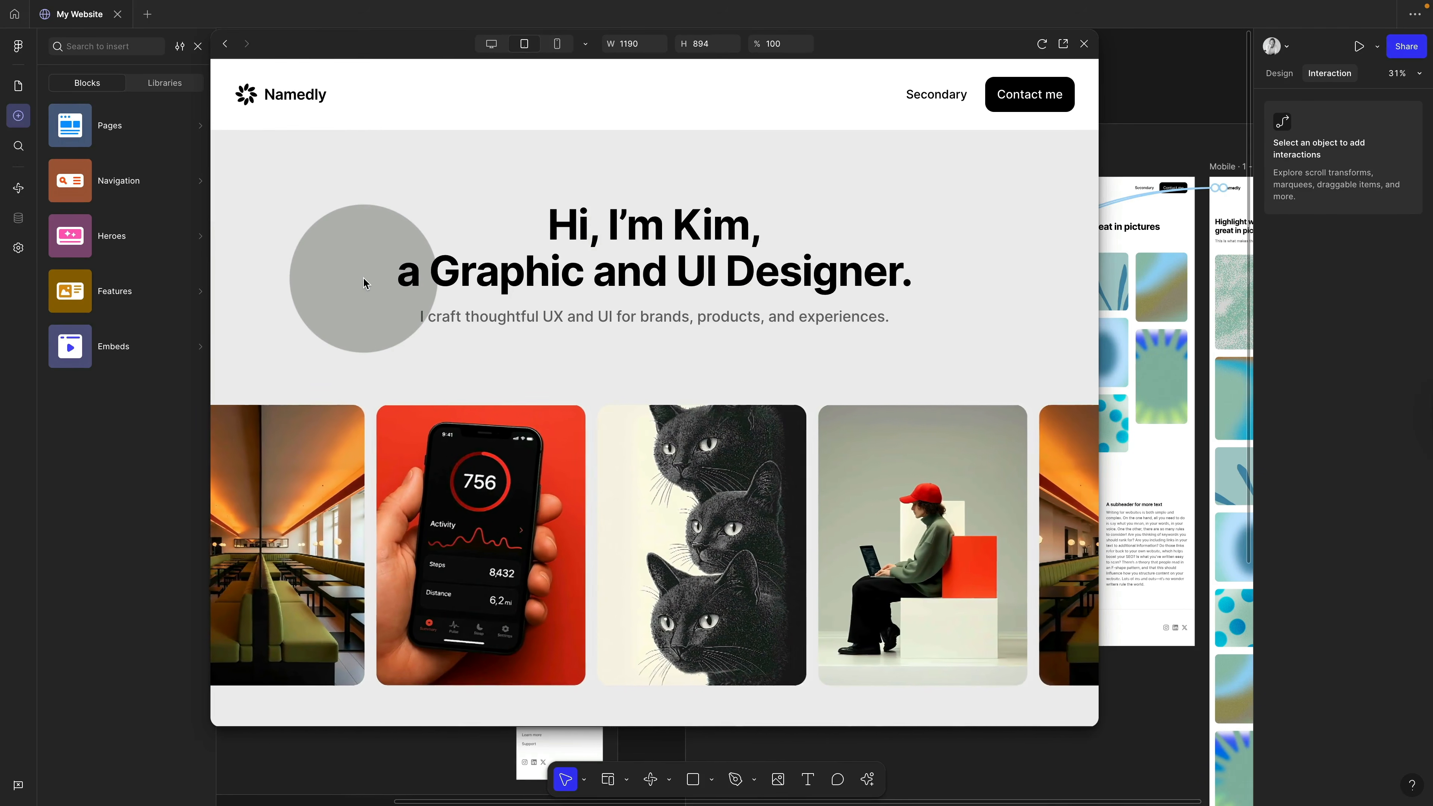
pyautogui.click(1083, 44)
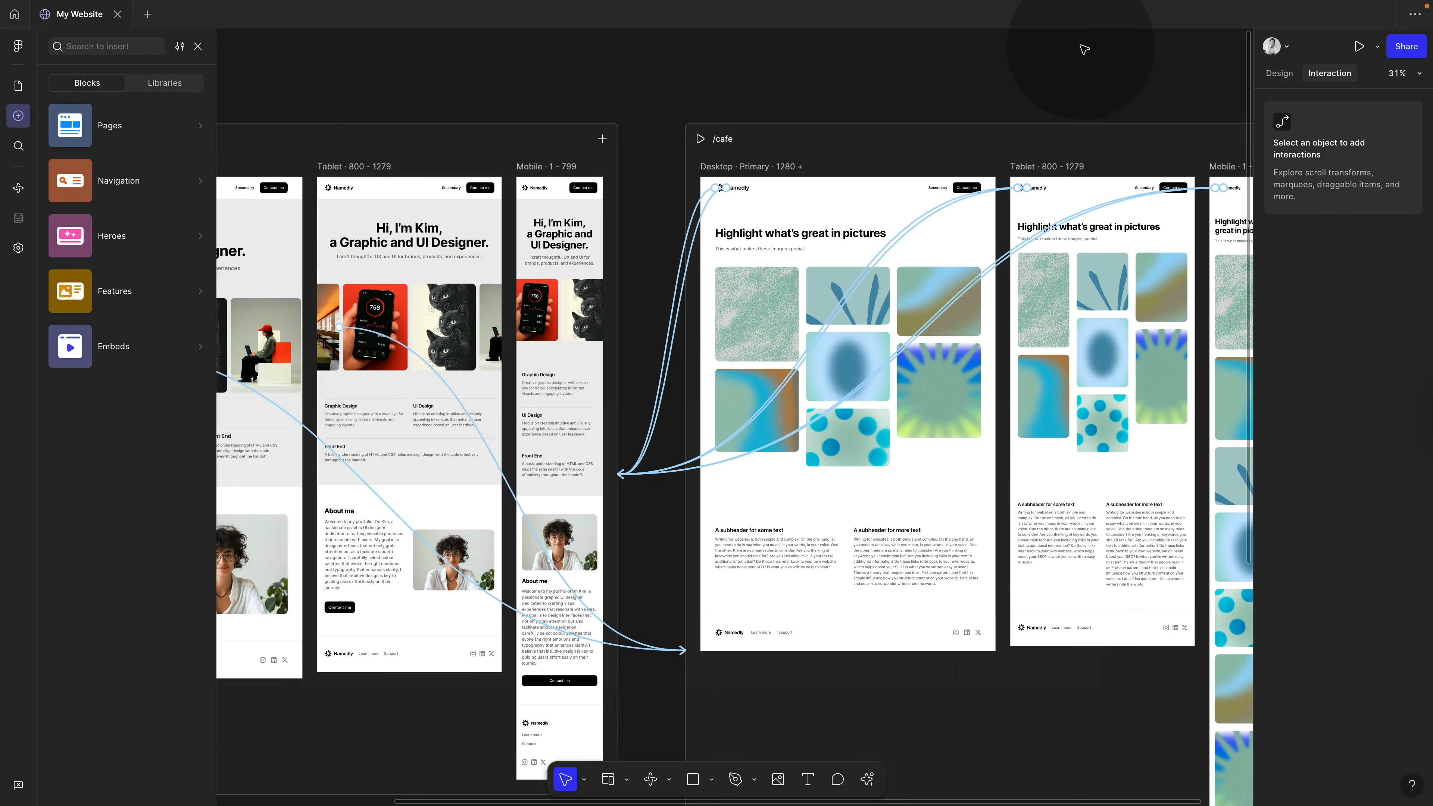
# - Retitle the /cafe gallery "Samuer Cafe Branding" and replace its description with the café branding project text ending in "Web Design - Graphic Design - Interior"
pyautogui.hscroll(5, 1024, 147)
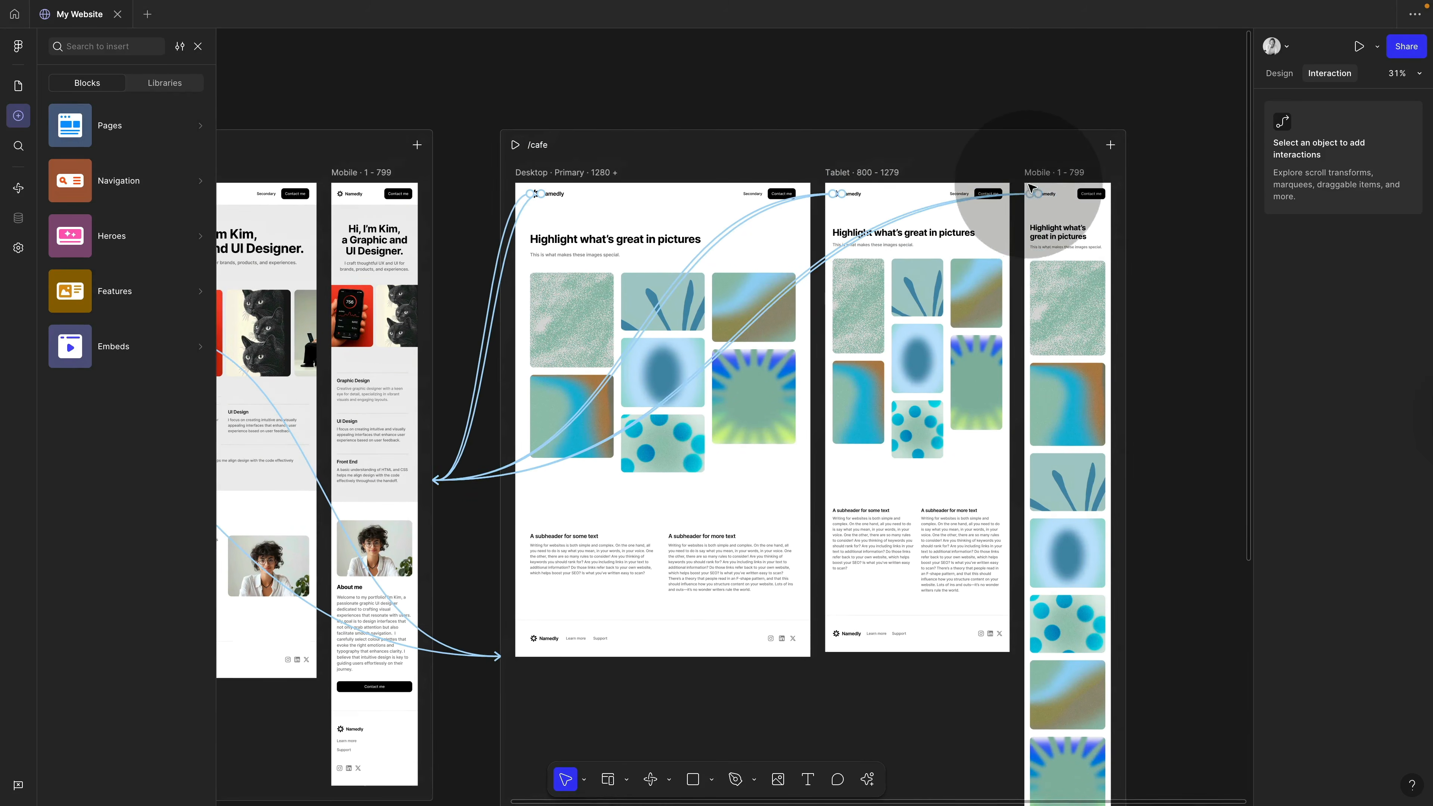
pyautogui.click(1279, 73)
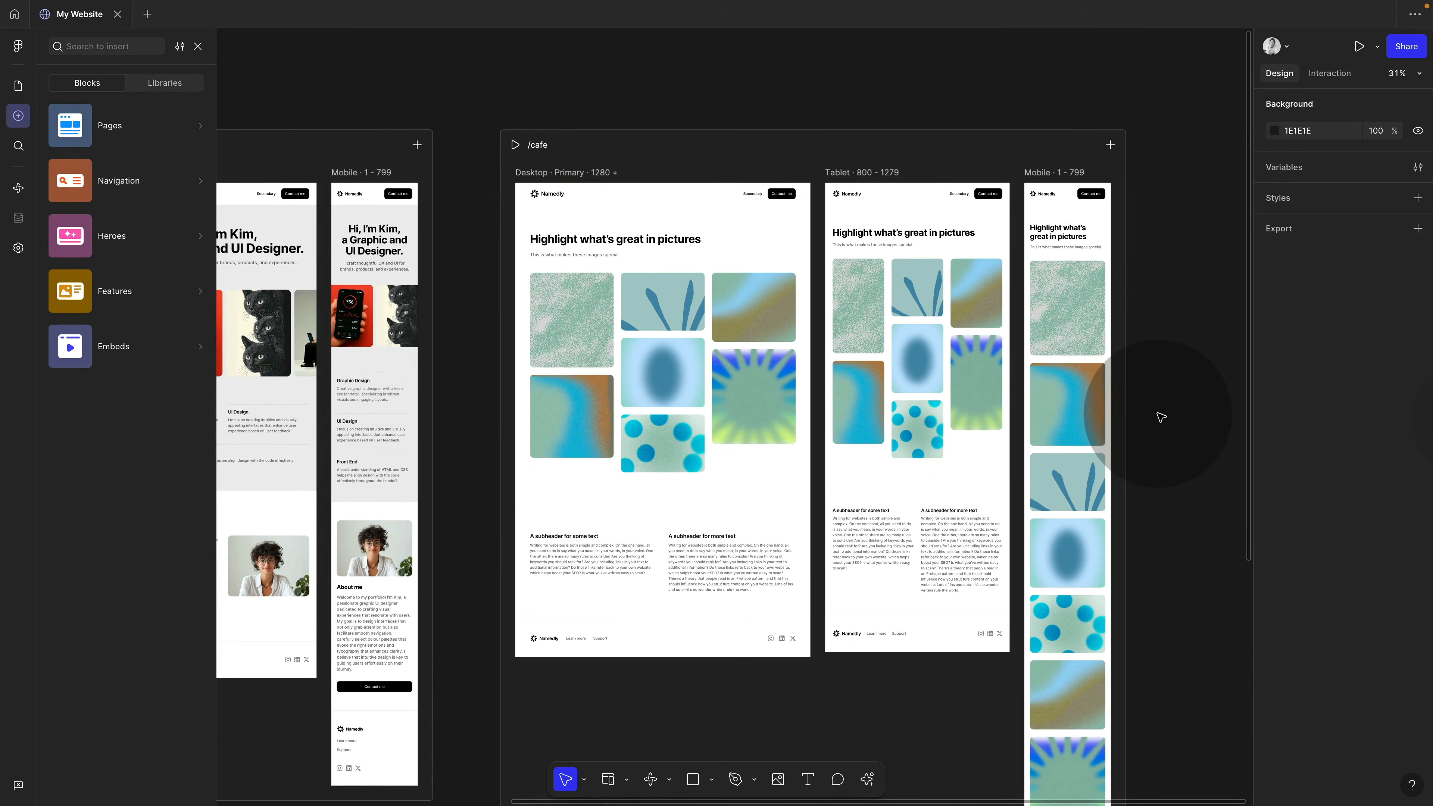
pyautogui.click(663, 242)
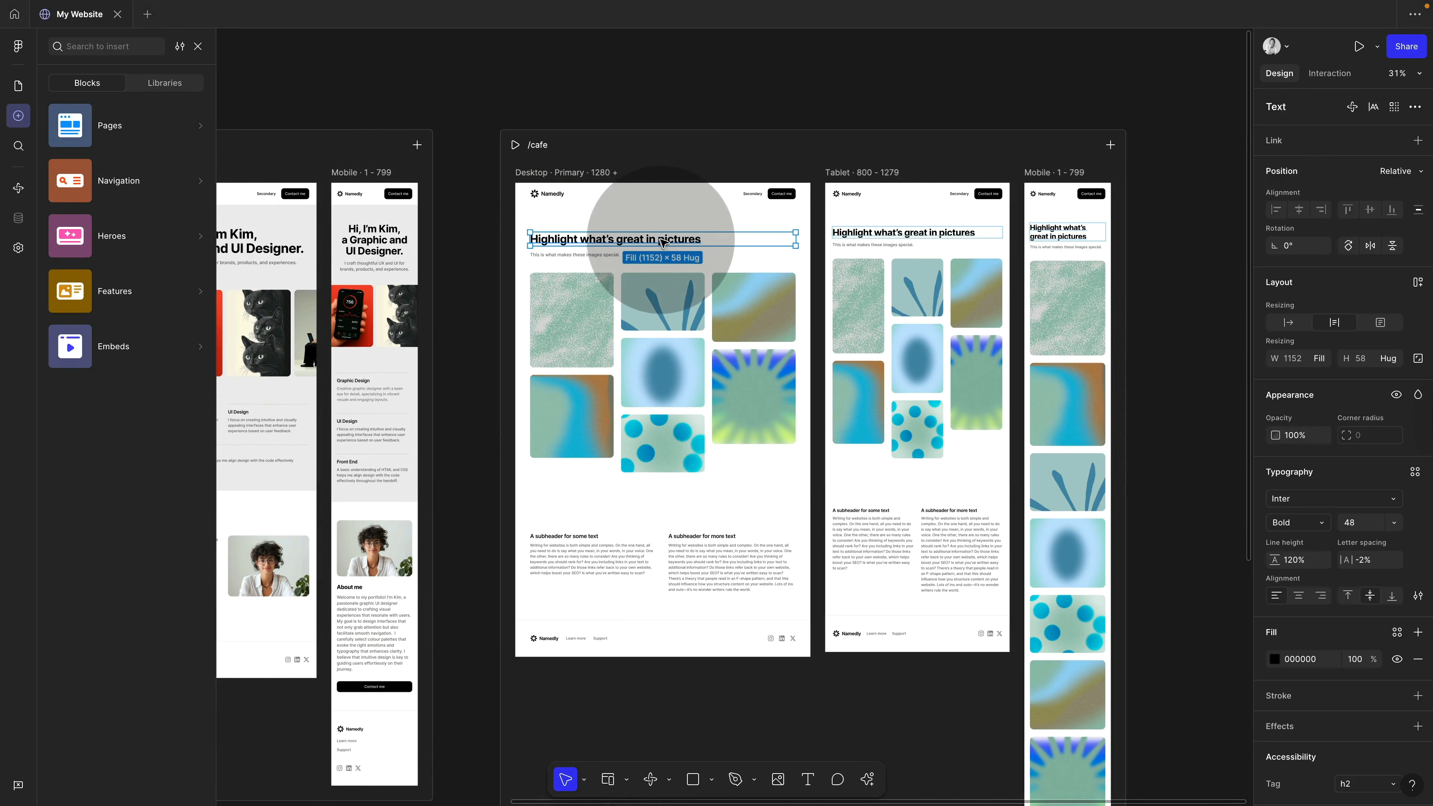
pyautogui.write('Samuer Cafe Branding')
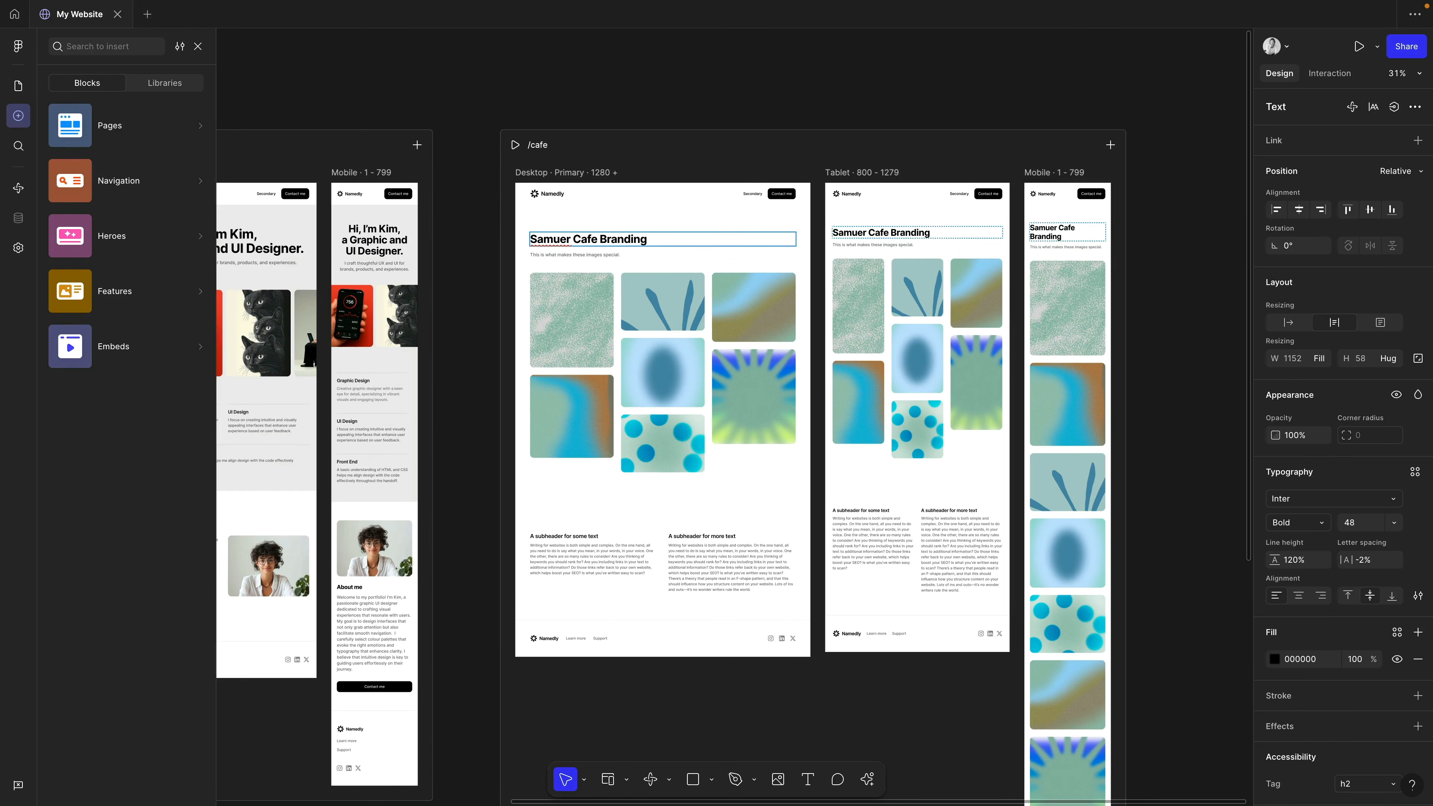
pyautogui.doubleClick(598, 254)
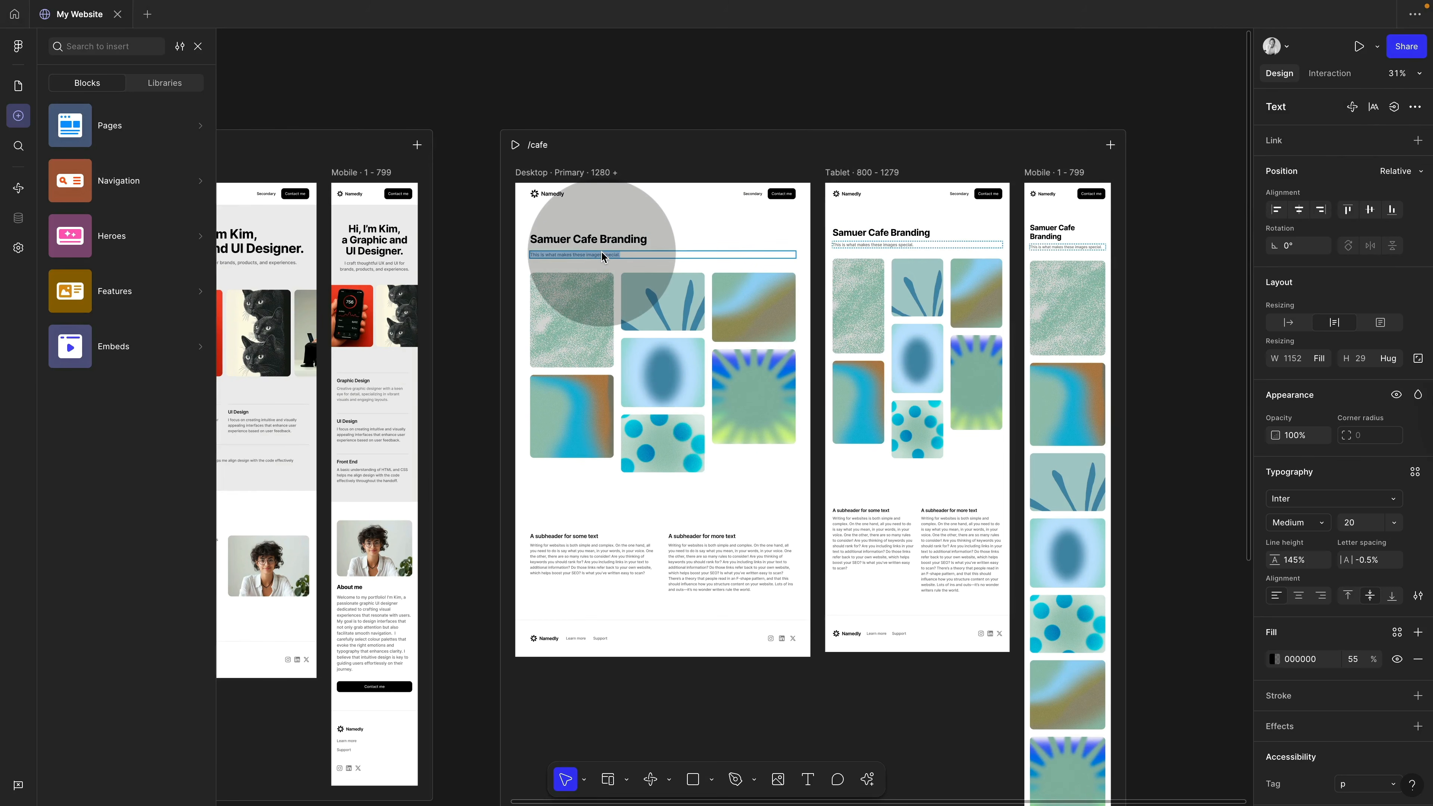
pyautogui.write('This branding project brings the café’s warm, modern spirit to life—through logo, graphic design and interior styling. It’s all about creating a cozy, welcoming space that feels as good as the coffee tastes.  Web Design - Graphic Design - Interior')
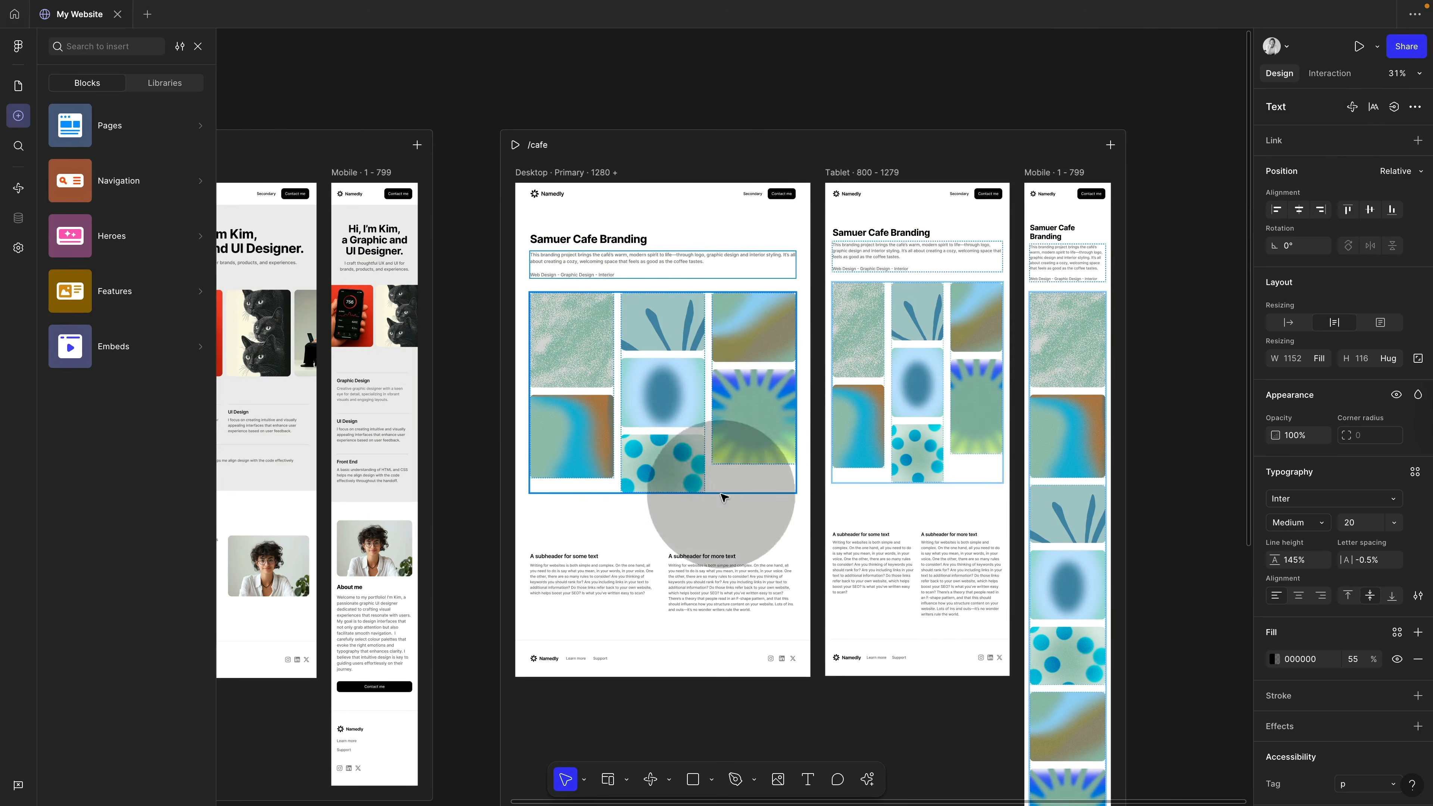
# - Replace the top-left gallery image on /cafe's Desktop breakpoint with image2.jpg from the project folder
pyautogui.click(583, 357)
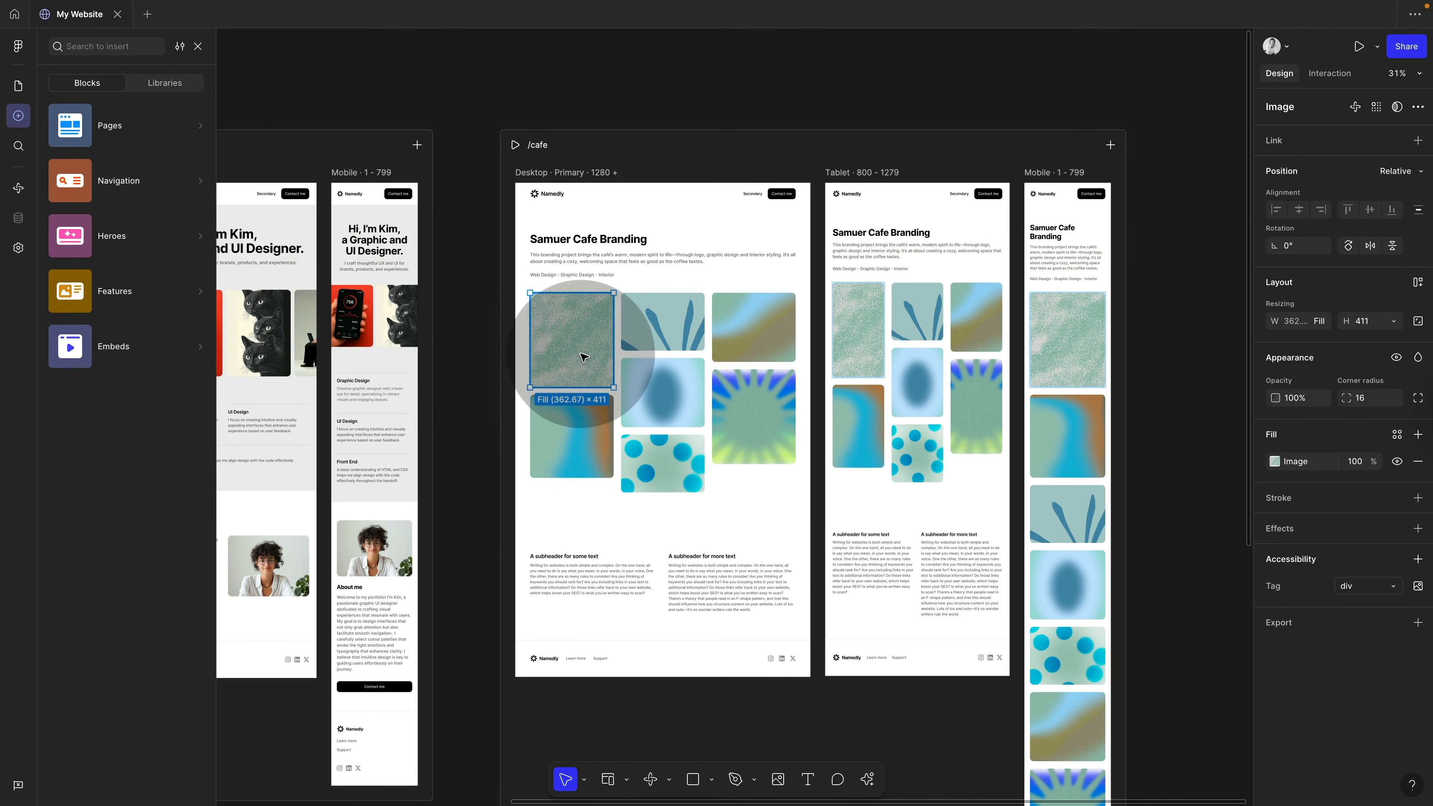
pyautogui.click(1276, 461)
pyautogui.click(1164, 505)
pyautogui.click(521, 394)
pyautogui.click(953, 574)
# - Replace the top-middle gallery image on /cafe's Desktop breakpoint with image3.jpg from the project folder
pyautogui.click(679, 315)
pyautogui.click(1276, 462)
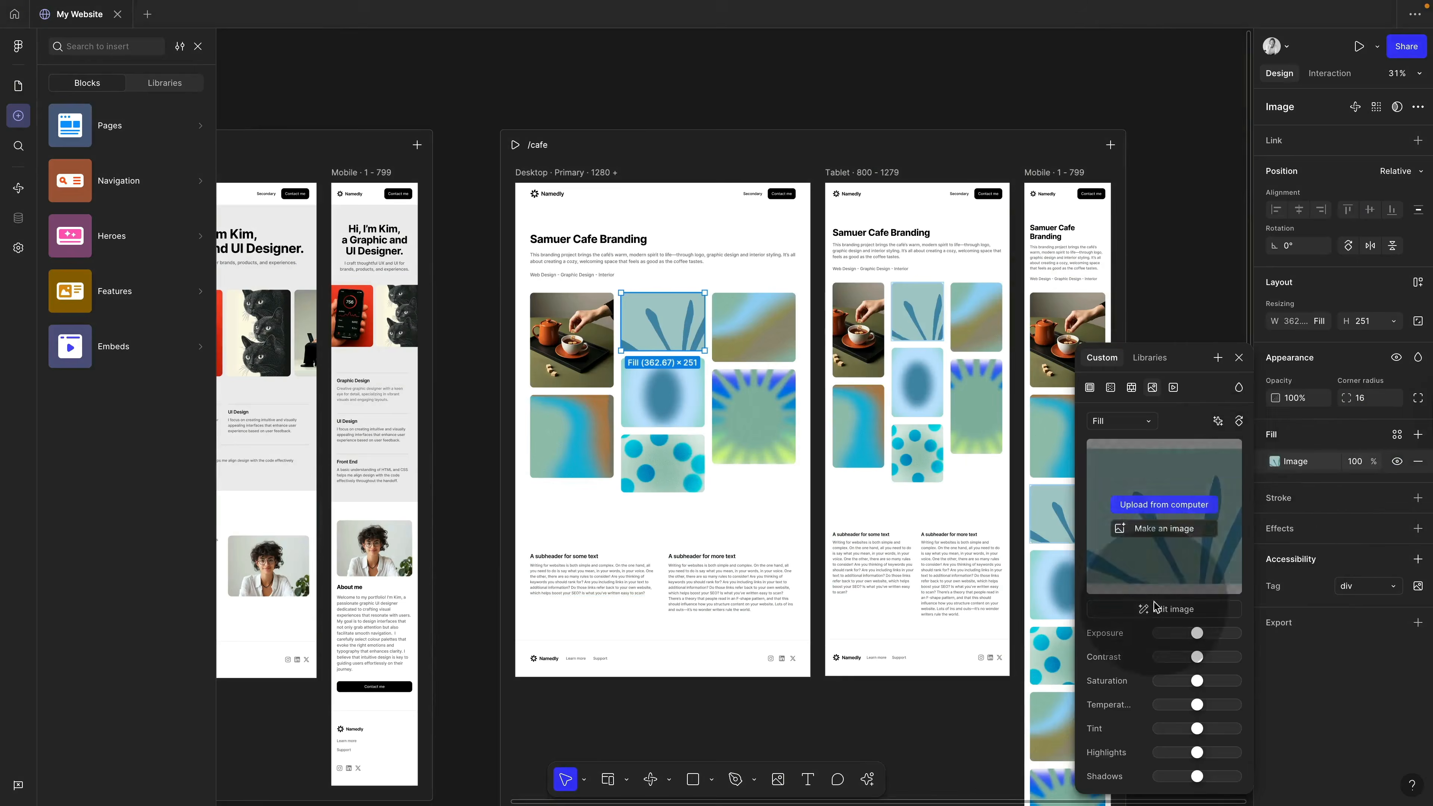
pyautogui.click(1164, 504)
pyautogui.click(522, 416)
pyautogui.click(953, 576)
# - Replace the top-right gallery image with the espresso machine photo and the bottom-left gallery image with image6.jpg
pyautogui.click(765, 324)
pyautogui.click(1277, 463)
pyautogui.click(522, 454)
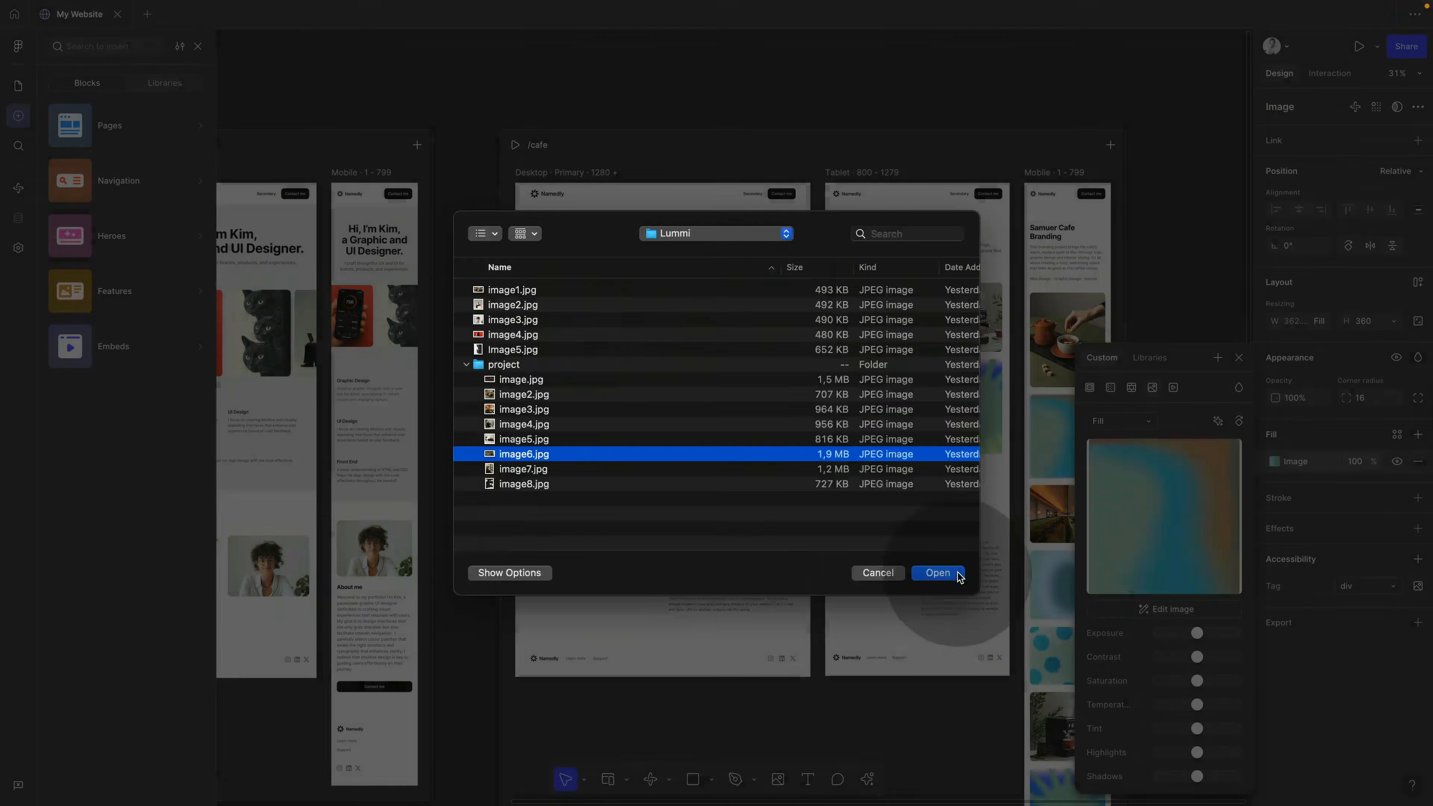
pyautogui.click(954, 577)
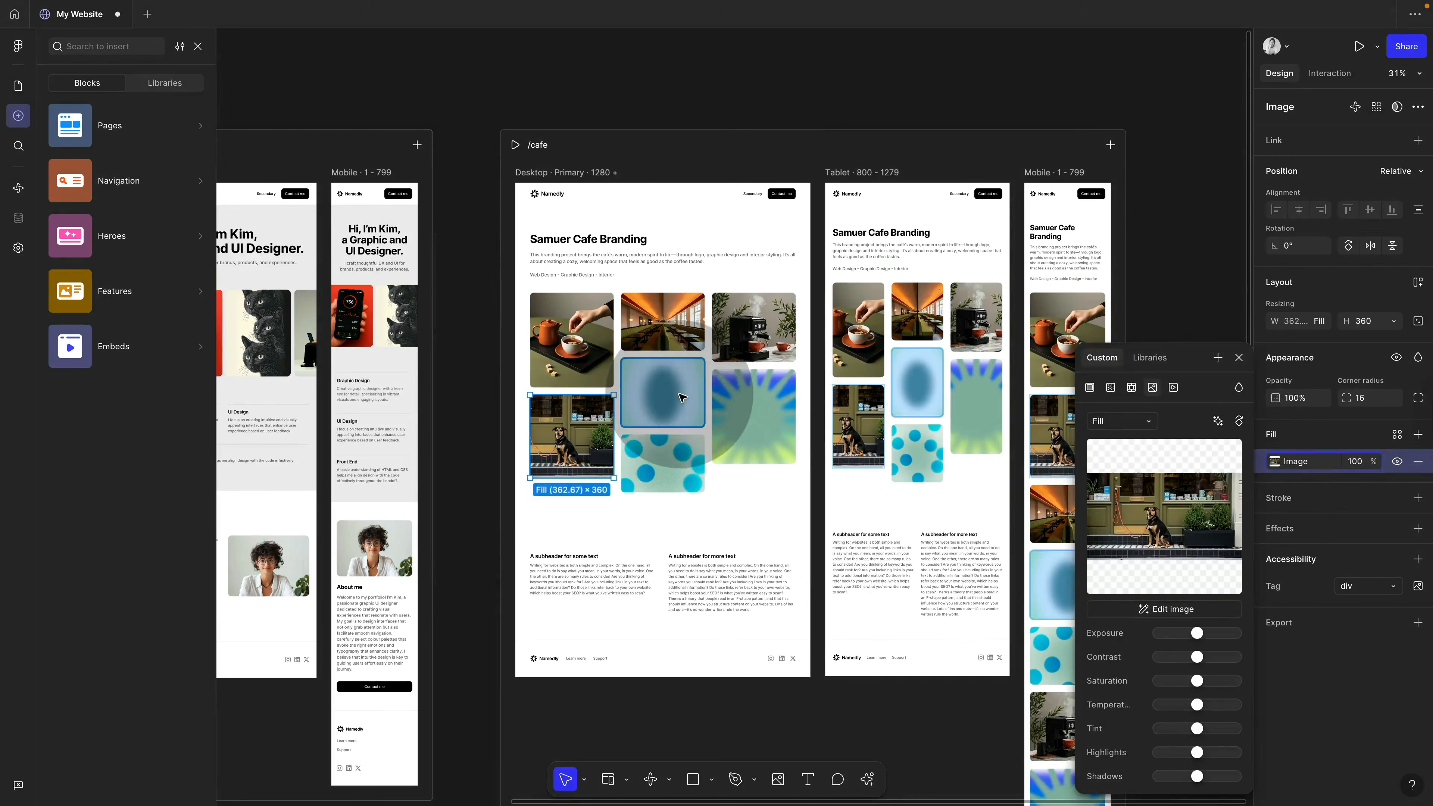
# - Replace the blurred blue oval in the gallery's middle column with image7.jpg from the project folder
pyautogui.click(682, 397)
pyautogui.click(1276, 462)
pyautogui.click(1164, 504)
pyautogui.click(522, 474)
pyautogui.click(954, 576)
# - Replace the blue and green starburst at the lower right of the gallery with image8.jpg
pyautogui.click(774, 424)
pyautogui.click(1276, 462)
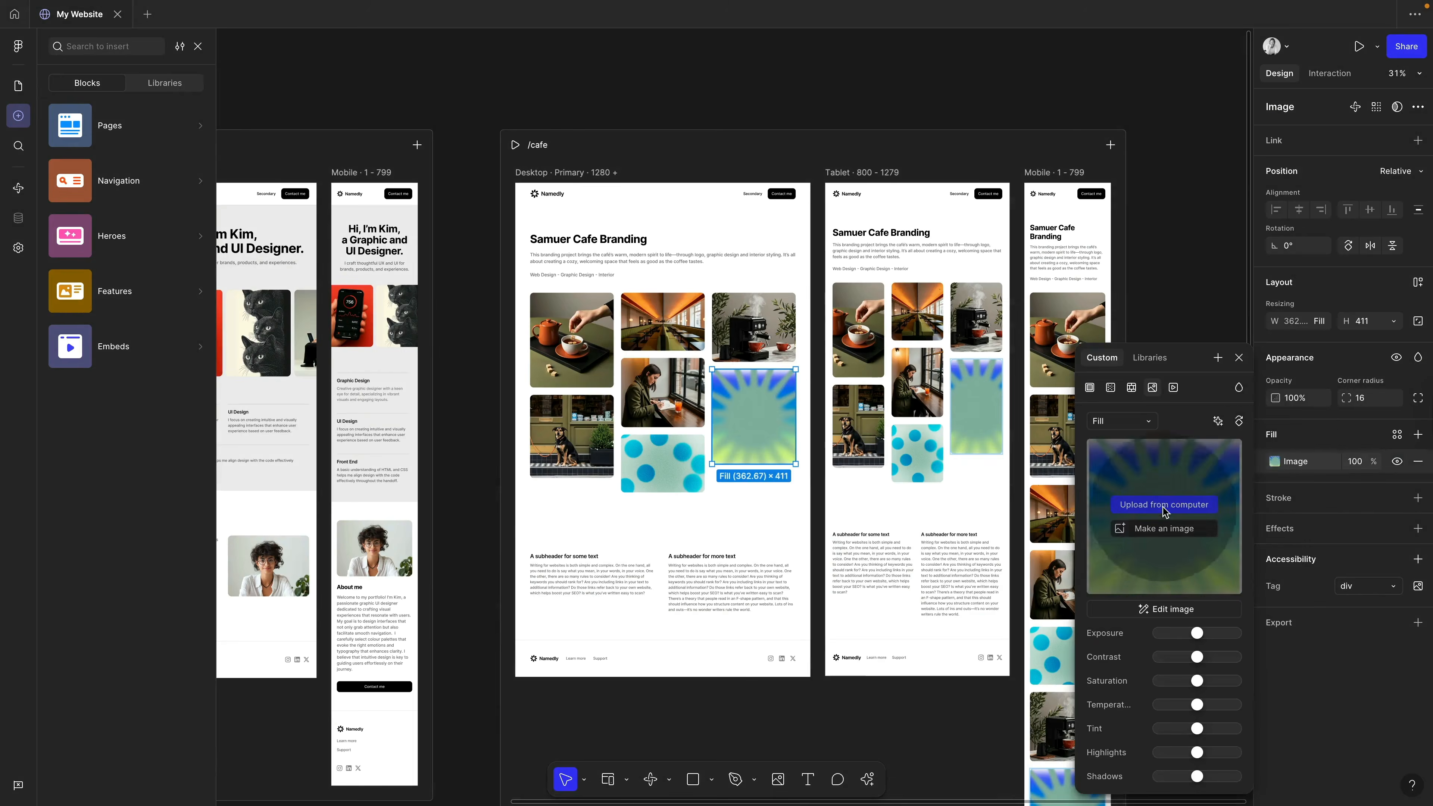
pyautogui.click(1165, 505)
pyautogui.click(522, 485)
pyautogui.click(954, 576)
# - Replace the blue-dotted image at the bottom of the gallery's middle column with image.jpg from the project folder
pyautogui.click(670, 472)
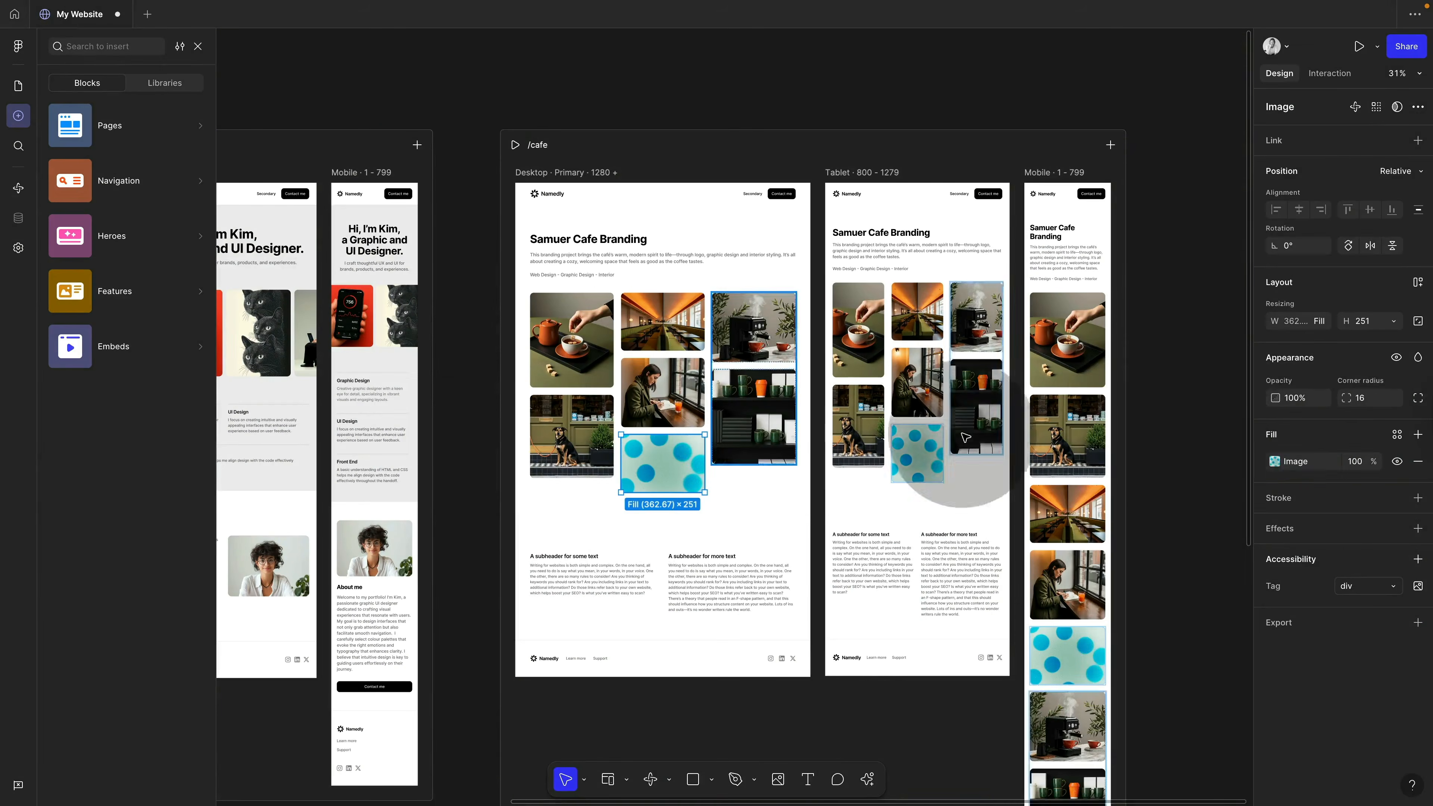
pyautogui.click(1278, 463)
pyautogui.click(1164, 504)
pyautogui.click(521, 379)
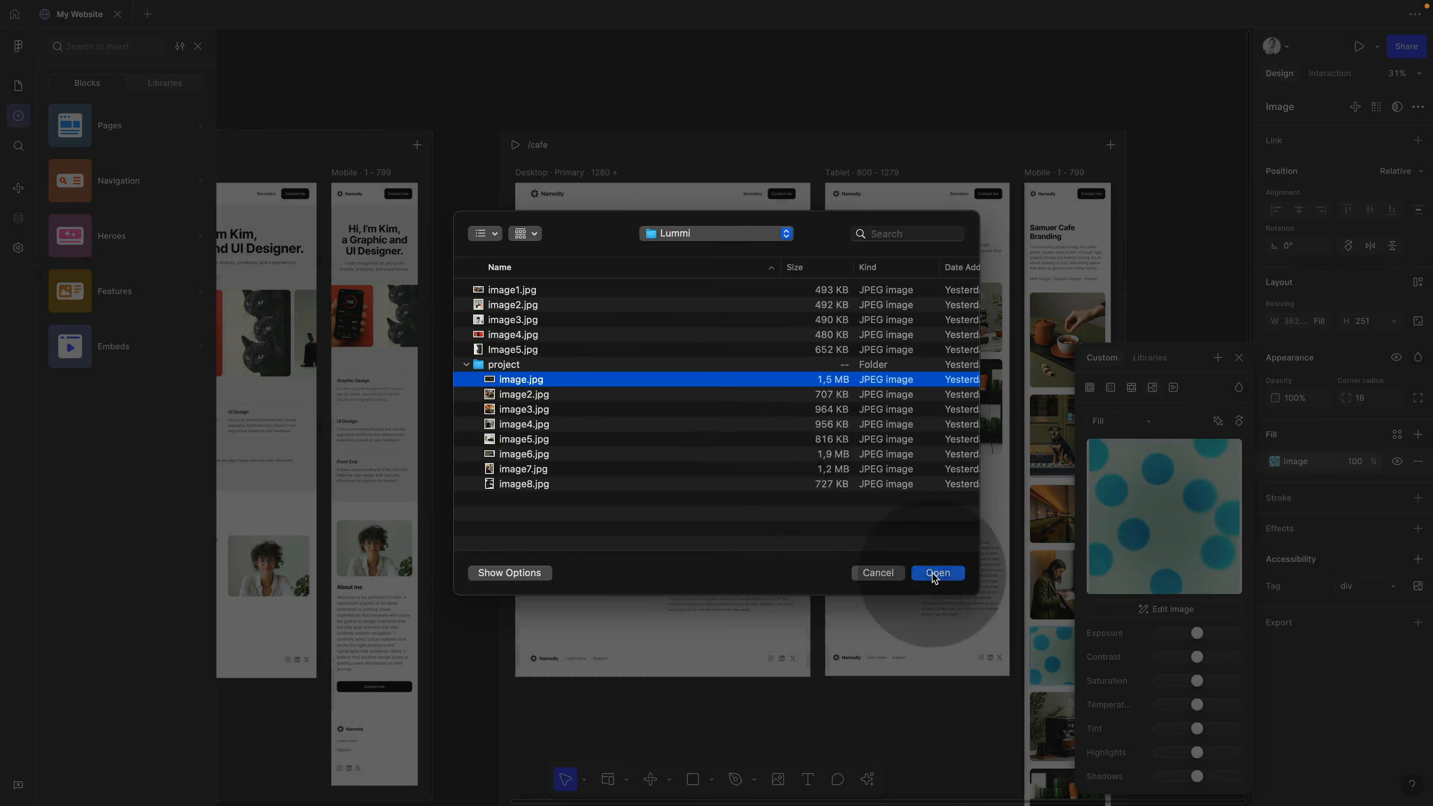
pyautogui.click(934, 575)
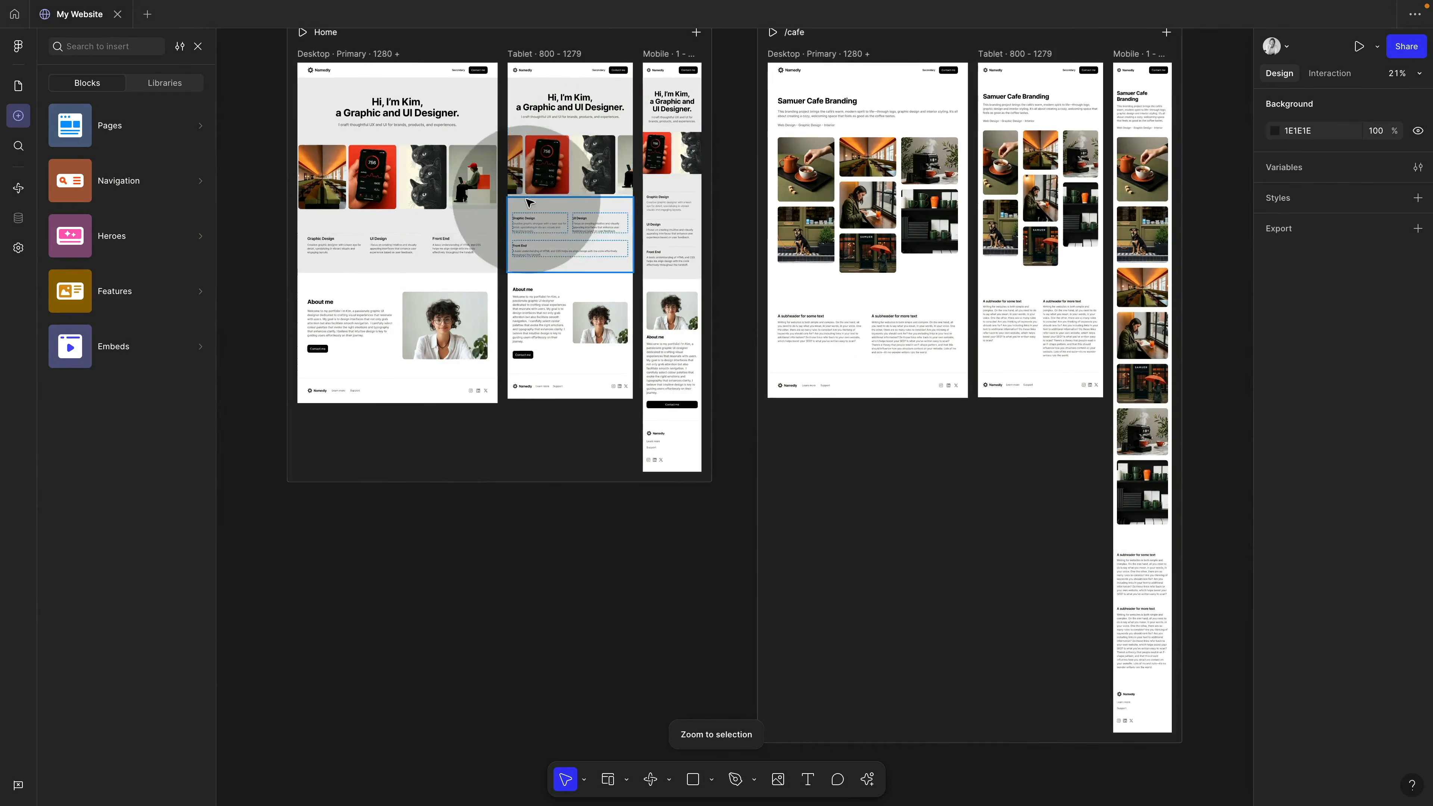
# - Preview the site full screen, widen the page to 1318 and look through the Home page
pyautogui.scroll(2, 527, 237)
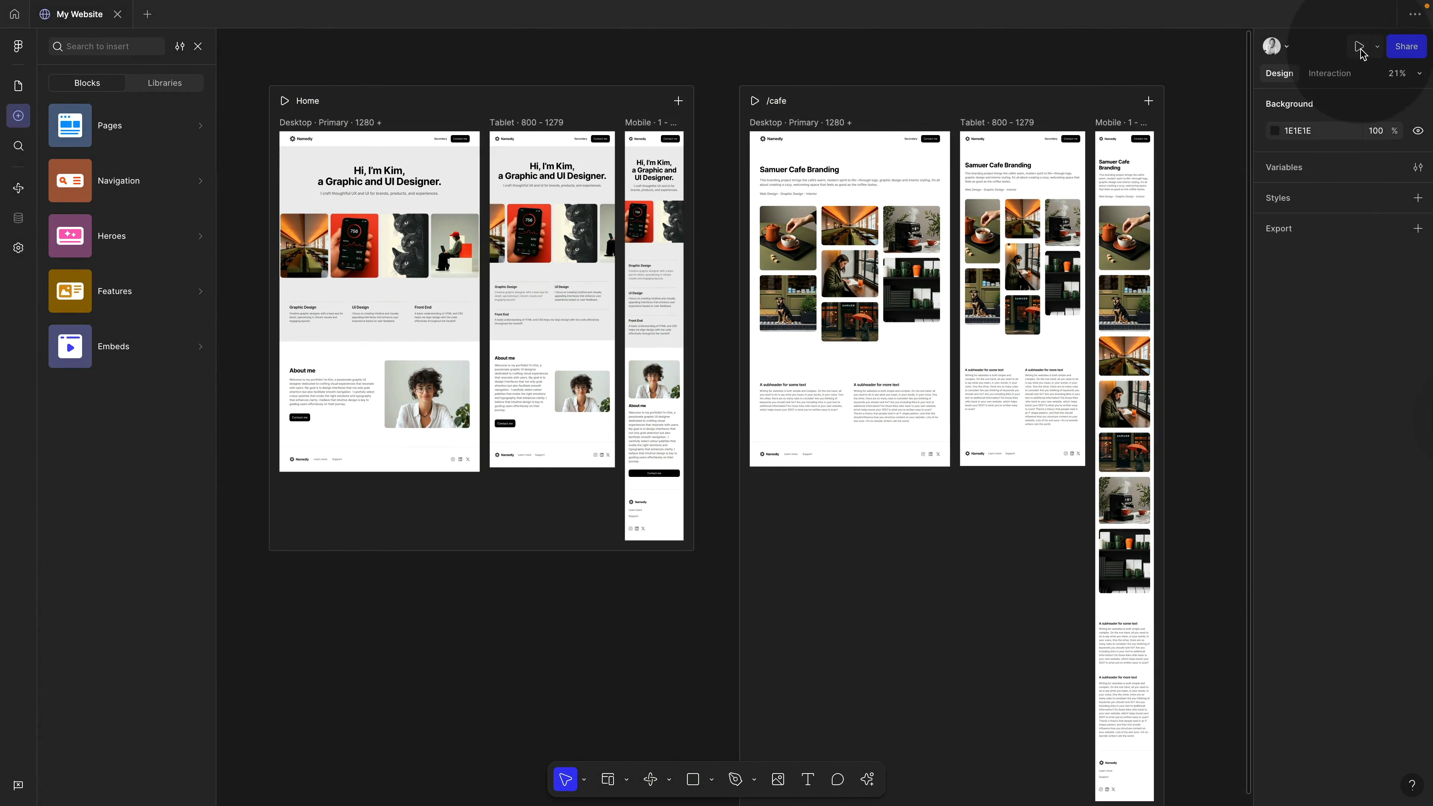
pyautogui.click(1360, 48)
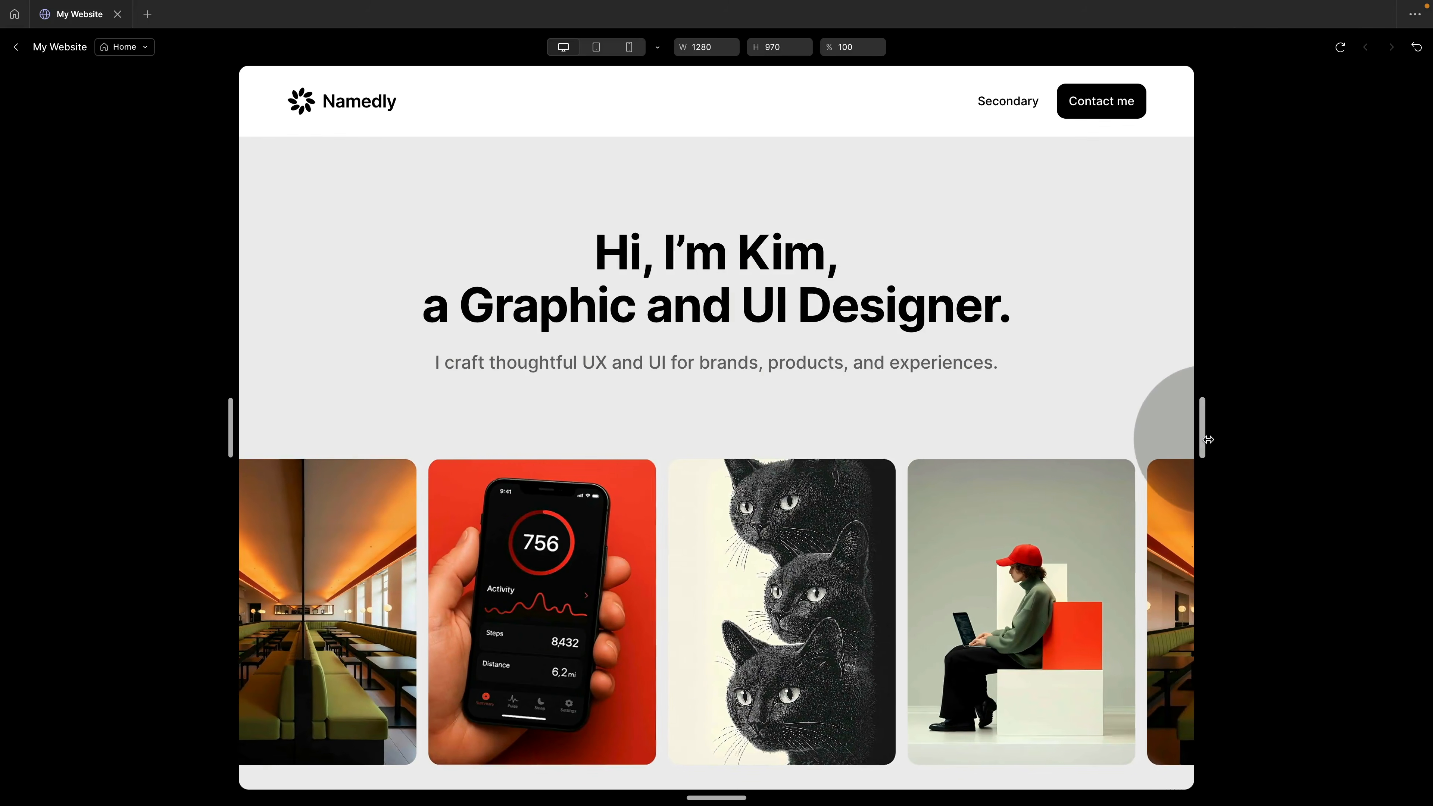
pyautogui.moveTo(1208, 439)
pyautogui.mouseDown()
pyautogui.moveTo(1360, 430)
pyautogui.moveTo(1078, 458)
pyautogui.moveTo(1223, 445)
pyautogui.mouseUp()
pyautogui.scroll(-12, 1045, 593)
pyautogui.scroll(12, 1046, 593)
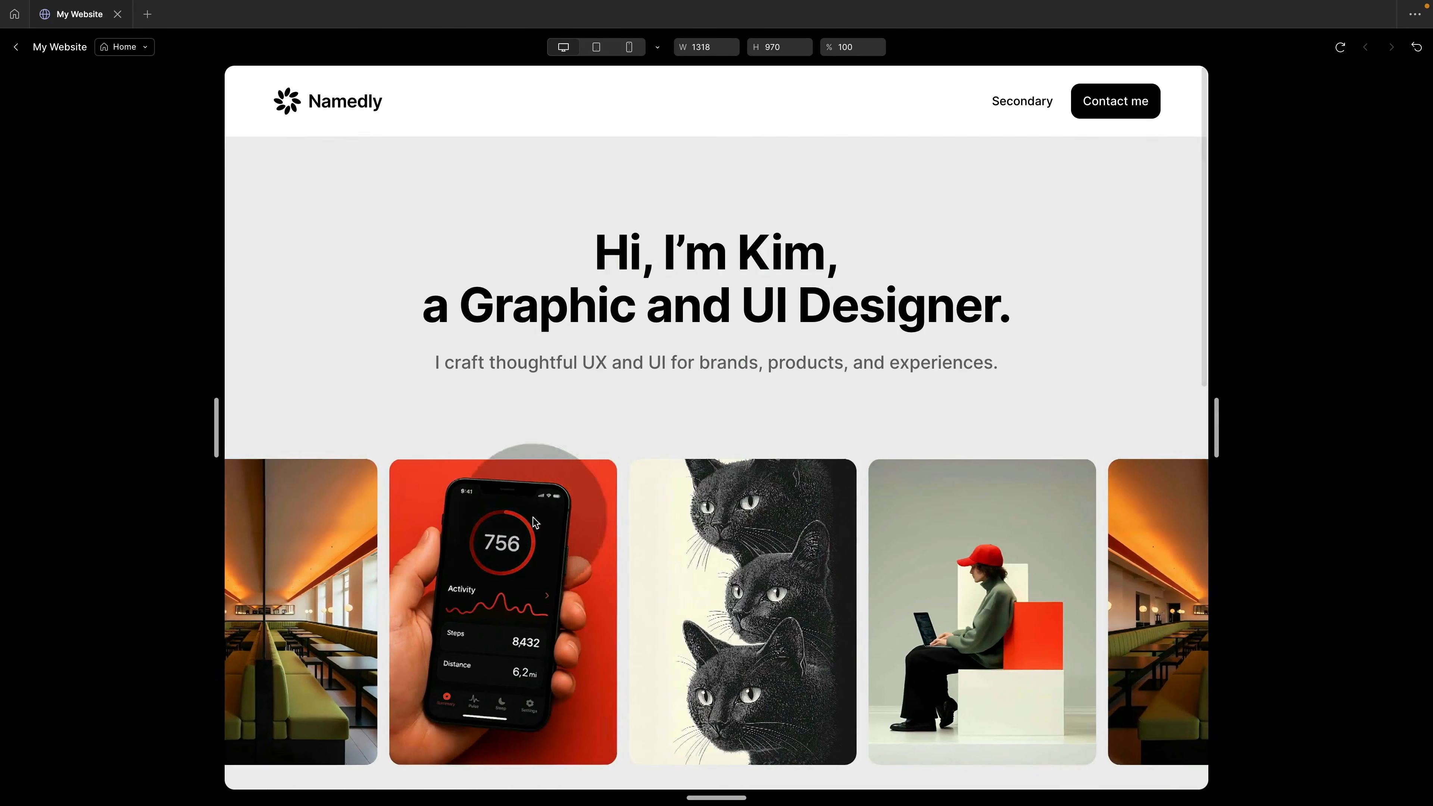
# - Follow the cafe image link to /cafe, look through the finished page and return Home through the header logo
pyautogui.click(1129, 607)
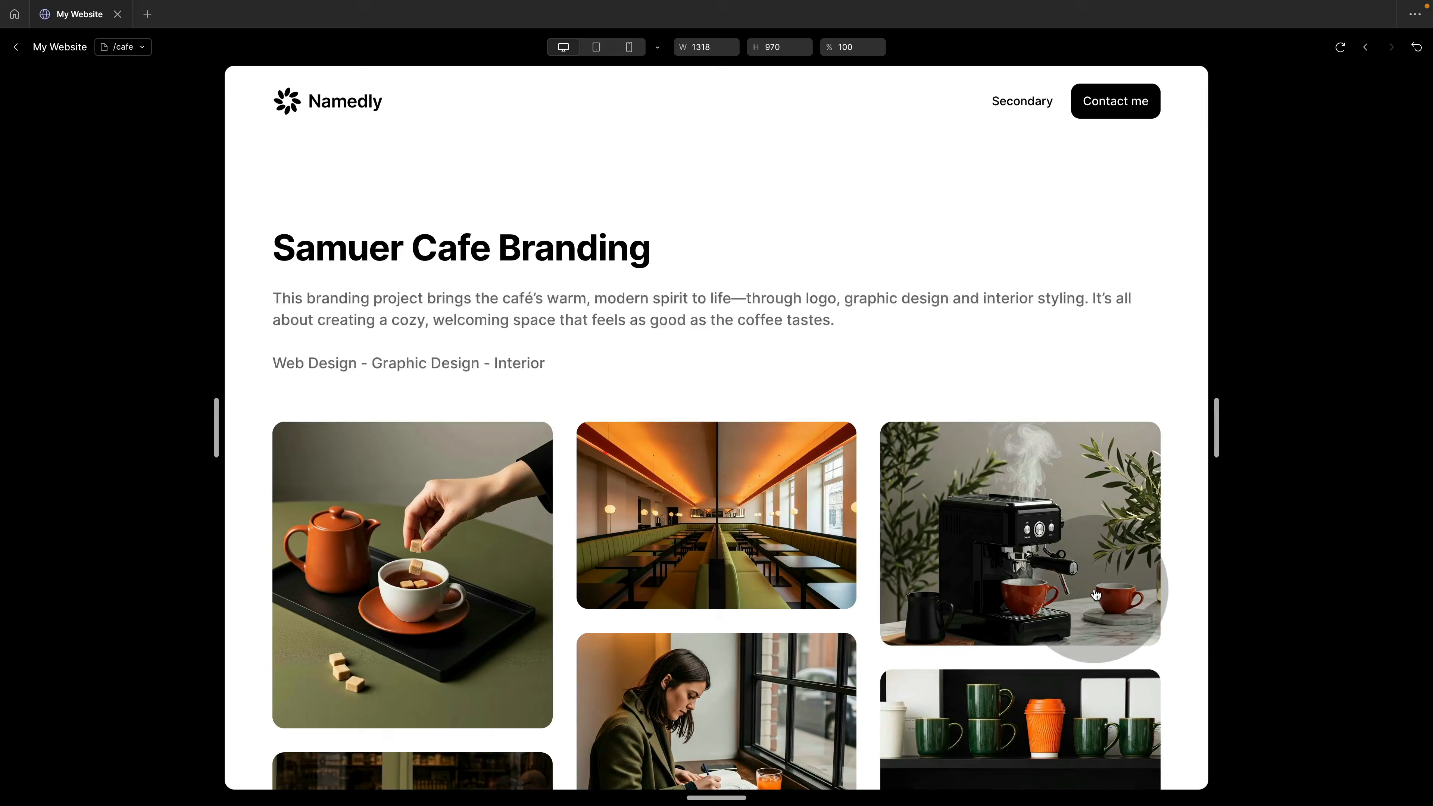
pyautogui.scroll(-15, 1096, 594)
pyautogui.scroll(15, 1096, 594)
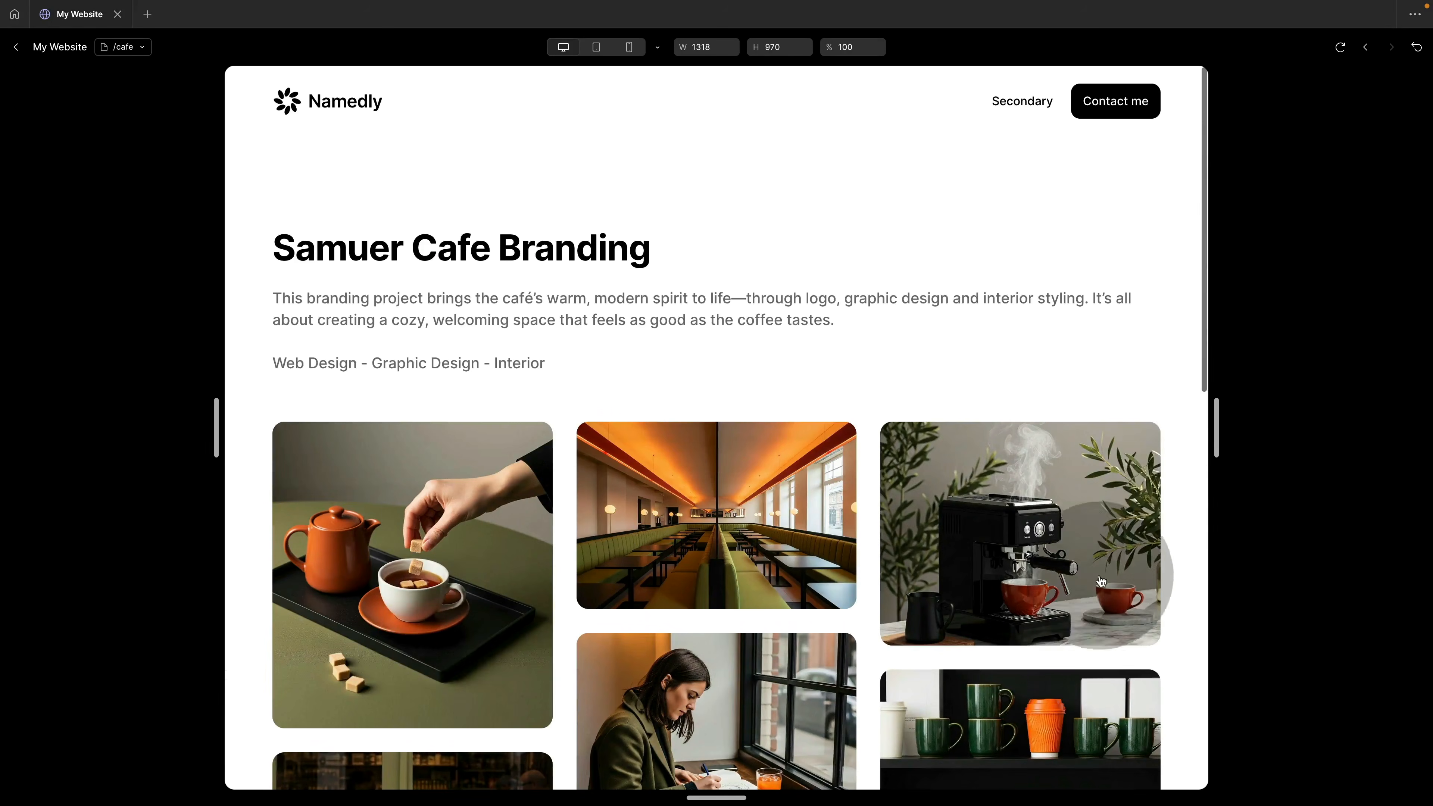
pyautogui.moveTo(1216, 428)
pyautogui.mouseDown()
pyautogui.moveTo(1322, 413)
pyautogui.moveTo(1299, 427)
pyautogui.moveTo(1165, 427)
pyautogui.moveTo(1223, 429)
pyautogui.mouseUp()
pyautogui.click(336, 104)
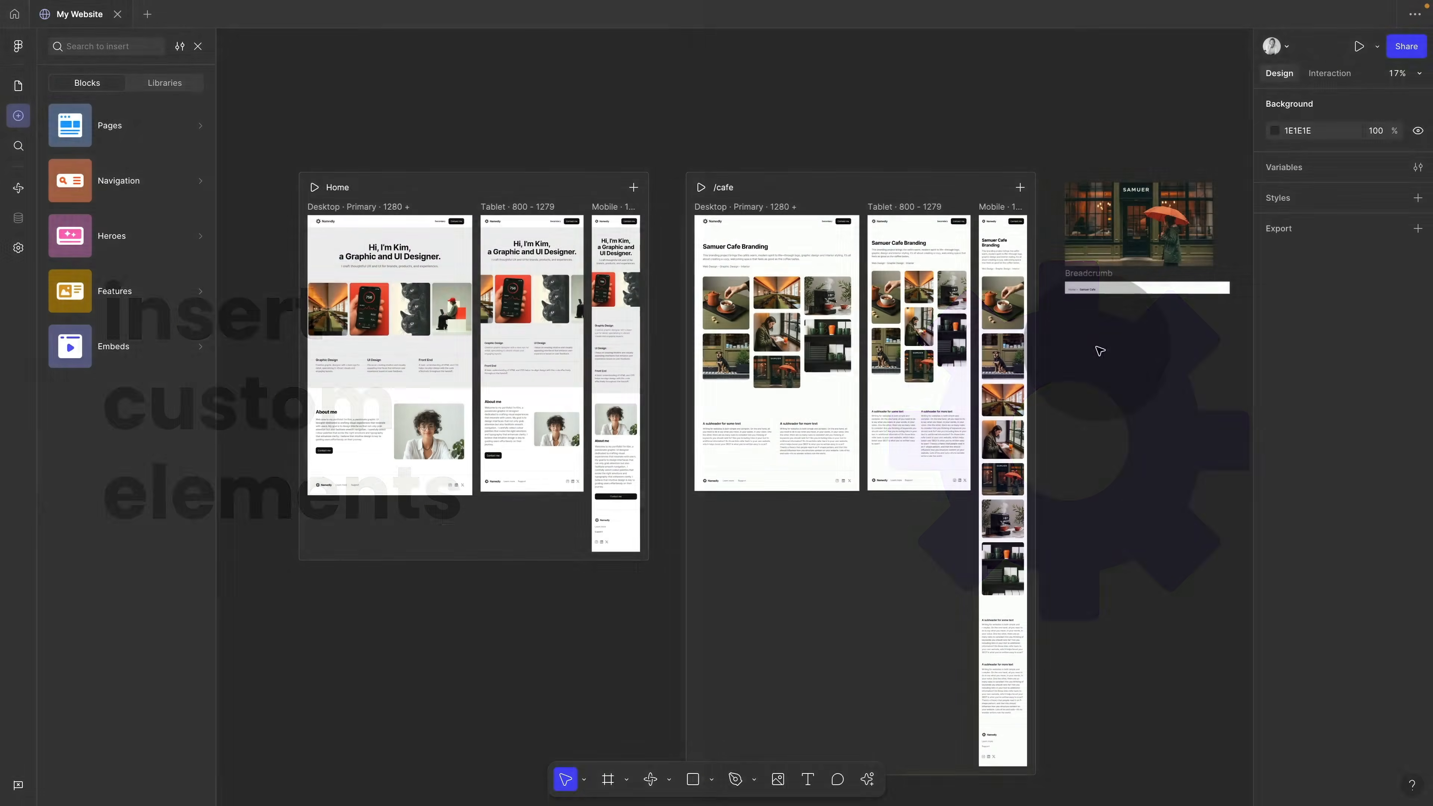
# - Place the SAMUER storefront image between the intro text and the gallery on the /cafe desktop breakpoint
pyautogui.hscroll(3, 1097, 348)
pyautogui.scroll(5, 1098, 349)
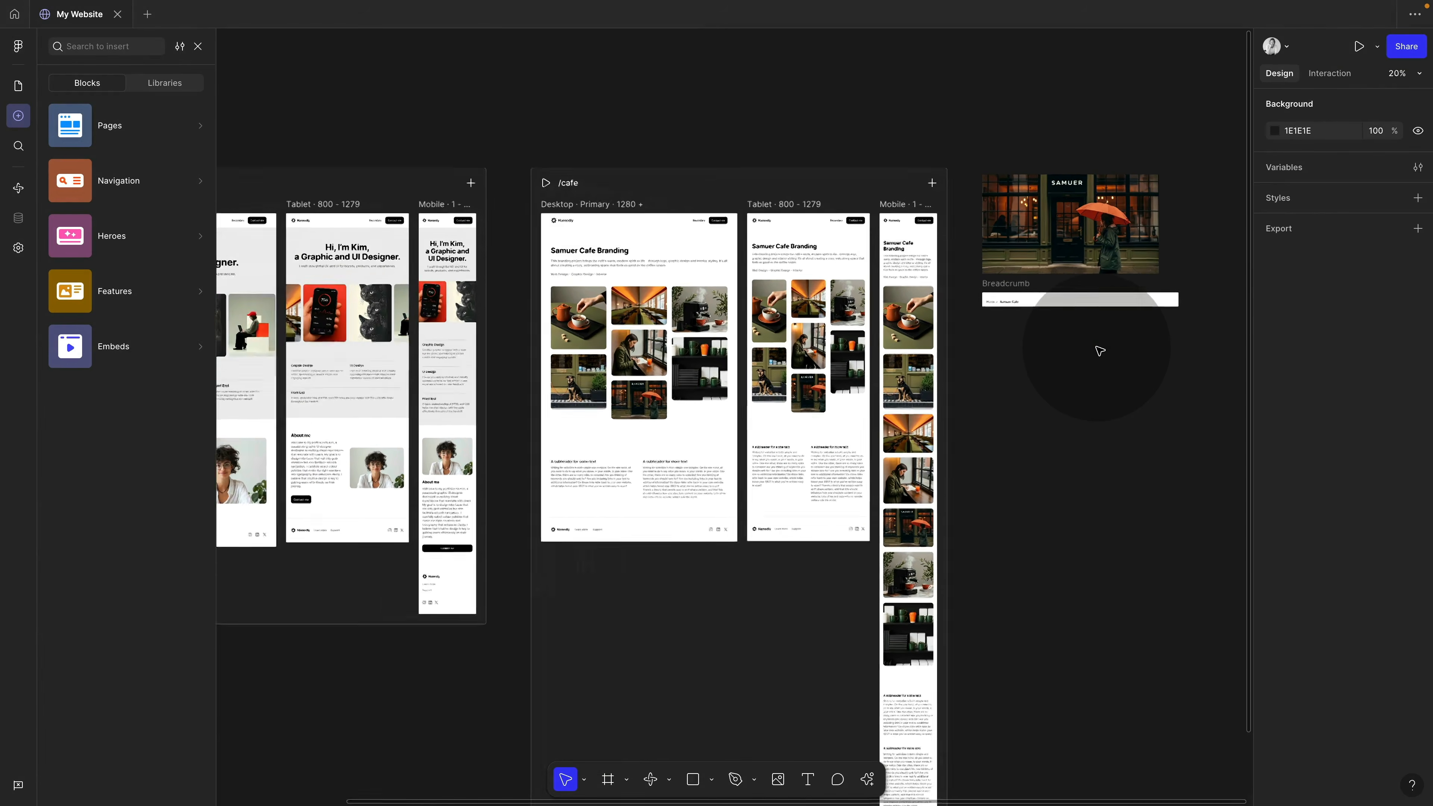
pyautogui.click(1047, 225)
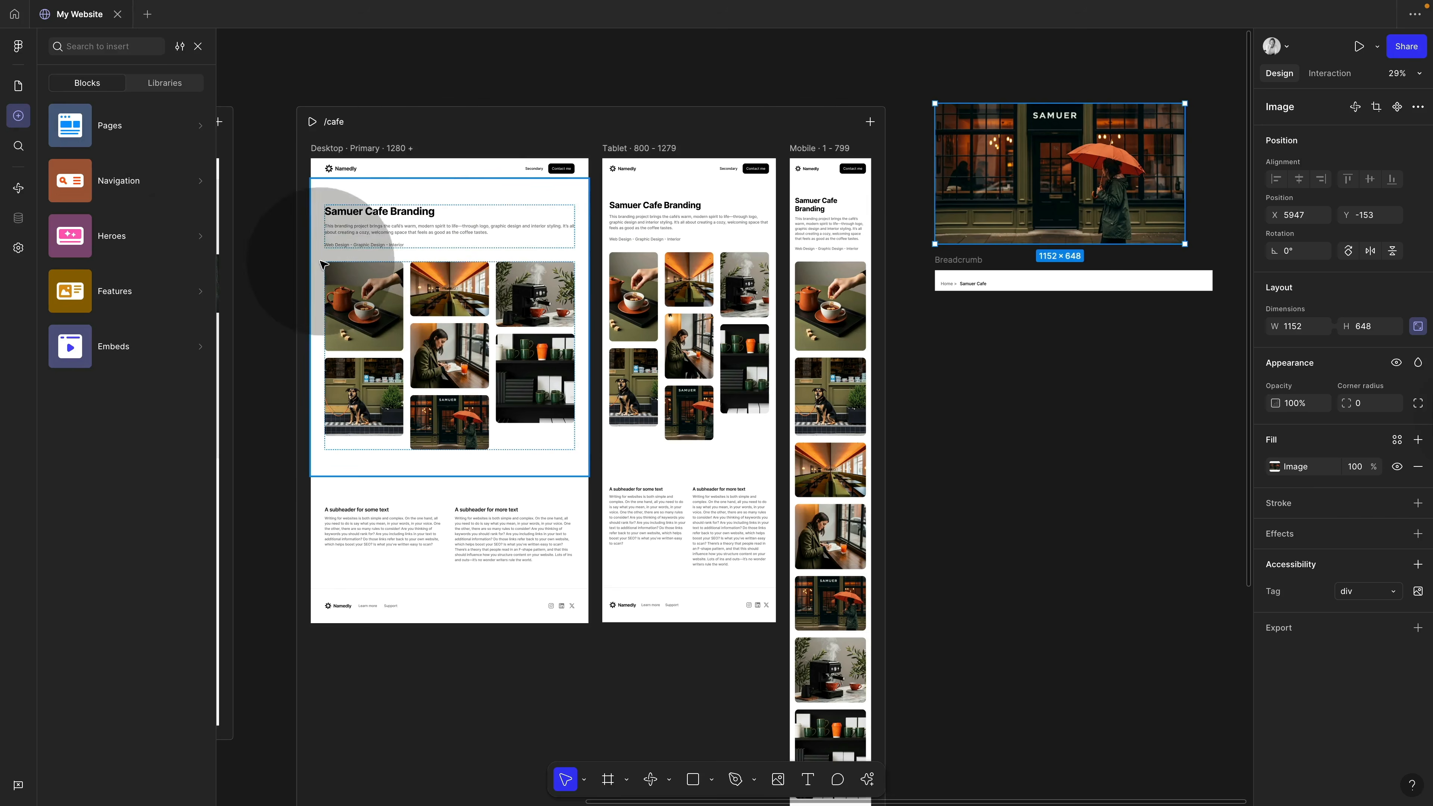
pyautogui.moveTo(137, 189)
pyautogui.moveTo(119, 292)
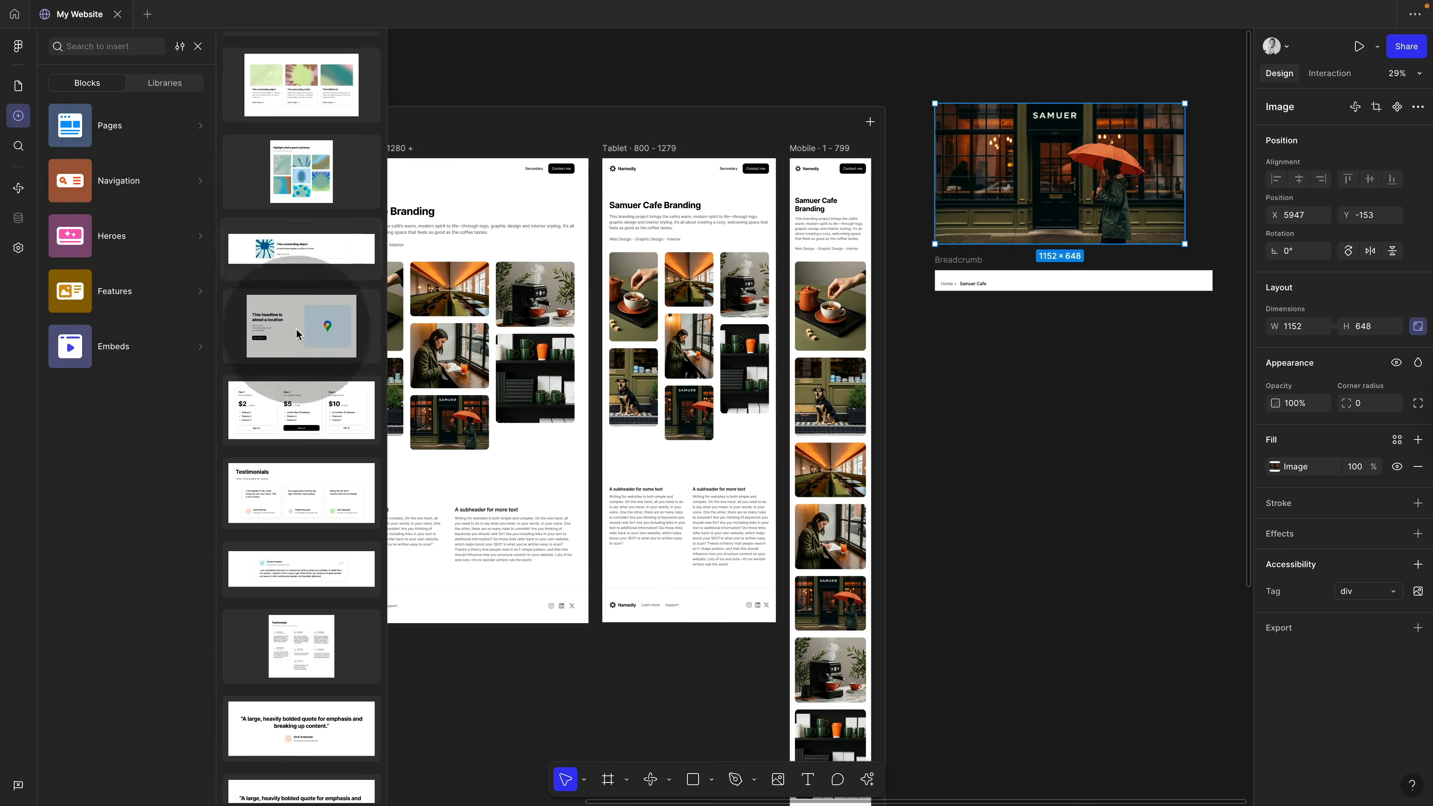
pyautogui.scroll(-7, 296, 361)
pyautogui.scroll(7, 296, 360)
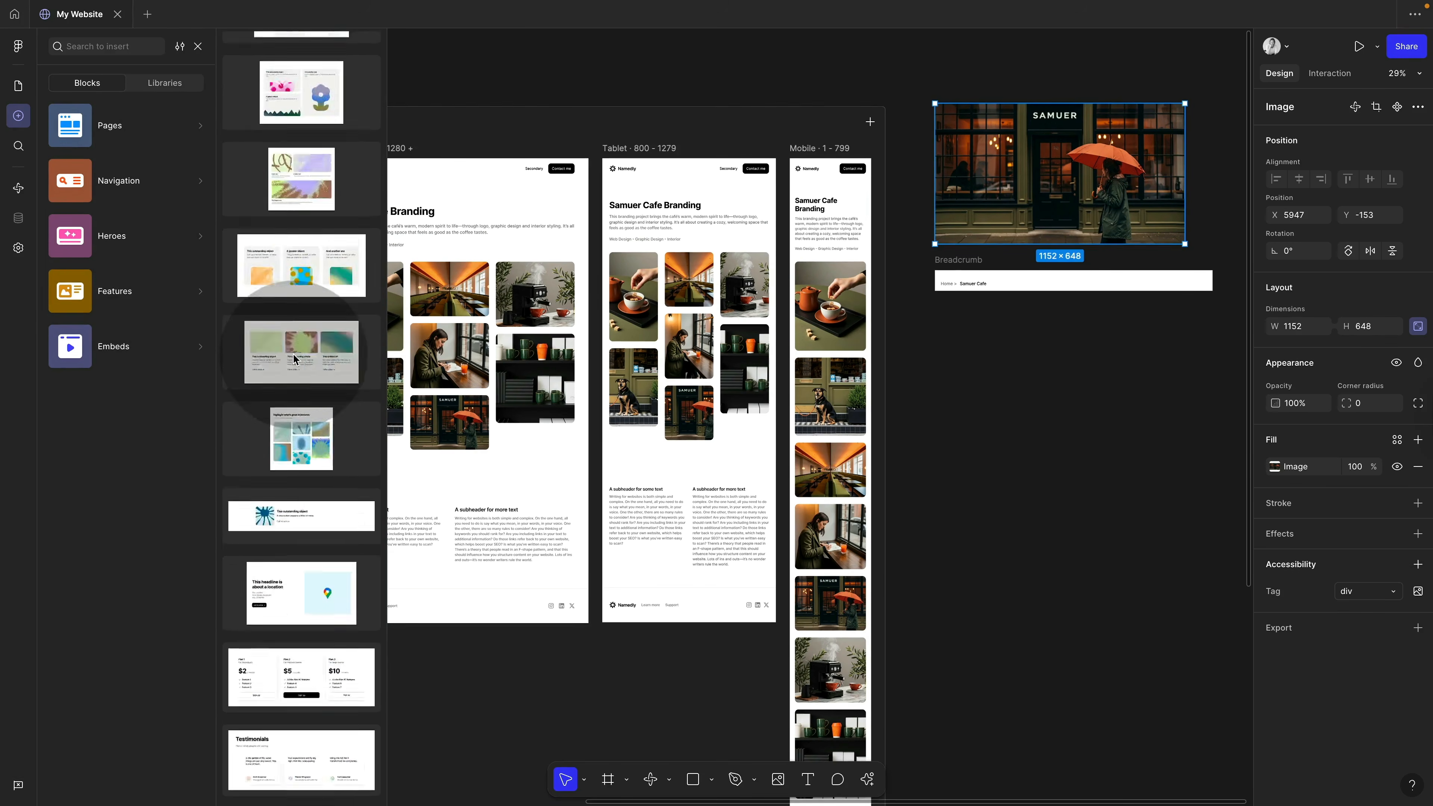
pyautogui.click(558, 105)
pyautogui.click(1066, 191)
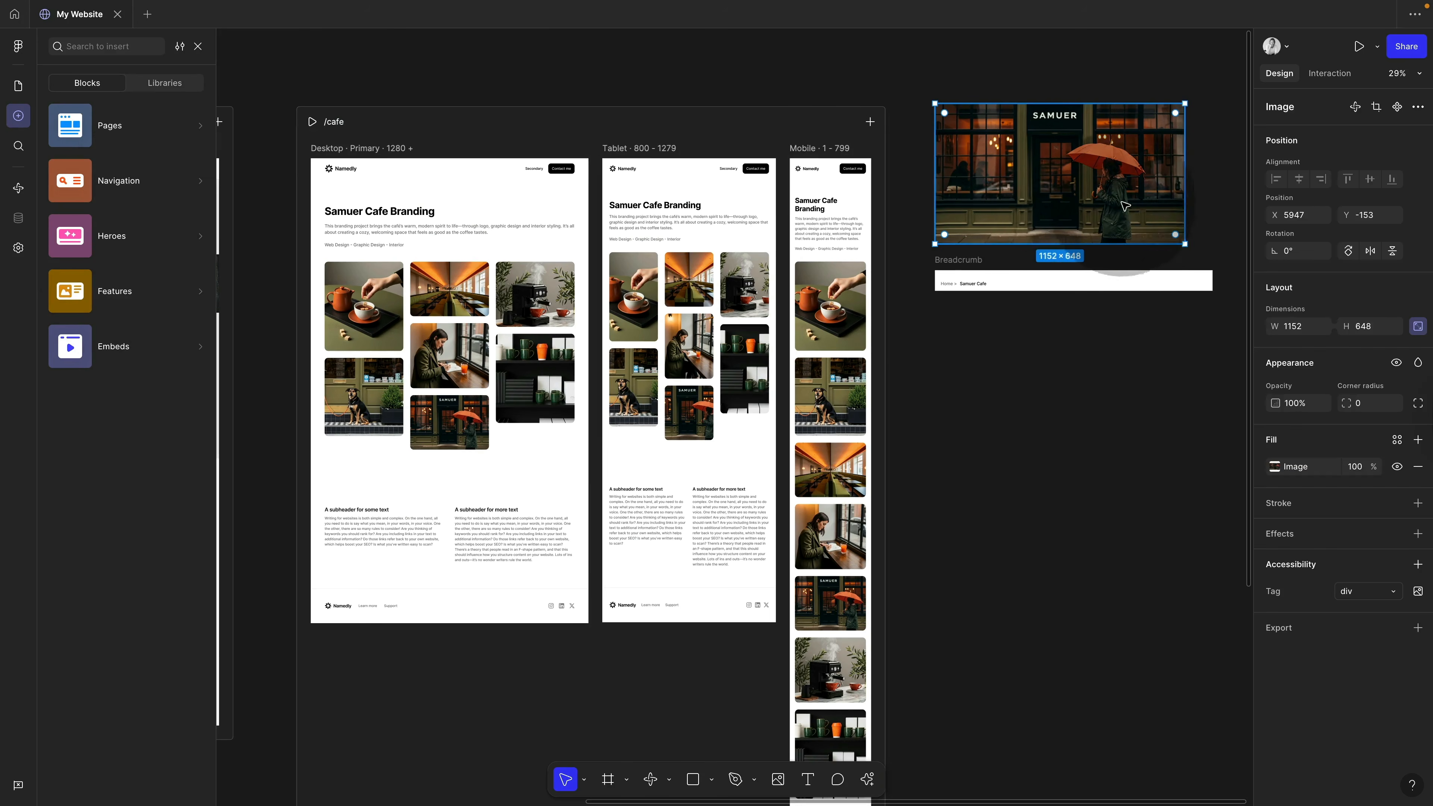
pyautogui.moveTo(1026, 192); pyautogui.dragTo(541, 258)
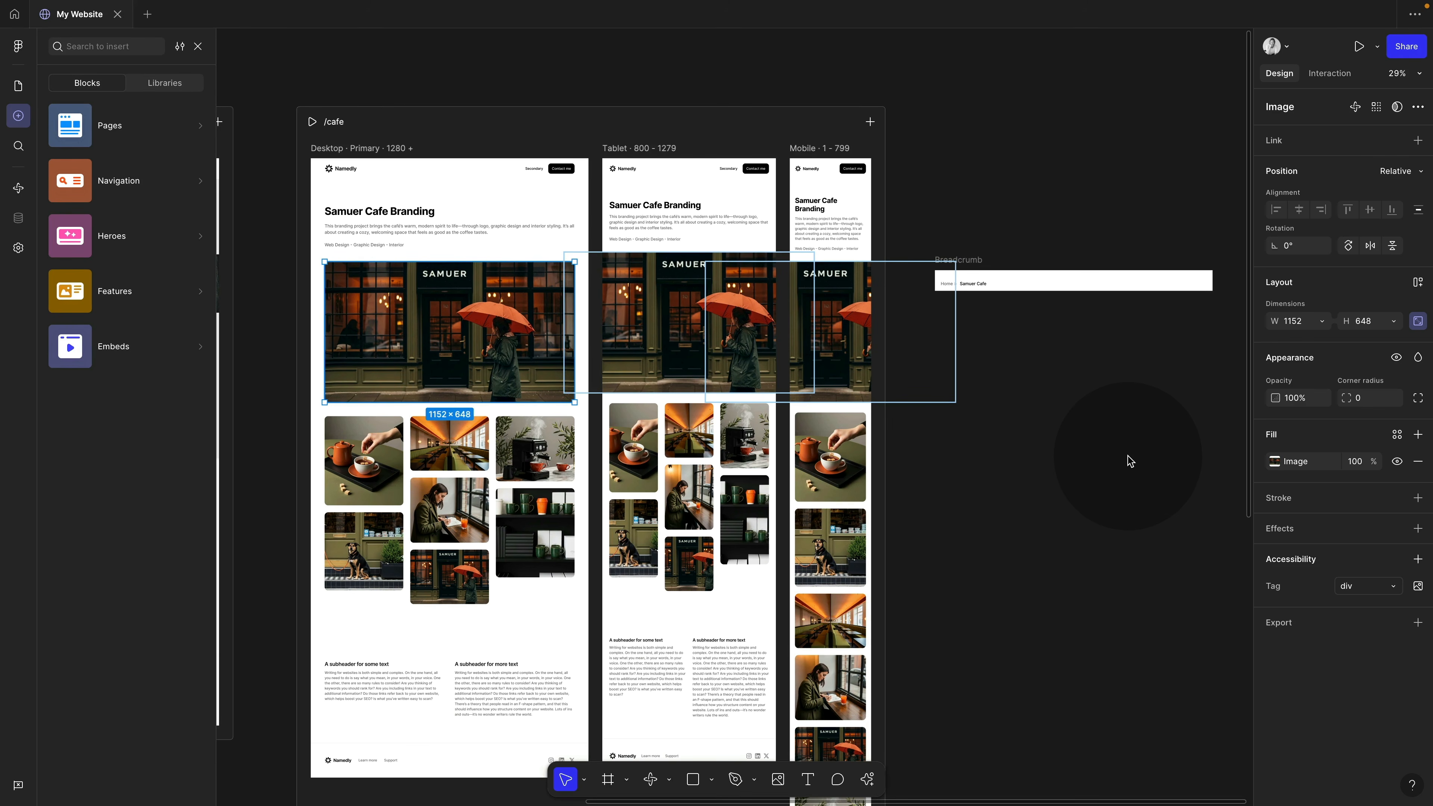
# - Check the width resizing option of the desktop gallery frame, keeping Fill container selected
pyautogui.click(1023, 435)
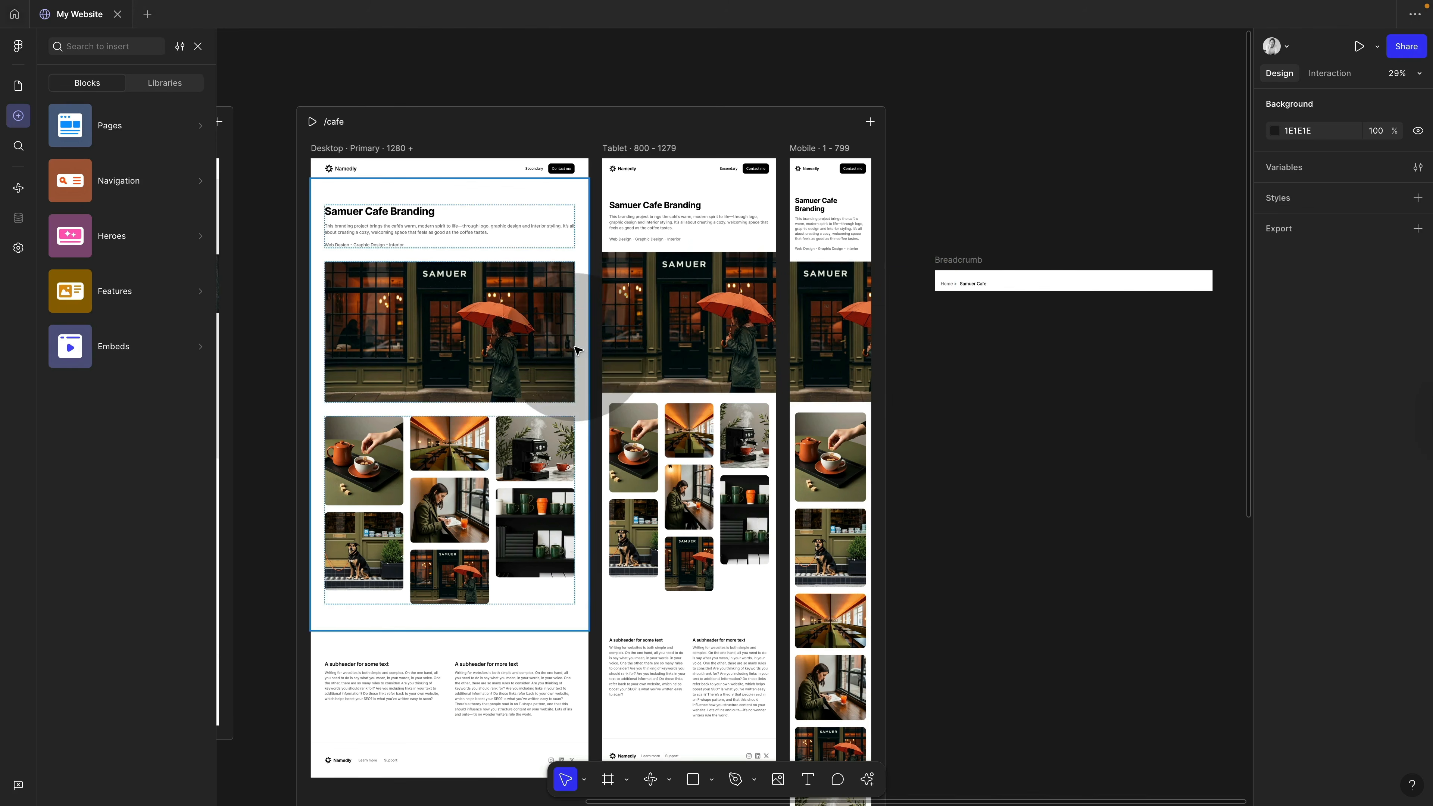
pyautogui.keyDown('super'); pyautogui.click(464, 369); pyautogui.keyUp('super')
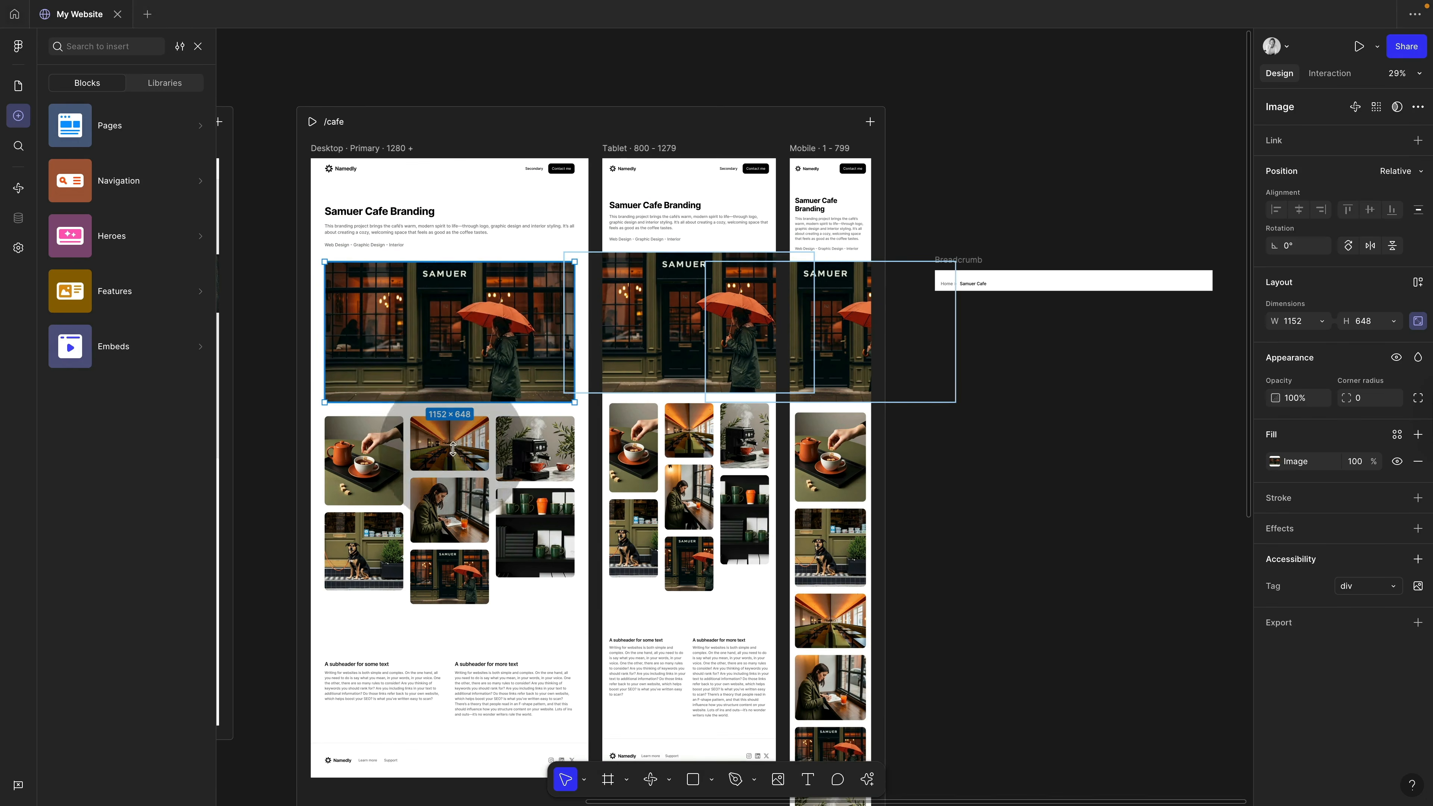
pyautogui.click(478, 473)
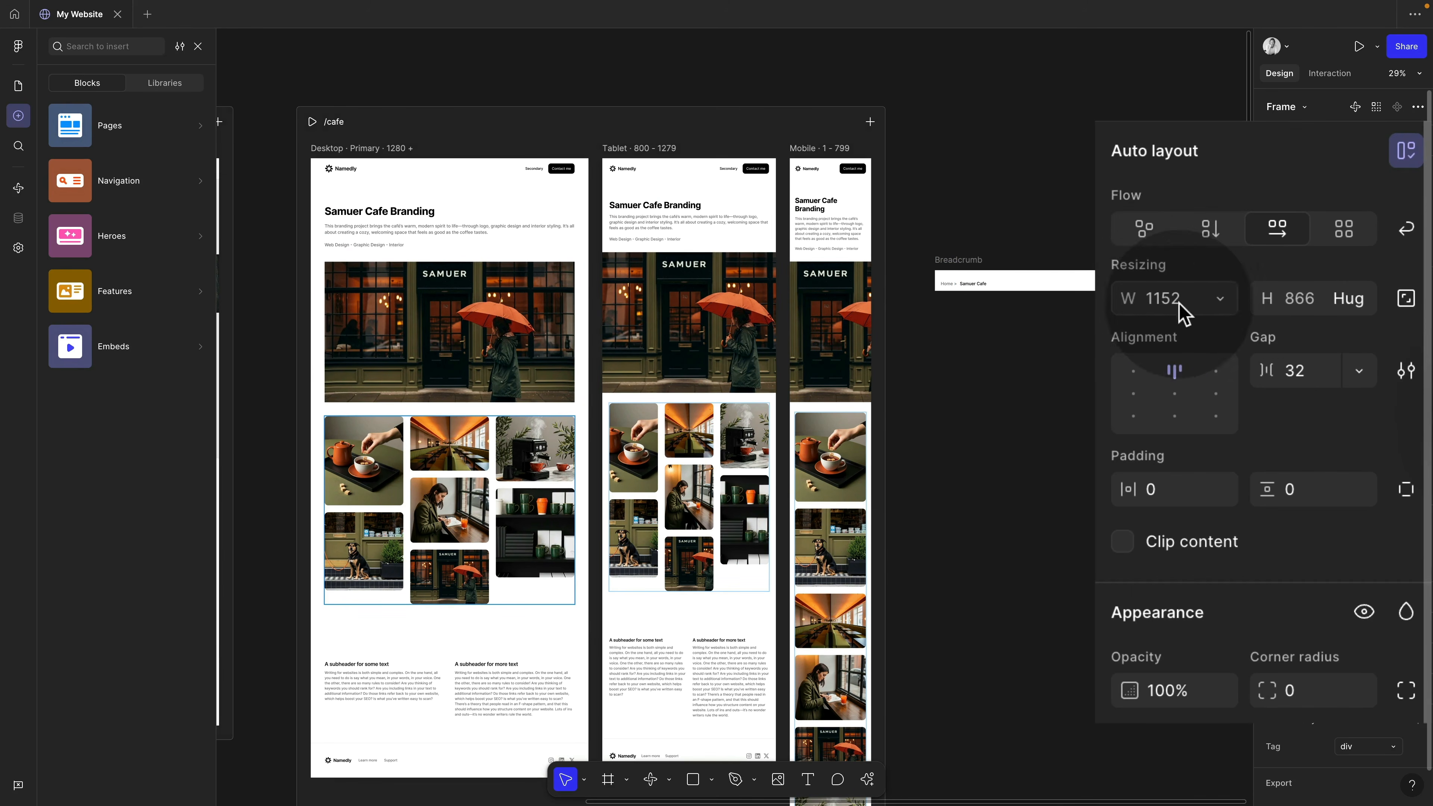
pyautogui.click(1222, 304)
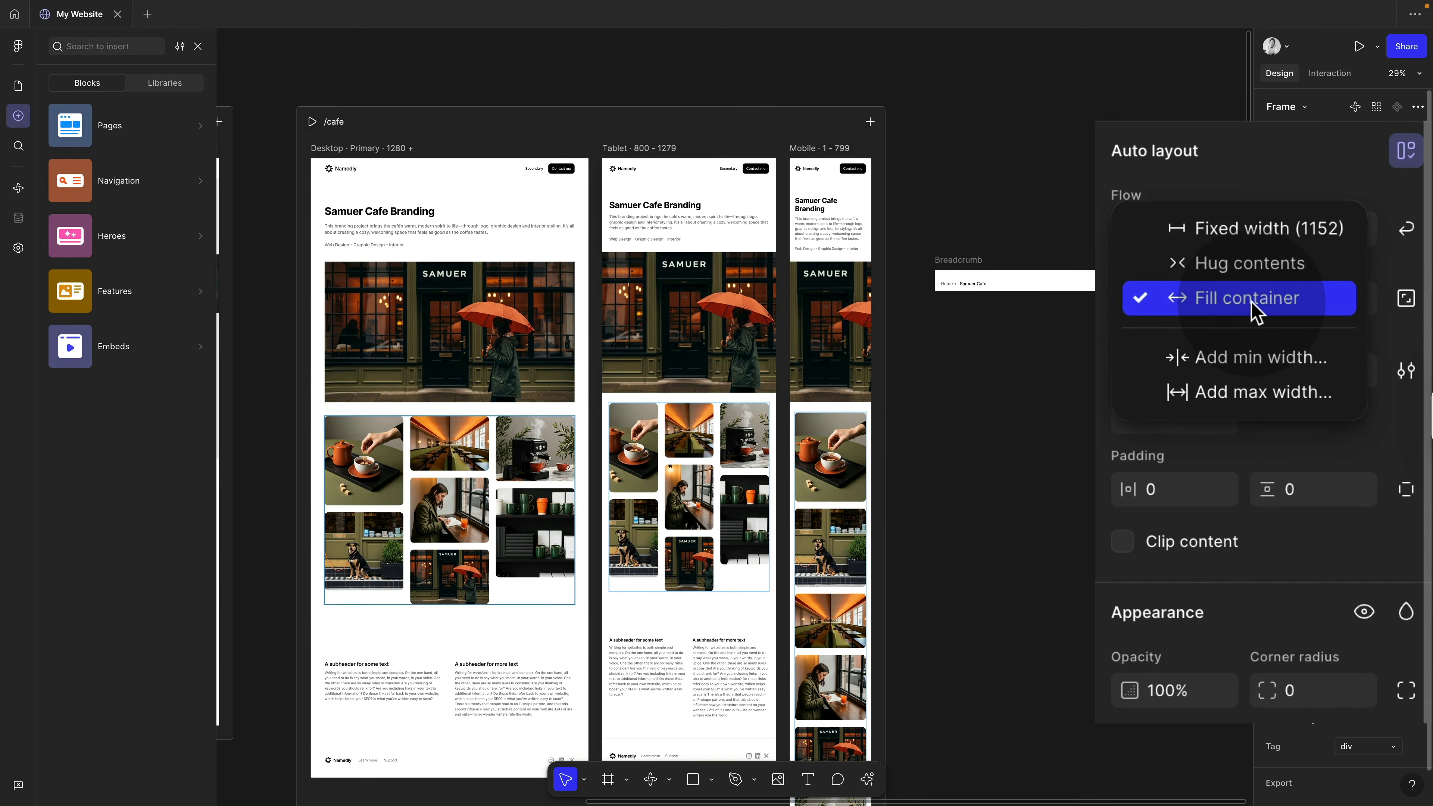
pyautogui.click(1256, 309)
# - Try Fill container as the width of the desktop storefront image and undo the change
pyautogui.click(538, 351)
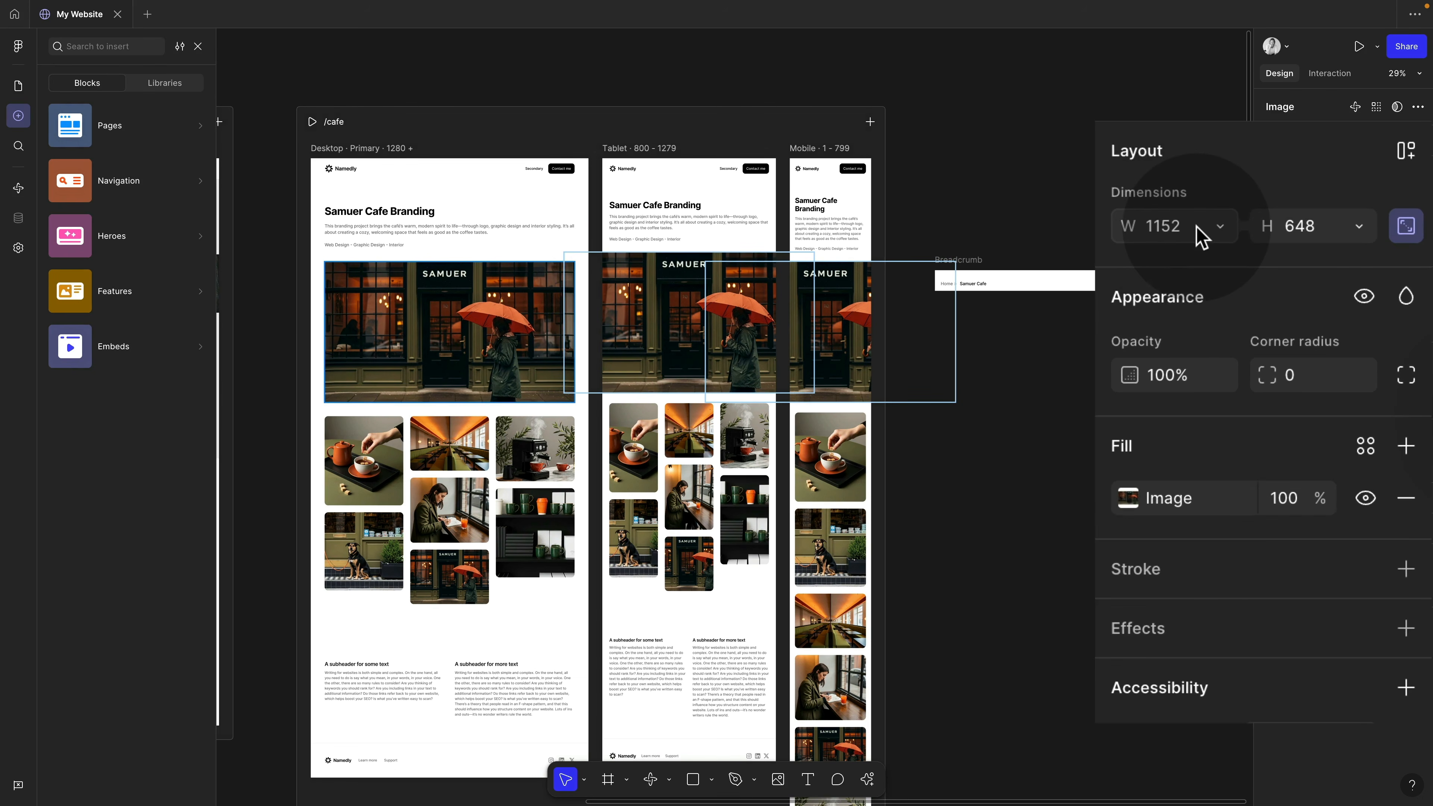
pyautogui.click(1221, 228)
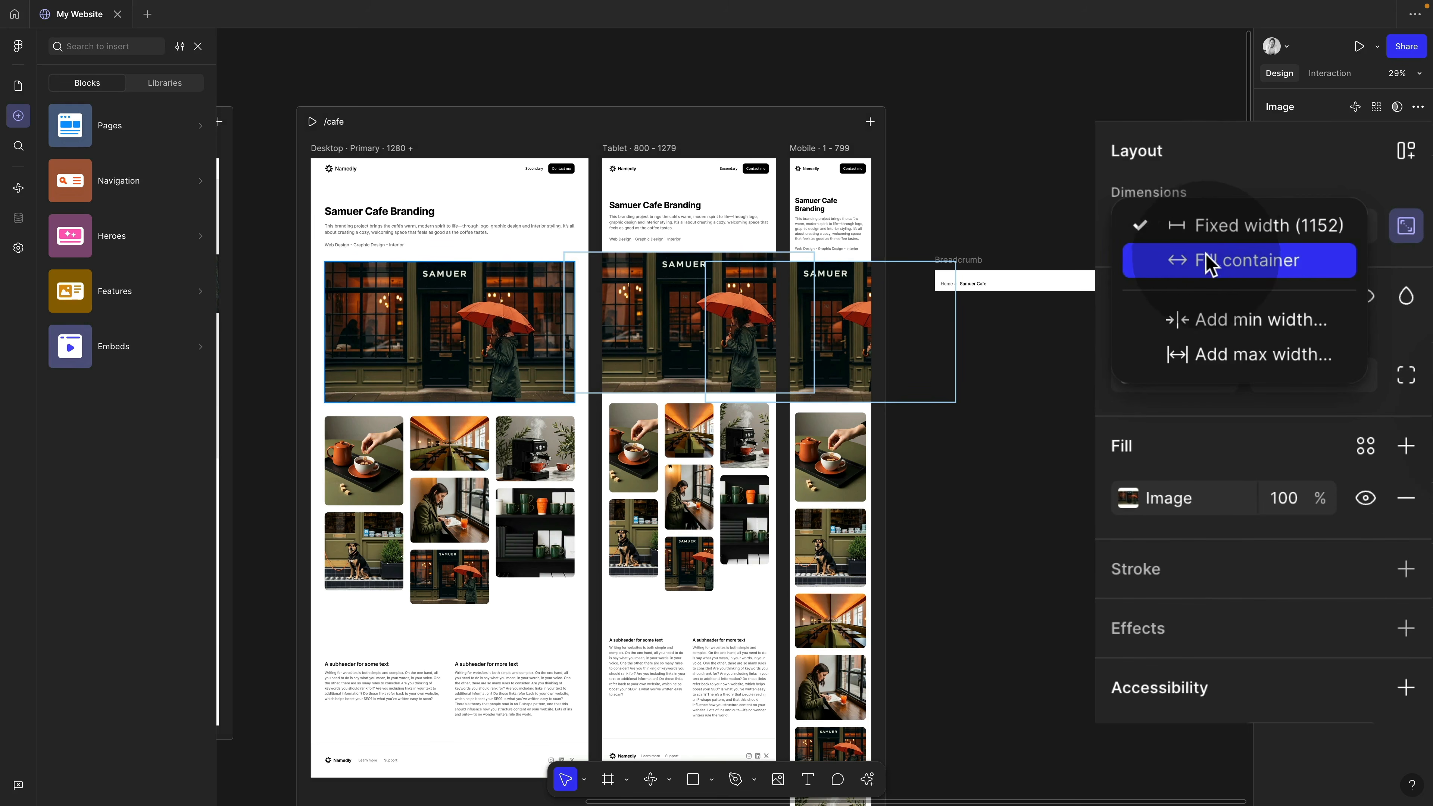
pyautogui.click(1233, 271)
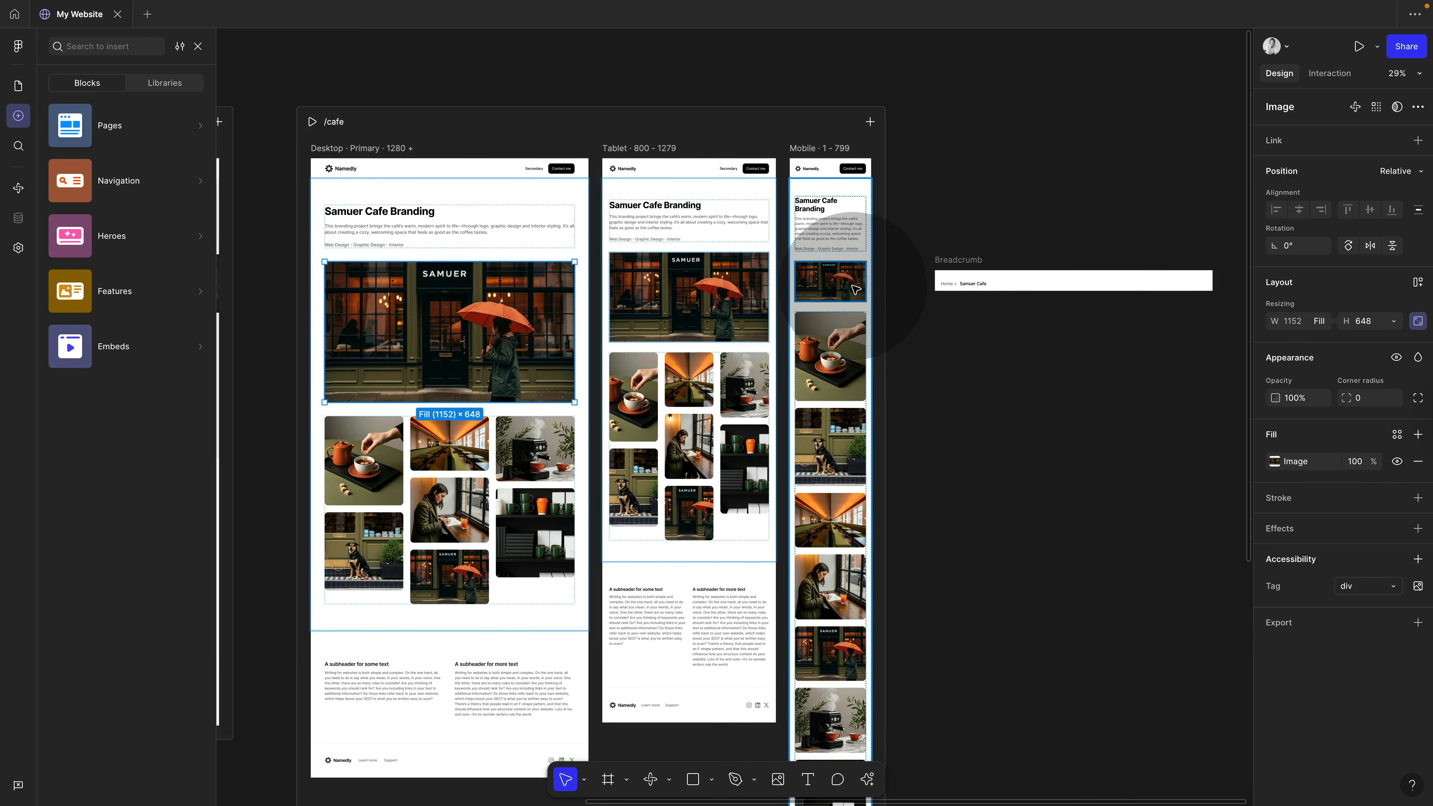
pyautogui.press('super+z')
pyautogui.press('super+z')
pyautogui.press('super+z')
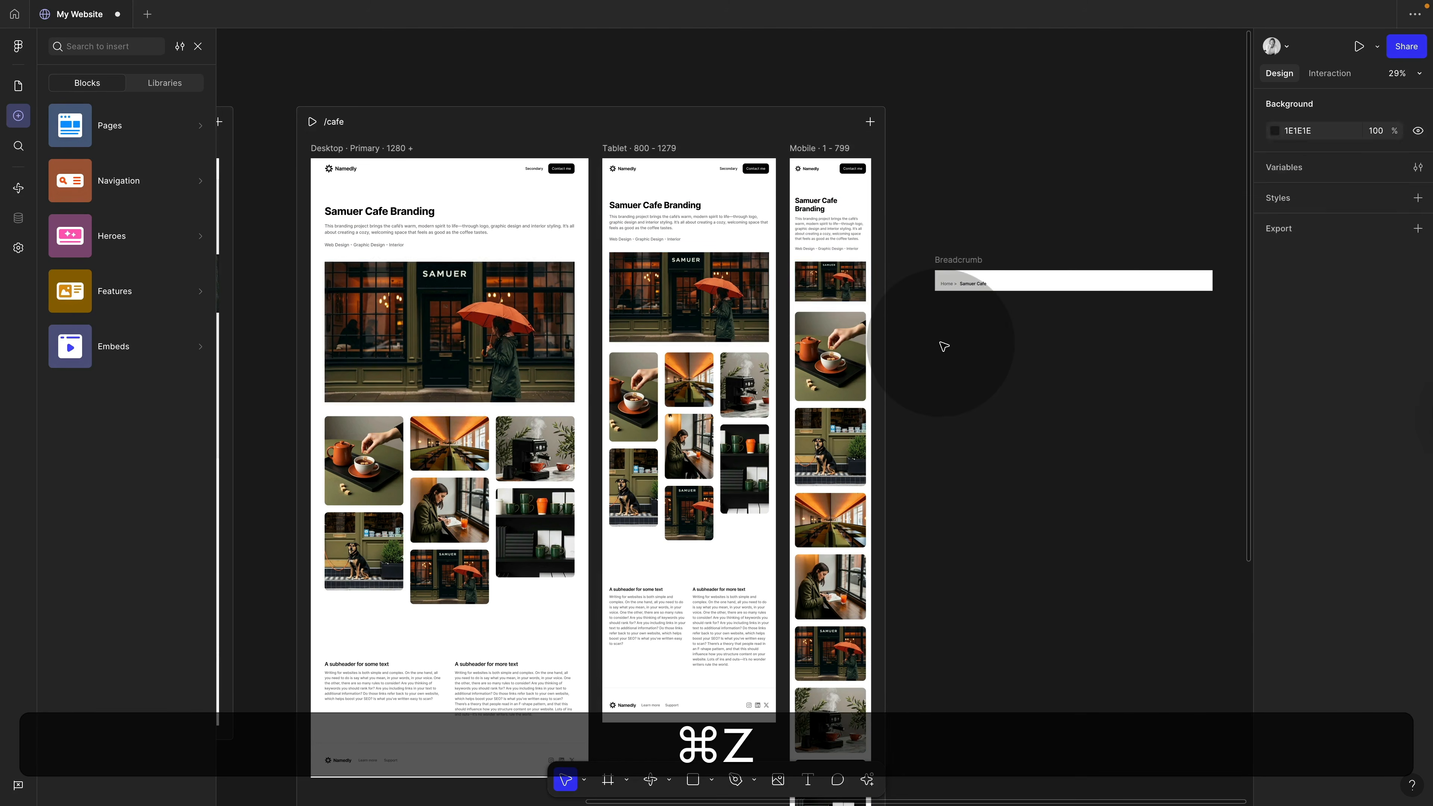
# - Try resizing the storefront image only on the tablet breakpoint to 736 × 414, and preview the page widened from 800 to 1545
pyautogui.click(701, 324)
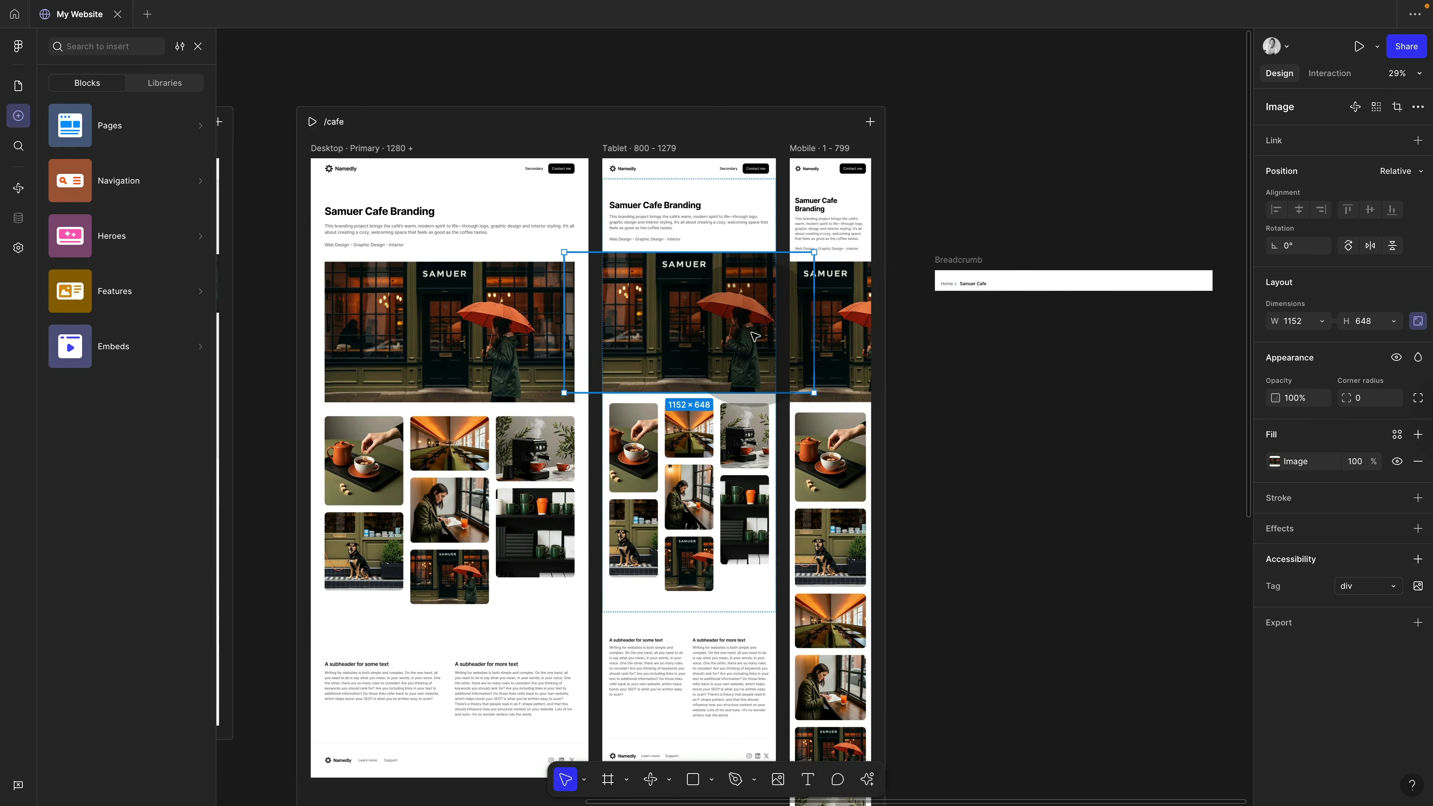
pyautogui.moveTo(814, 392); pyautogui.dragTo(775, 367)
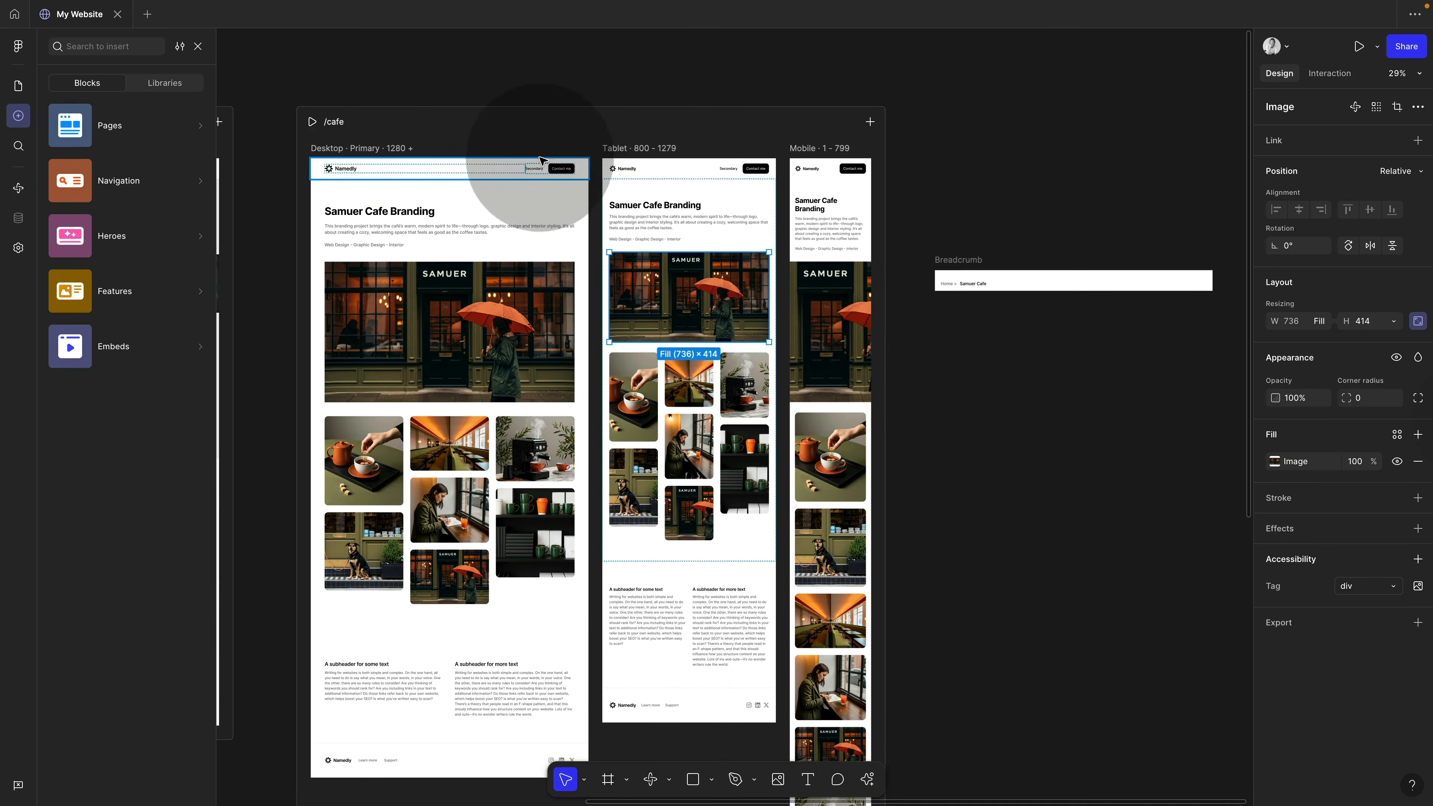
pyautogui.hotkey('shift', 'space')
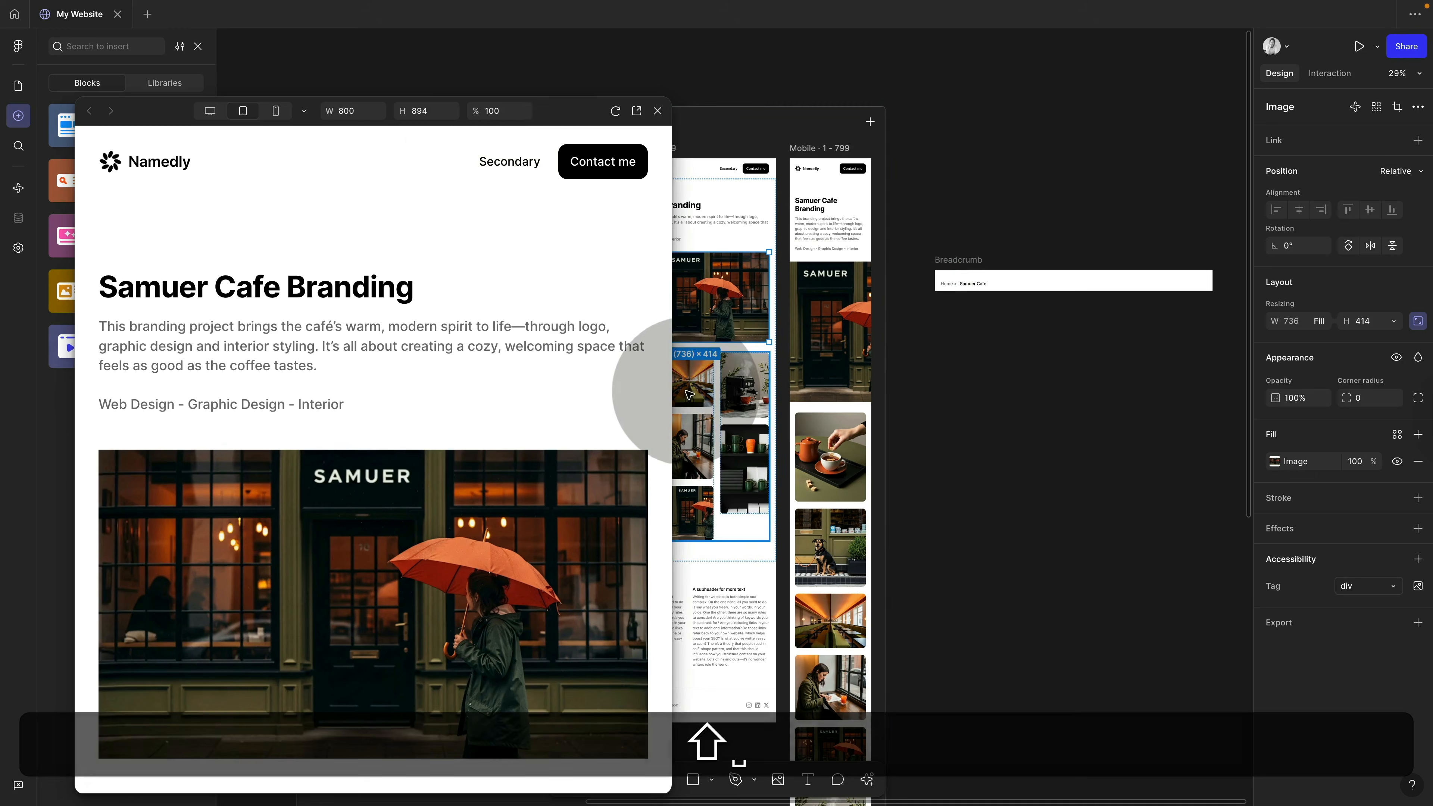
pyautogui.moveTo(689, 394); pyautogui.dragTo(1229, 353)
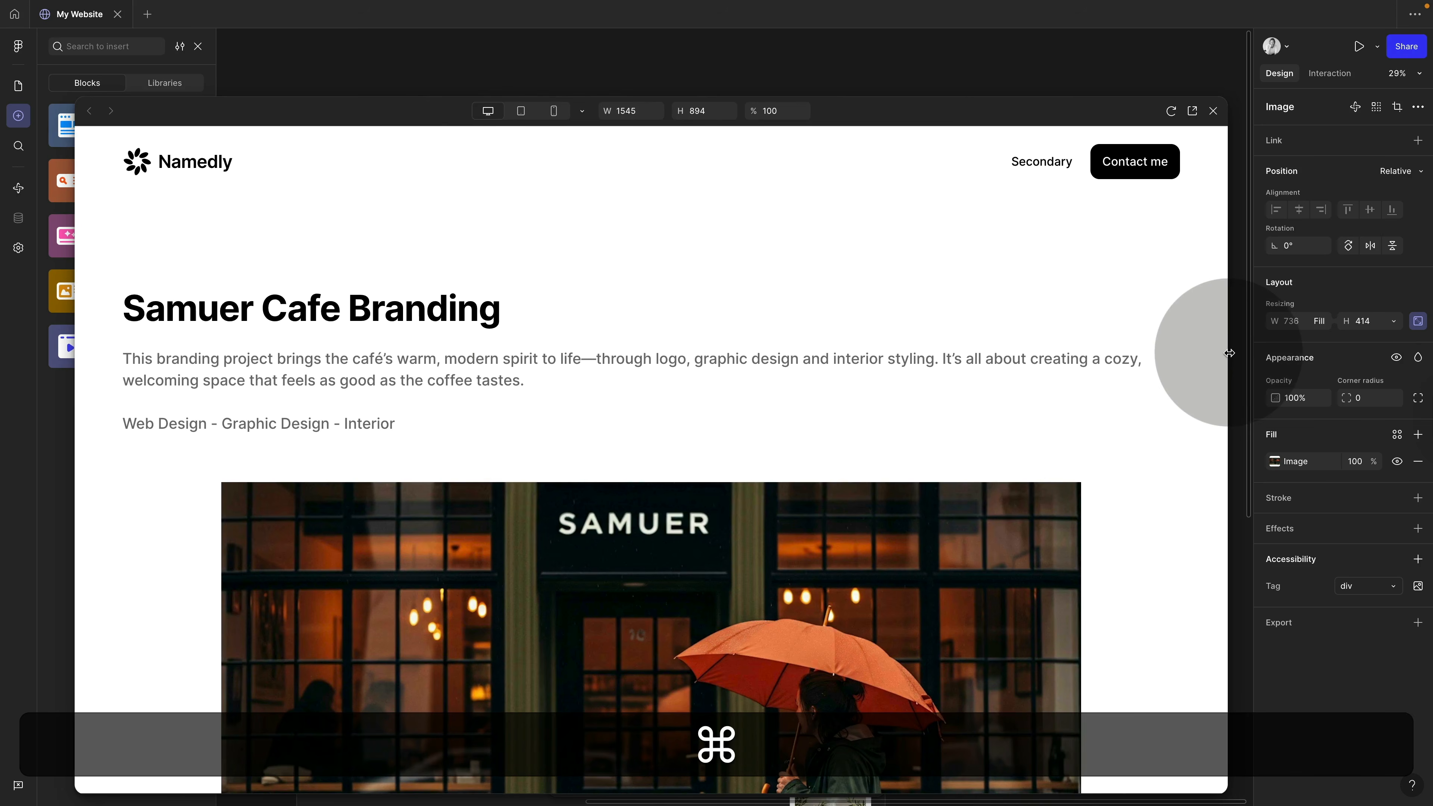
pyautogui.click(1213, 110)
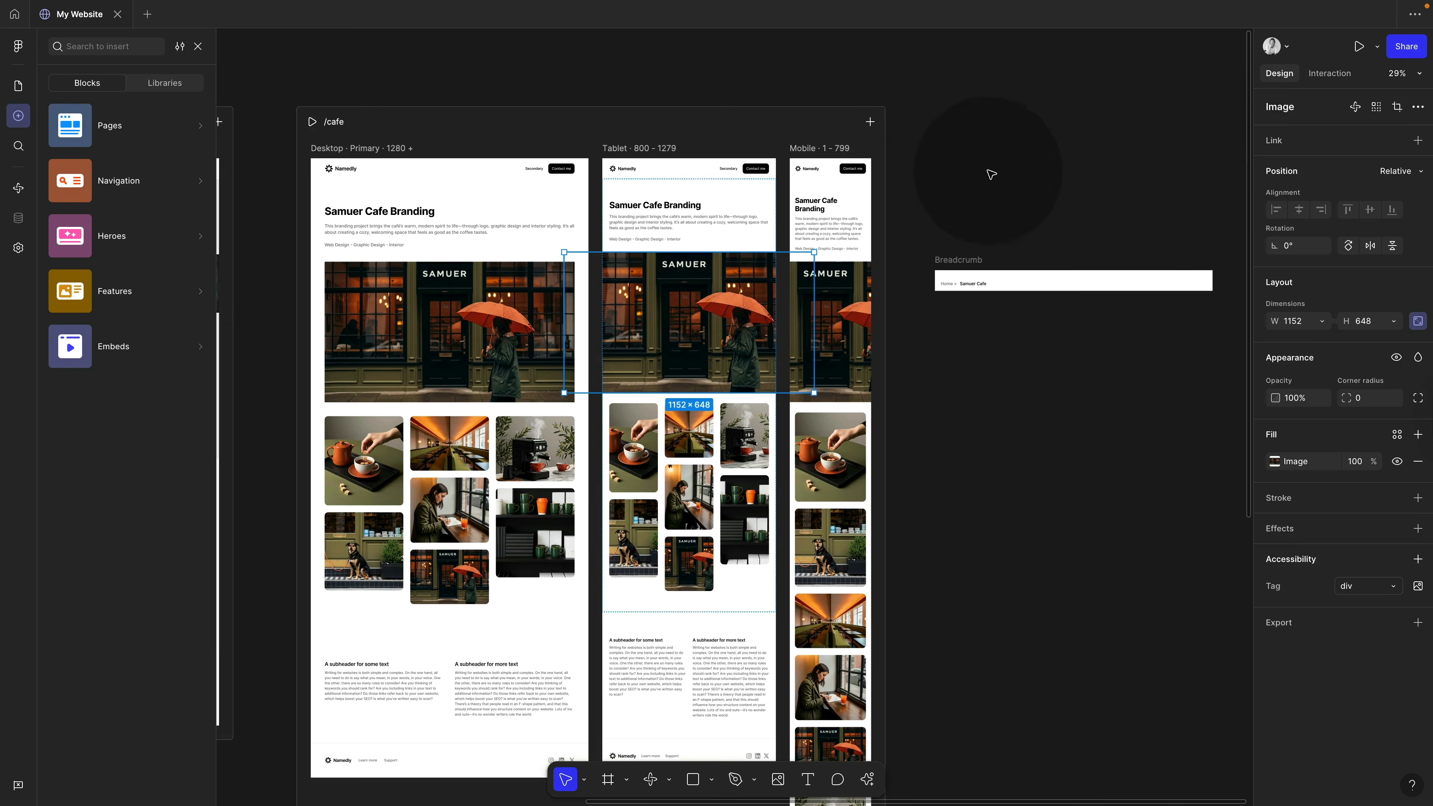
# - Set the desktop storefront image's width to Fill container
pyautogui.keyDown('super'); pyautogui.click(714, 326); pyautogui.keyUp('super')
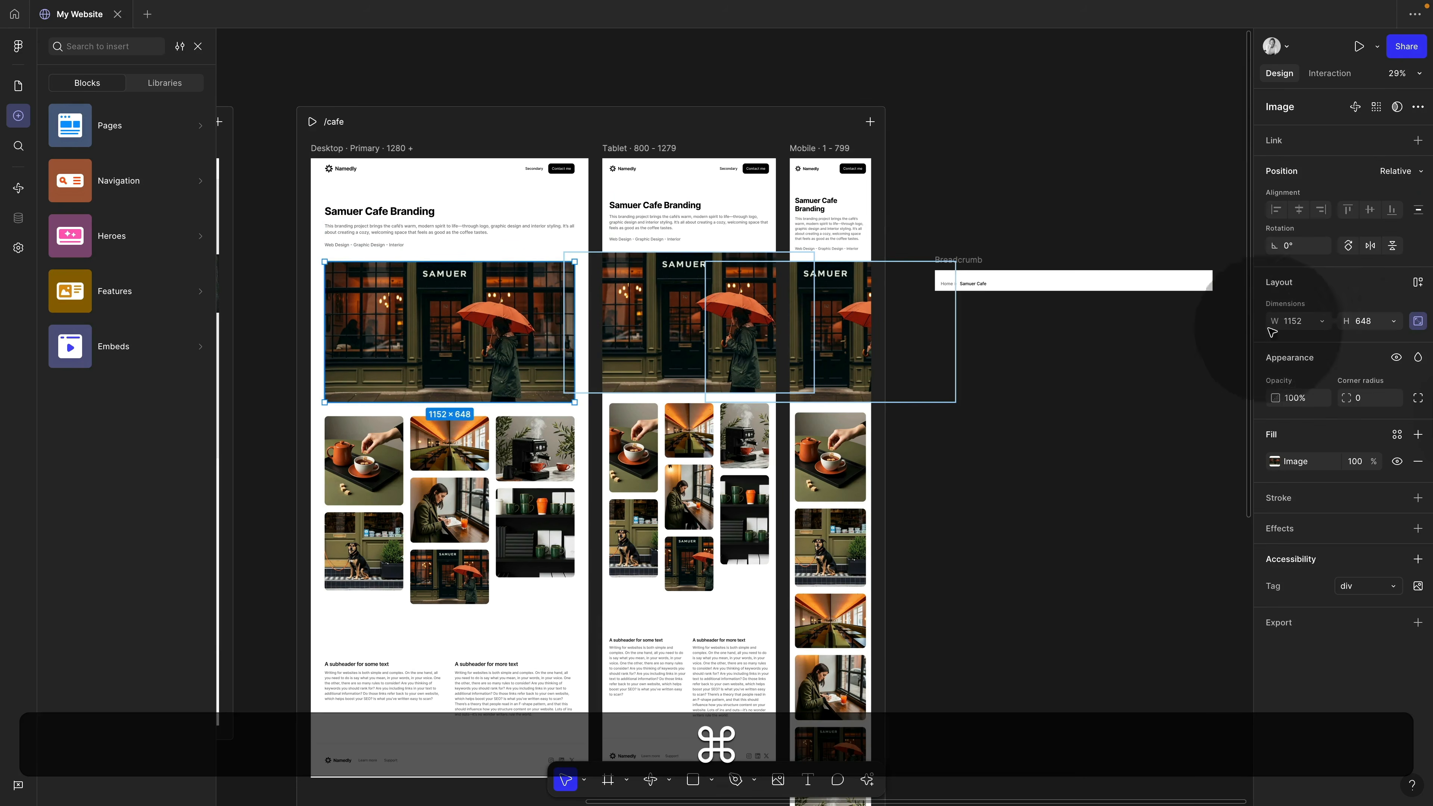
pyautogui.click(1323, 322)
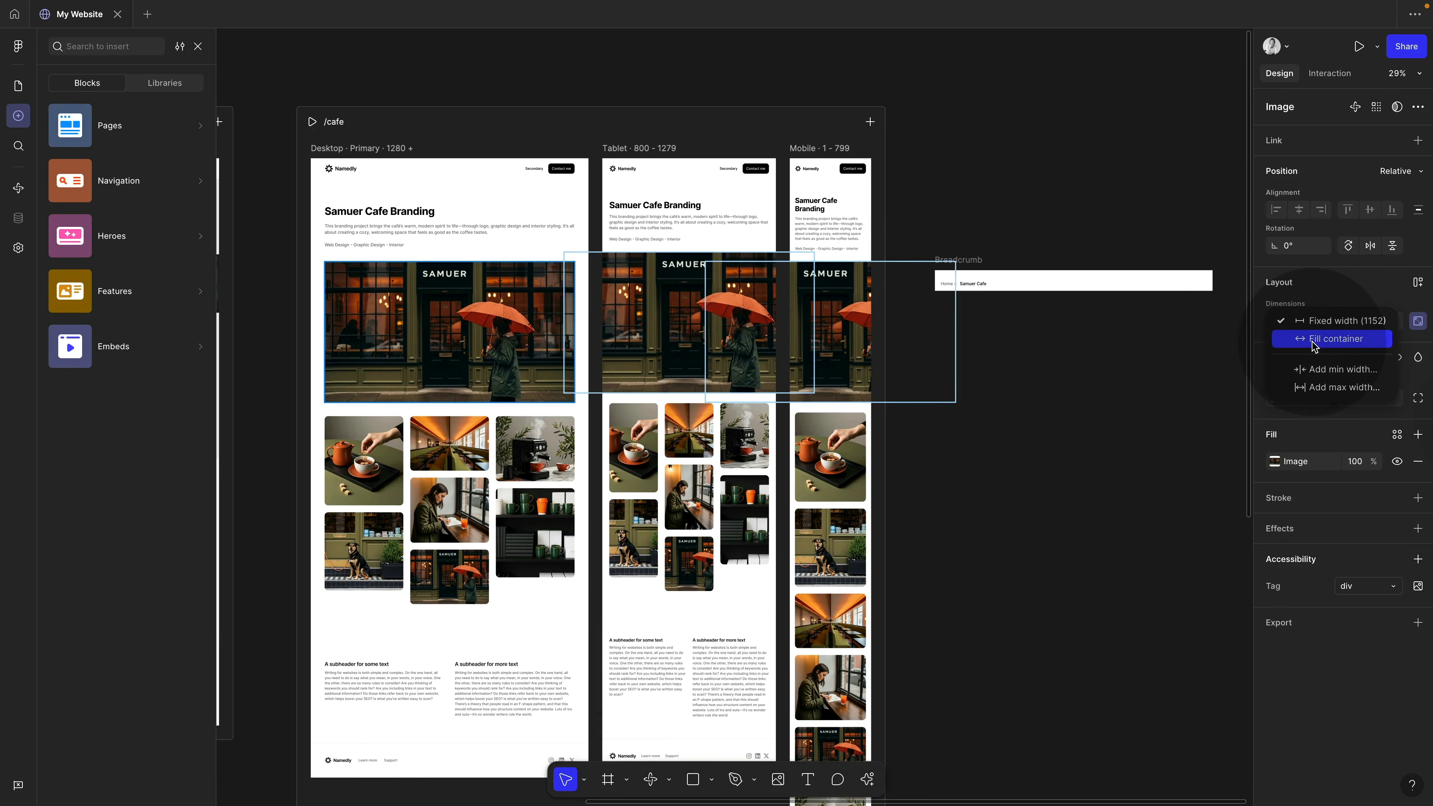
pyautogui.click(1315, 339)
pyautogui.click(1016, 417)
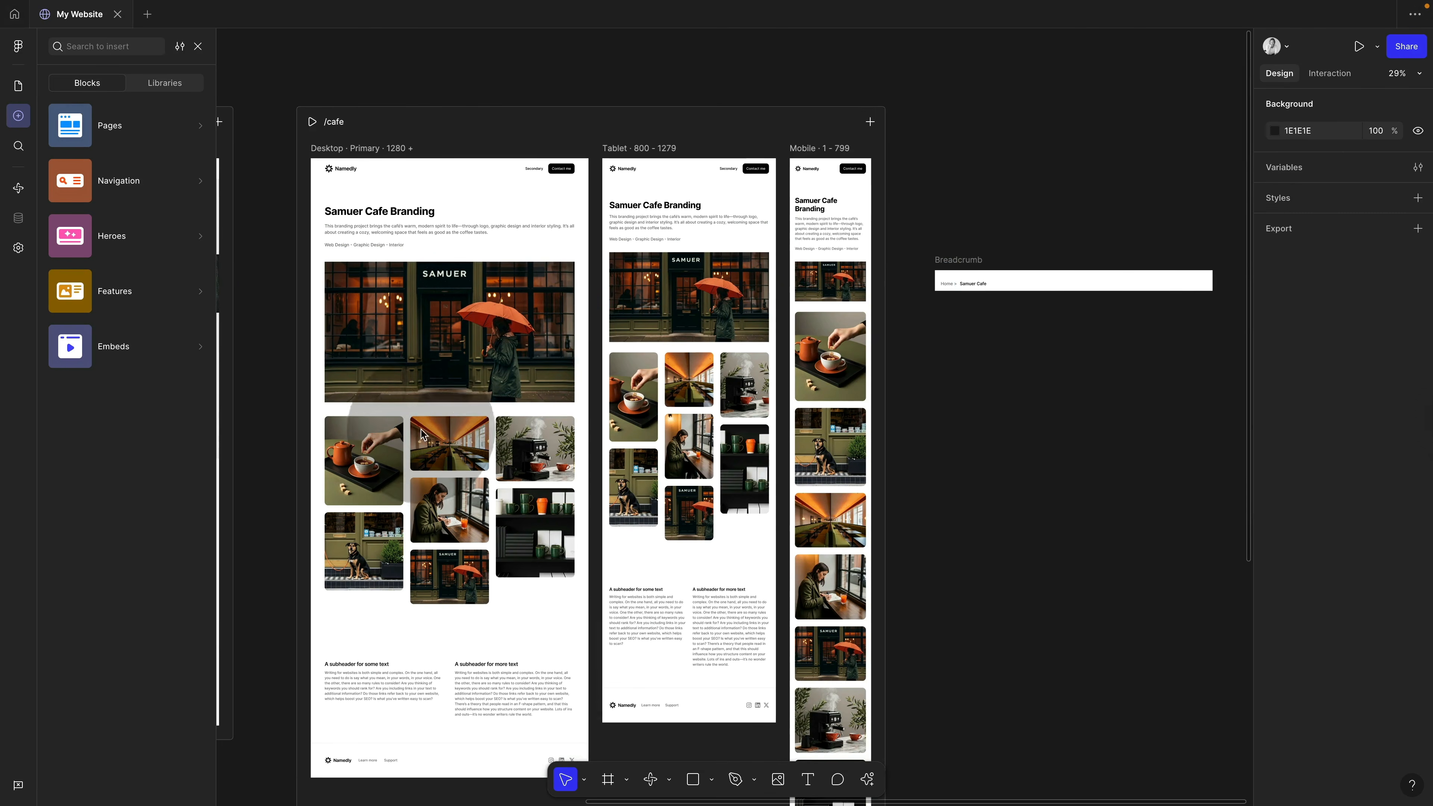
# - Set the storefront image's corner radius to 16, matching the gallery images
pyautogui.keyDown('super'); pyautogui.click(393, 467); pyautogui.keyUp('super')
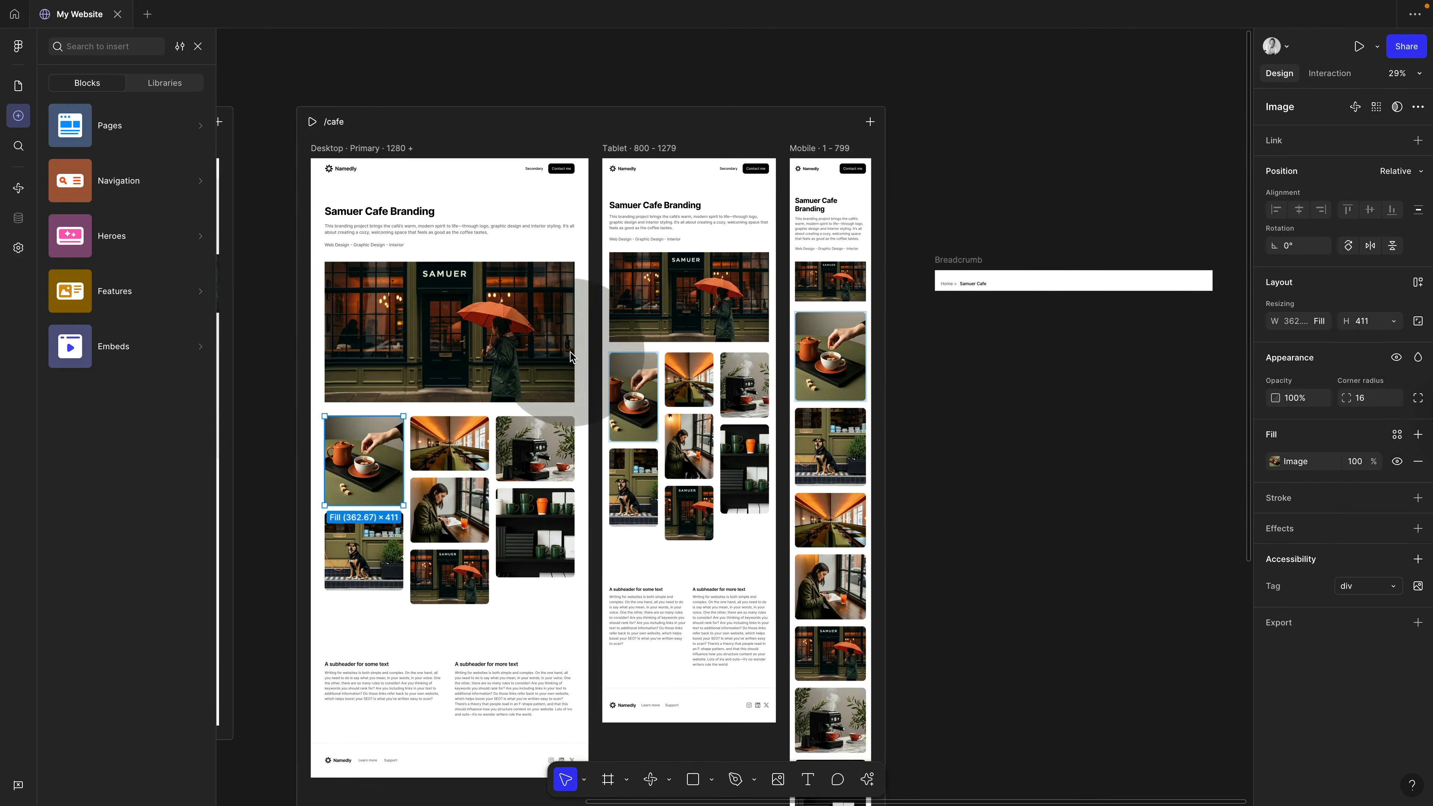
pyautogui.keyDown('super'); pyautogui.click(533, 350); pyautogui.keyUp('super')
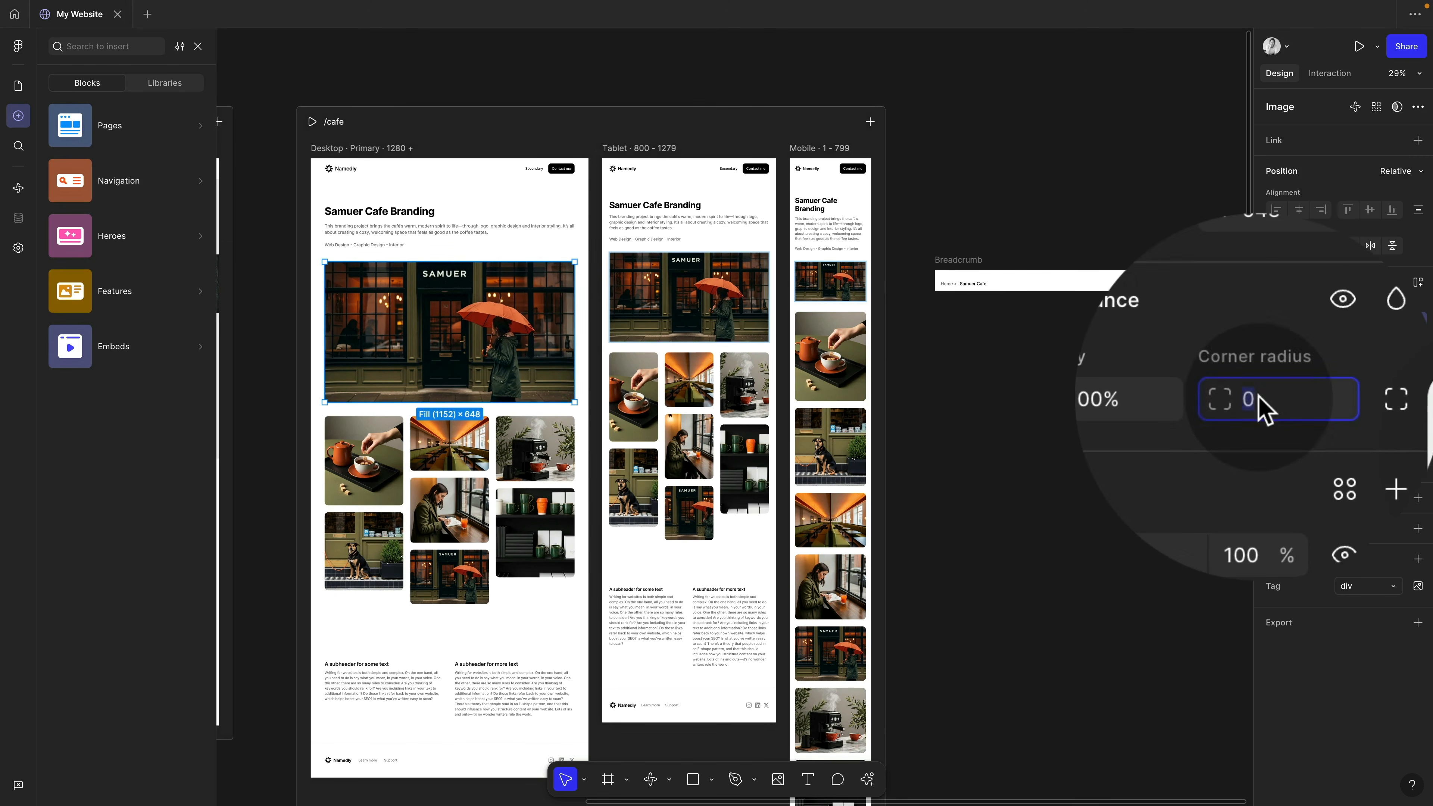
pyautogui.write('16')
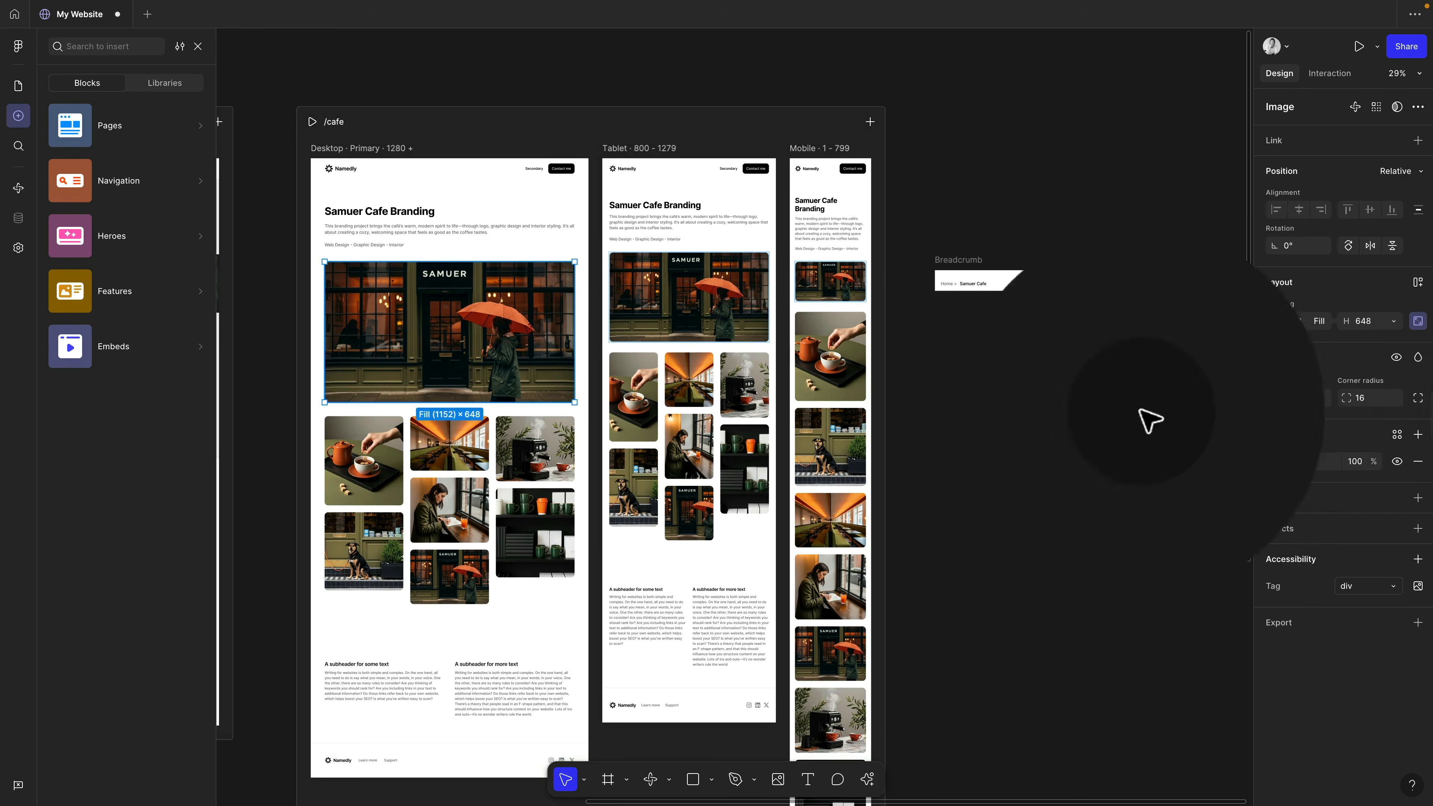
pyautogui.click(1051, 451)
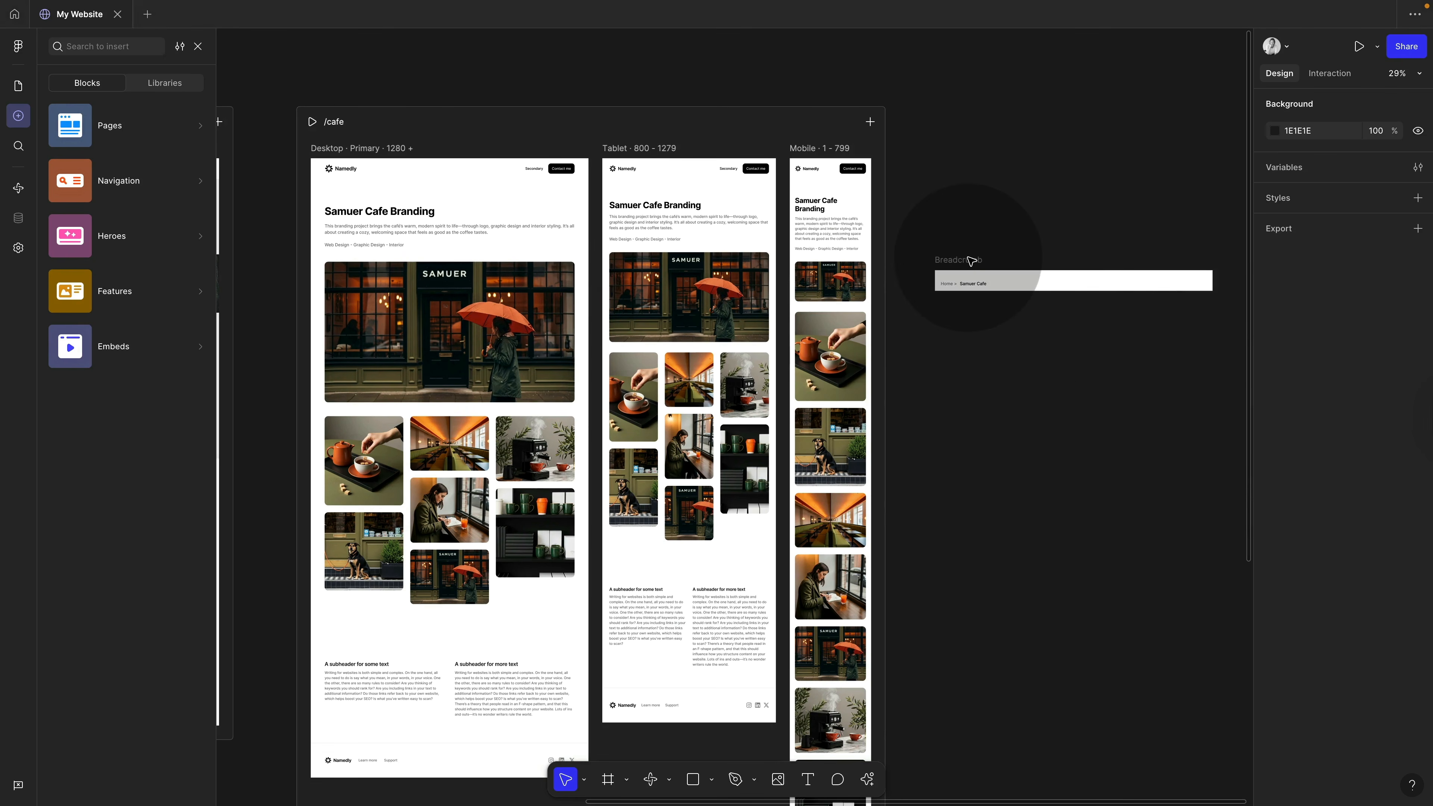
# - Move the Breadcrumb frame slightly closer to the /cafe page, to X 5854, Y 637
pyautogui.moveTo(961, 261); pyautogui.dragTo(947, 265)
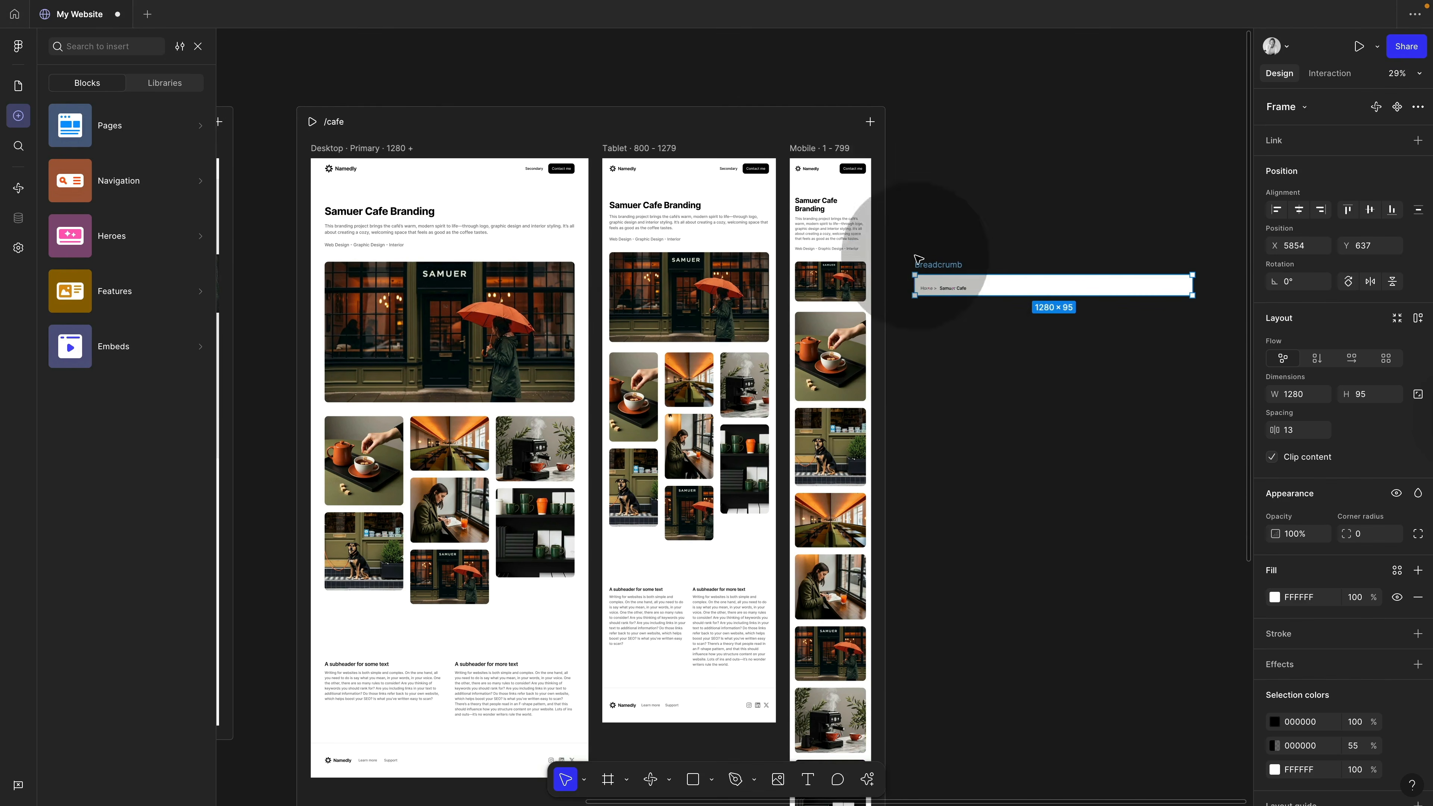
pyautogui.hscroll(-5, 404, 232)
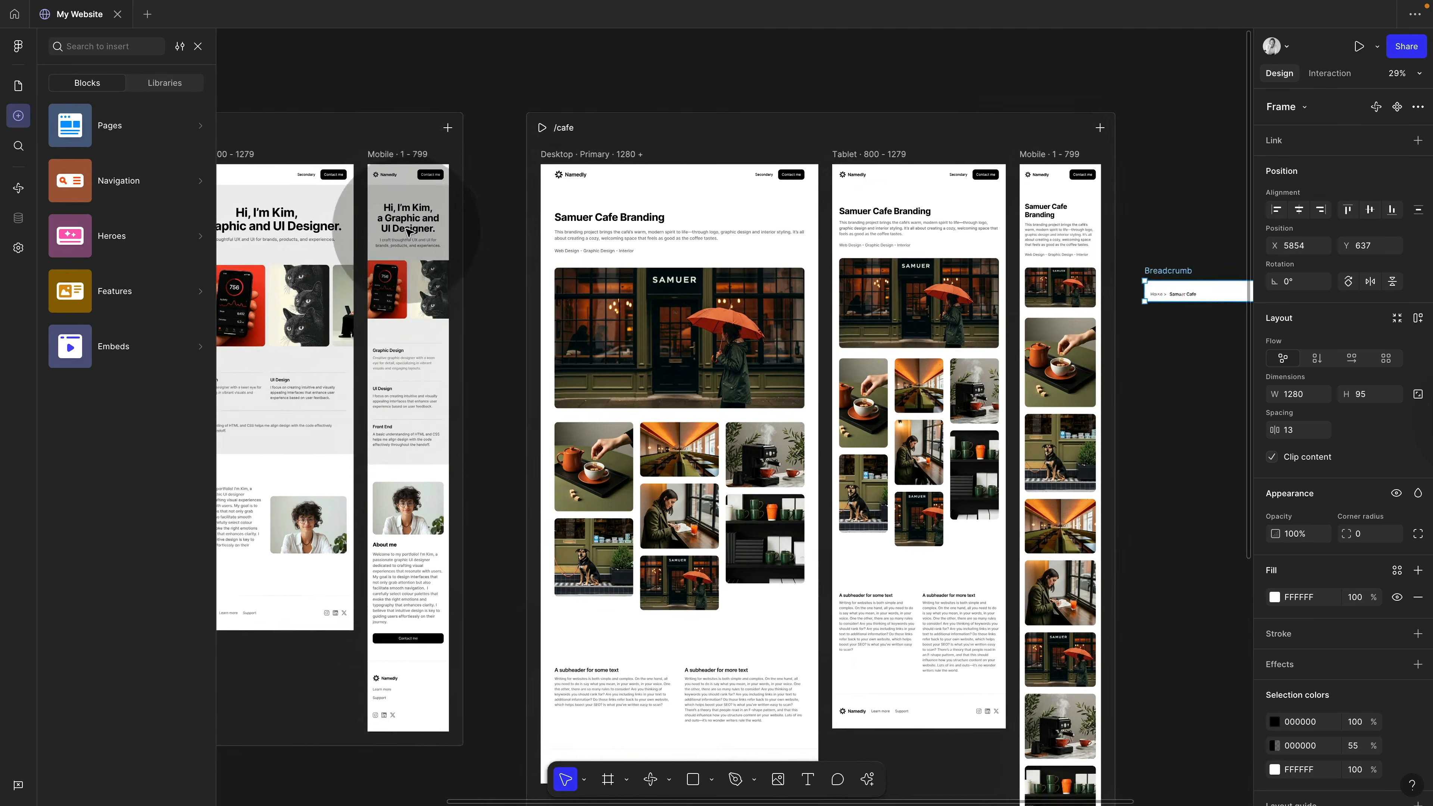
pyautogui.hscroll(-5, 407, 231)
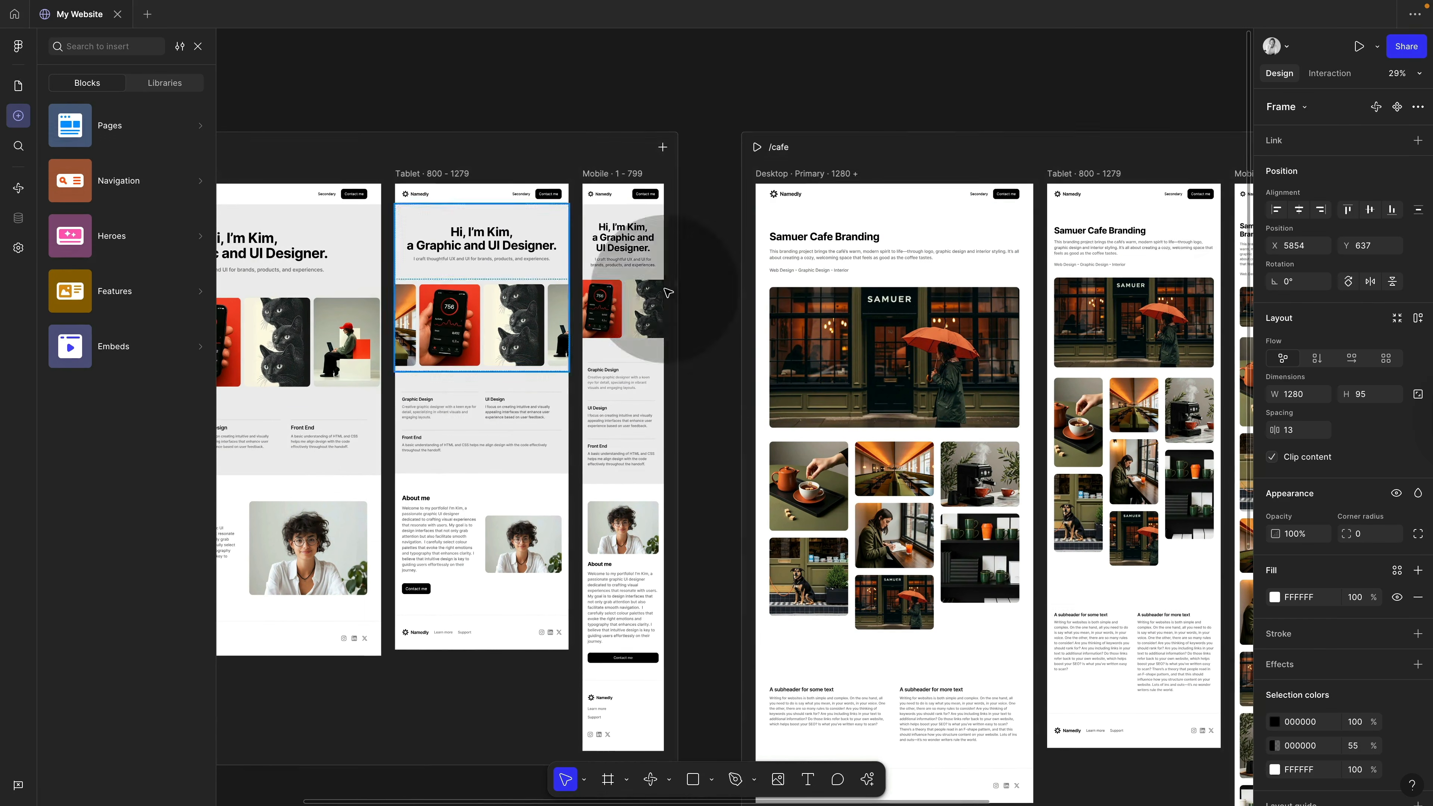
pyautogui.hscroll(8, 790, 276)
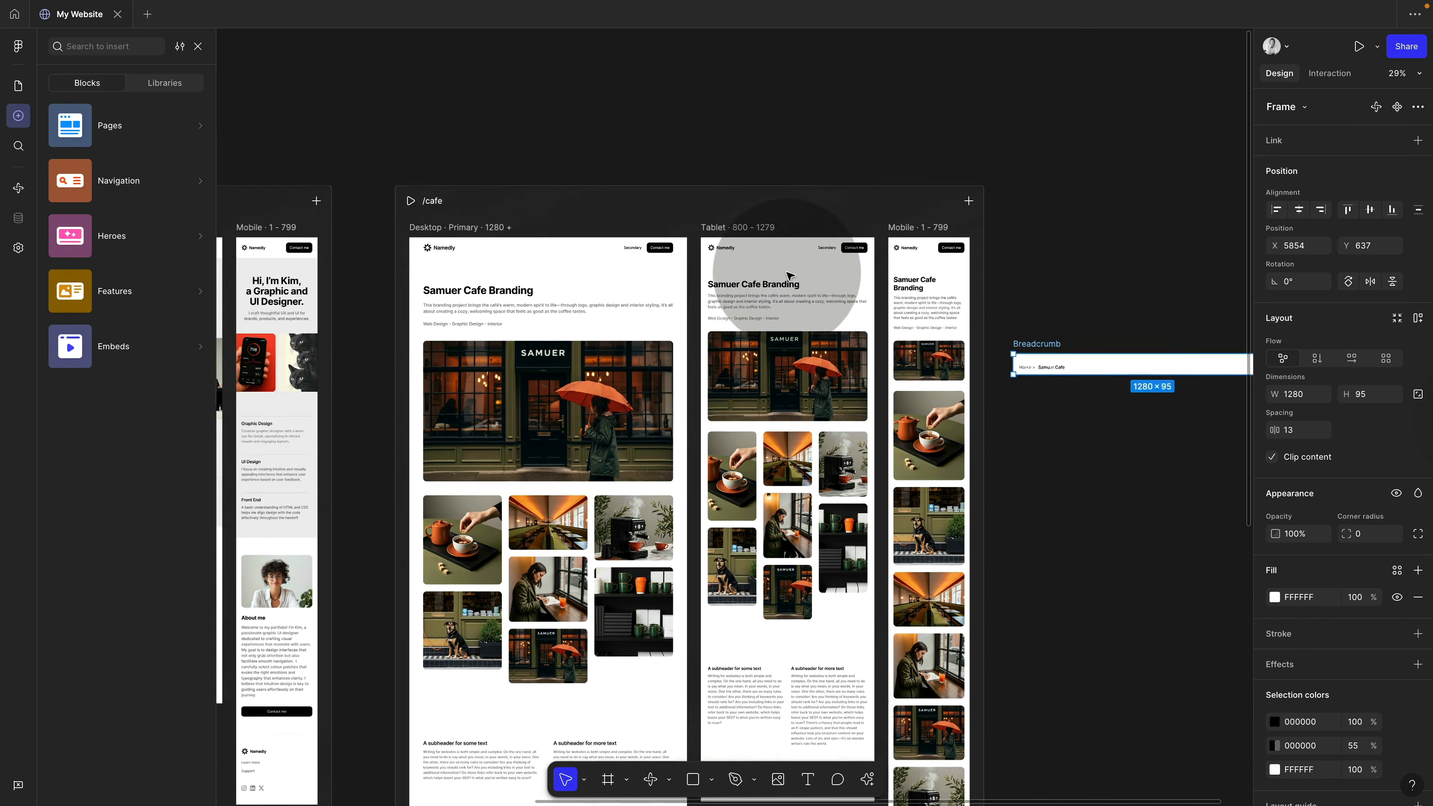
pyautogui.scroll(6, 993, 352)
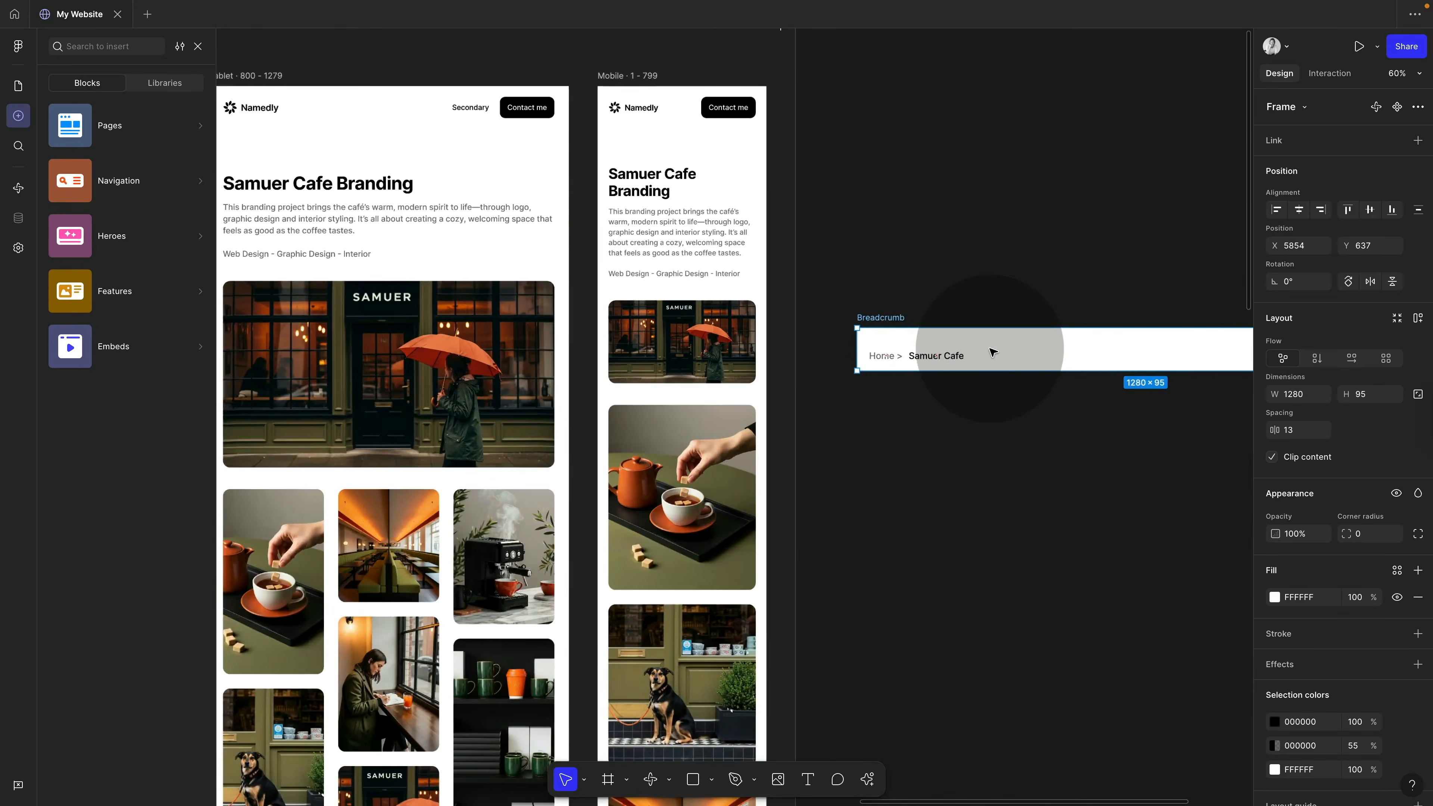
pyautogui.click(644, 381)
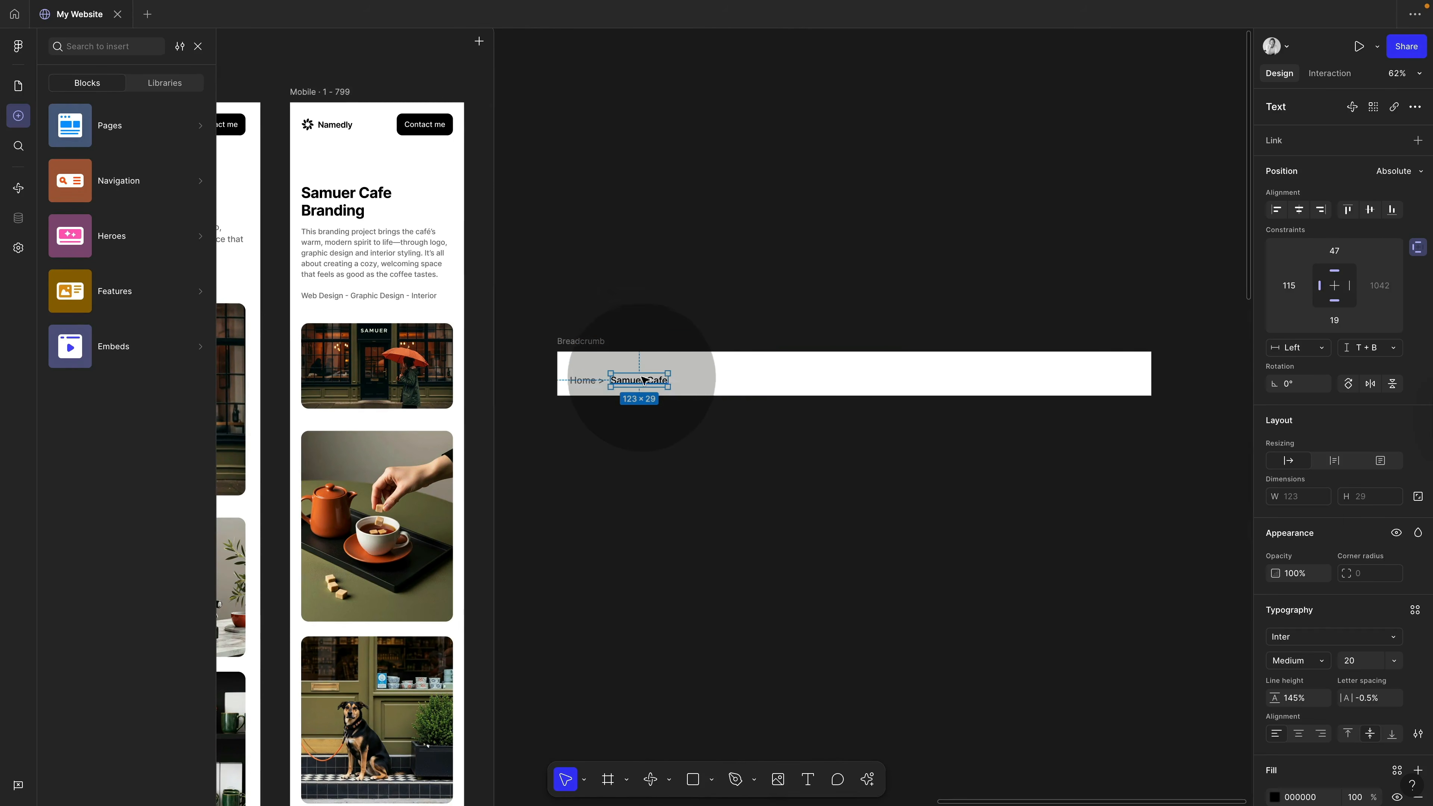
pyautogui.moveTo(687, 365); pyautogui.dragTo(684, 364)
pyautogui.press('super+z')
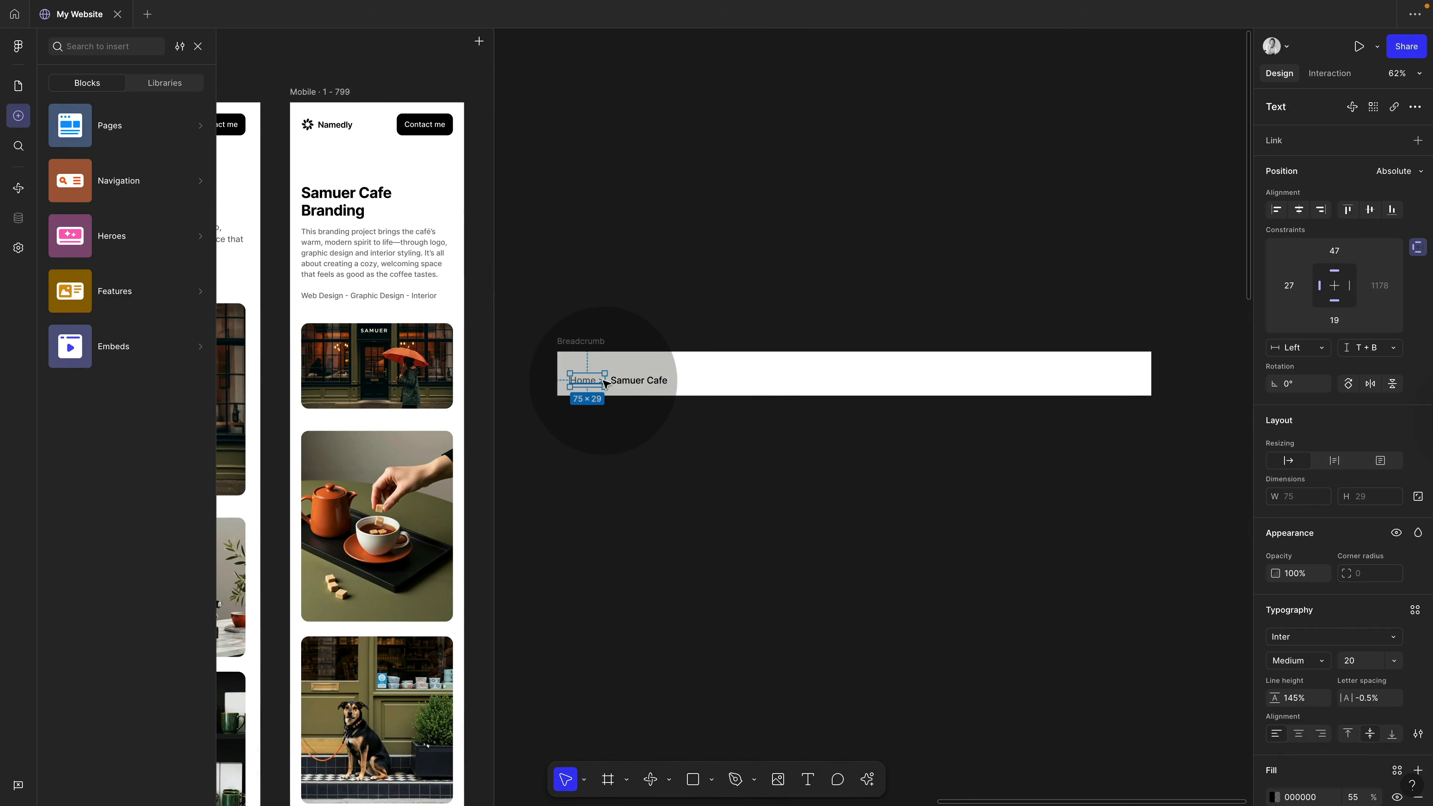
# - Wrap the "Home >" and "Samuer Cafe" texts together in an auto layout frame with a gap of 16
pyautogui.keyDown('shift'); pyautogui.click(640, 381); pyautogui.keyUp('shift')
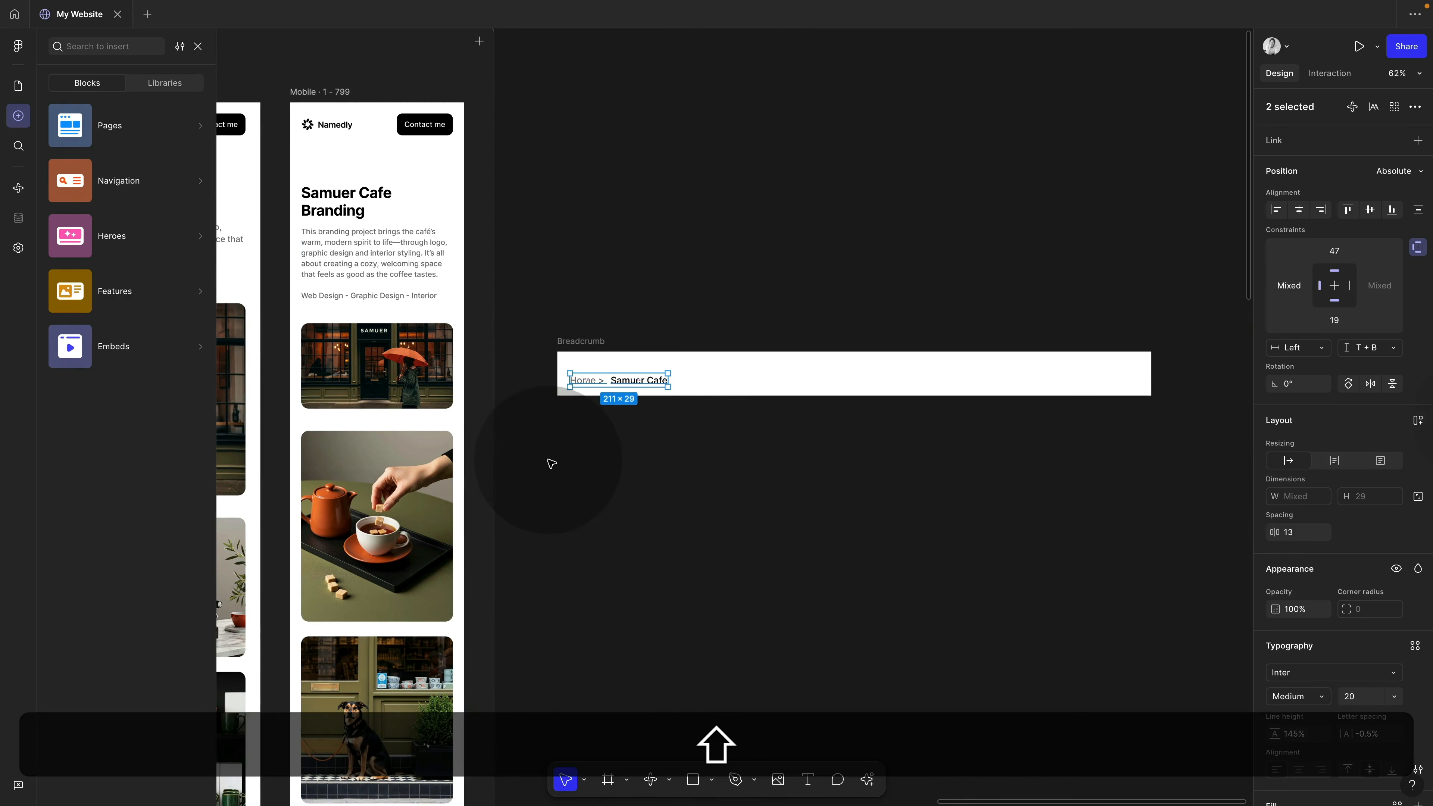
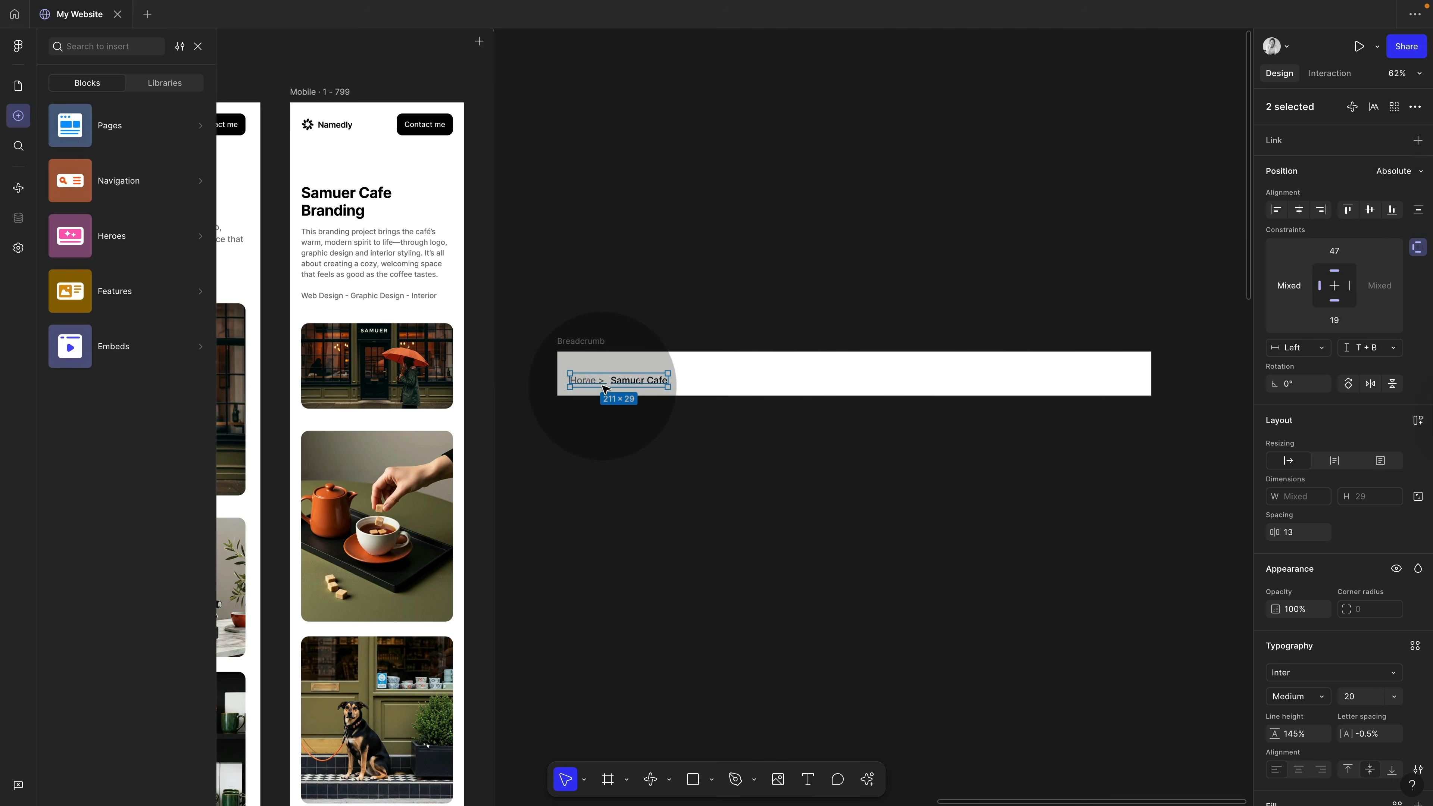
pyautogui.press('shift')
pyautogui.hotkey('shift', 'a')
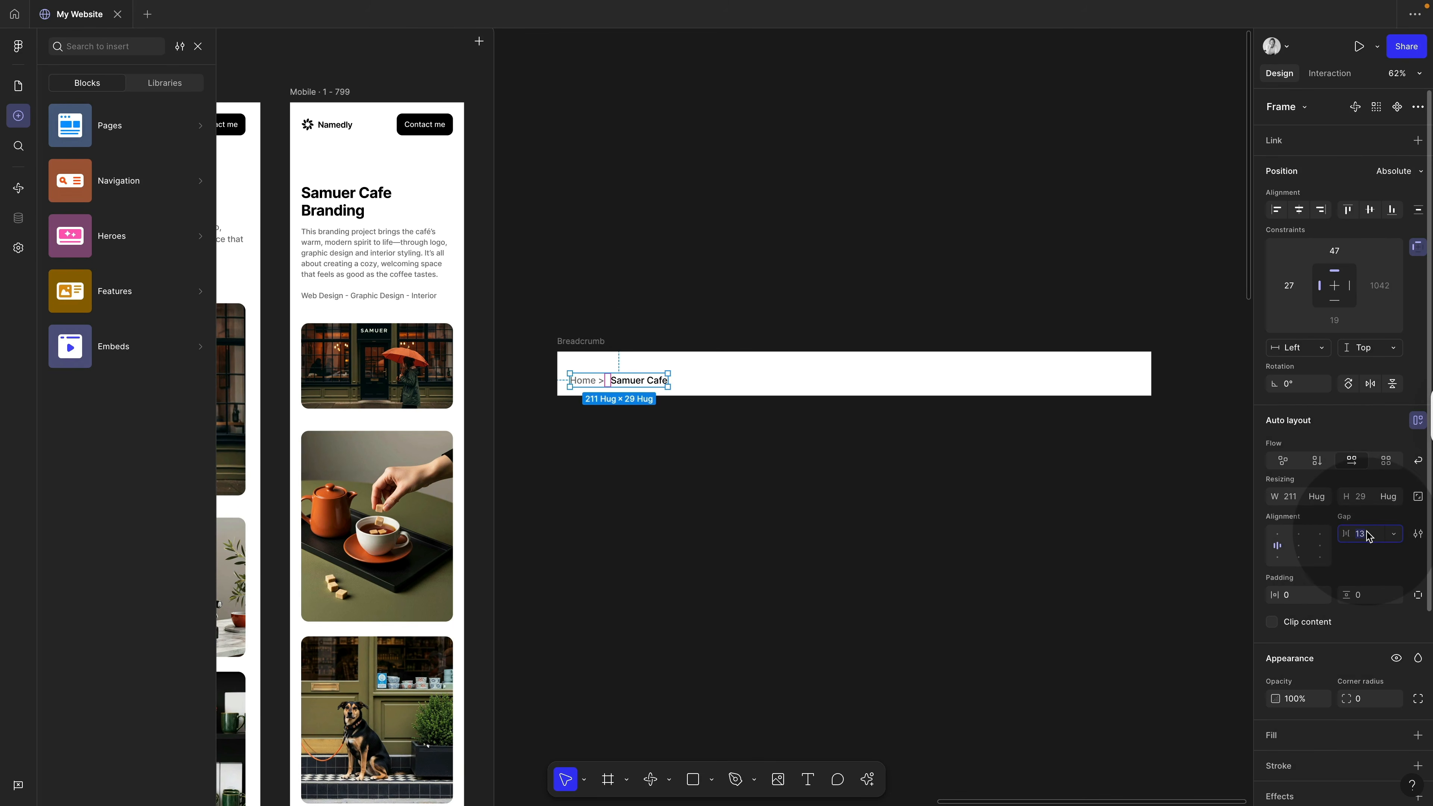
pyautogui.write('16')
pyautogui.press('Return')
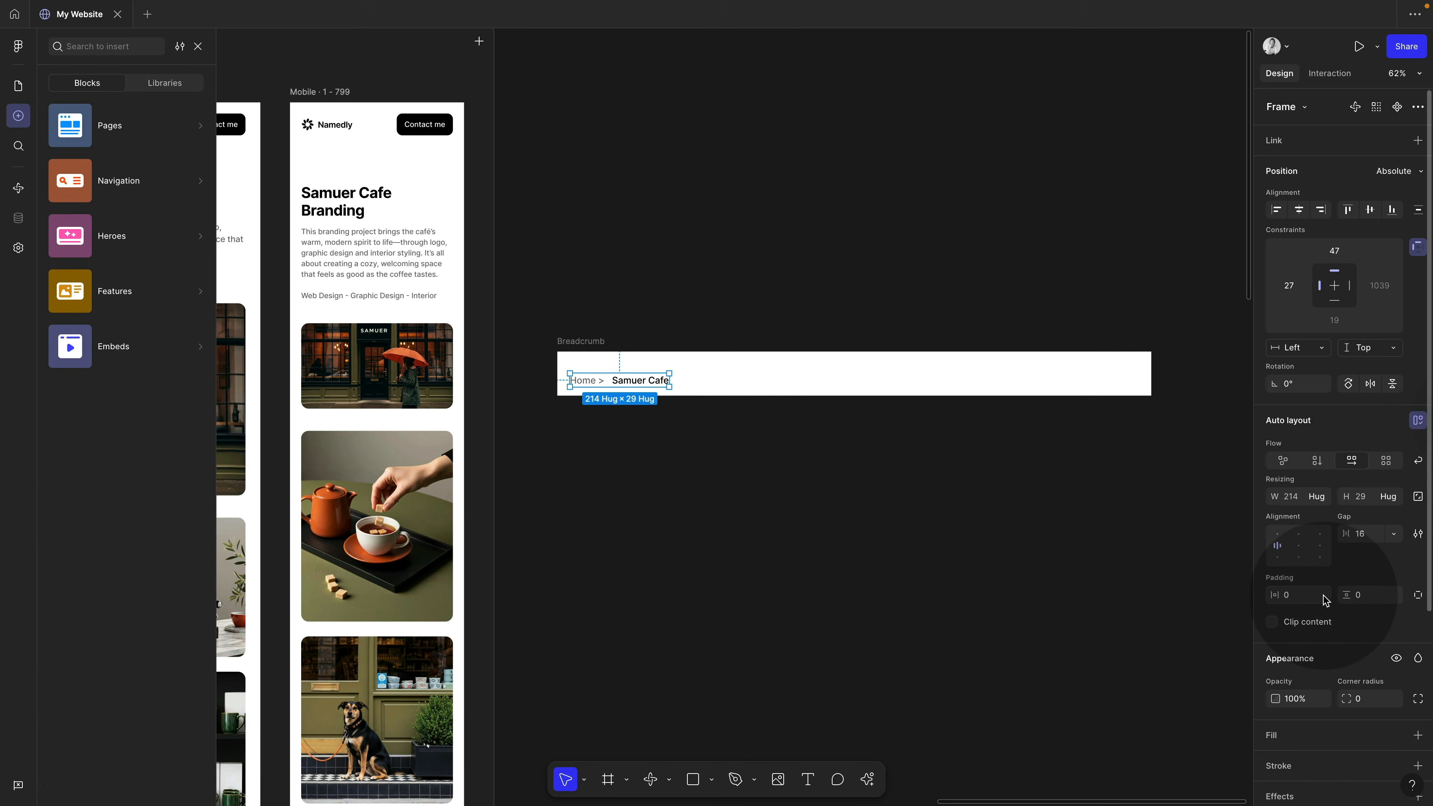
# - Add auto layout to the Breadcrumb frame and set its width to 1280
pyautogui.click(595, 344)
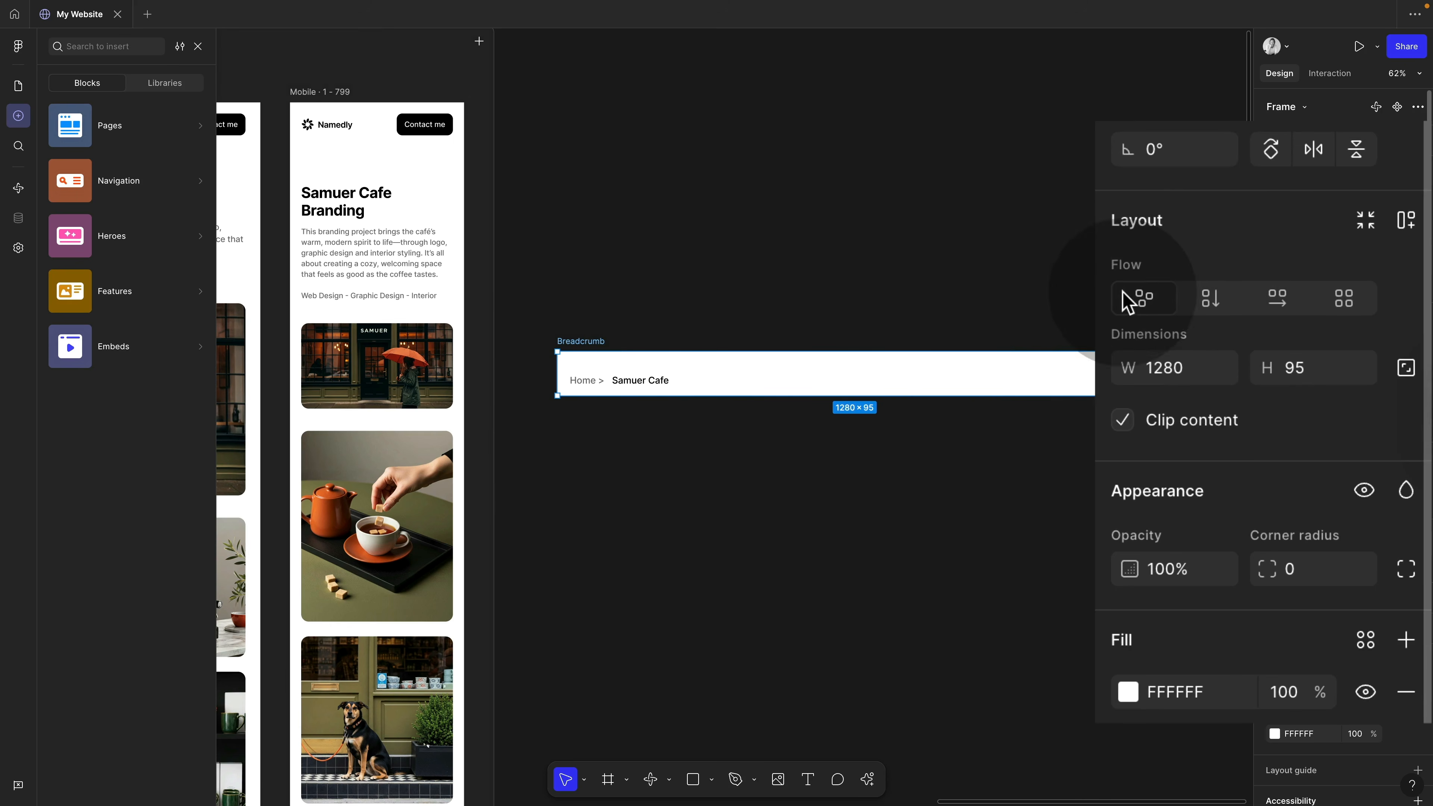
pyautogui.hotkey('shift', 'a')
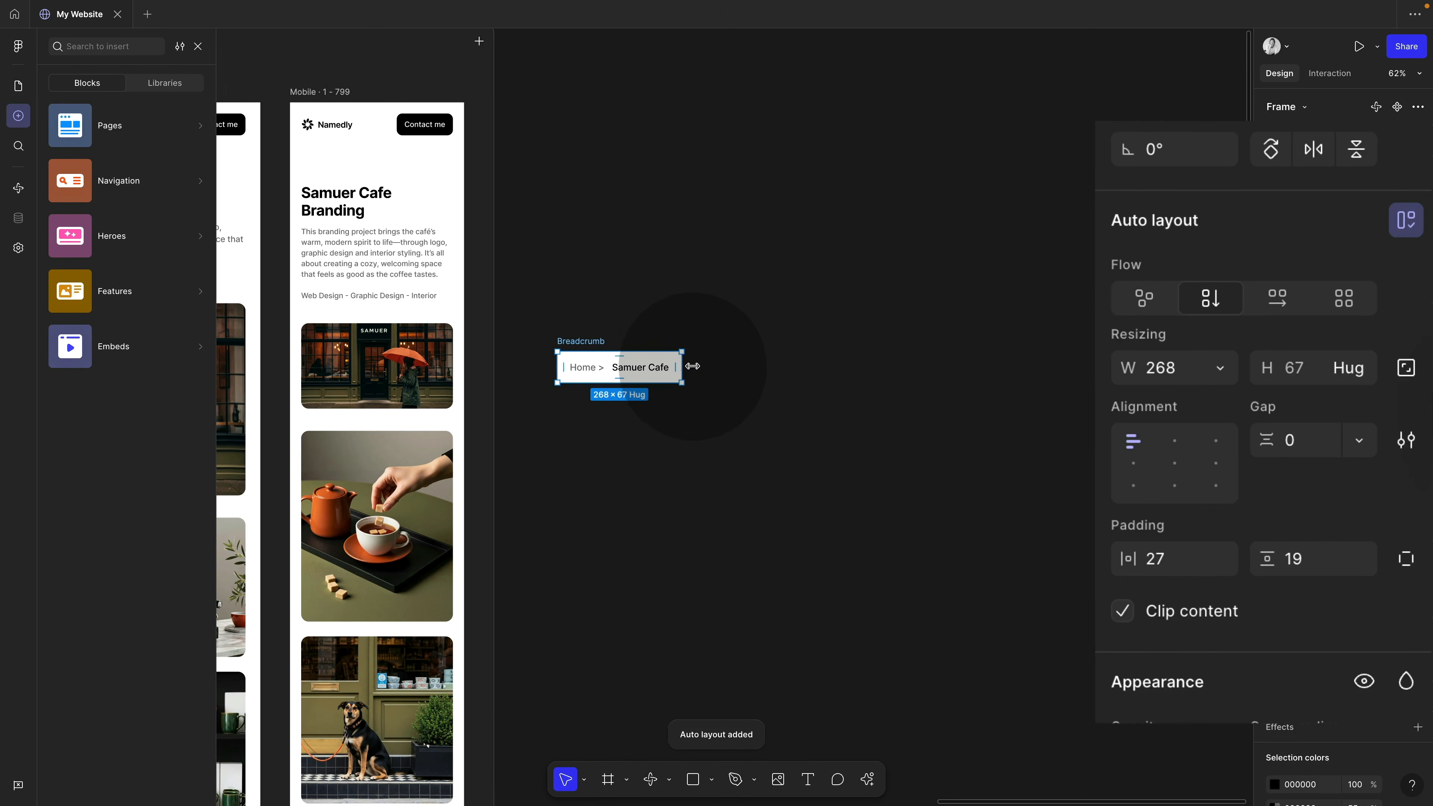
pyautogui.moveTo(692, 366); pyautogui.dragTo(1141, 361)
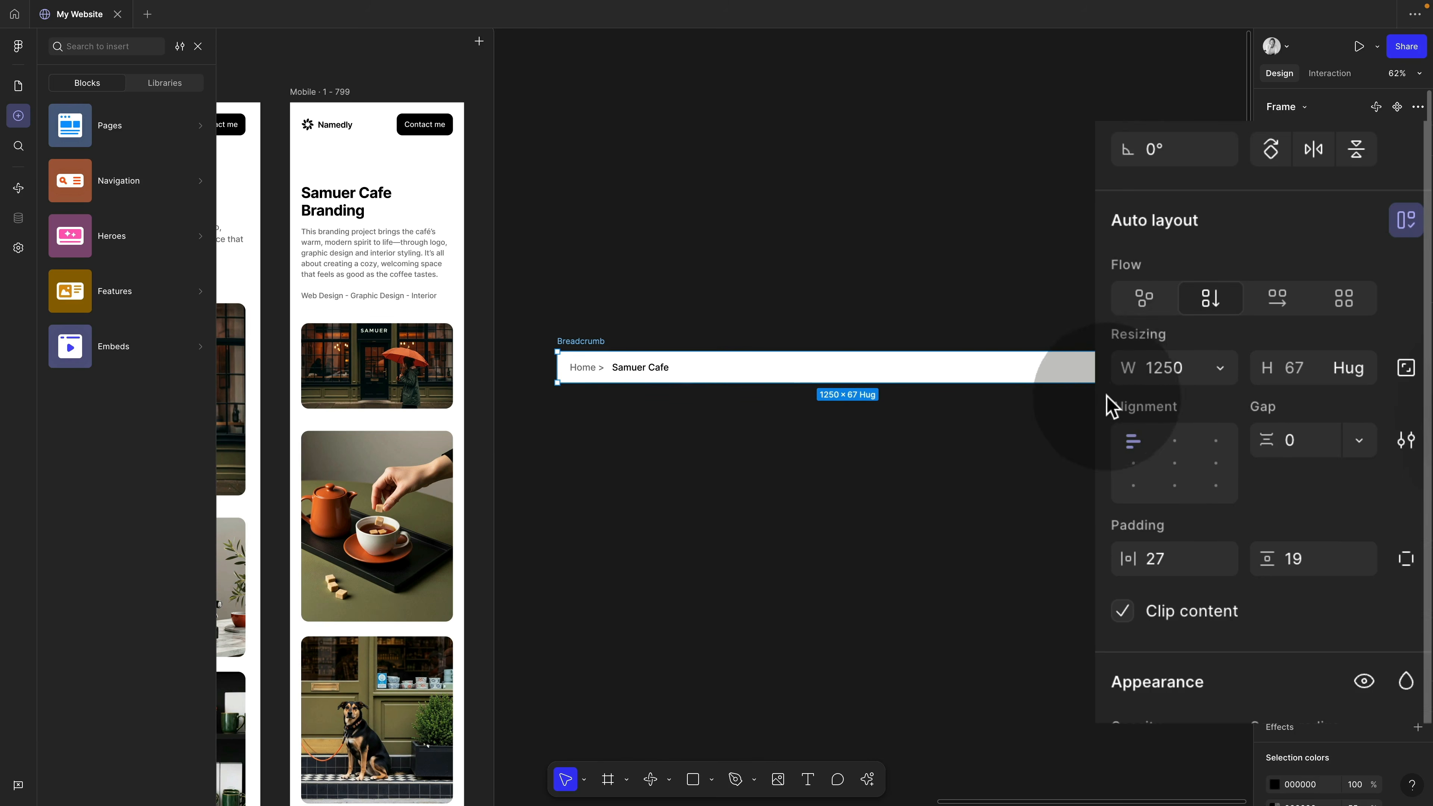
pyautogui.click(1176, 374)
pyautogui.write('12')
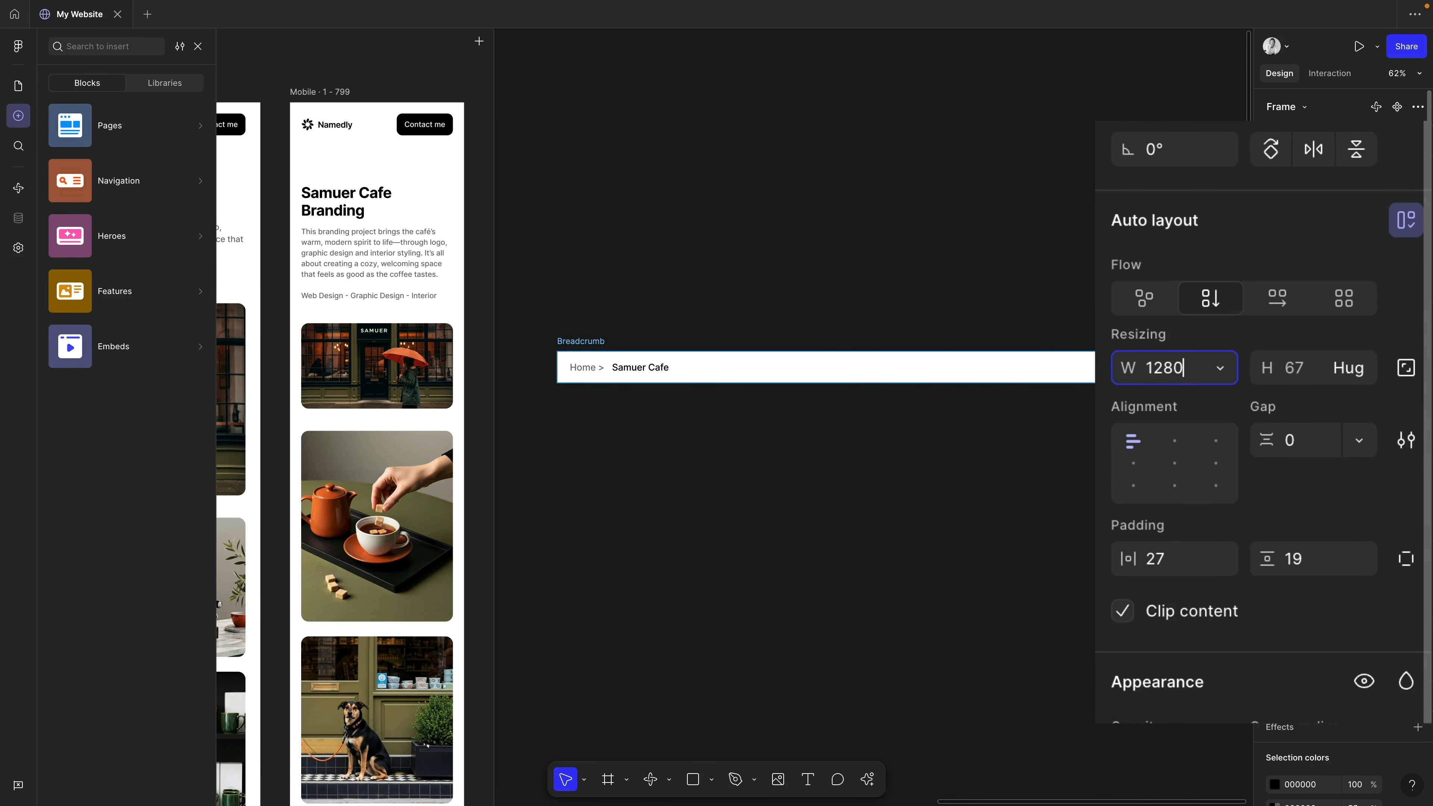
pyautogui.write('80')
pyautogui.press('Return')
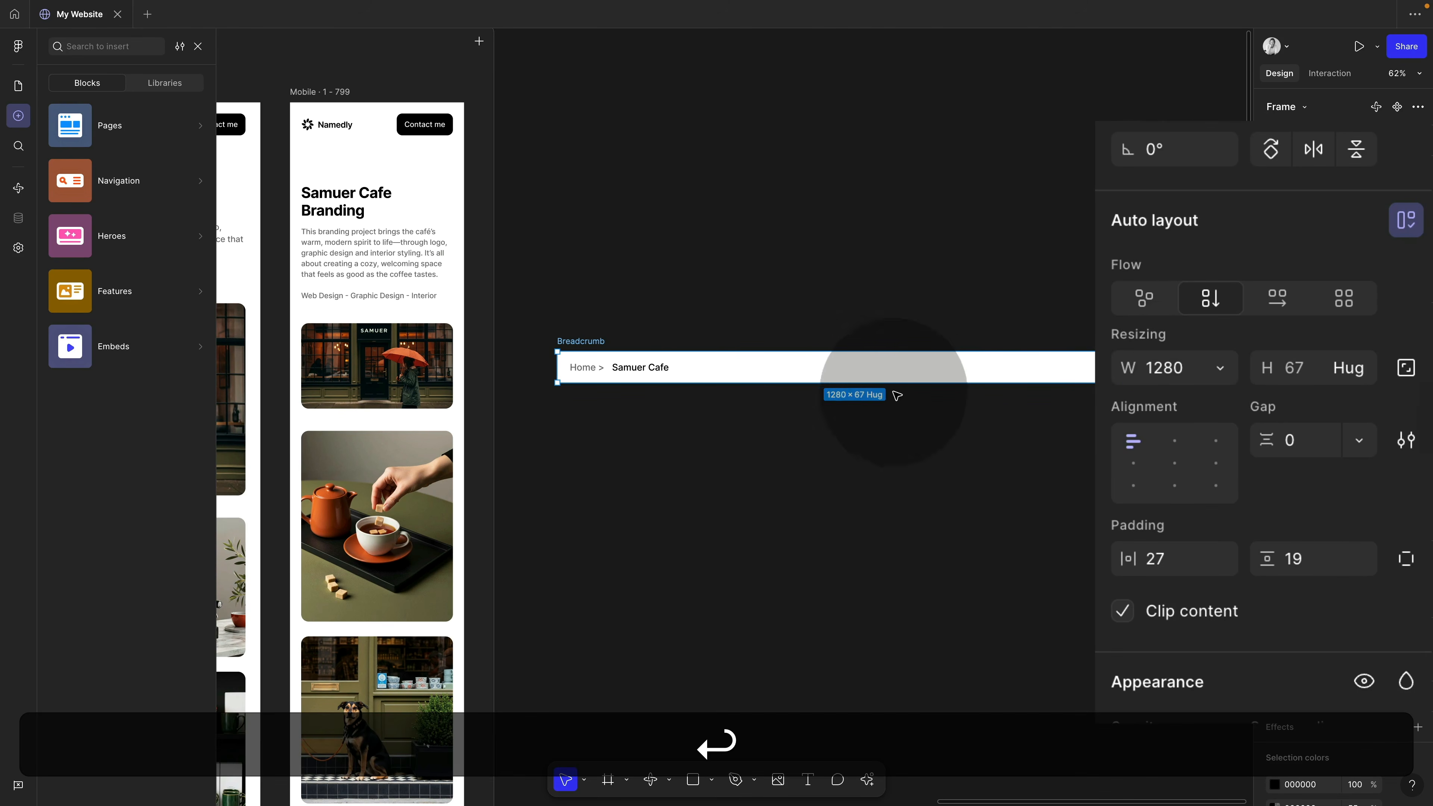
# - Set the Breadcrumb frame's right and left padding individually to 24
pyautogui.click(1406, 560)
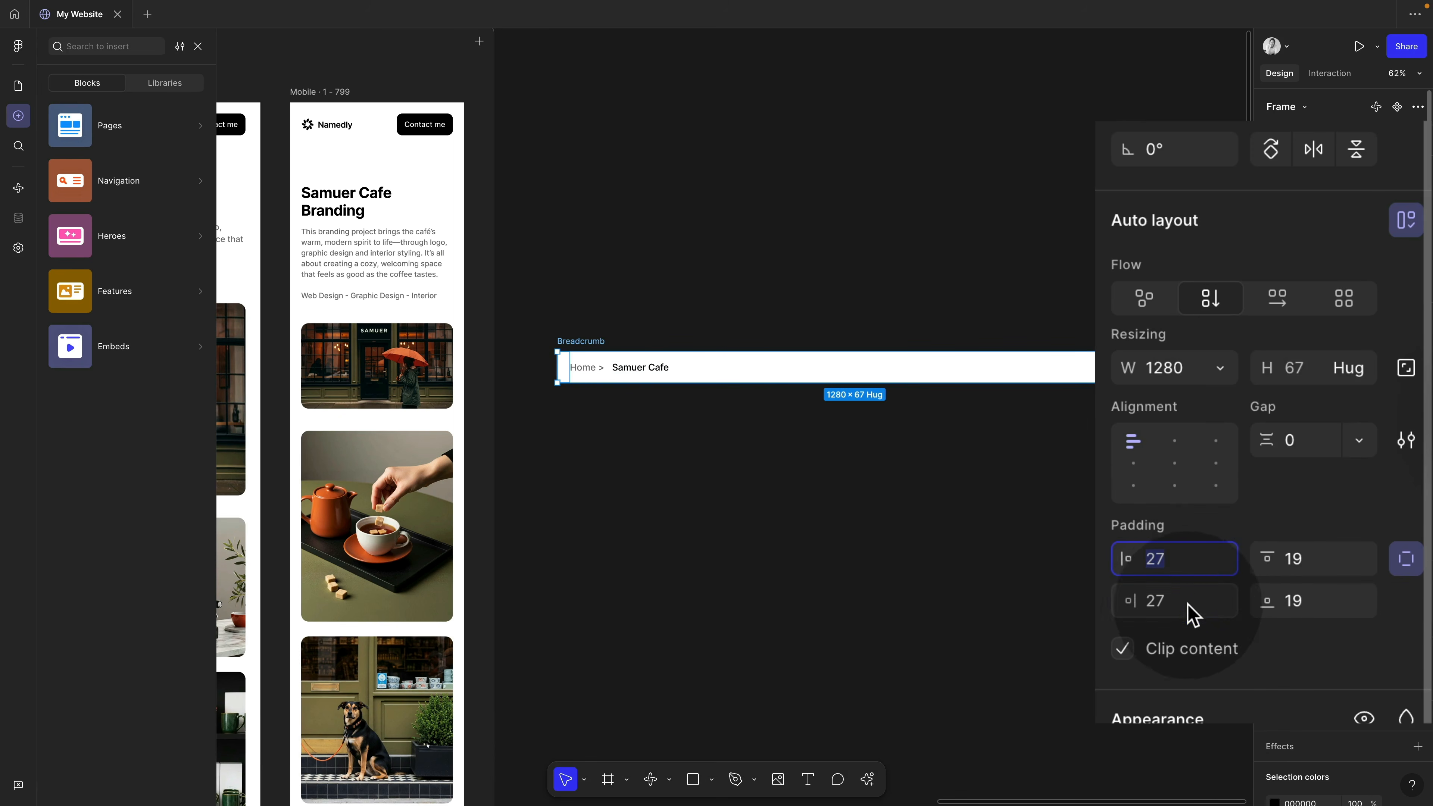
pyautogui.write('24')
pyautogui.click(1178, 564)
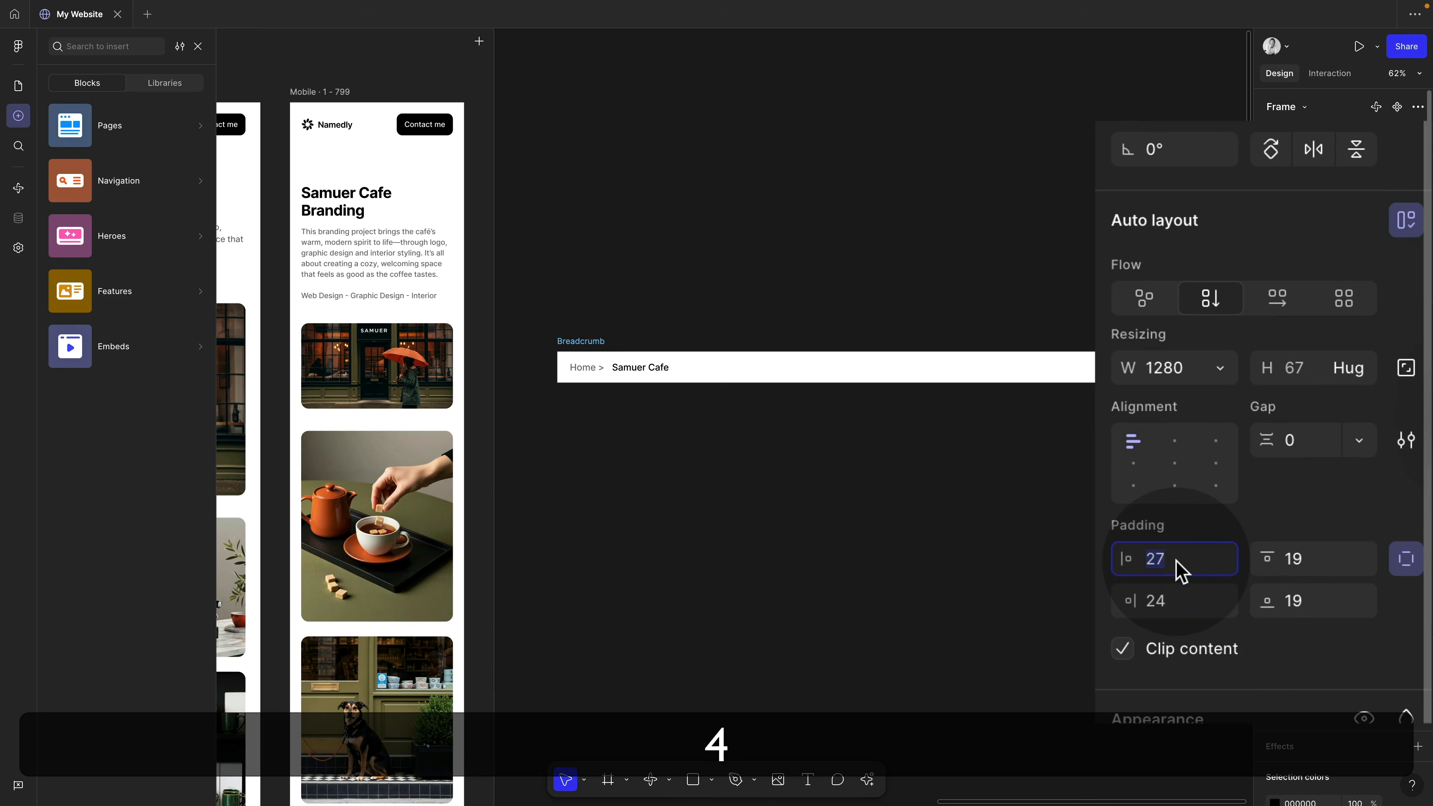
pyautogui.write('24')
pyautogui.press('Return')
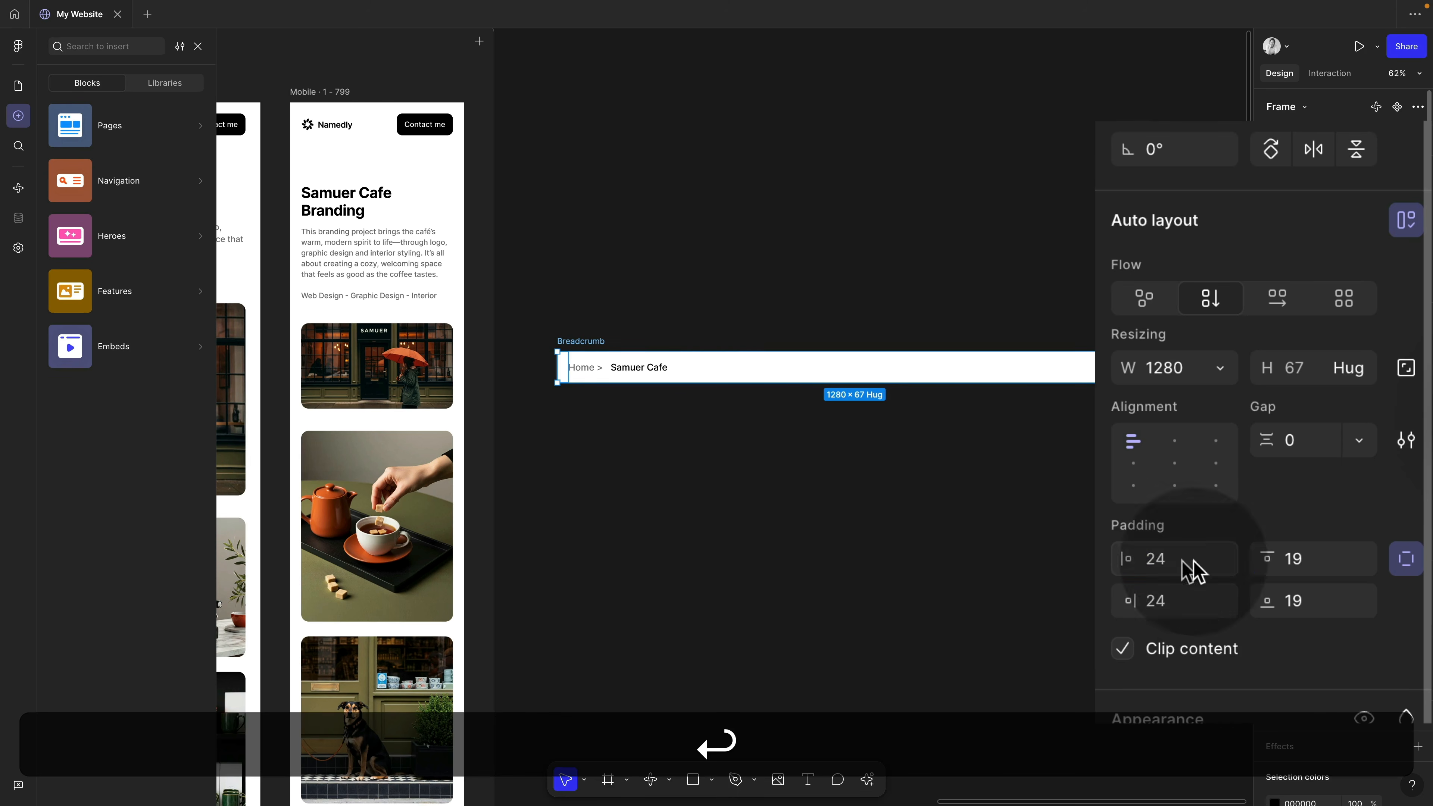
# - Check the desktop navigation bar's padding on the /cafe page and set the Breadcrumb frame's horizontal padding to 64 to match
pyautogui.click(1314, 567)
pyautogui.scroll(-5, 890, 586)
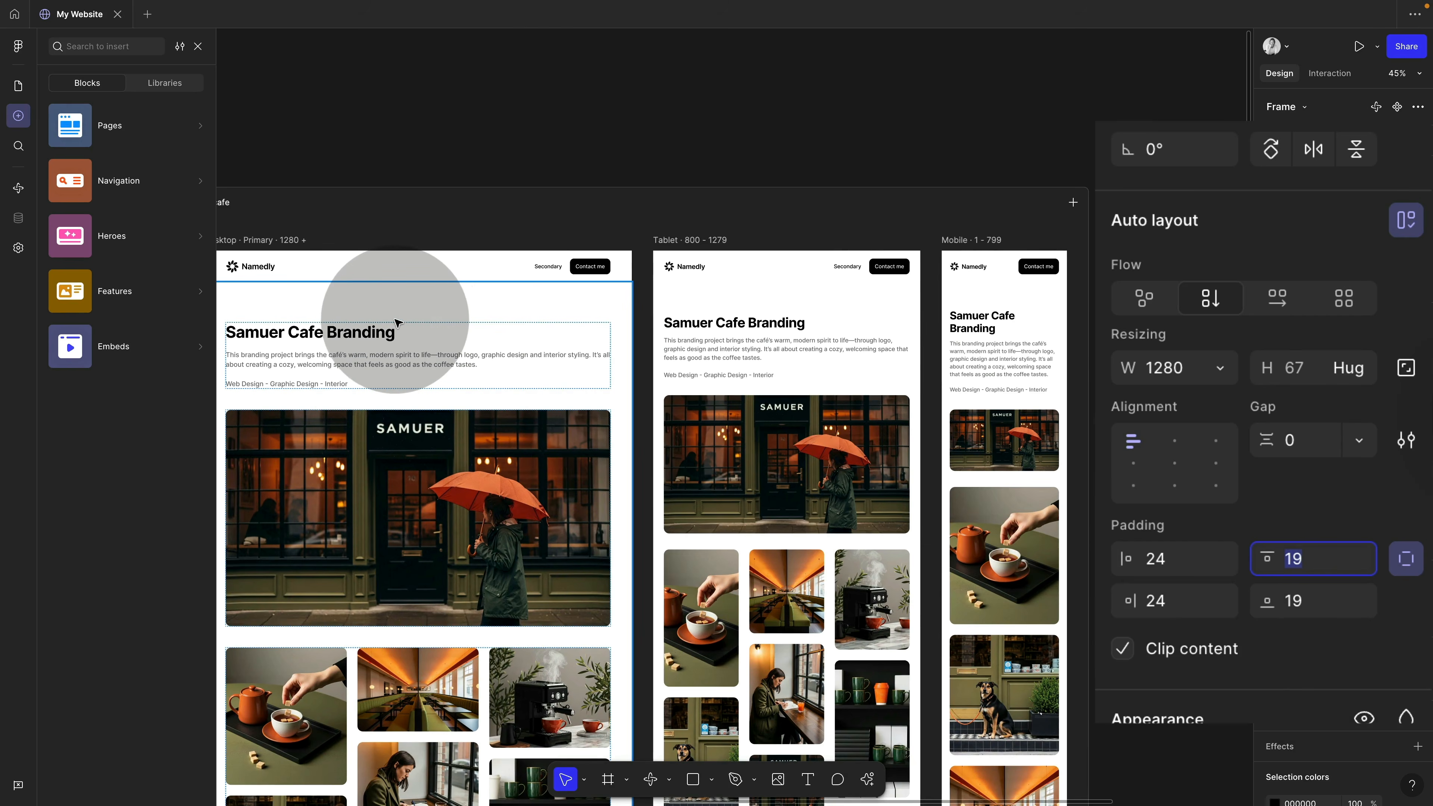
pyautogui.click(382, 269)
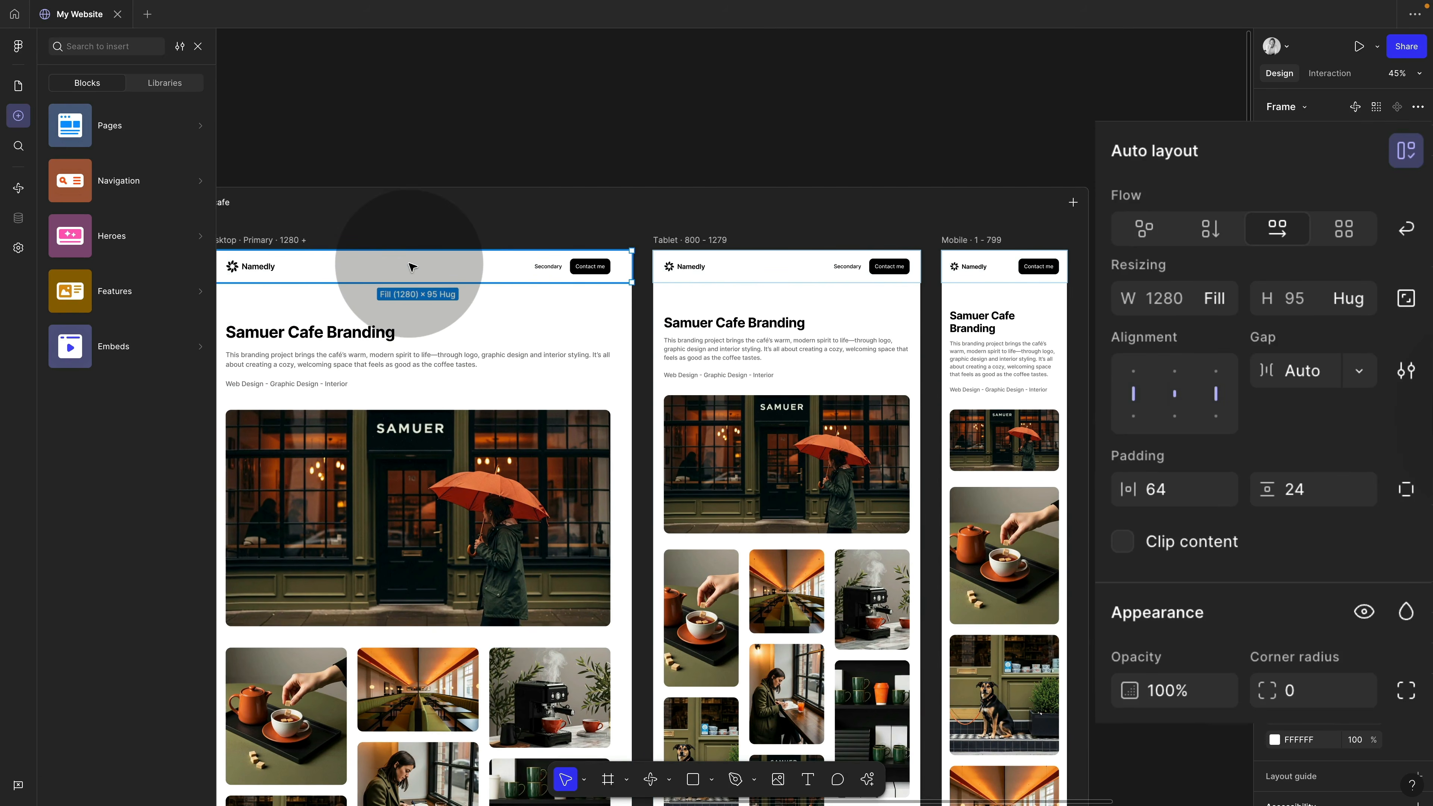
pyautogui.hscroll(-2, 410, 264)
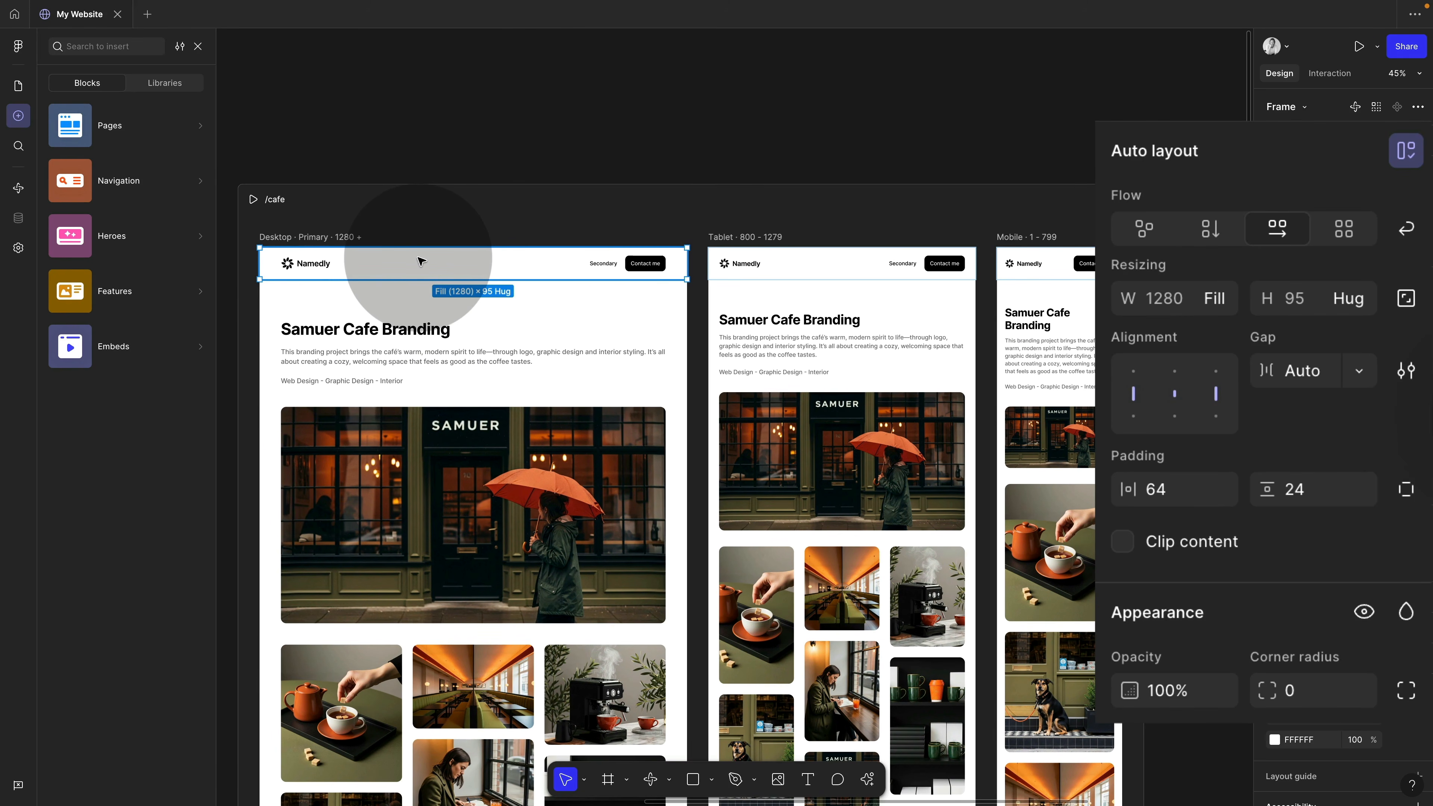
pyautogui.hscroll(10, 593, 339)
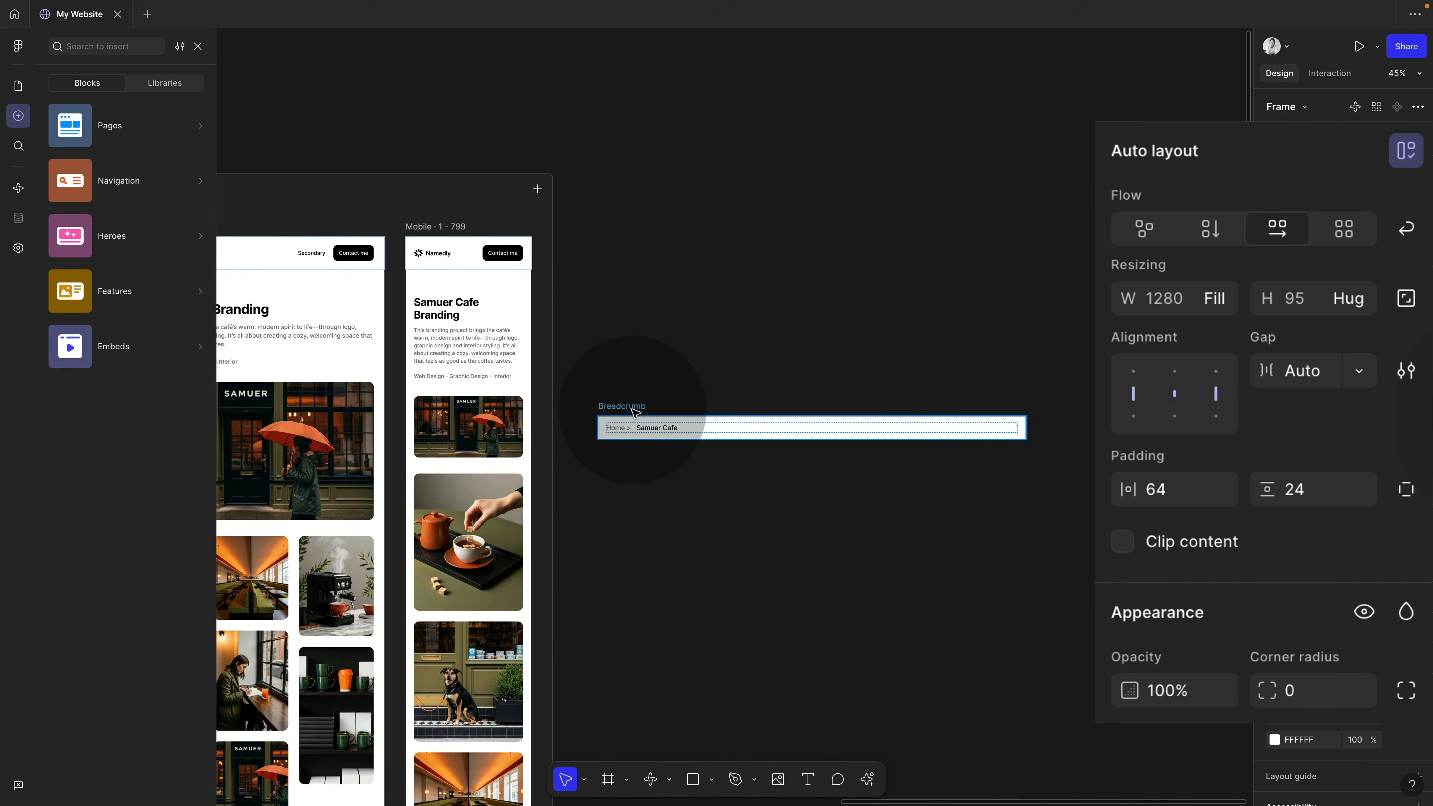
pyautogui.click(635, 413)
pyautogui.click(1191, 566)
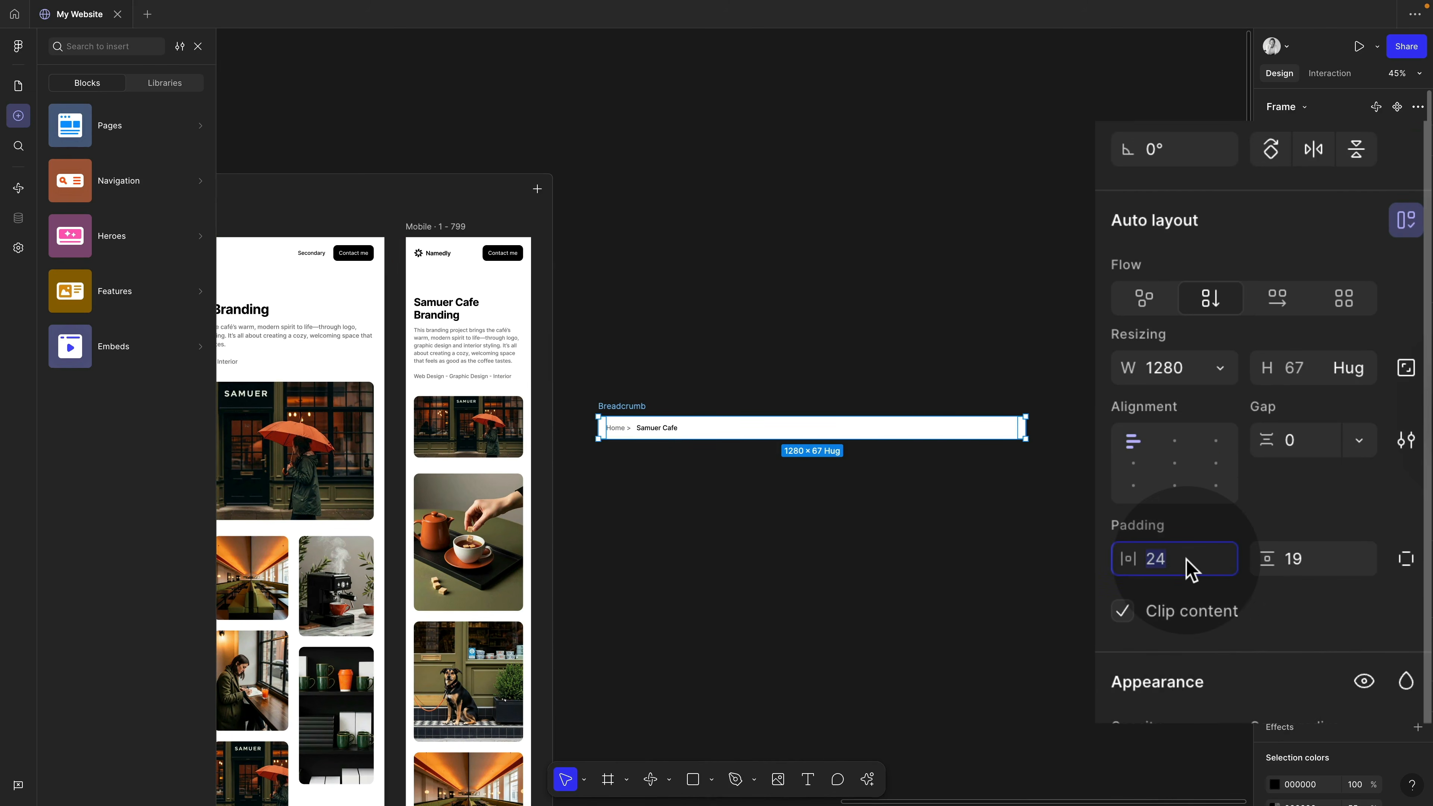
pyautogui.write('6')
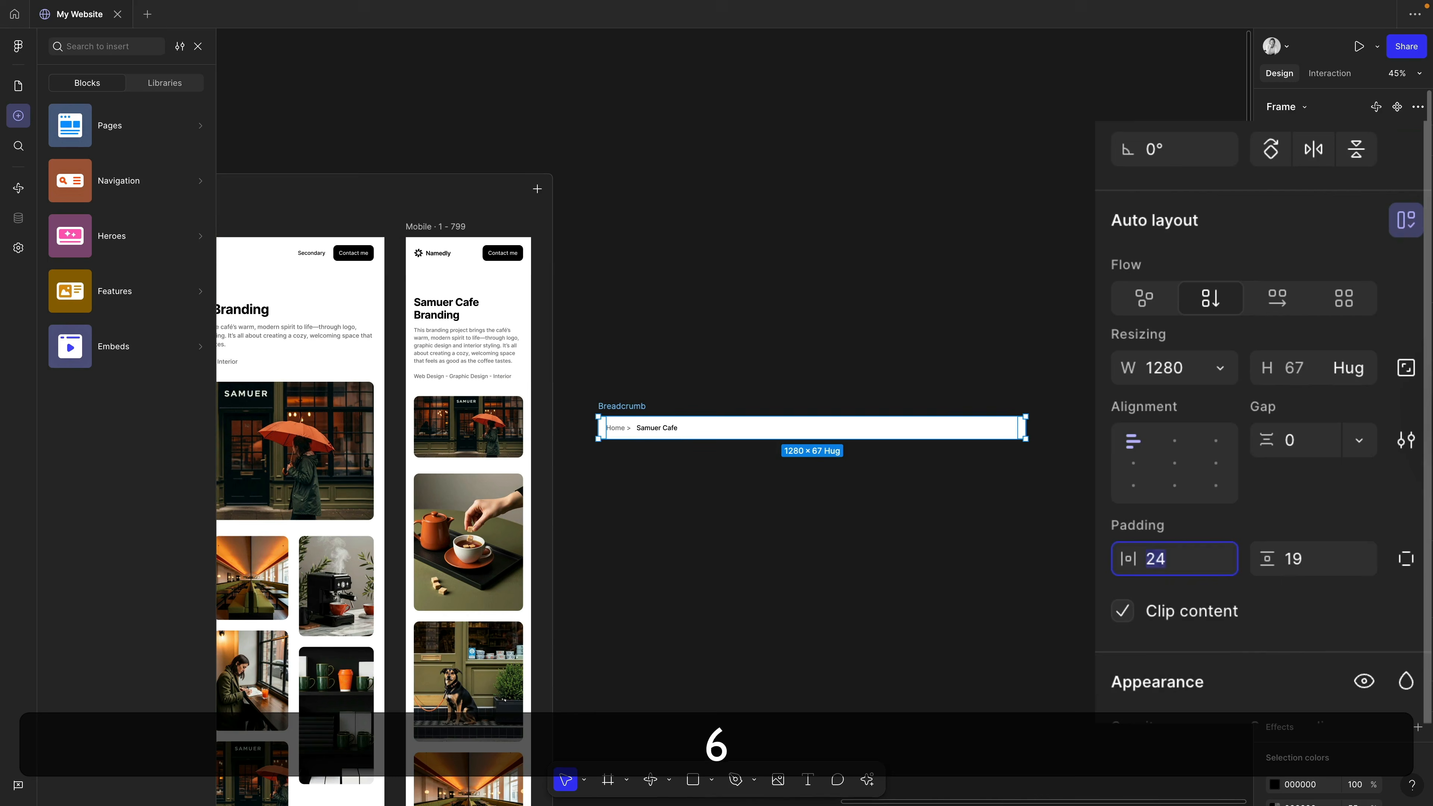
pyautogui.press('Return')
pyautogui.press('alt')
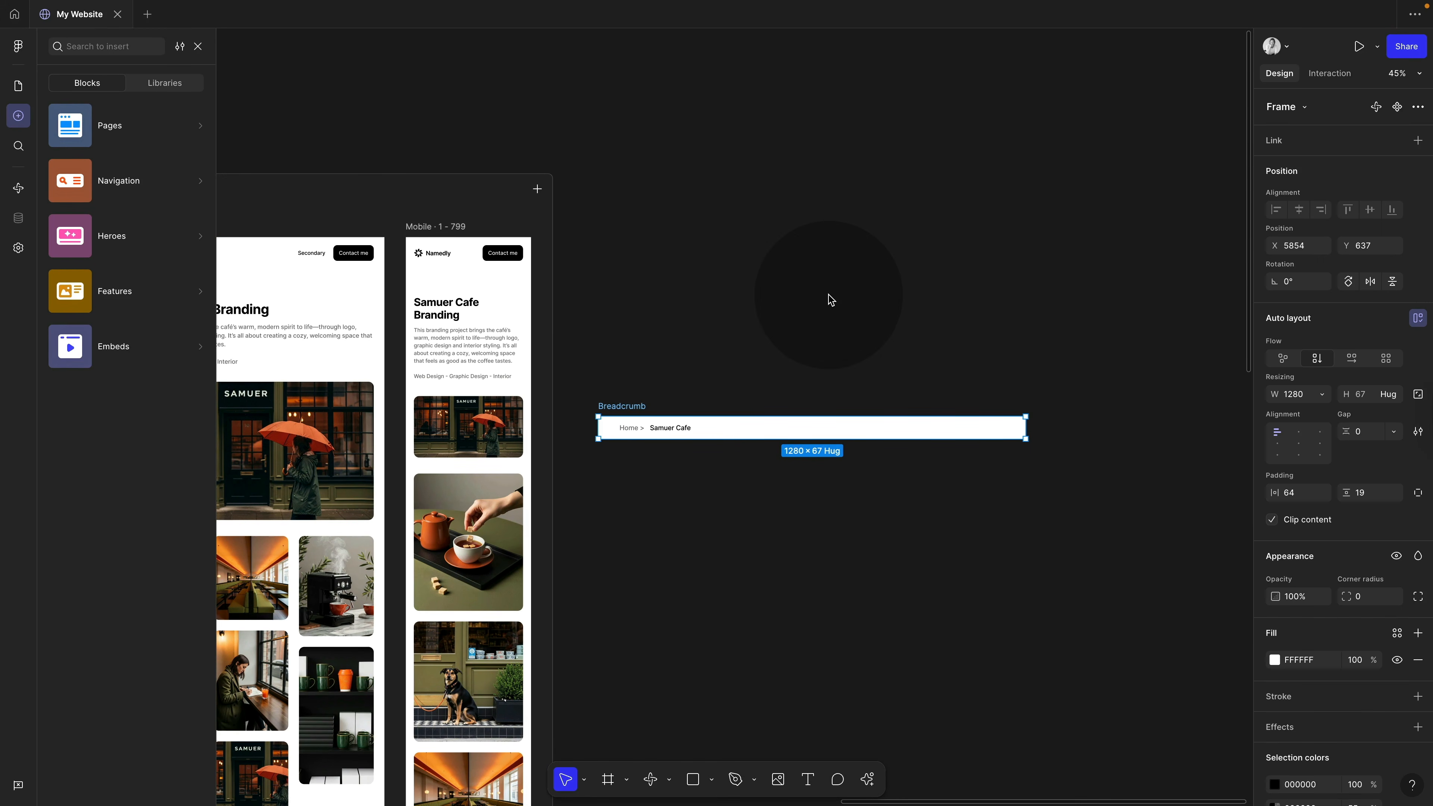
# - Place the Breadcrumb frame on the desktop /cafe page between the navigation bar and the Samuer Cafe Branding section
pyautogui.scroll(-5, 831, 300)
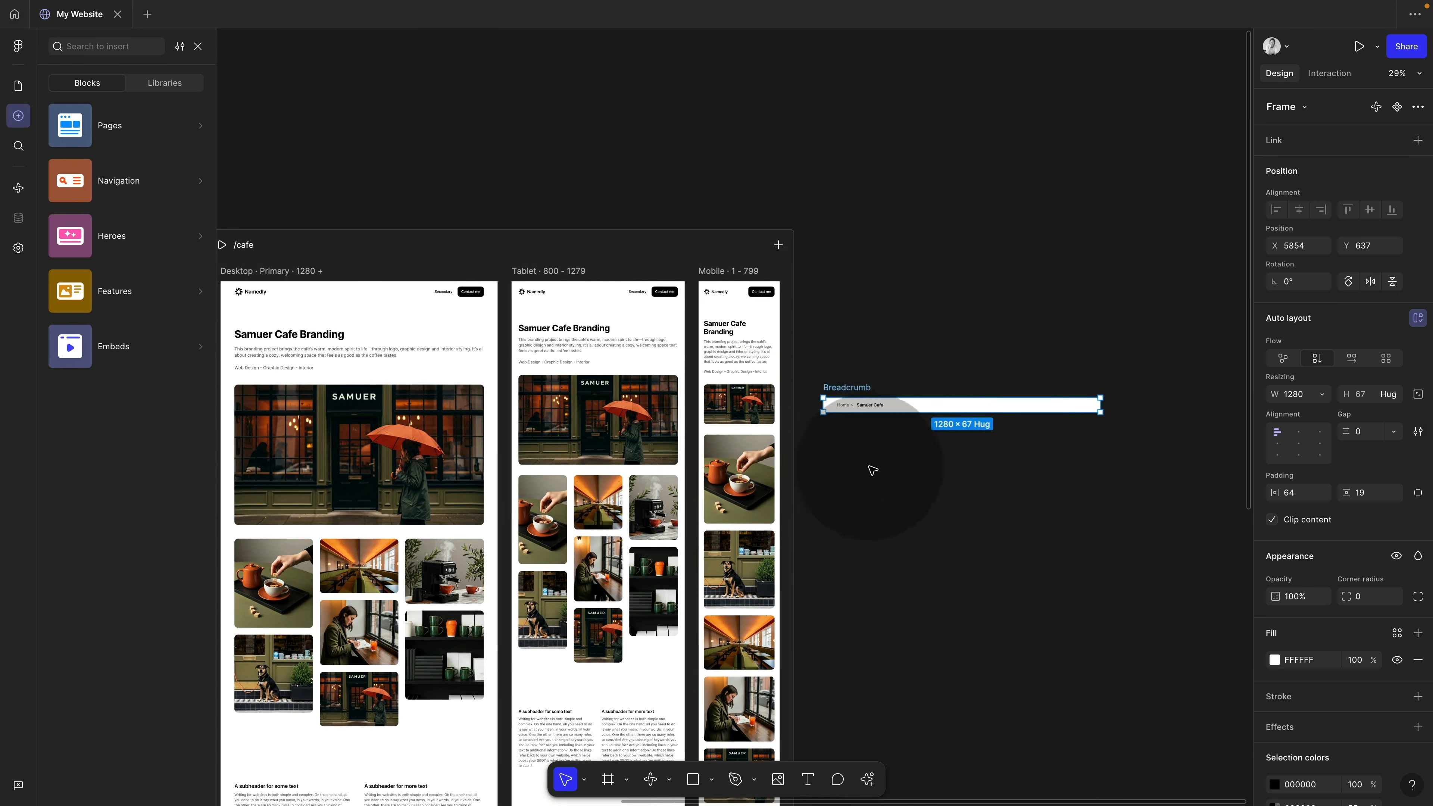
pyautogui.hscroll(-5, 831, 426)
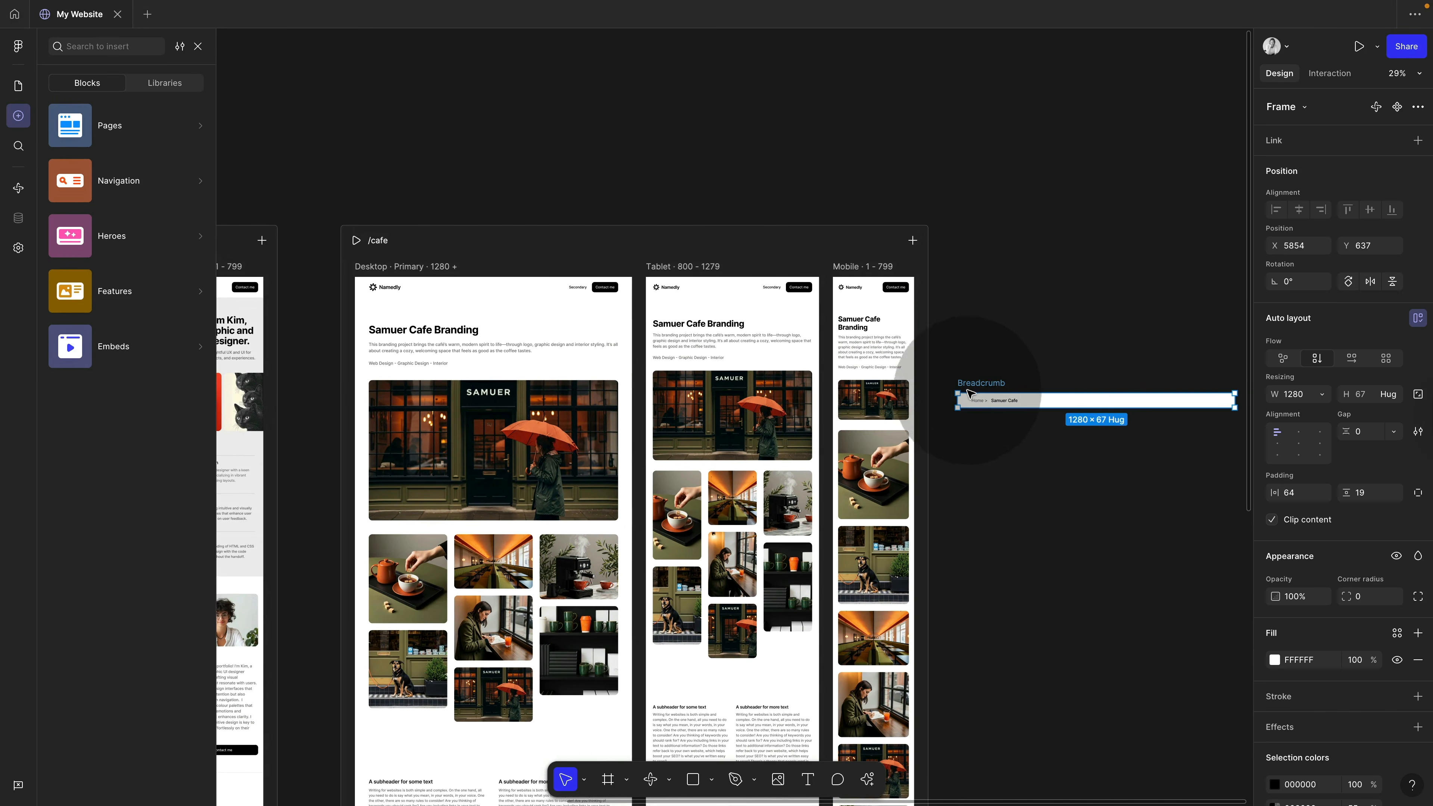
pyautogui.moveTo(991, 387); pyautogui.dragTo(536, 357)
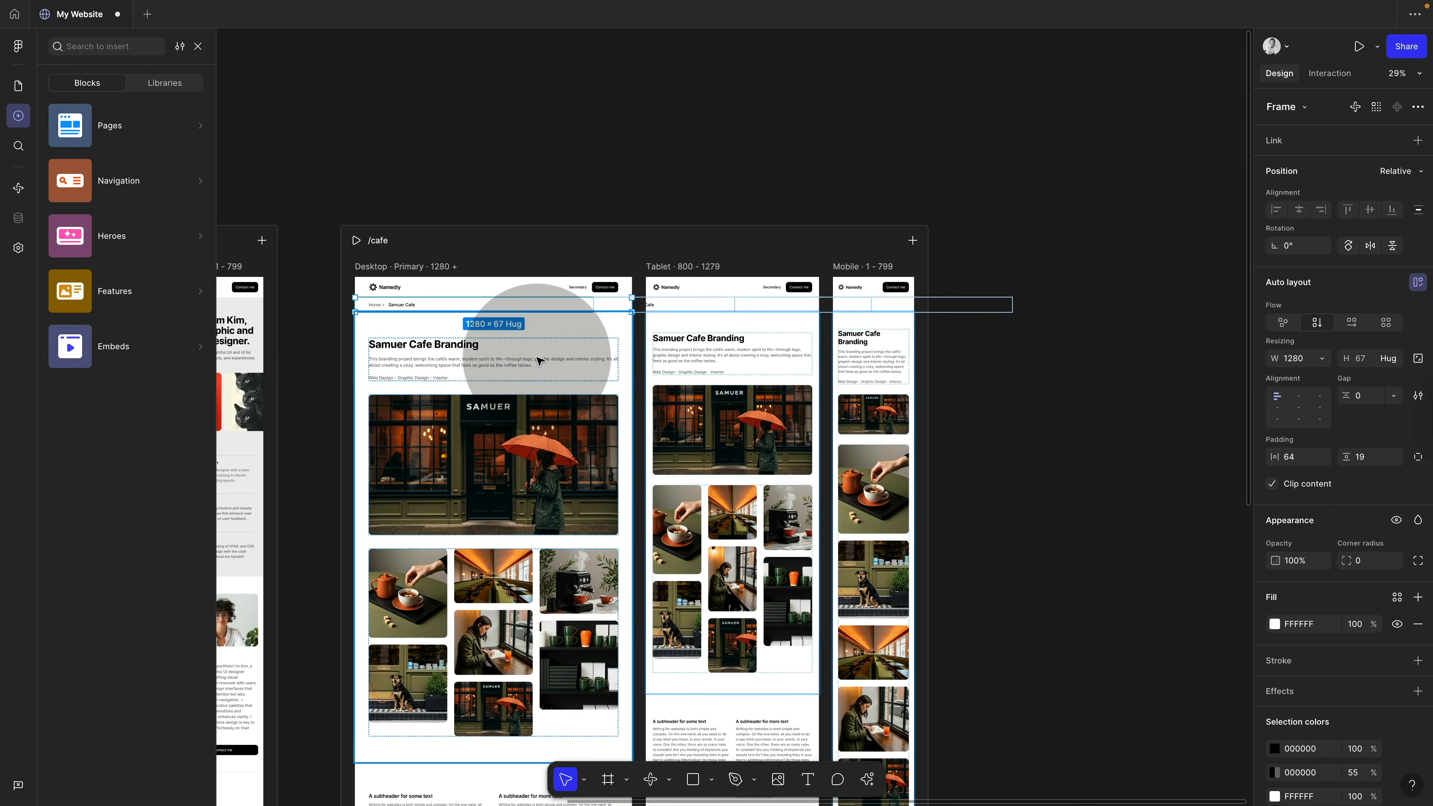
pyautogui.moveTo(445, 307); pyautogui.dragTo(449, 302)
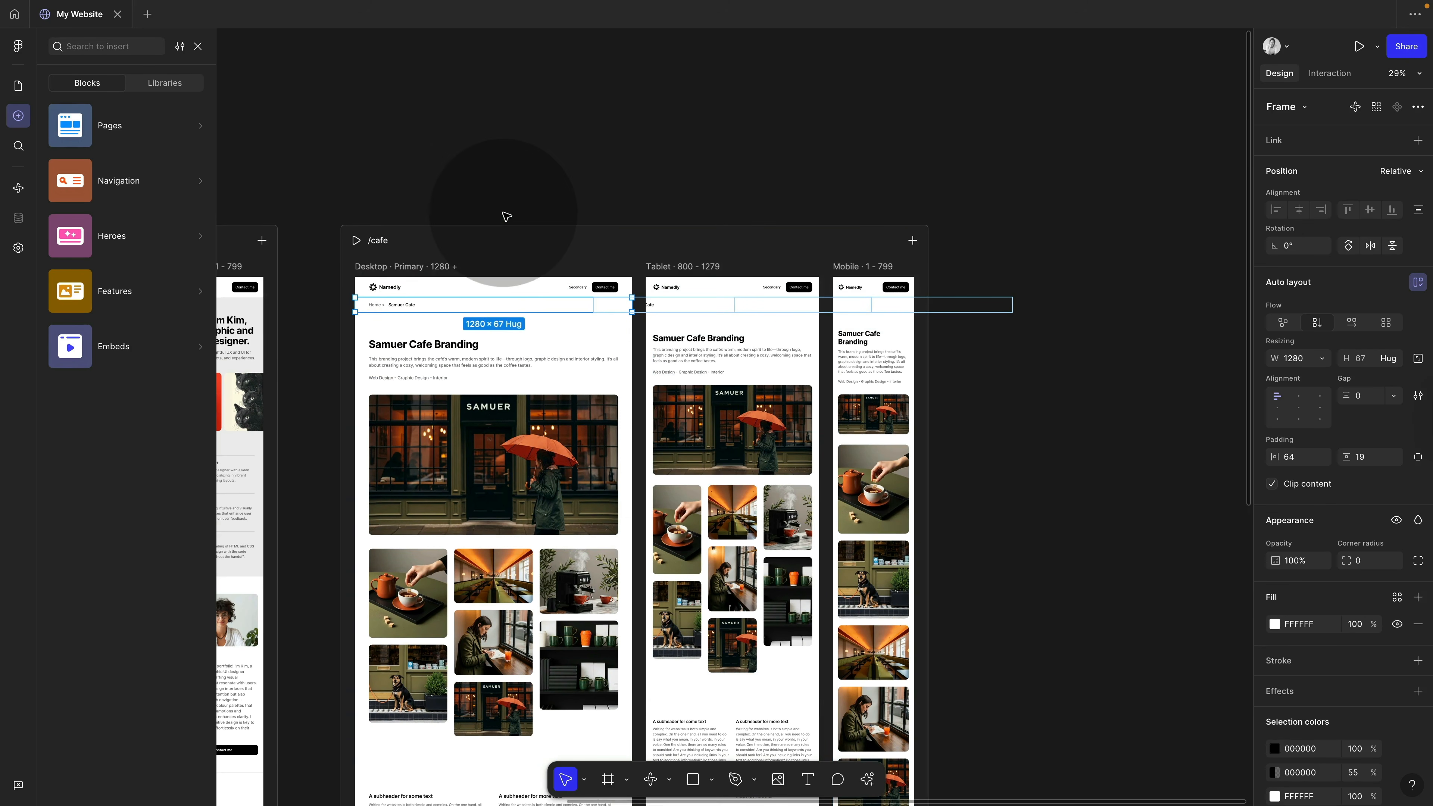
pyautogui.click(506, 216)
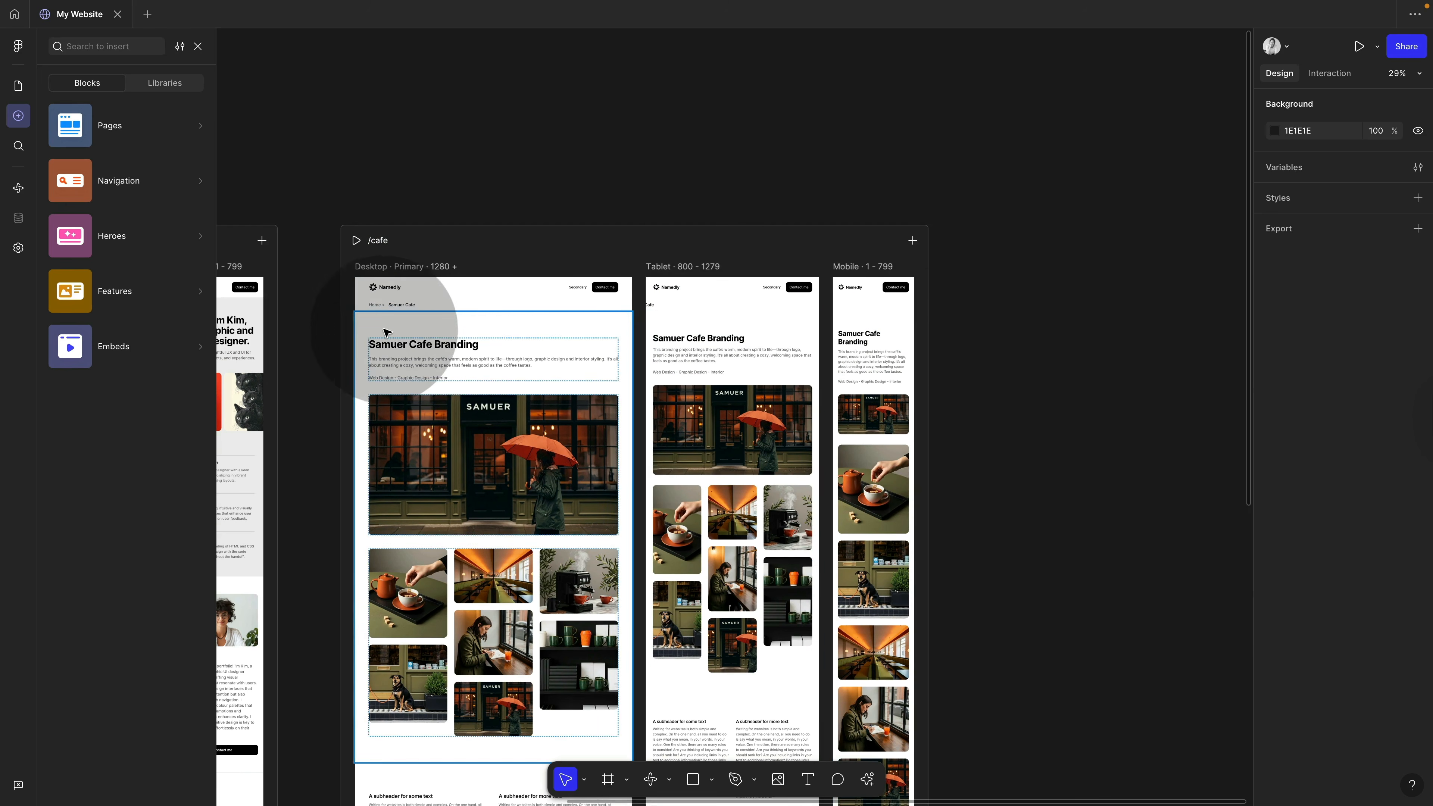
# - Set the desktop breadcrumb's width to Fill container so that it adapts to the tablet and mobile breakpoints
pyautogui.click(440, 305)
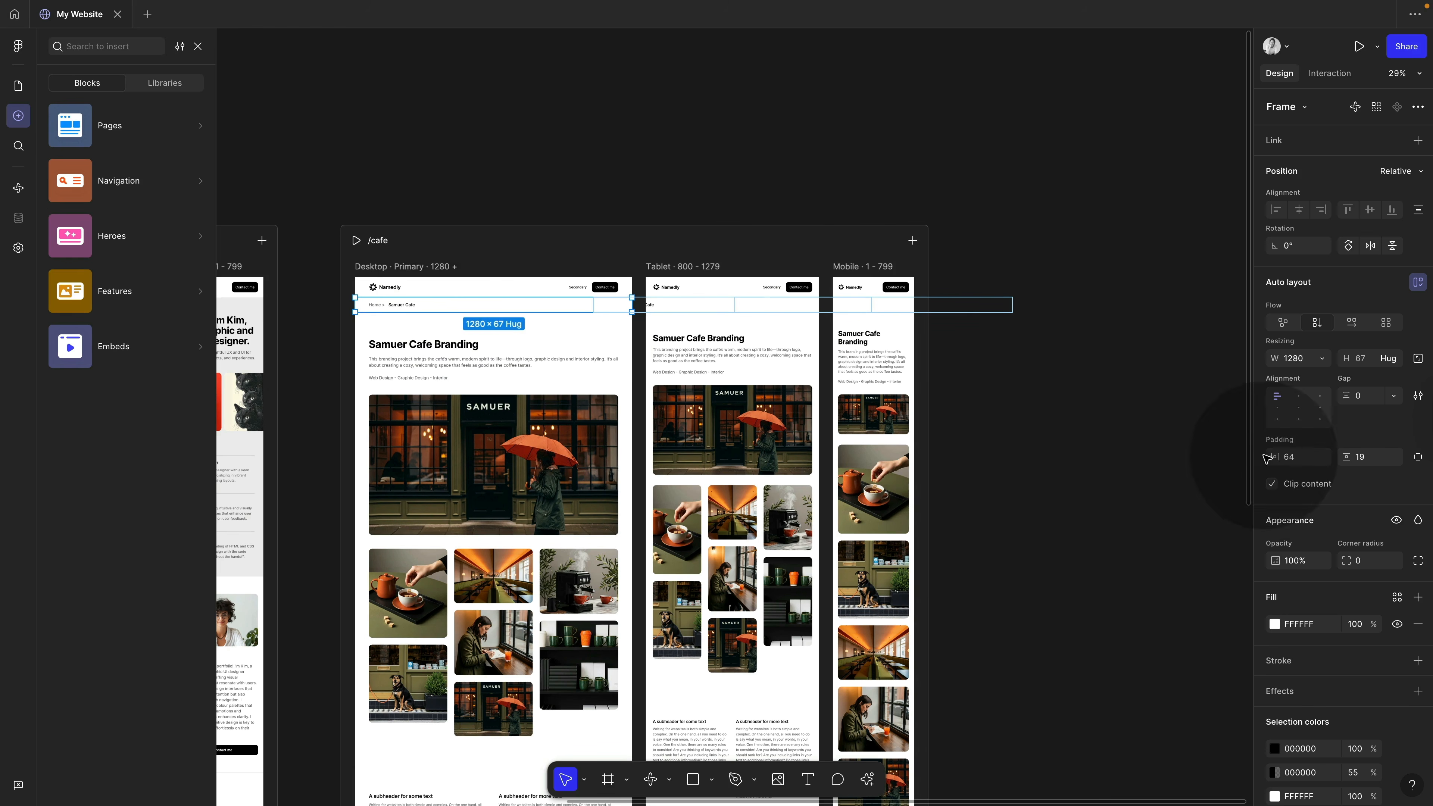
pyautogui.click(1317, 360)
pyautogui.click(1229, 372)
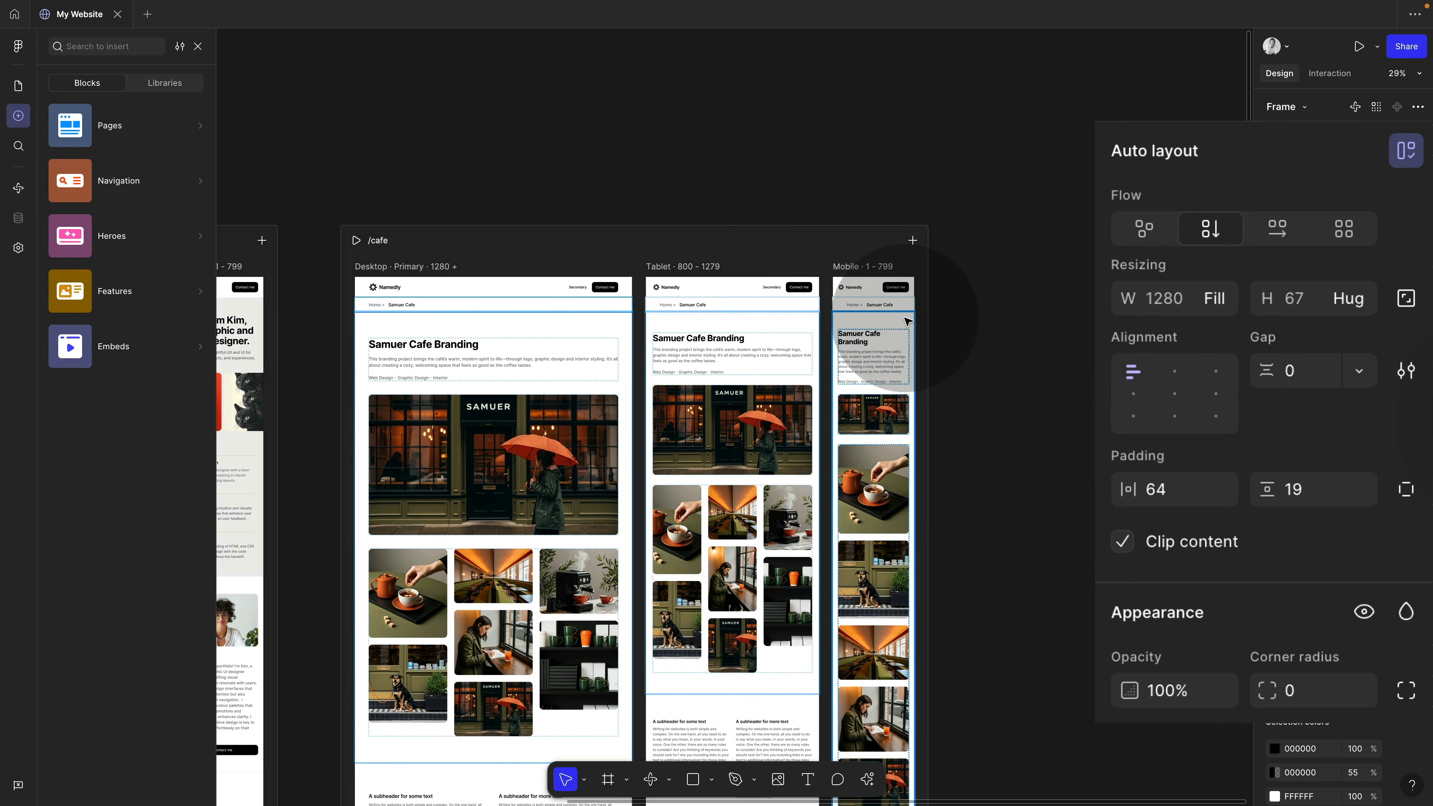
pyautogui.scroll(5, 342, 323)
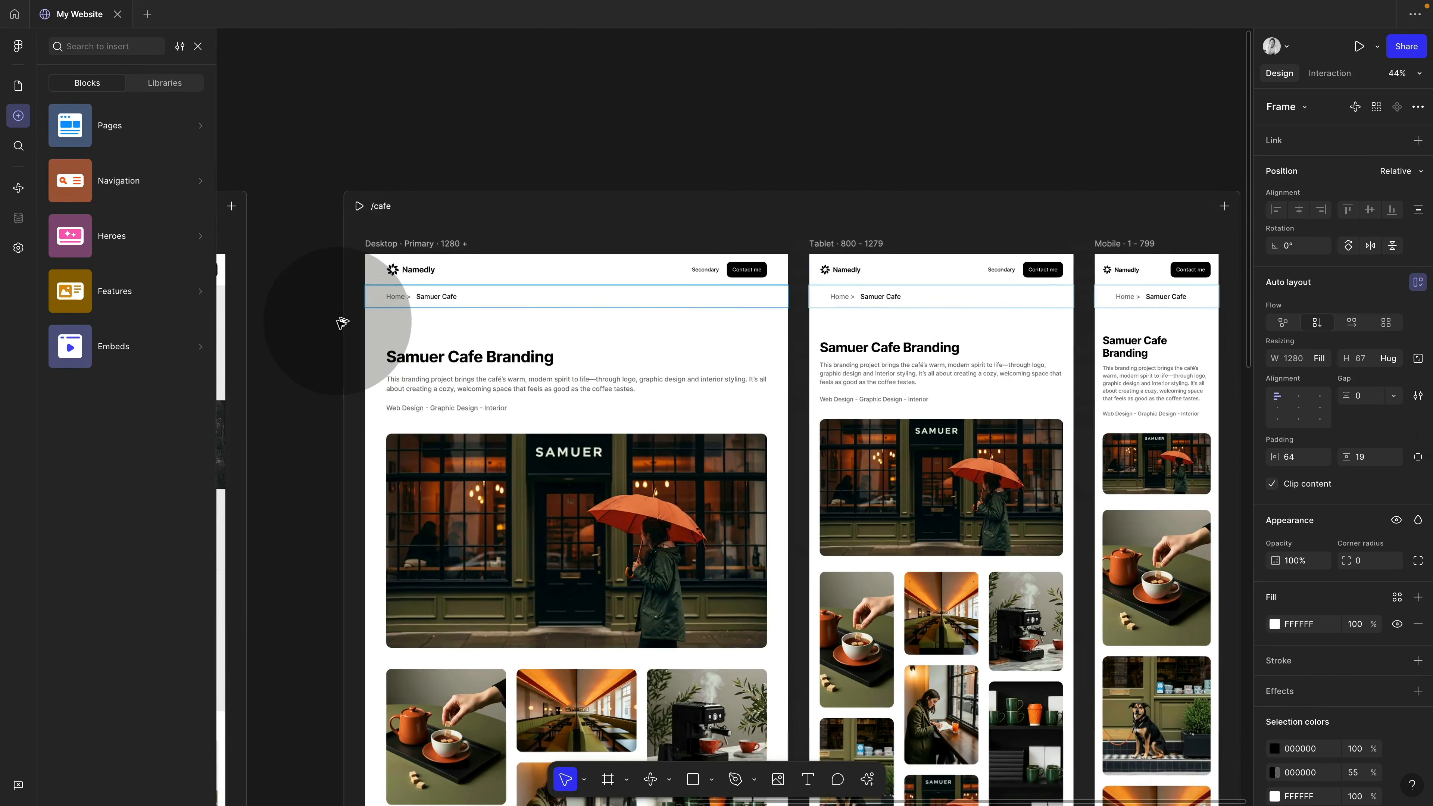
pyautogui.scroll(-1, 343, 322)
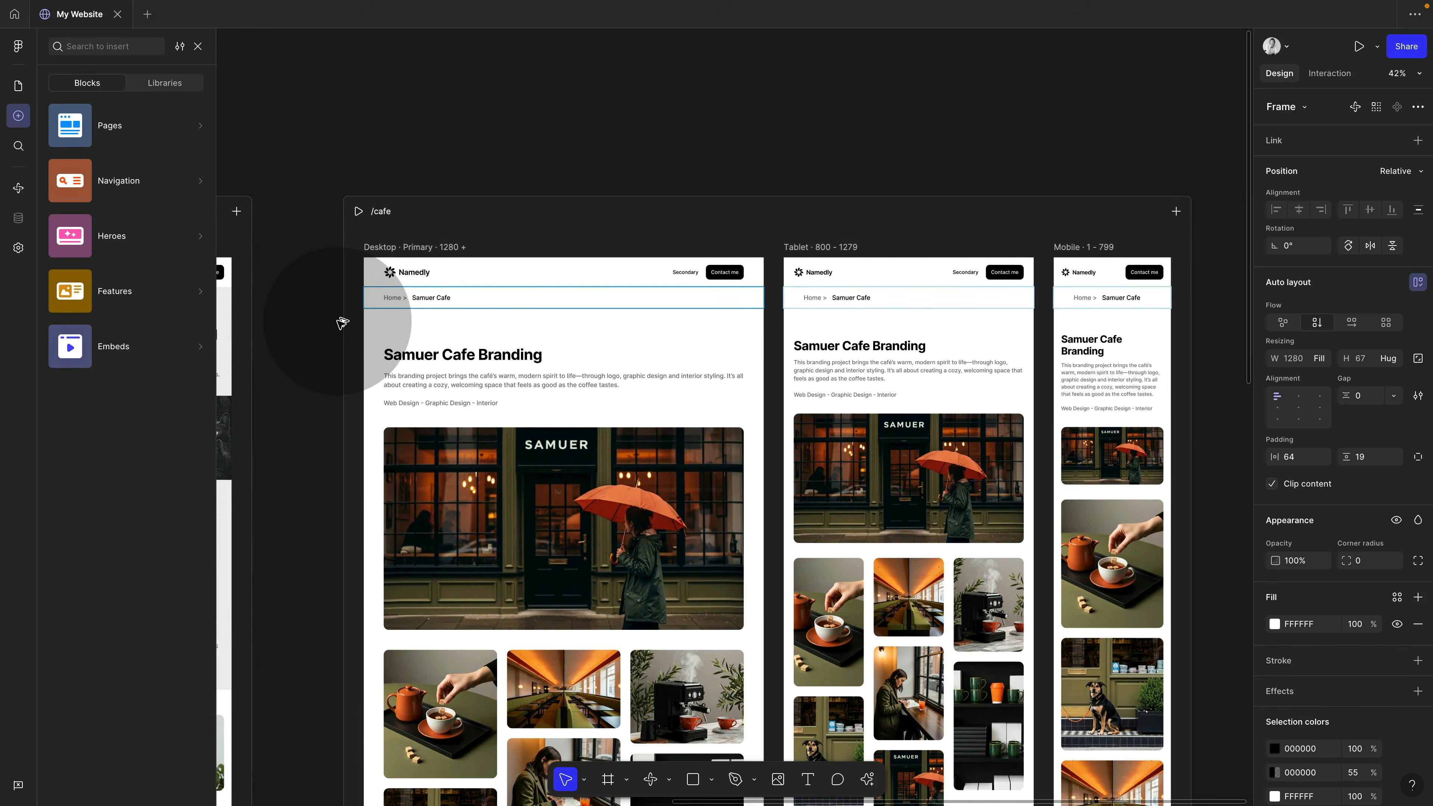
pyautogui.click(655, 170)
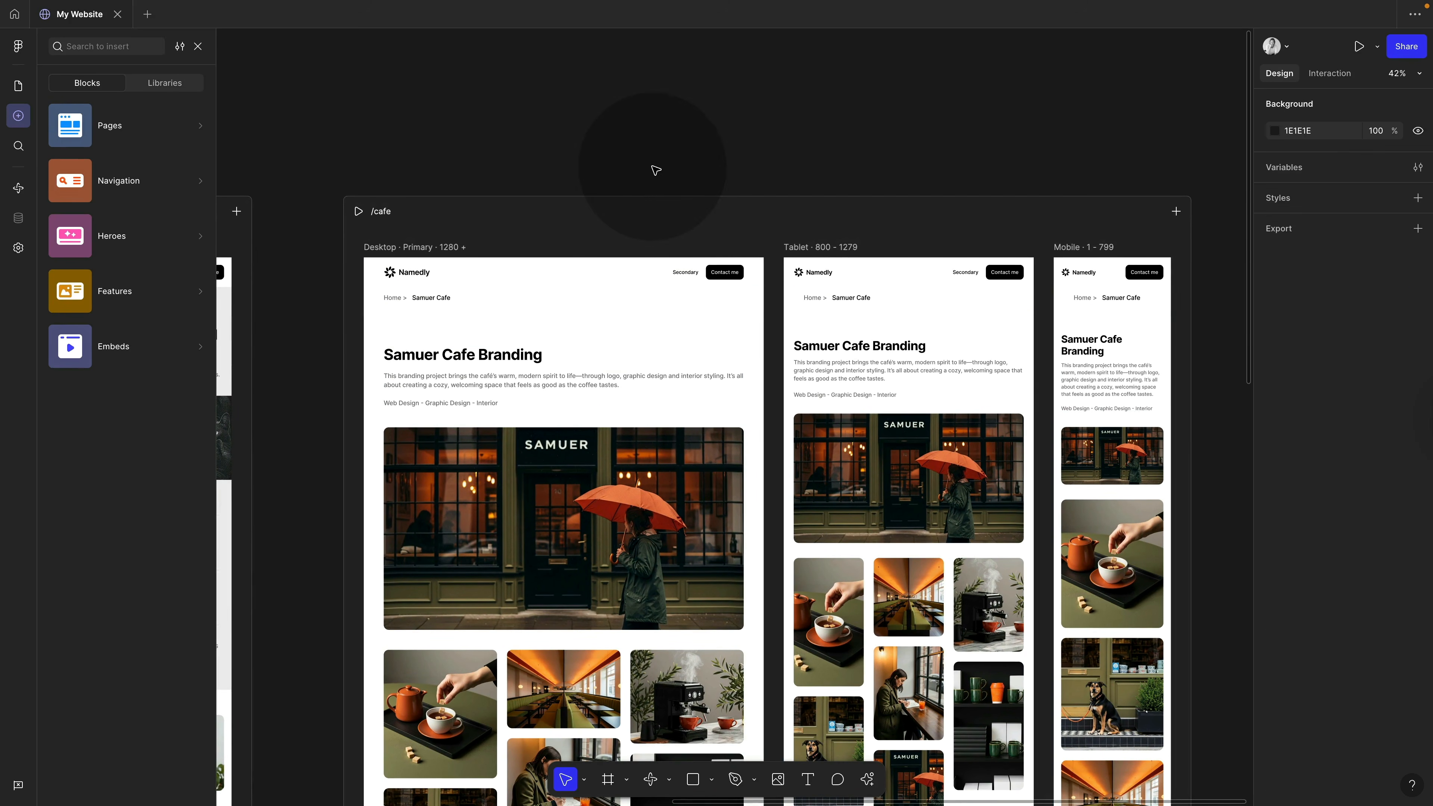
# - Check the tablet navigation bar's padding on the /cafe page and set the tablet breadcrumb's horizontal padding to 32 to match
pyautogui.click(876, 305)
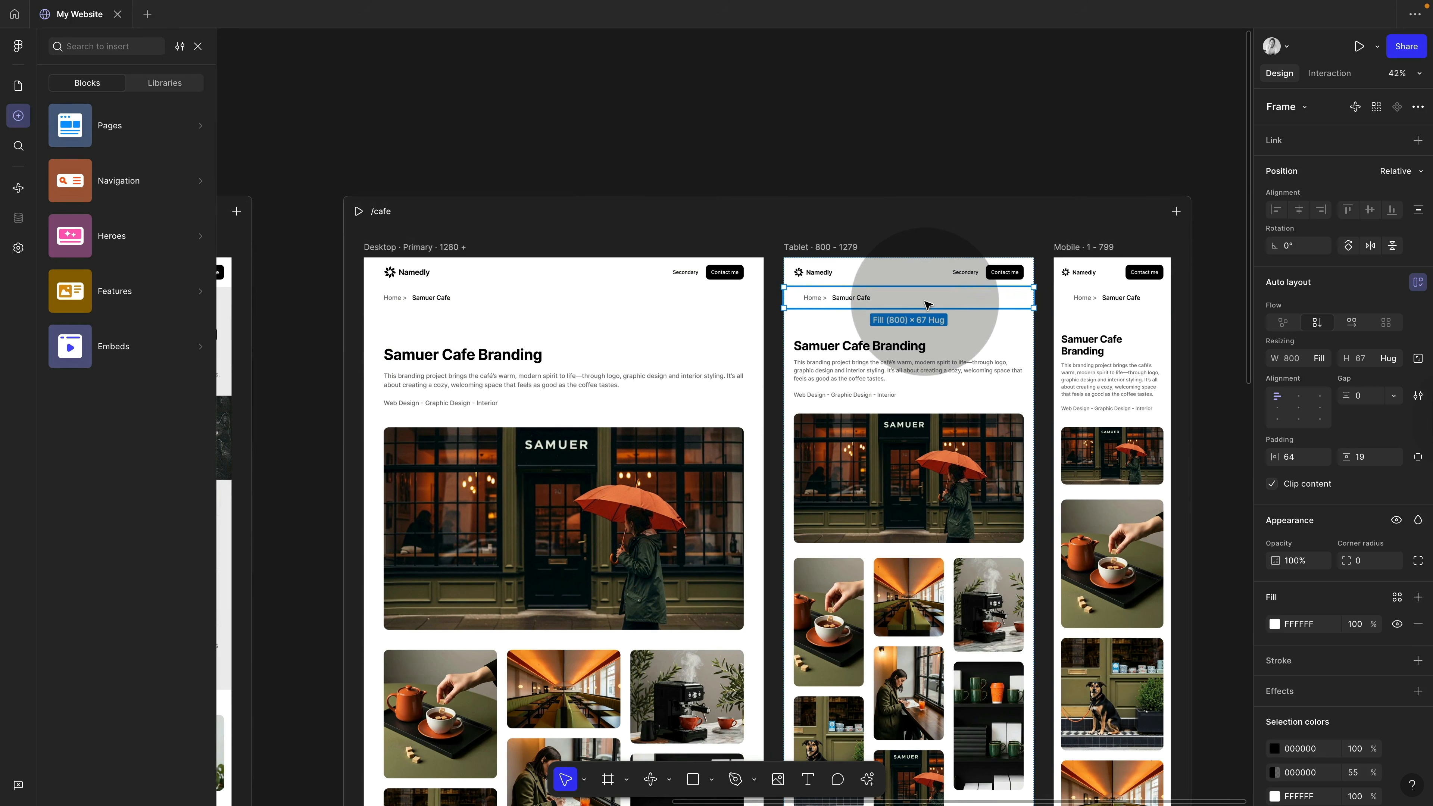
pyautogui.click(841, 277)
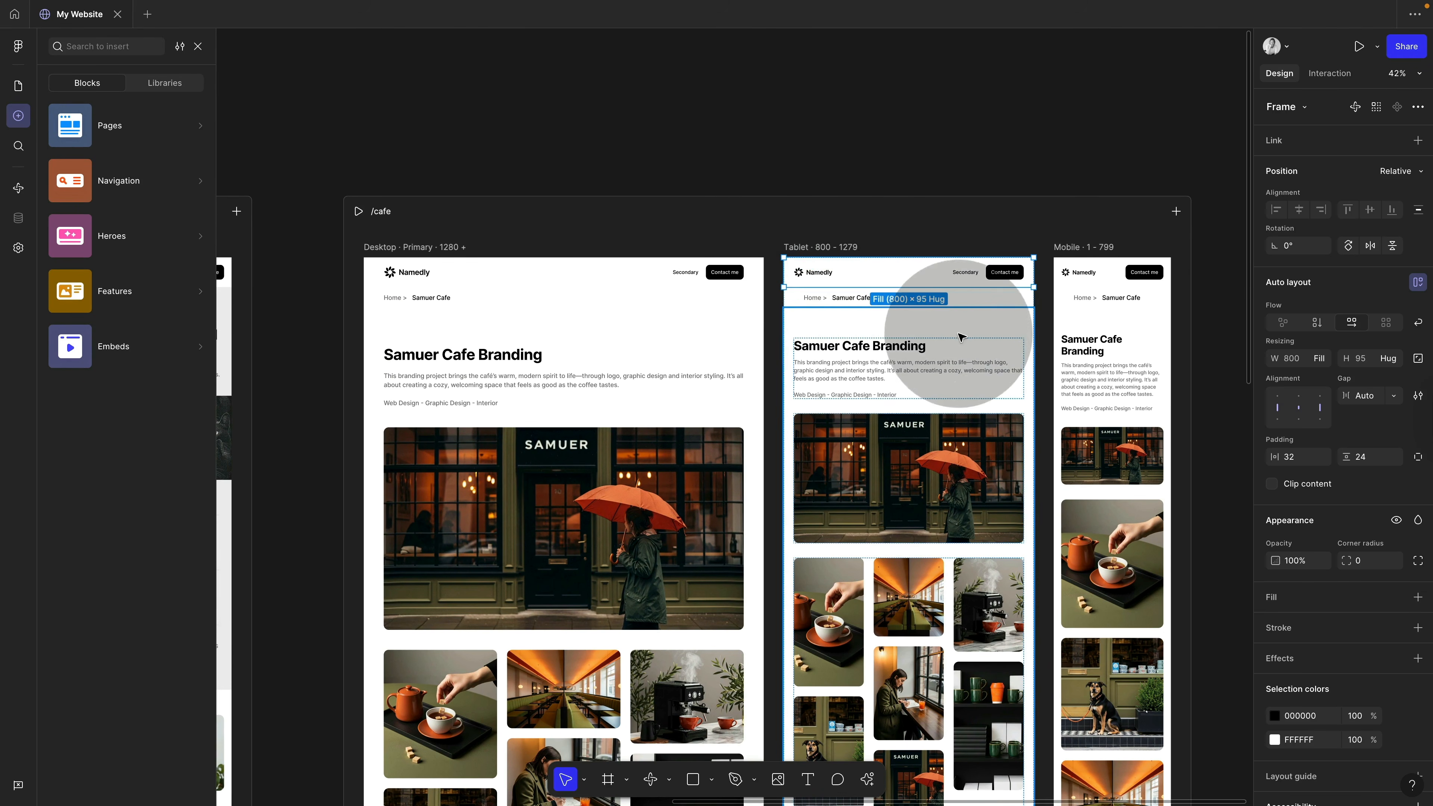
pyautogui.click(959, 300)
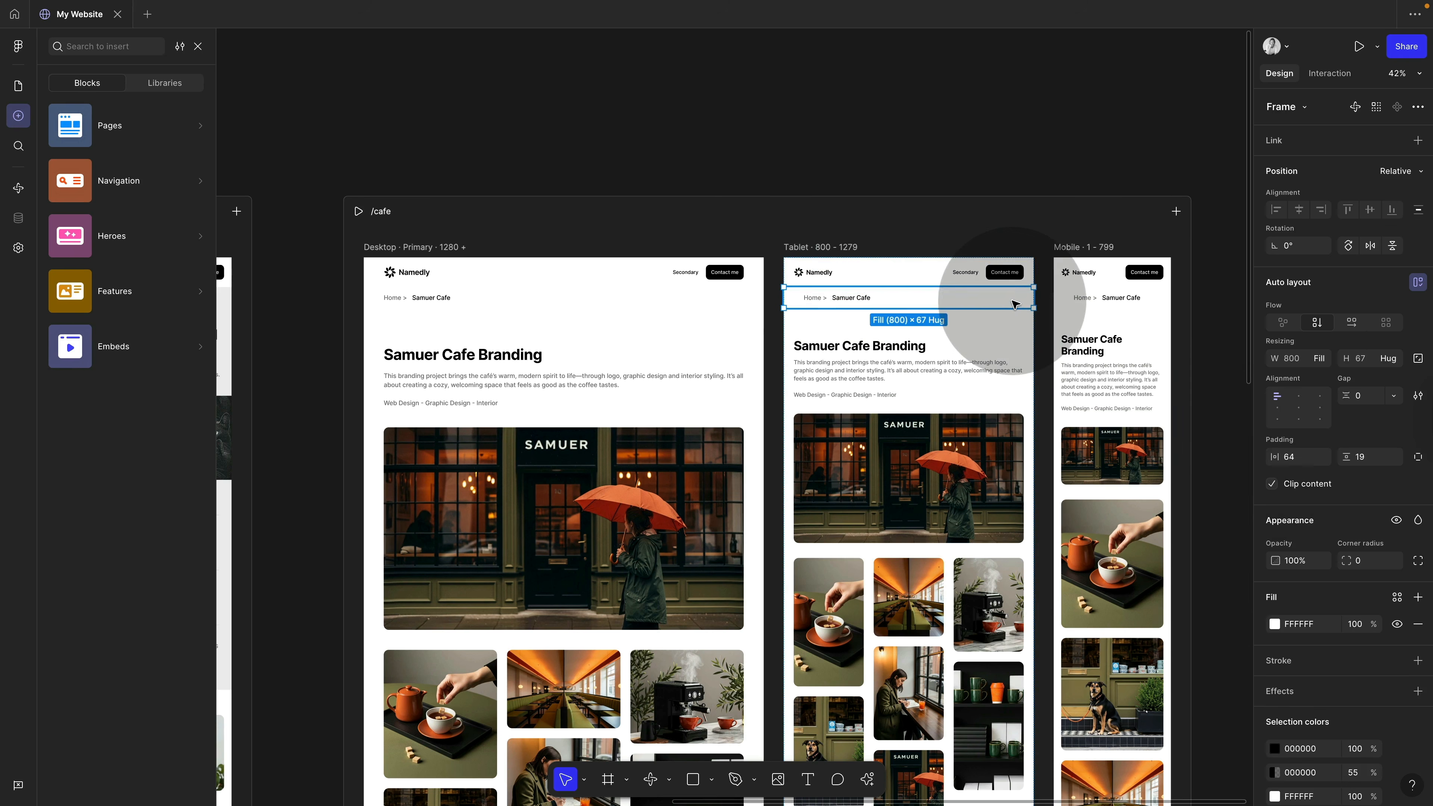
pyautogui.write('32')
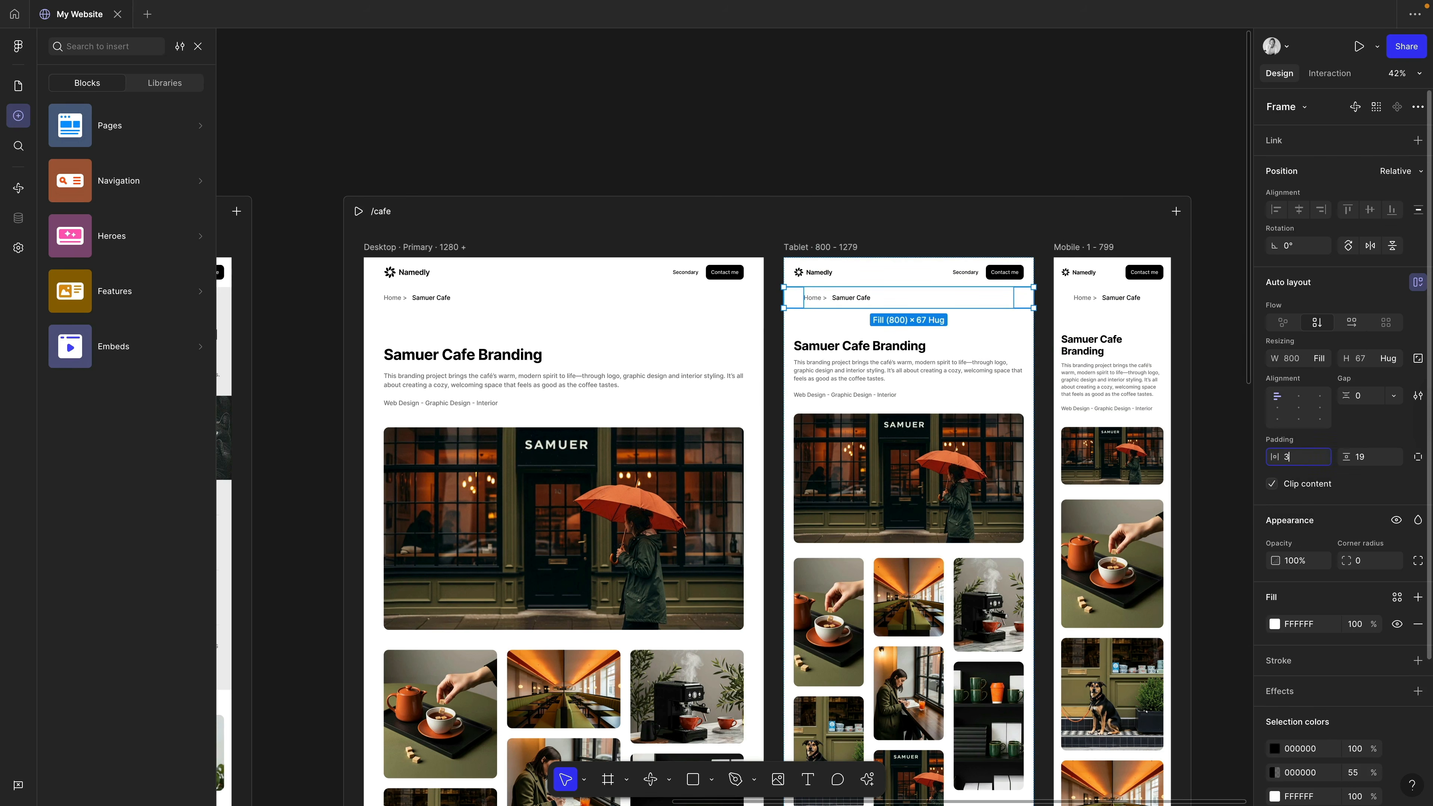
# - Set the mobile breadcrumb's horizontal padding to 24 on the /cafe page, in line with the mobile navigation bar
pyautogui.click(1114, 280)
pyautogui.click(1109, 298)
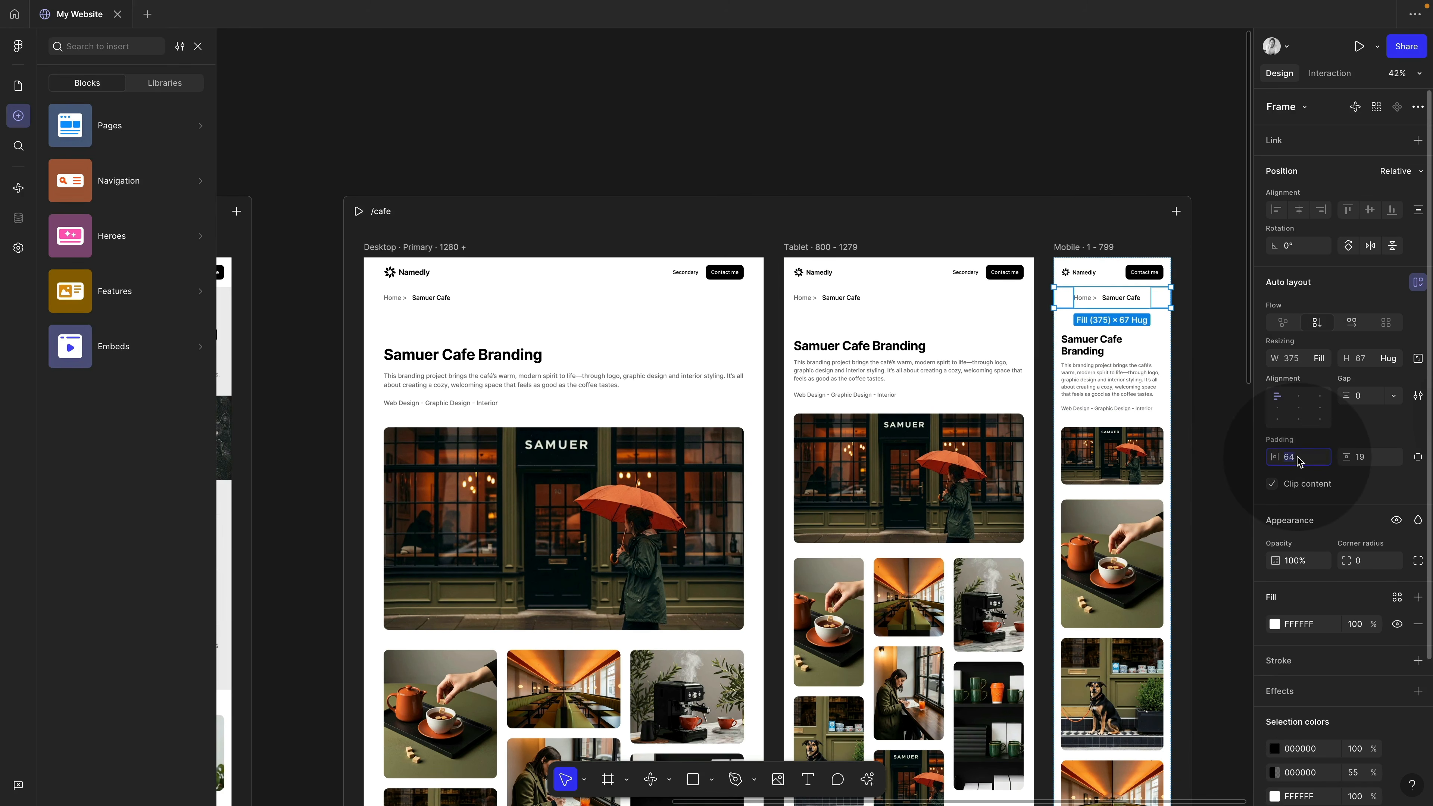
pyautogui.write('24')
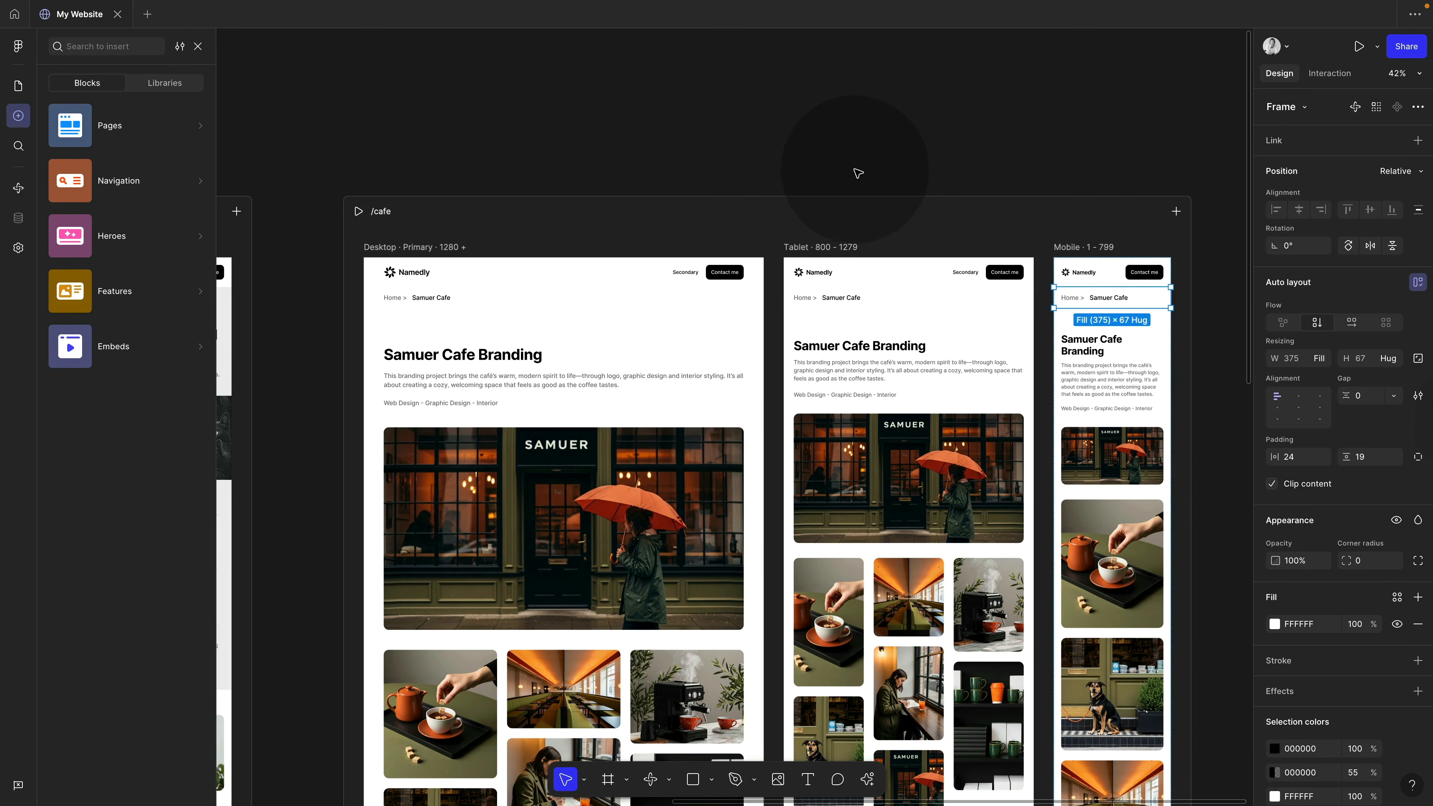
pyautogui.click(857, 168)
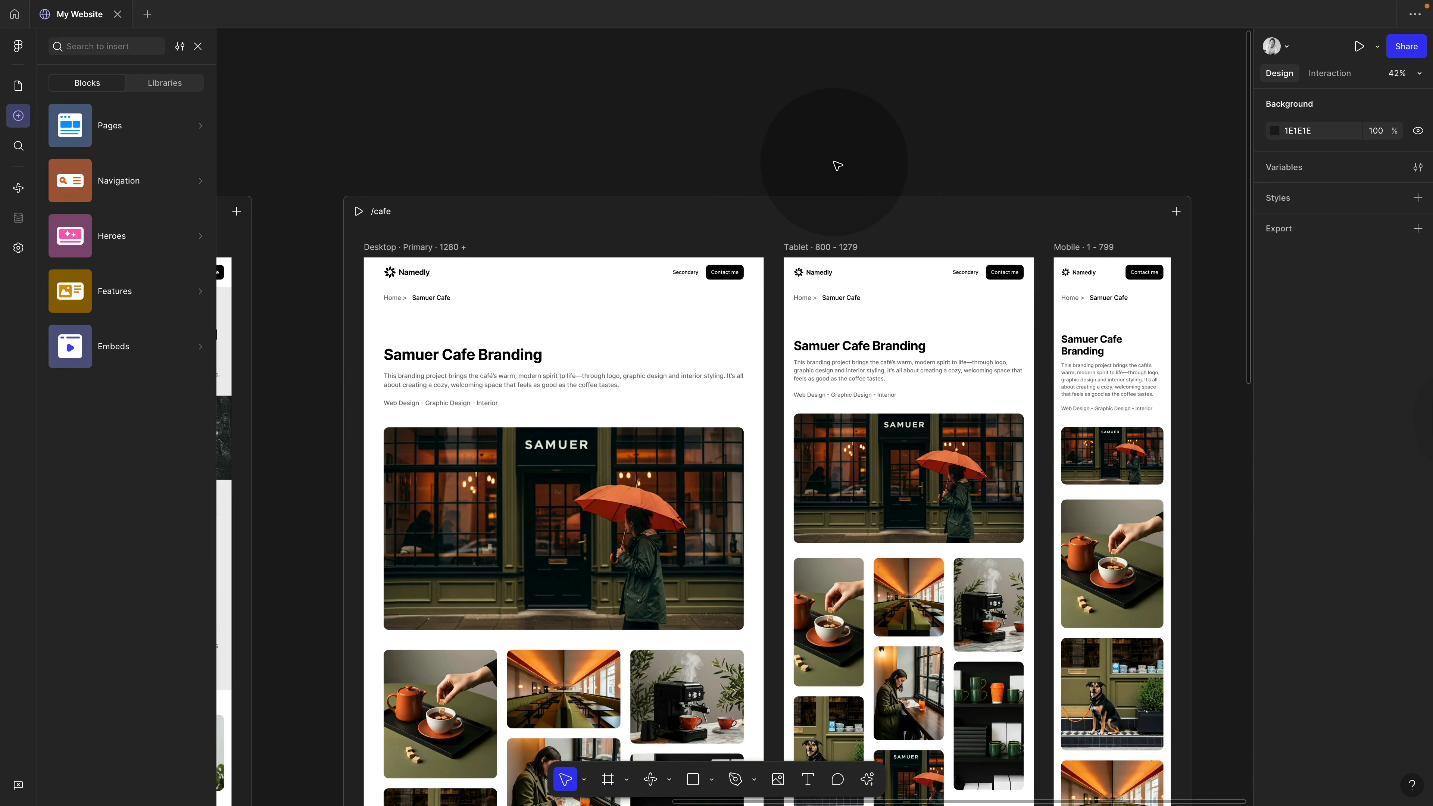
# - Fill both the desktop breadcrumb and the Samuer Cafe Branding section with EDEDED, sampled from the Home page's grey section
pyautogui.click(631, 298)
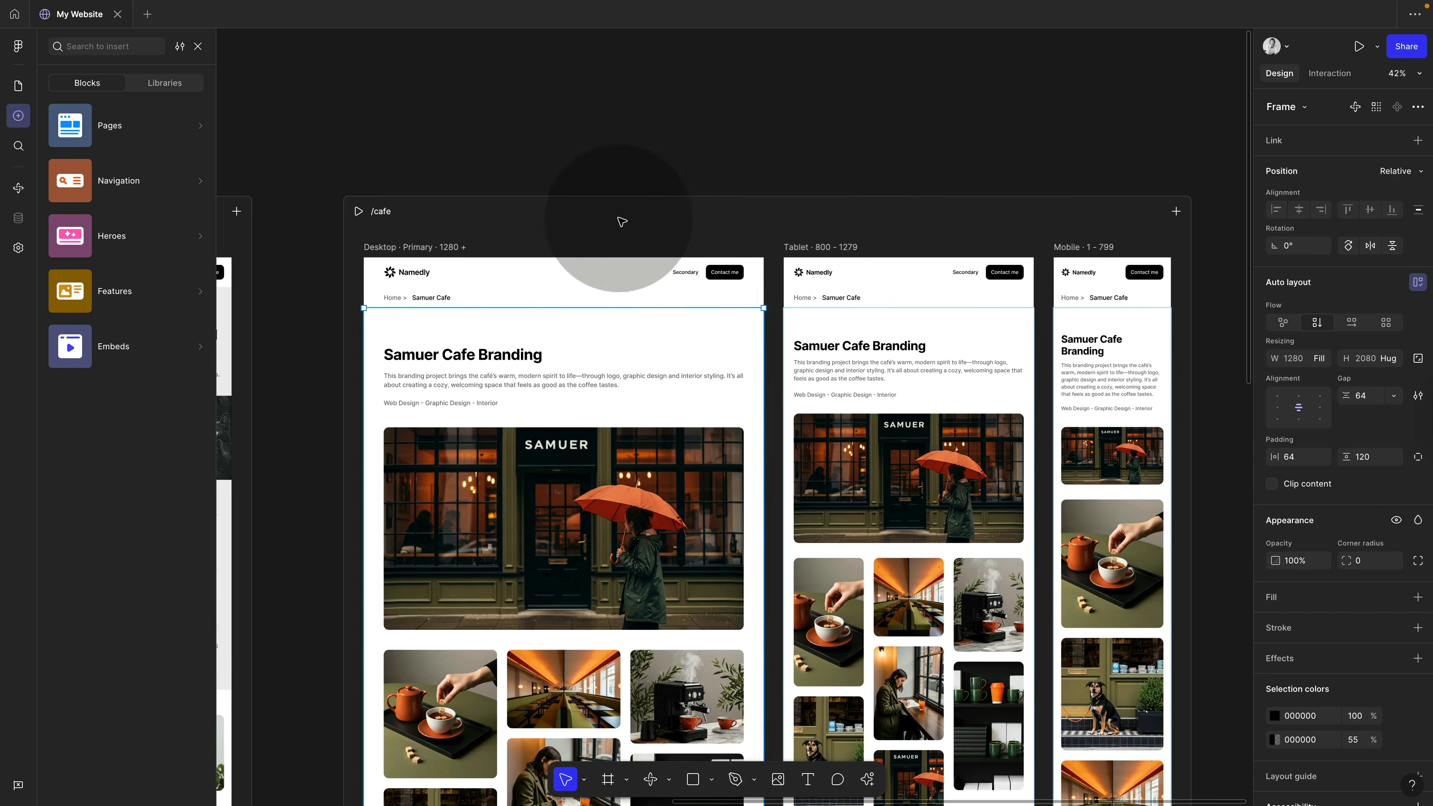
pyautogui.click(598, 299)
pyautogui.scroll(-5, 622, 323)
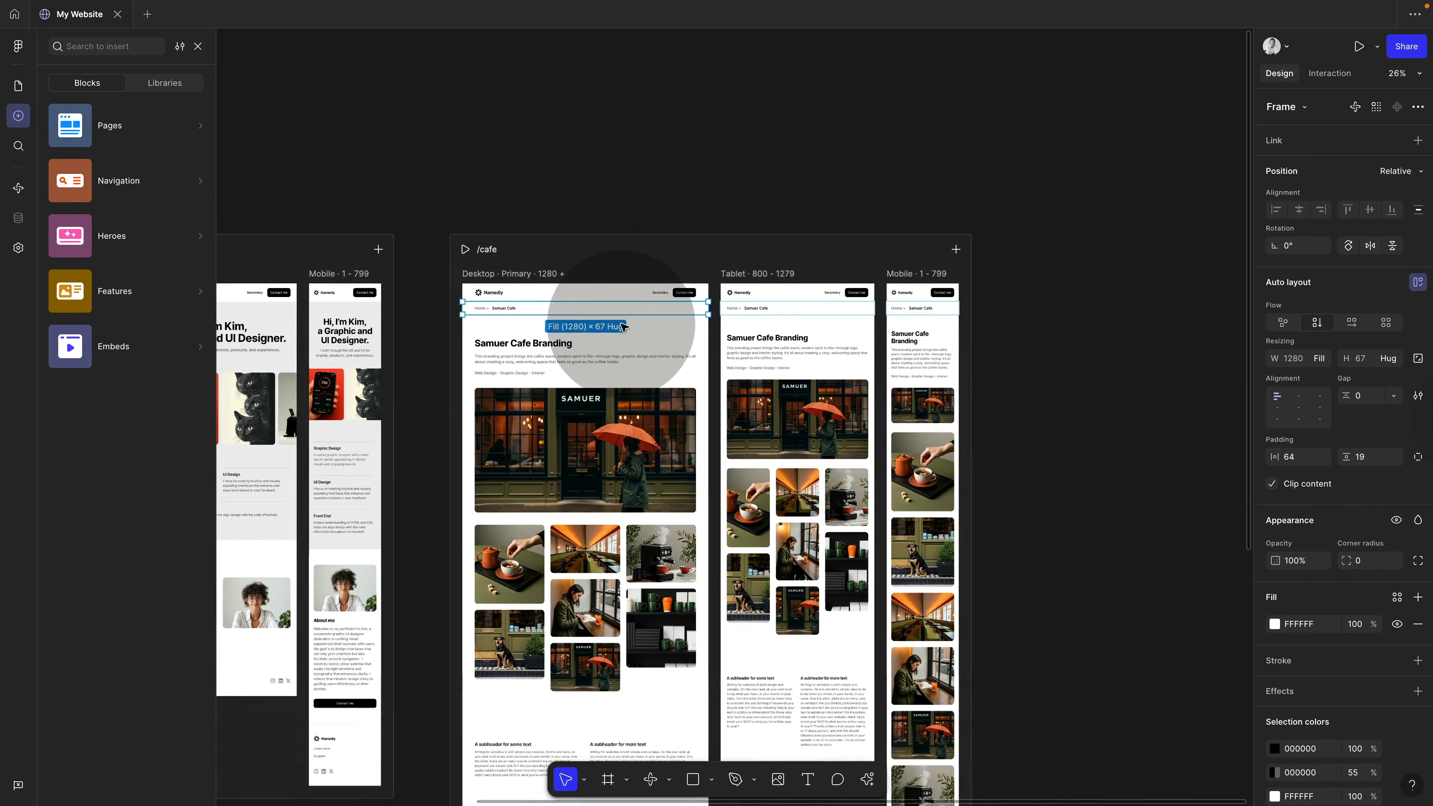
pyautogui.hscroll(-2, 622, 324)
pyautogui.click(502, 343)
pyautogui.click(632, 318)
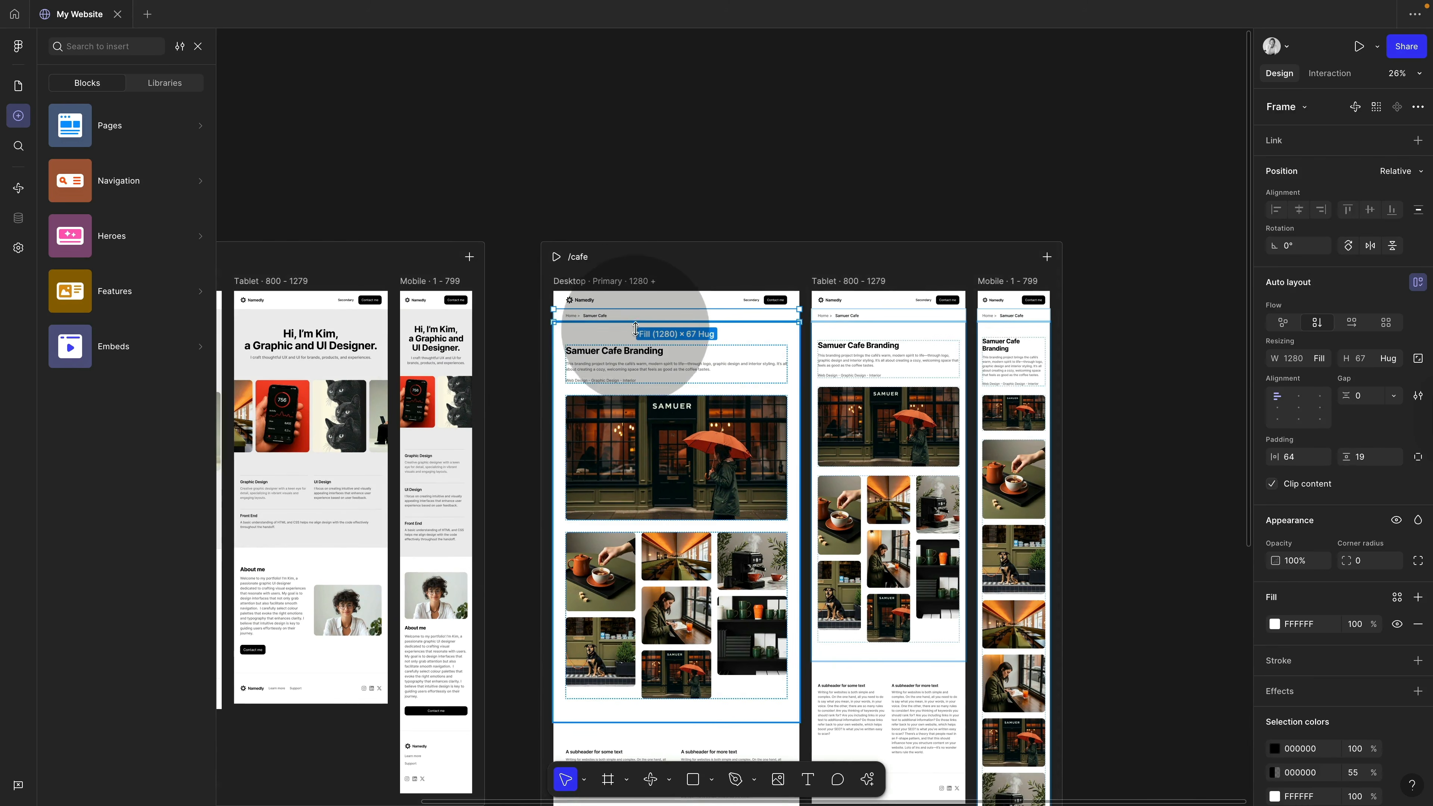
pyautogui.click(639, 329)
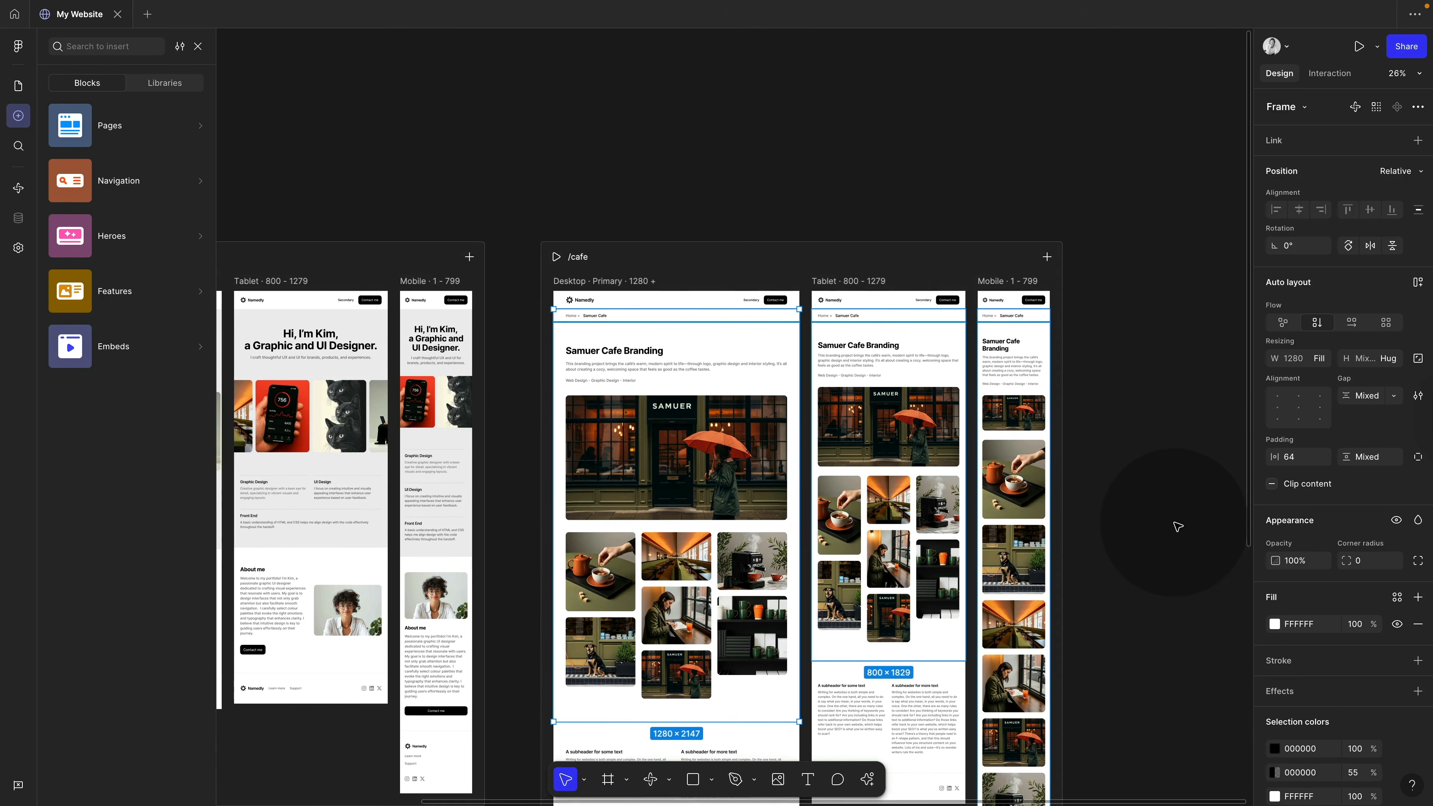
pyautogui.click(1275, 624)
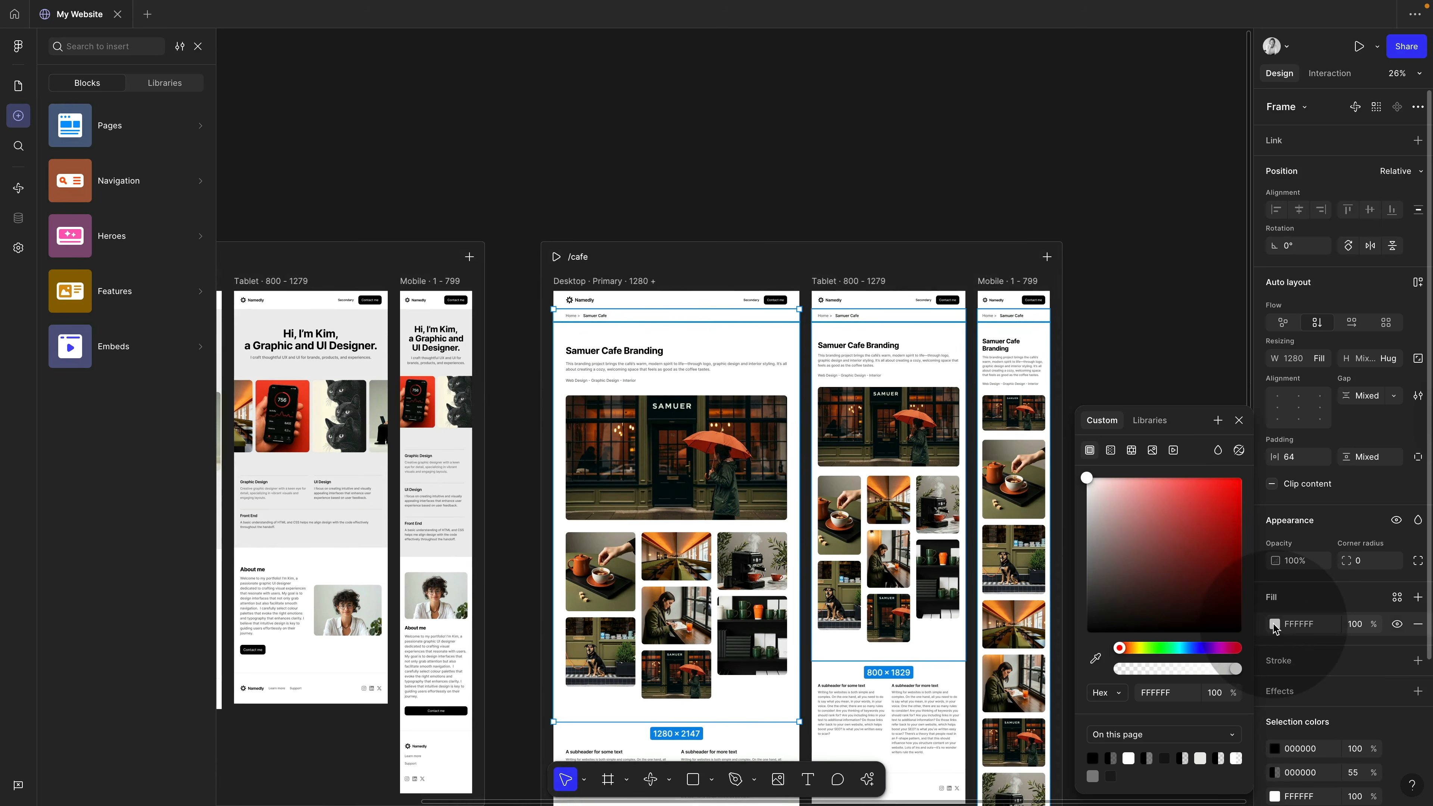
pyautogui.click(1096, 661)
pyautogui.click(378, 537)
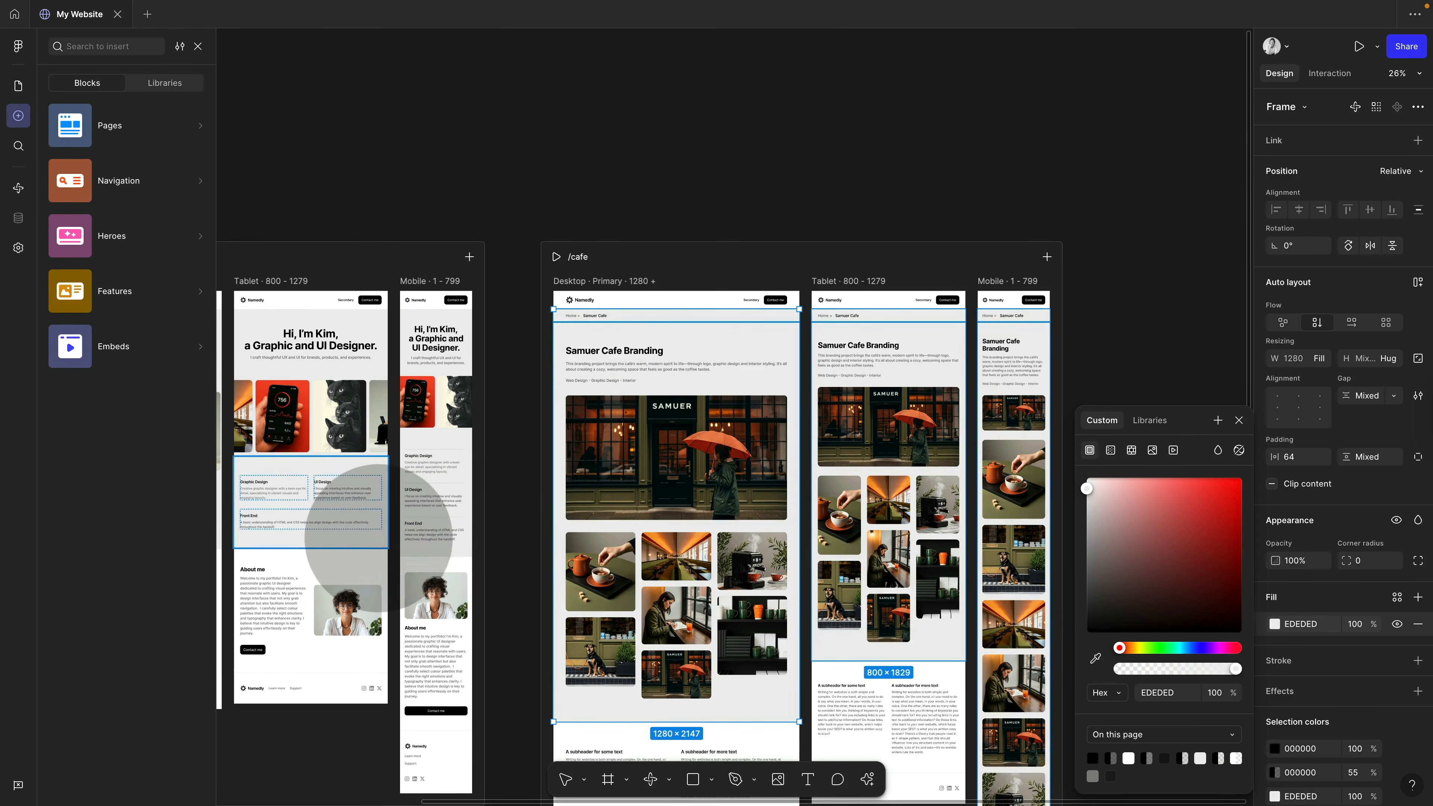
pyautogui.click(667, 175)
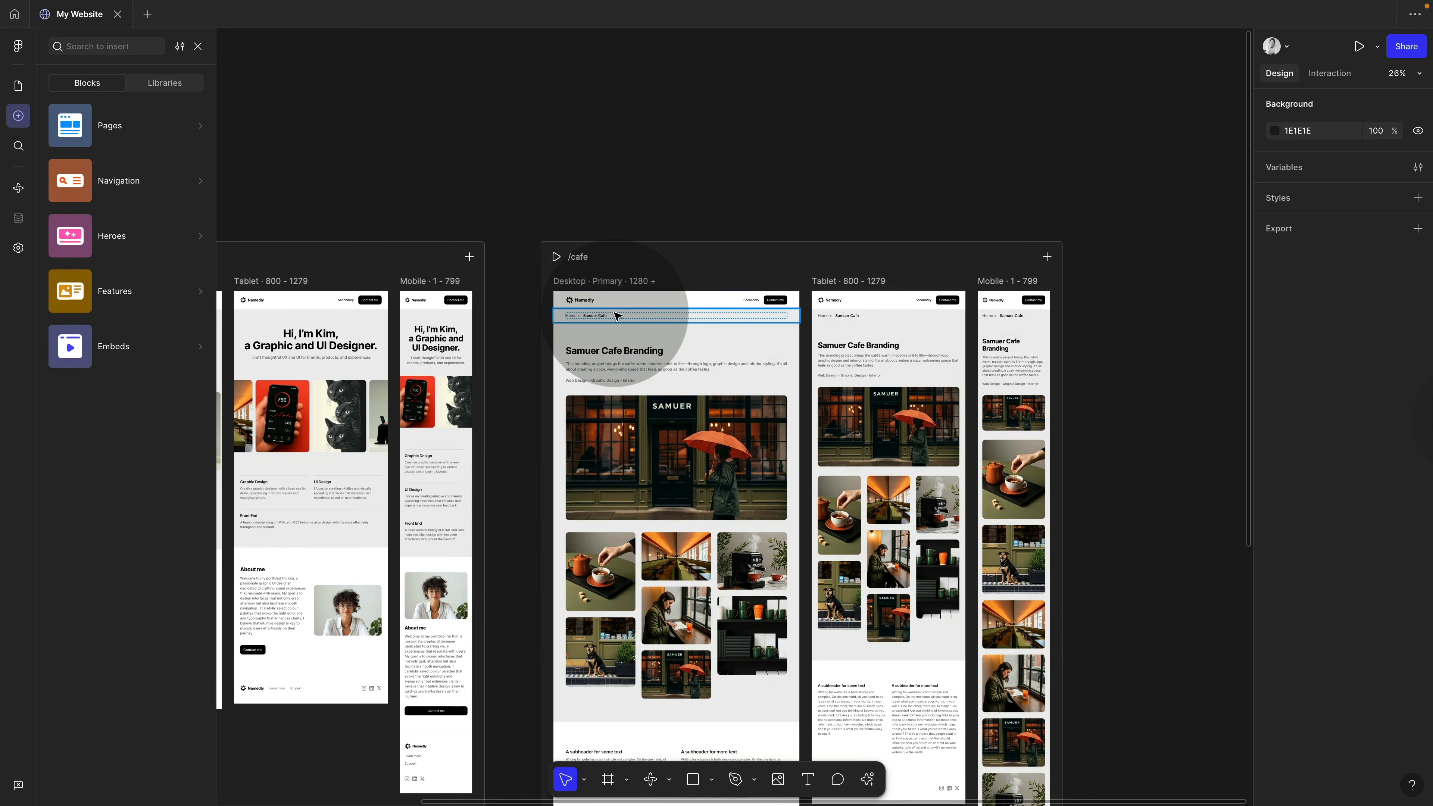
# - Reduce only the top padding of the desktop Samuer Cafe Branding section to 48
pyautogui.scroll(5, 569, 320)
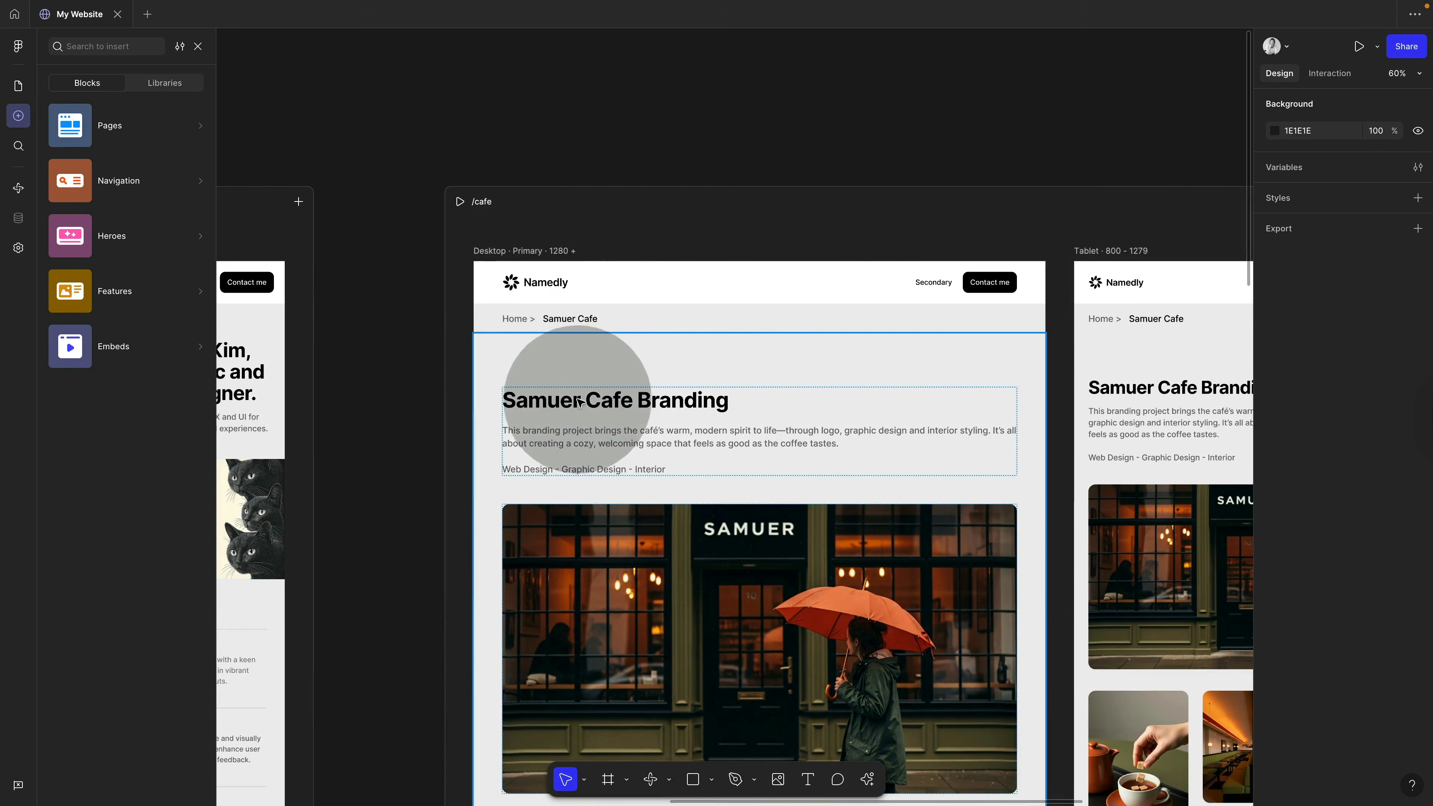
pyautogui.click(659, 354)
pyautogui.scroll(-3, 685, 351)
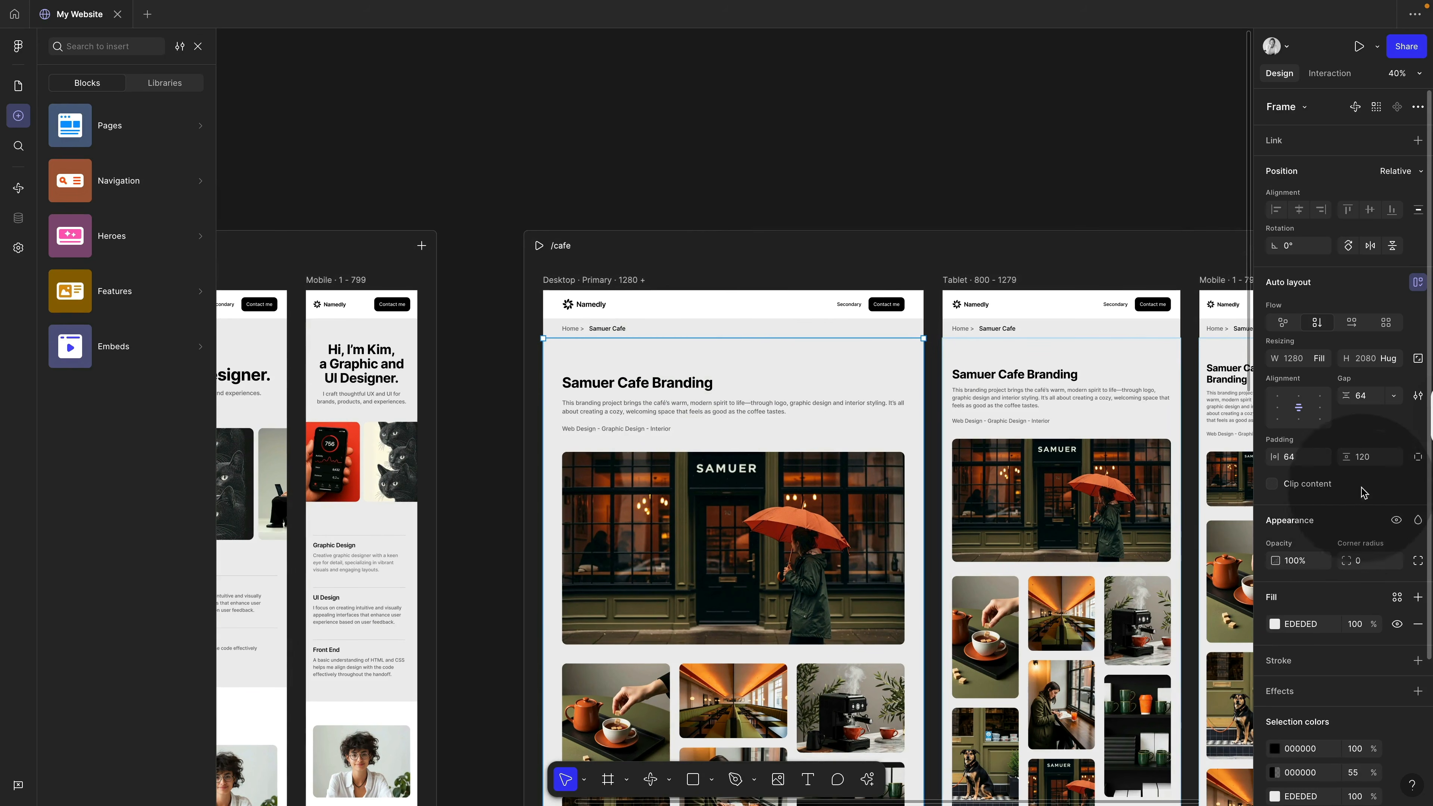
pyautogui.click(1418, 457)
pyautogui.hotkey('shift', 'Down')
pyautogui.hotkey('shift', 'Down')
pyautogui.hotkey('shift', 'Down')
pyautogui.hotkey('shift', 'Down')
pyautogui.hotkey('shift', 'Down')
pyautogui.hotkey('shift', 'Down')
pyautogui.hotkey('shift', 'Down')
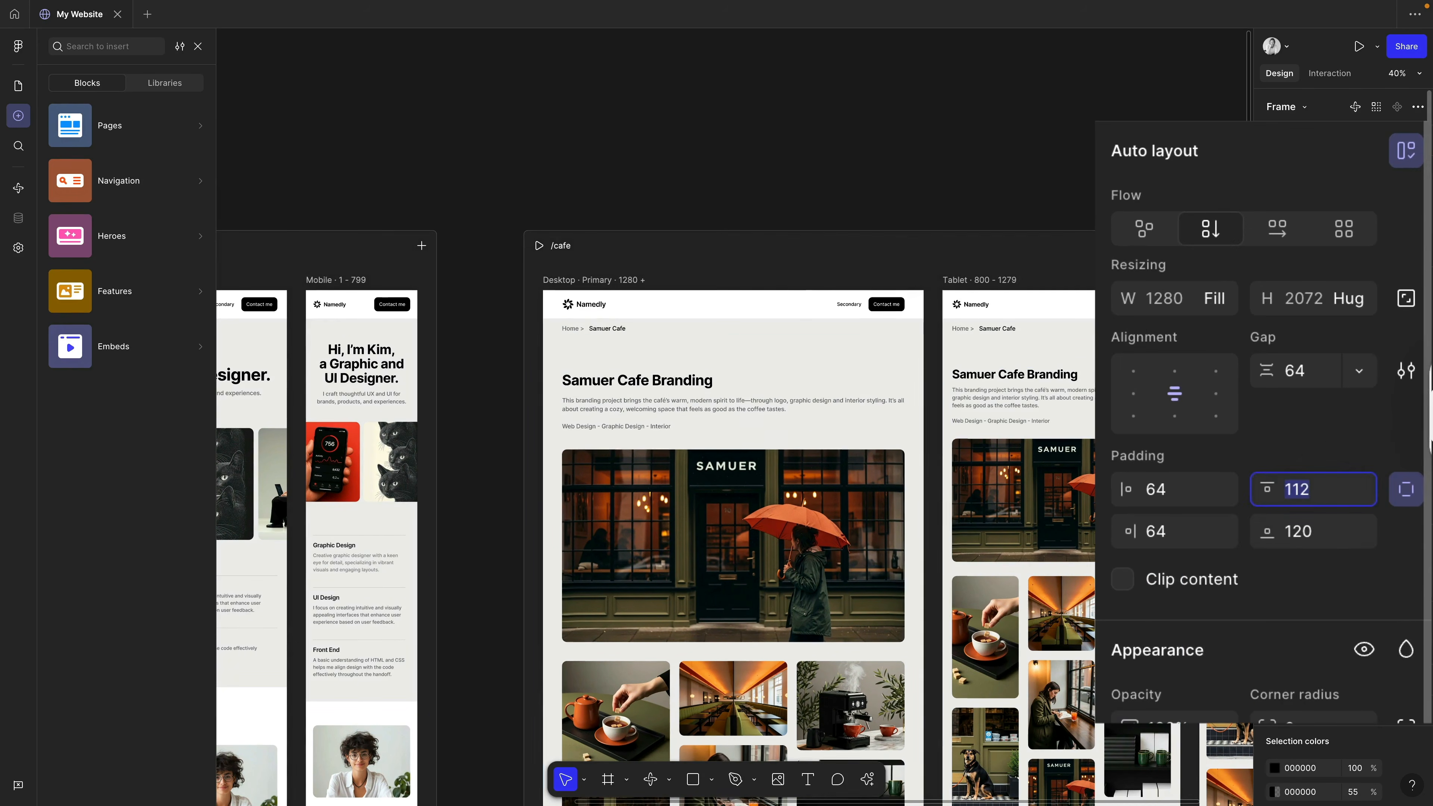
pyautogui.hotkey('shift', 'Down')
pyautogui.hotkey('shift', 'Down')
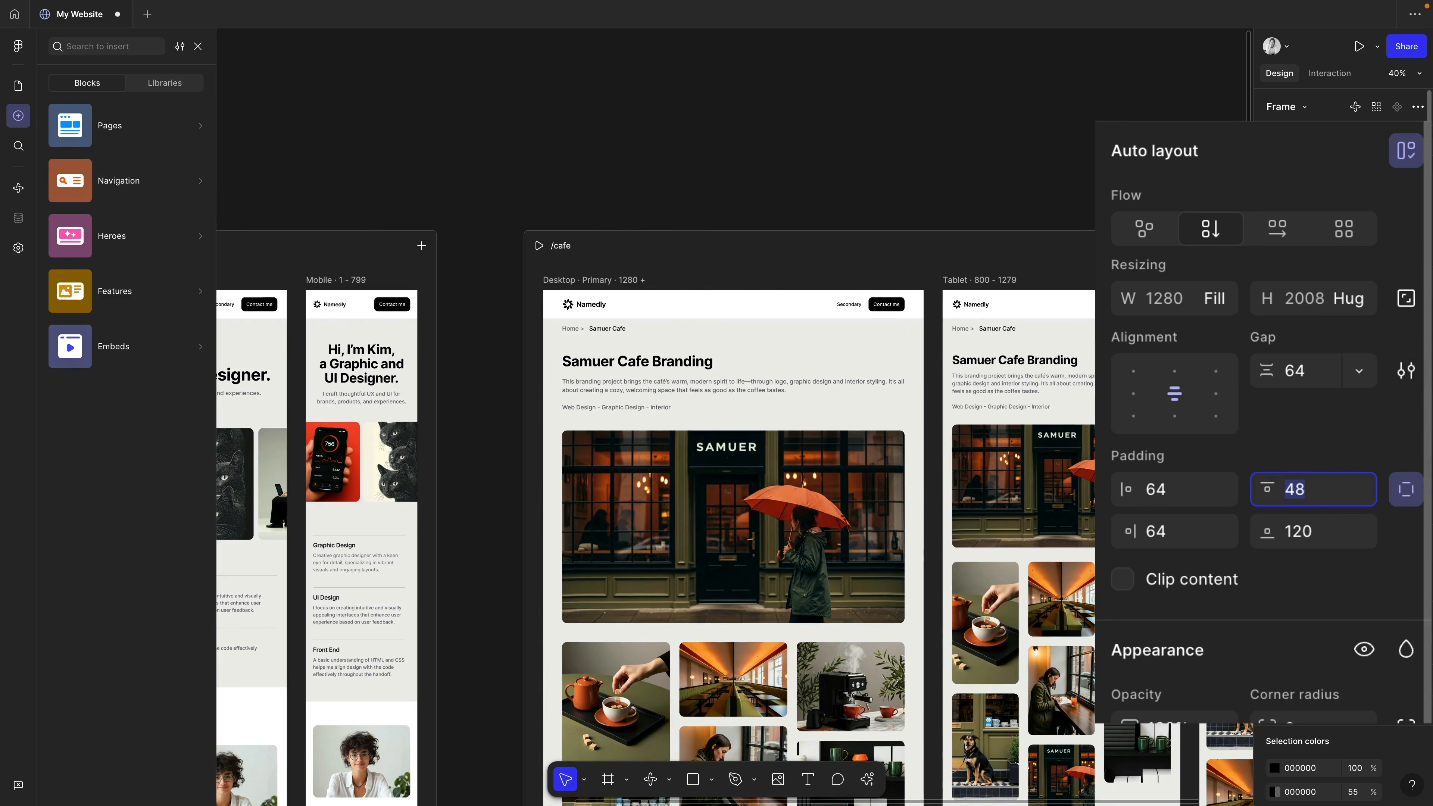
# - Set only the top padding of the desktop breadcrumb to 35
pyautogui.click(874, 329)
pyautogui.click(1335, 493)
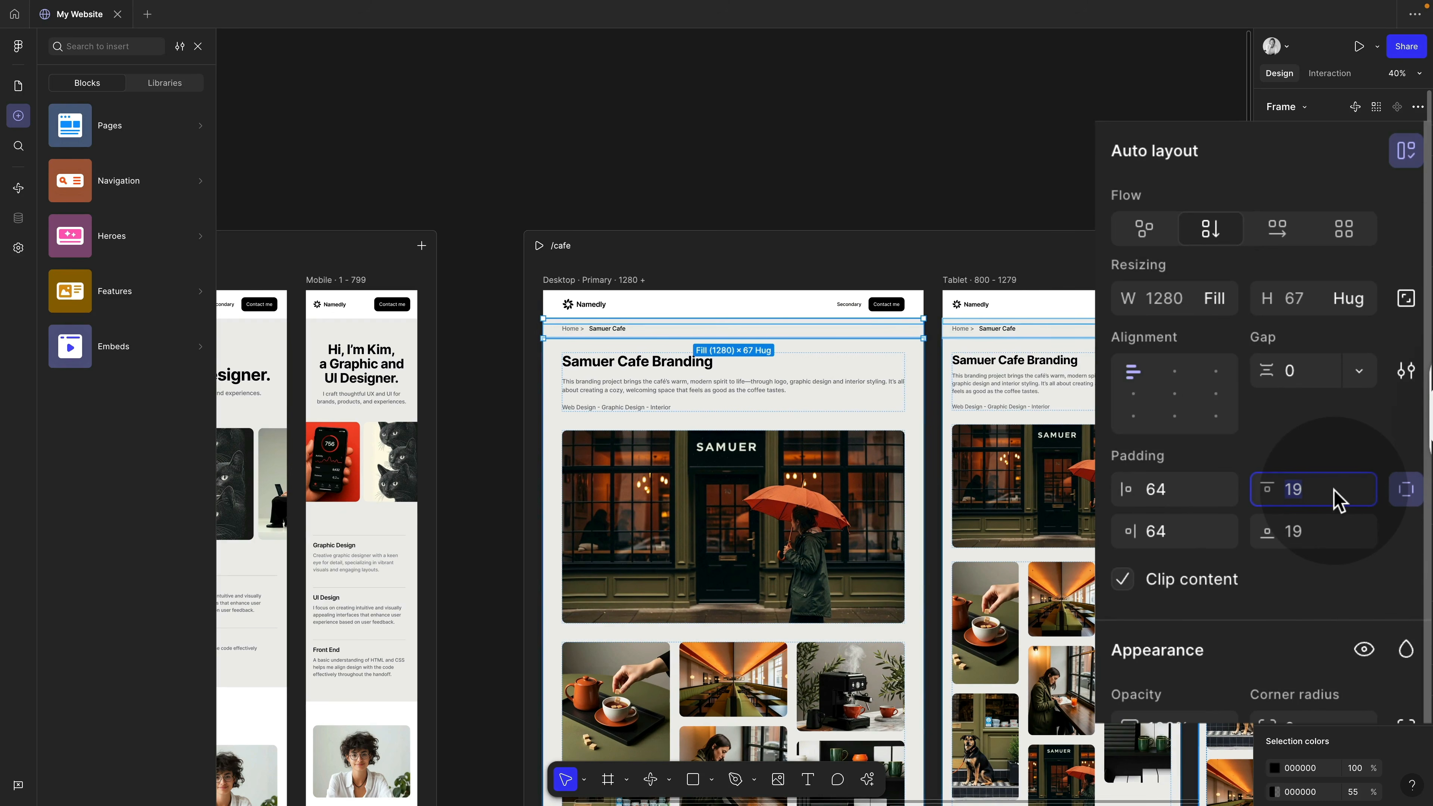
pyautogui.hotkey('shift', 'Up')
pyautogui.hotkey('shift', 'Up')
pyautogui.hotkey('shift', 'Up')
pyautogui.hotkey('shift', 'Down')
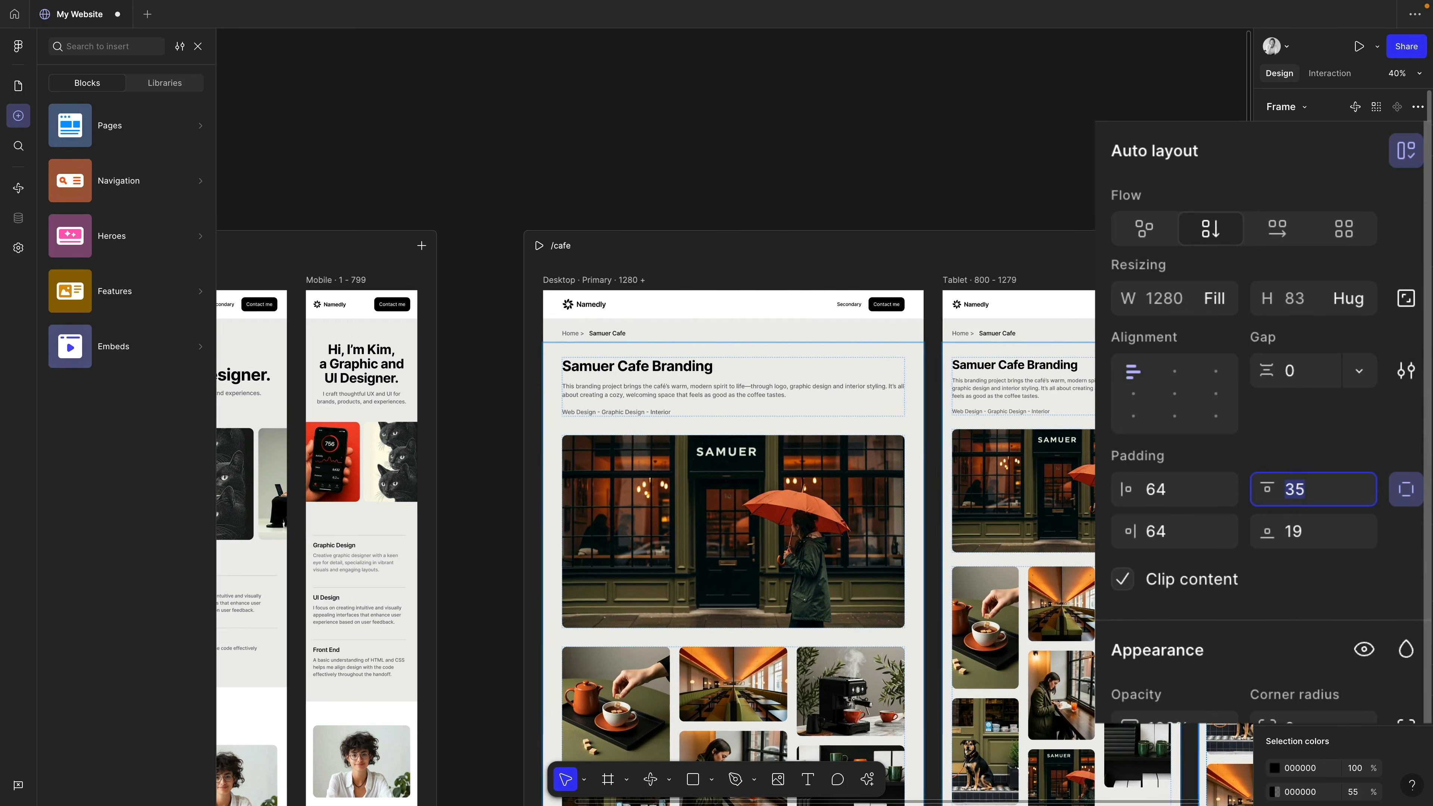
pyautogui.click(1040, 160)
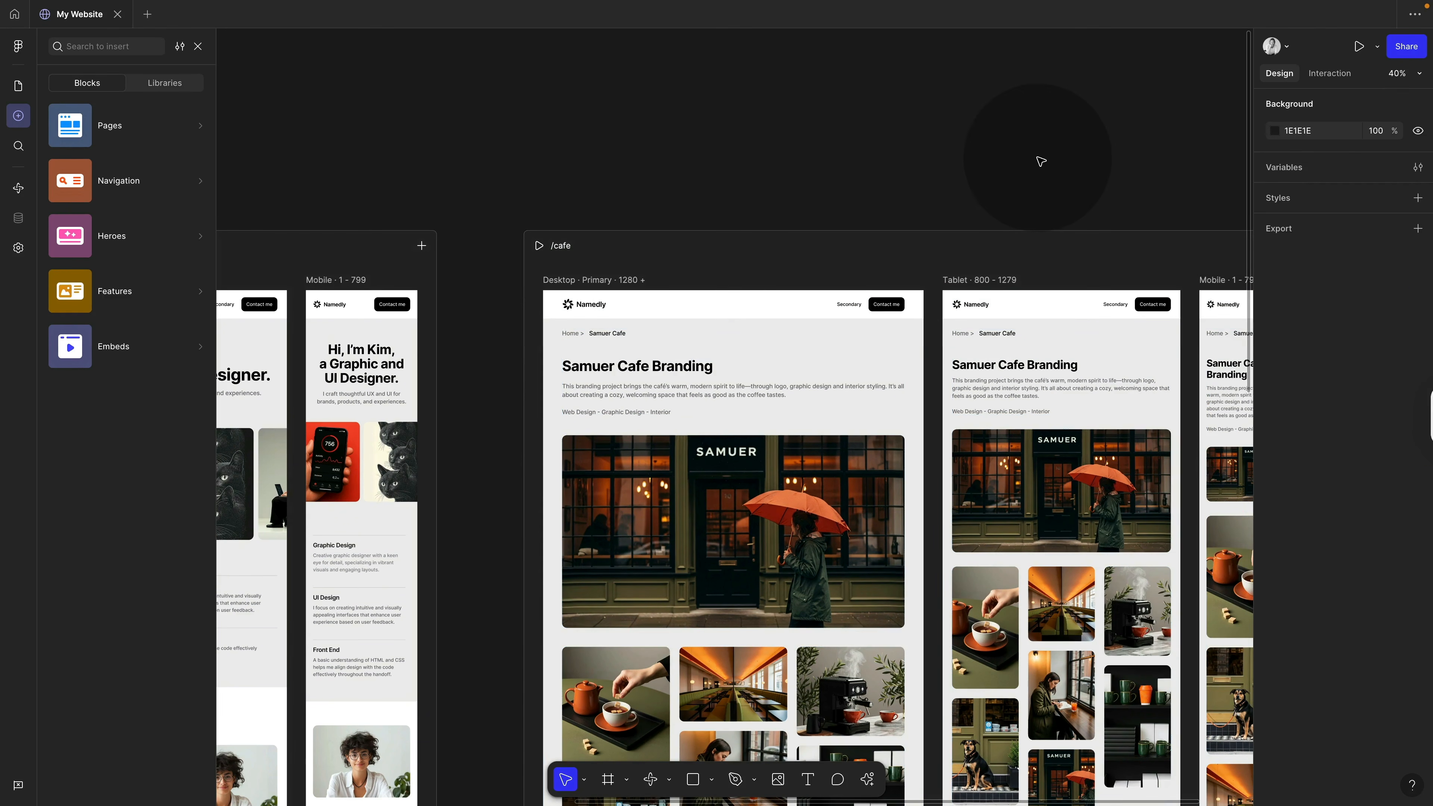
# - Link the breadcrumb's "Home >" text on the desktop /cafe page to the Home page with a prototype connection
pyautogui.hscroll(-1, 579, 170)
pyautogui.click(585, 326)
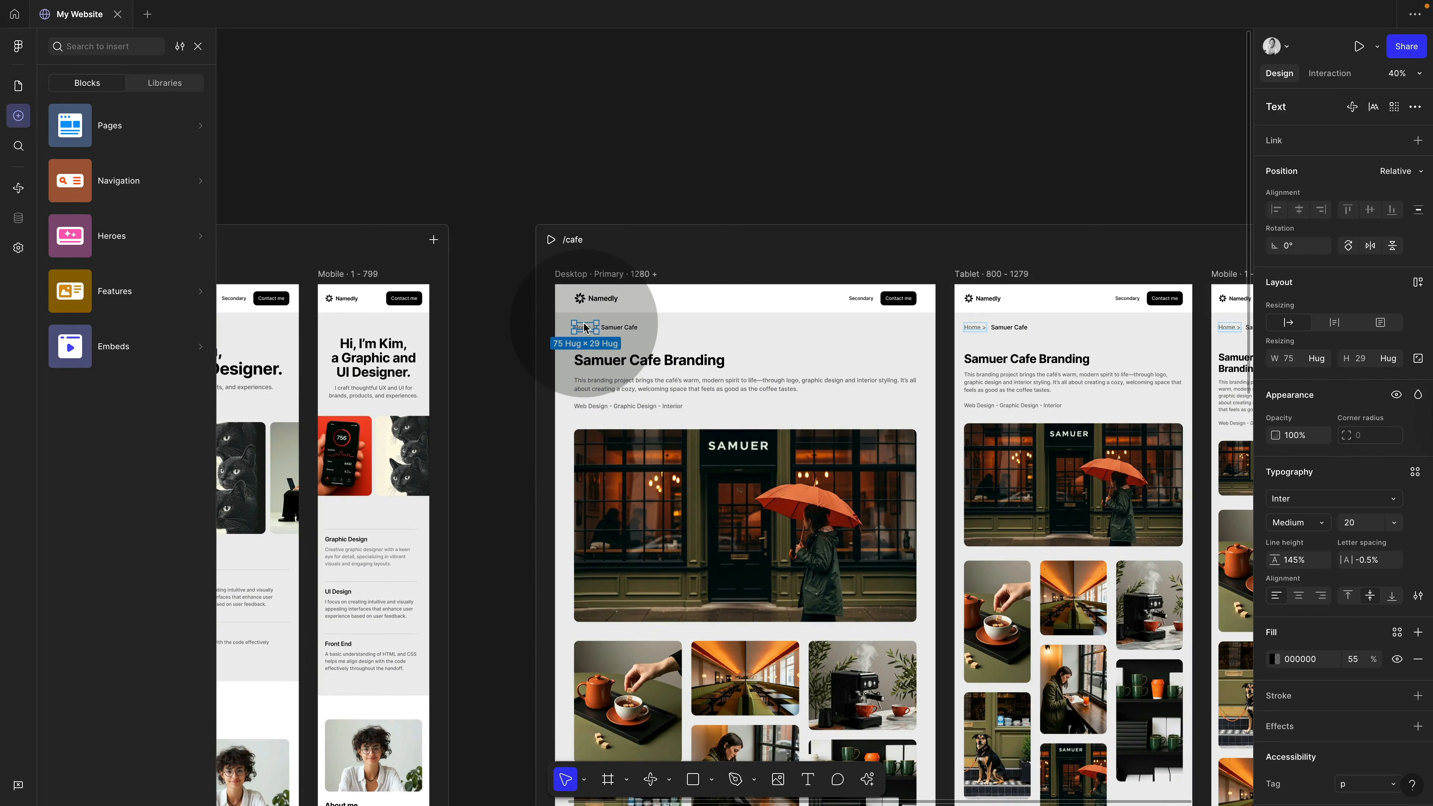
pyautogui.click(1332, 74)
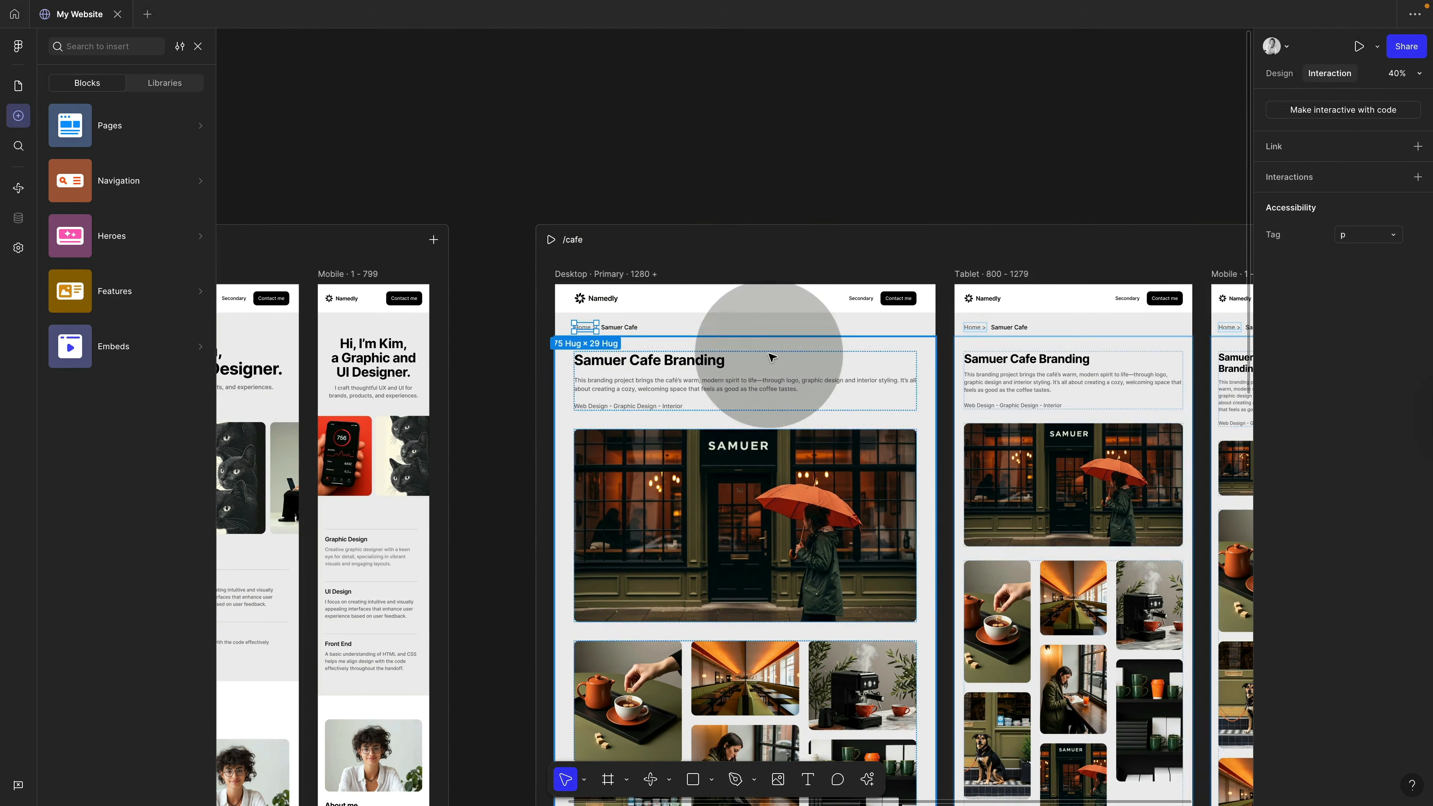
pyautogui.moveTo(574, 327); pyautogui.dragTo(450, 667)
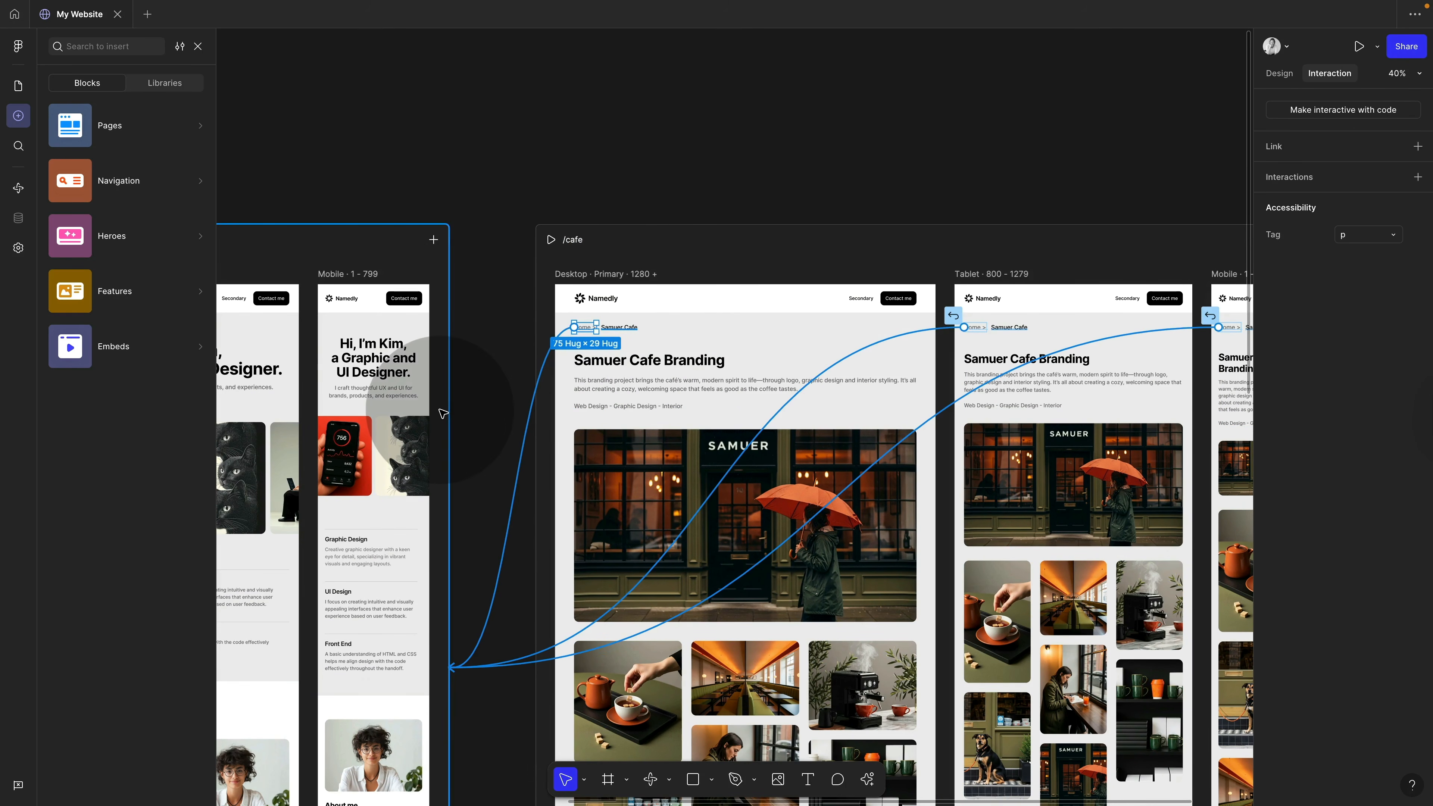
pyautogui.click(487, 480)
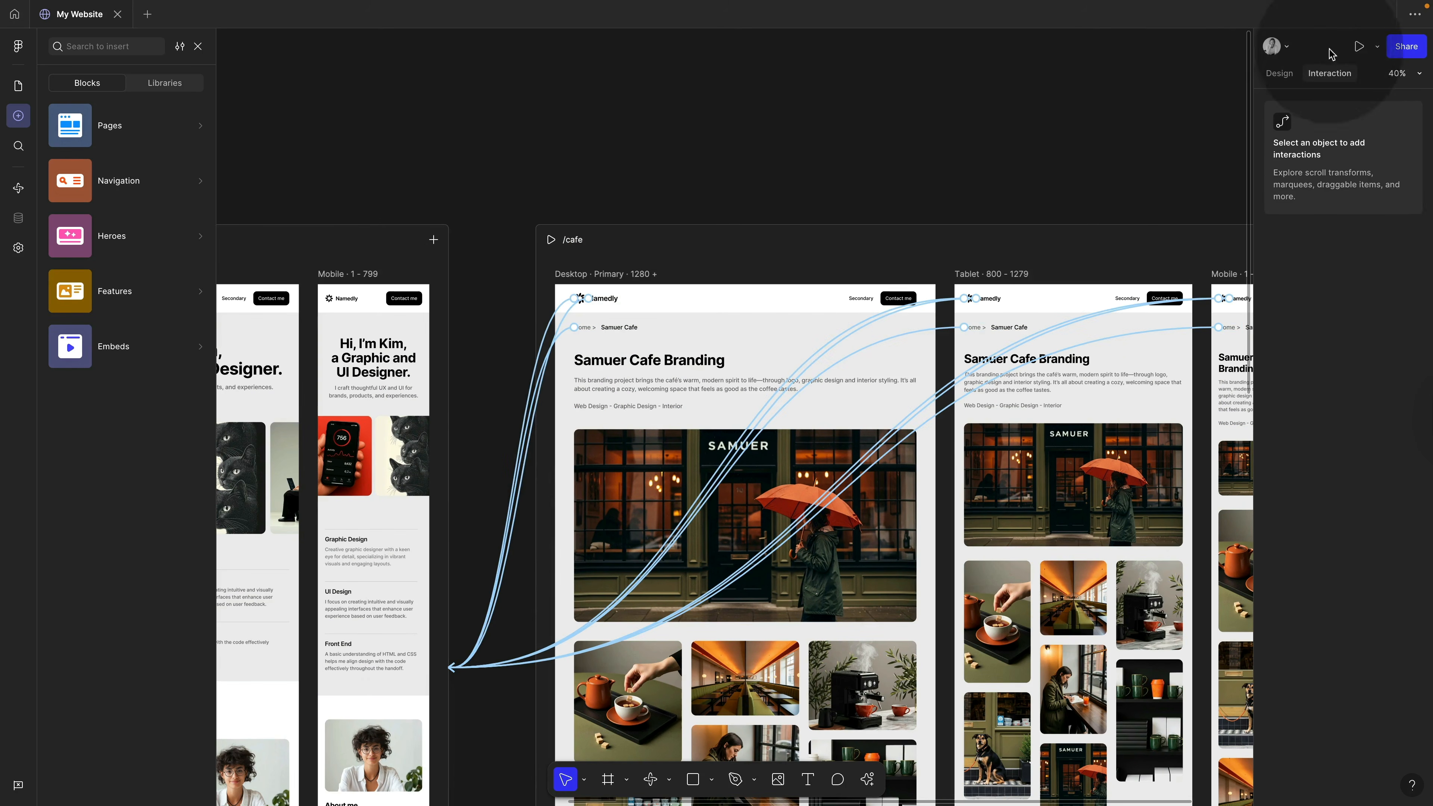
# - Preview the site, open /cafe from the Home page's image row, widen the preview to 1332, and test the breadcrumb's Home link
pyautogui.click(1359, 46)
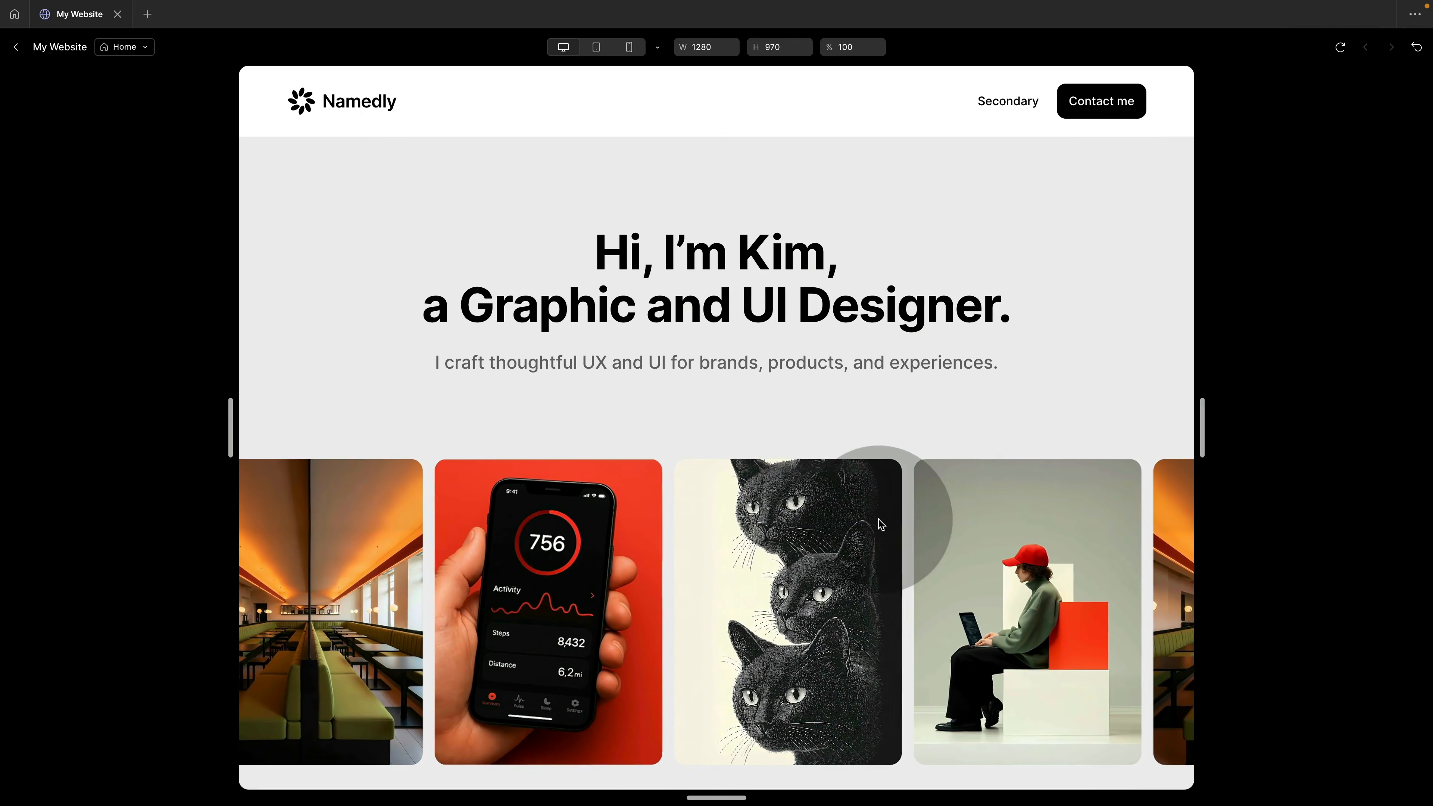
pyautogui.click(1153, 555)
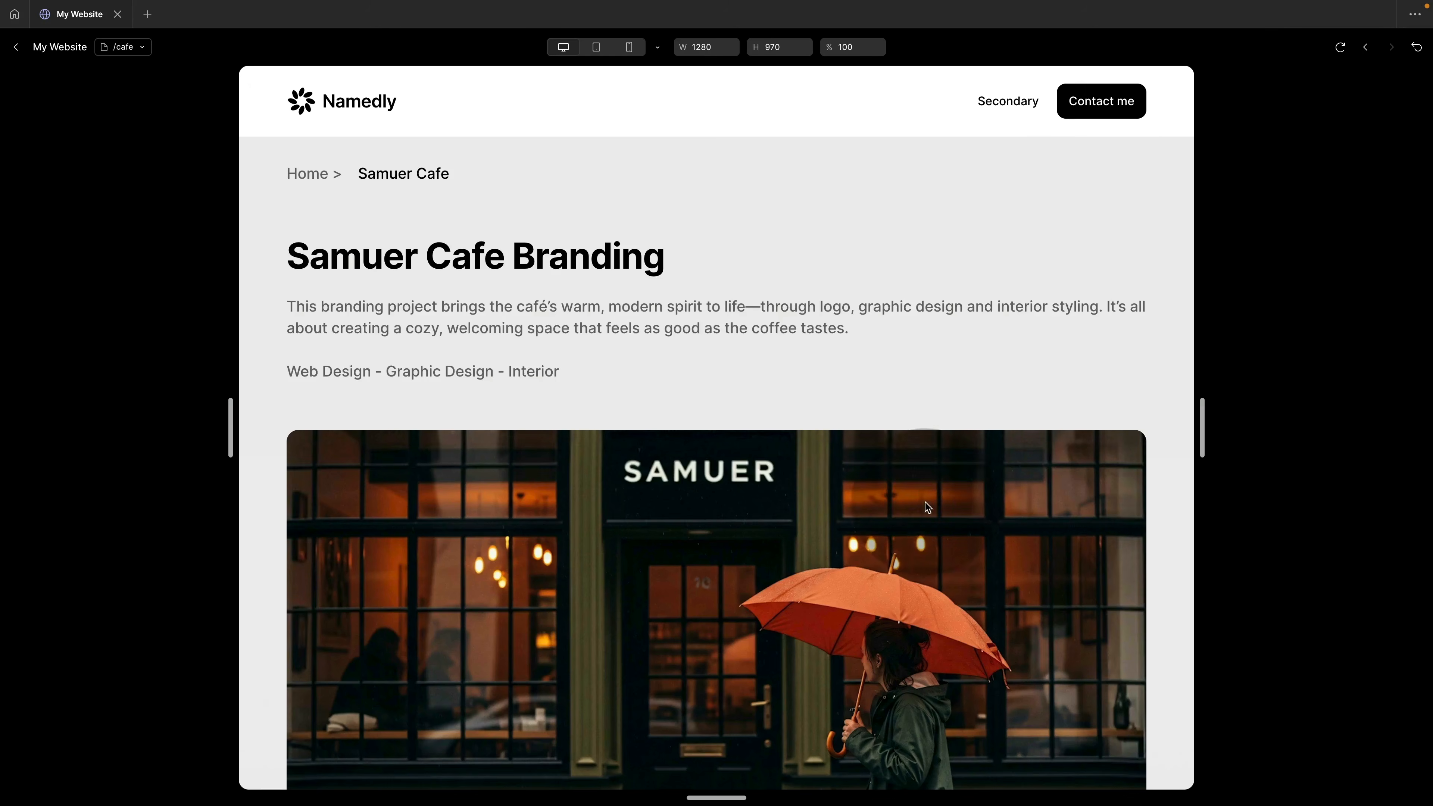
pyautogui.scroll(-10, 910, 520)
pyautogui.click(912, 527)
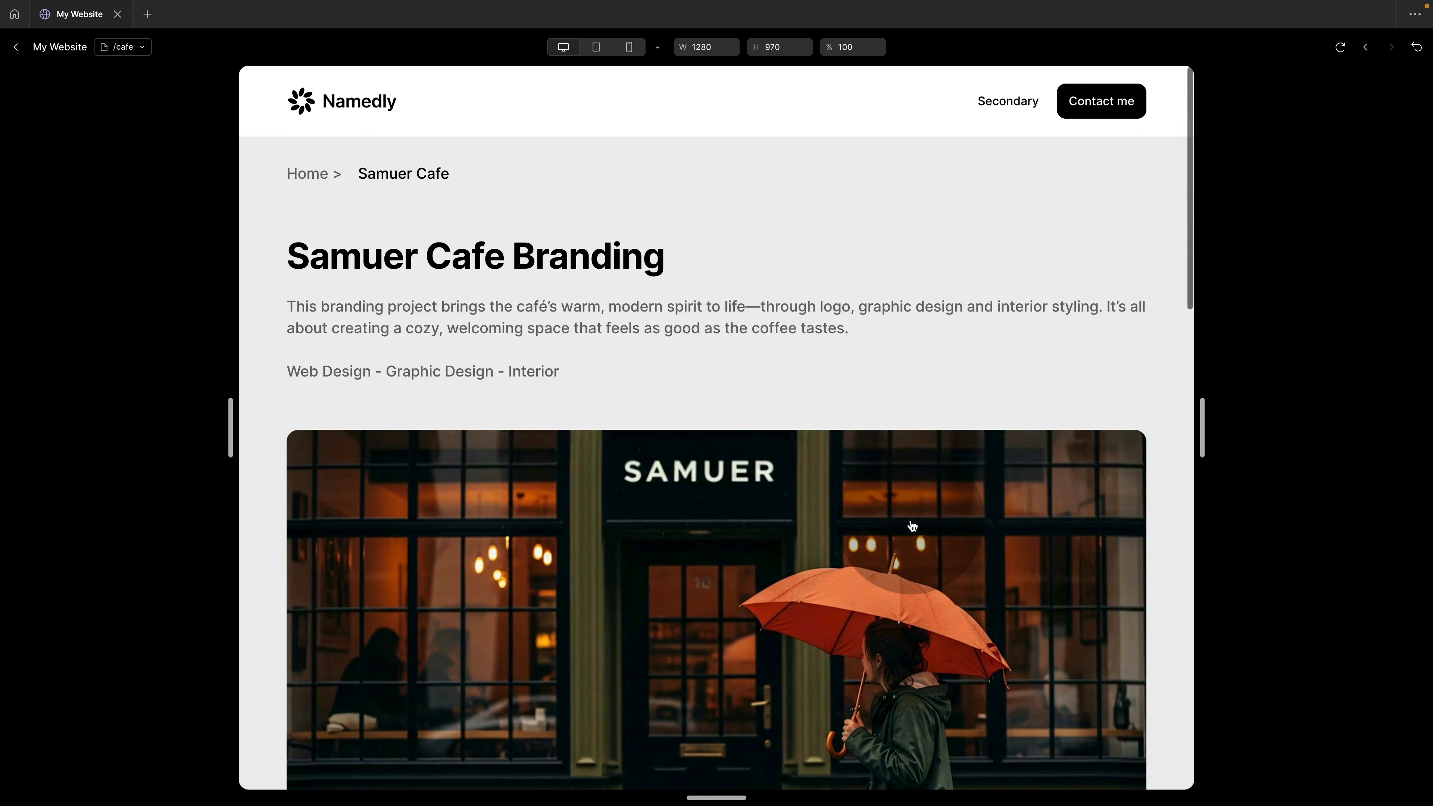
pyautogui.moveTo(1208, 431); pyautogui.dragTo(1224, 403)
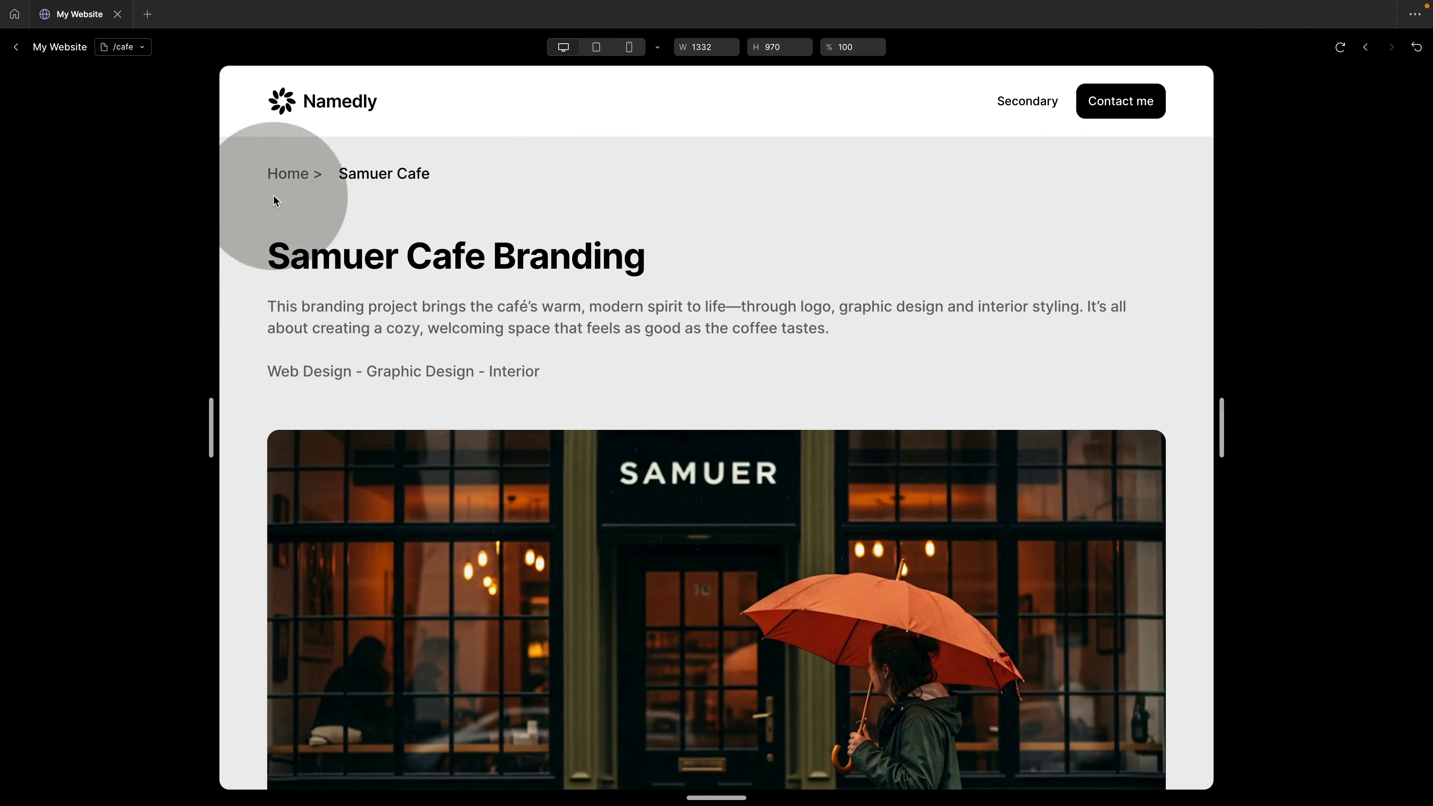
pyautogui.click(298, 178)
pyautogui.click(370, 235)
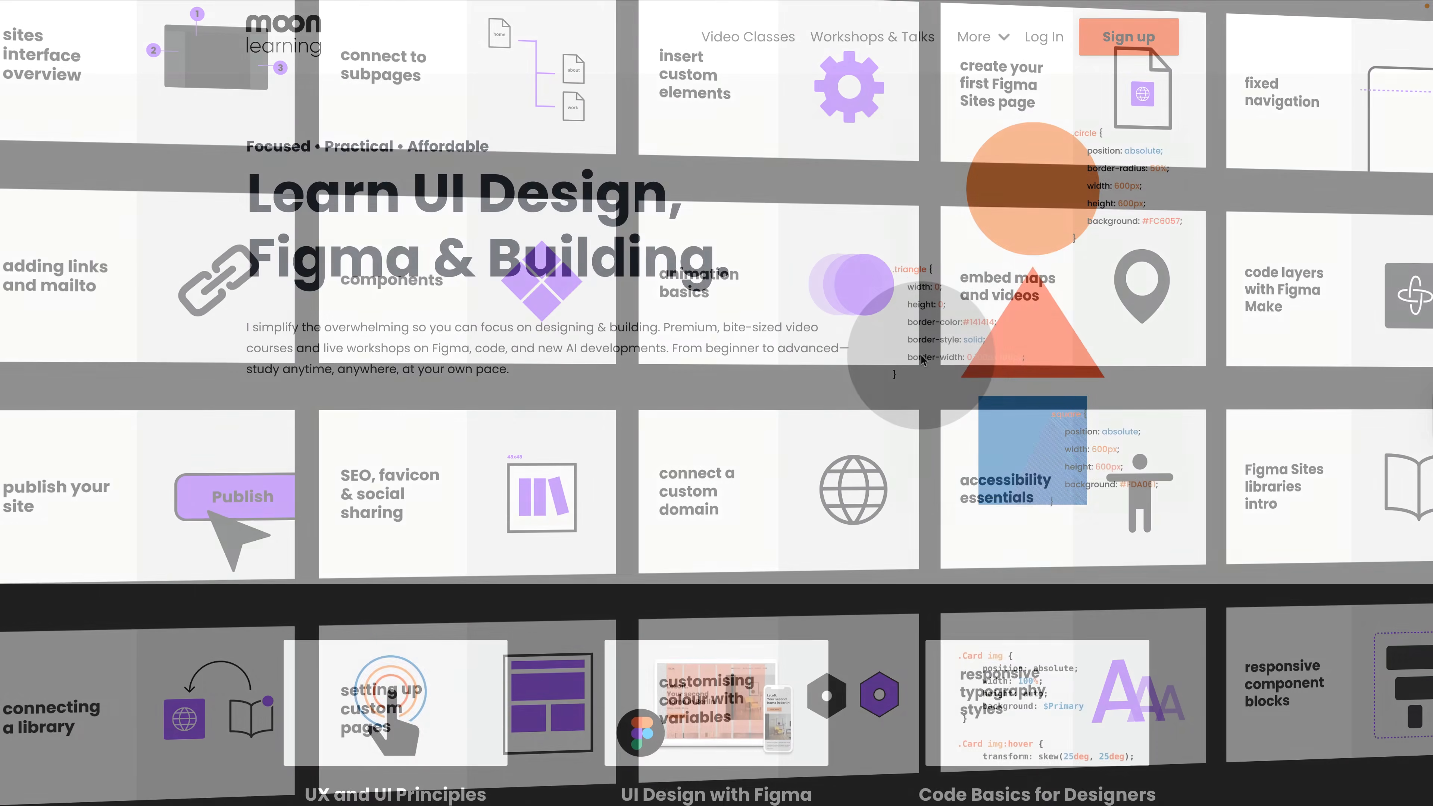
# - Preview the /page layout with its video and map embeds, and look through the source code of Code layer 1
pyautogui.scroll(-10, 921, 355)
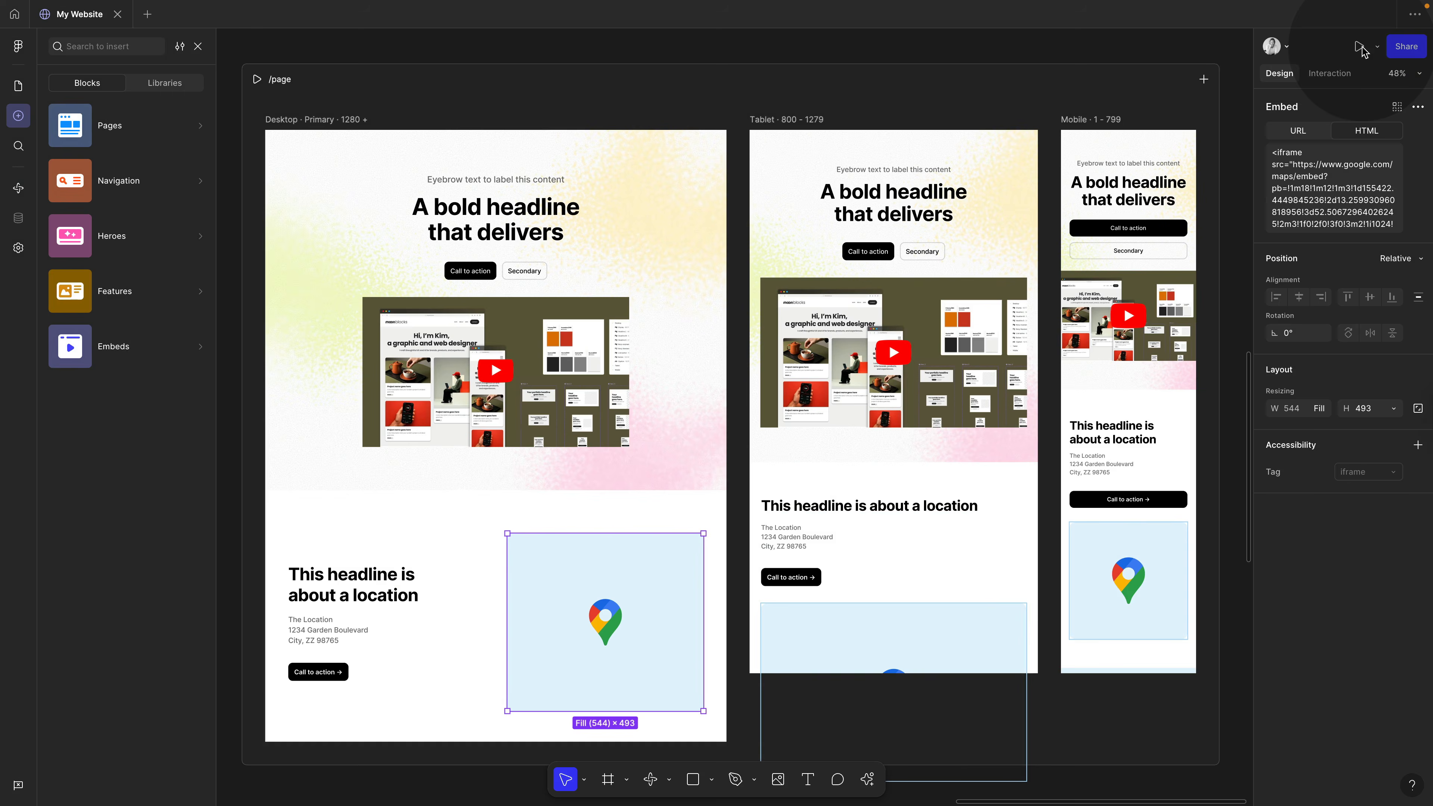
pyautogui.click(1360, 43)
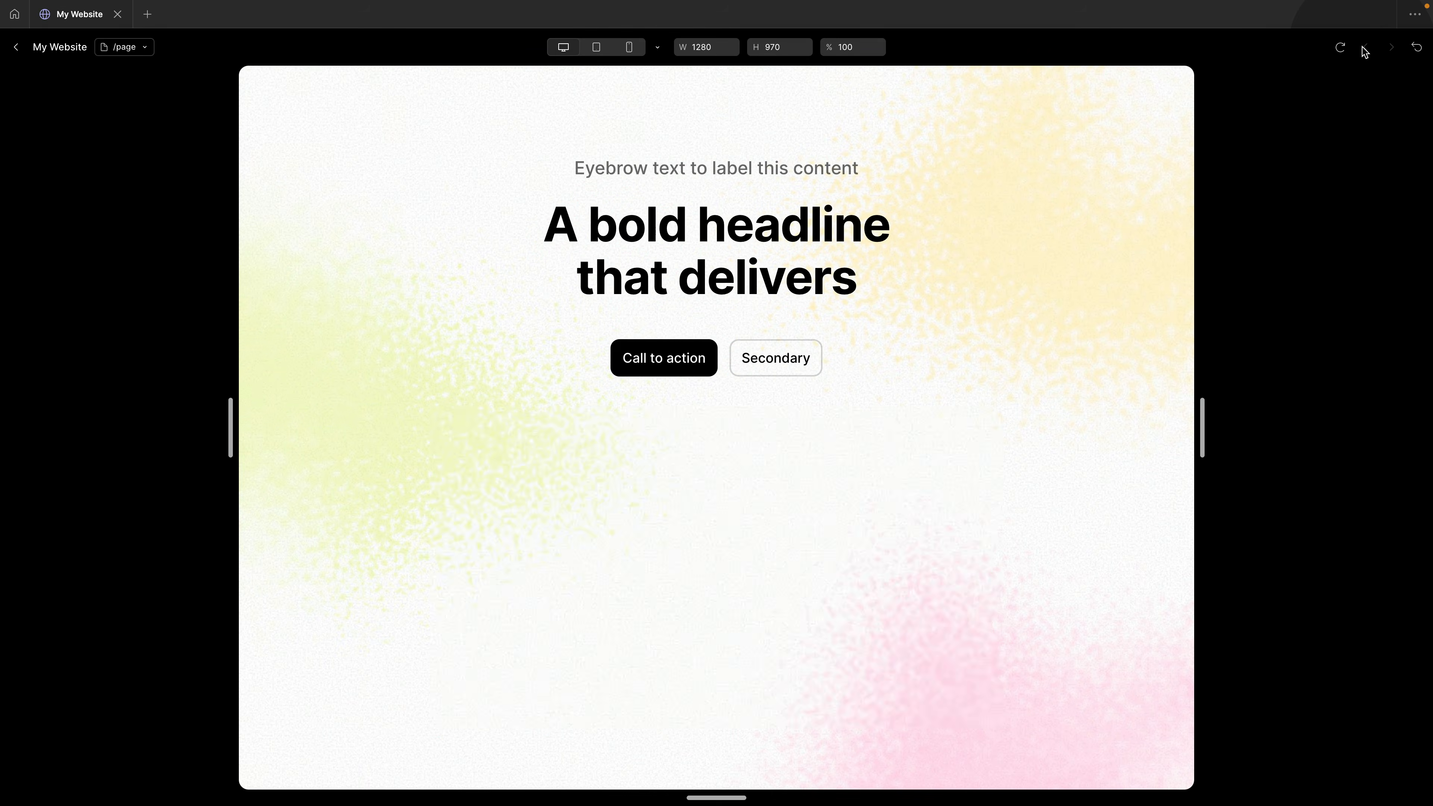
pyautogui.scroll(-5, 1069, 353)
pyautogui.scroll(-3, 1069, 353)
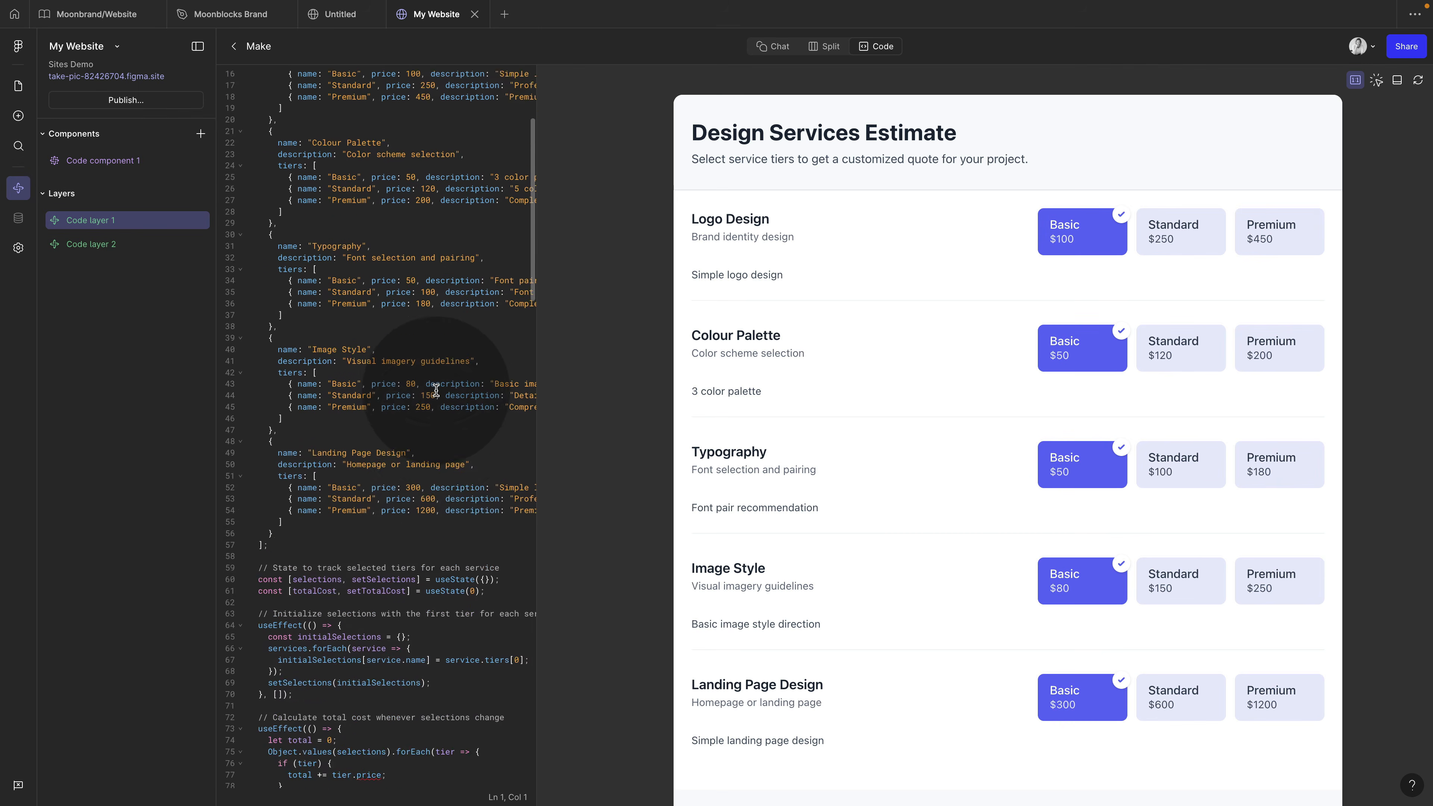
pyautogui.scroll(-5, 395, 390)
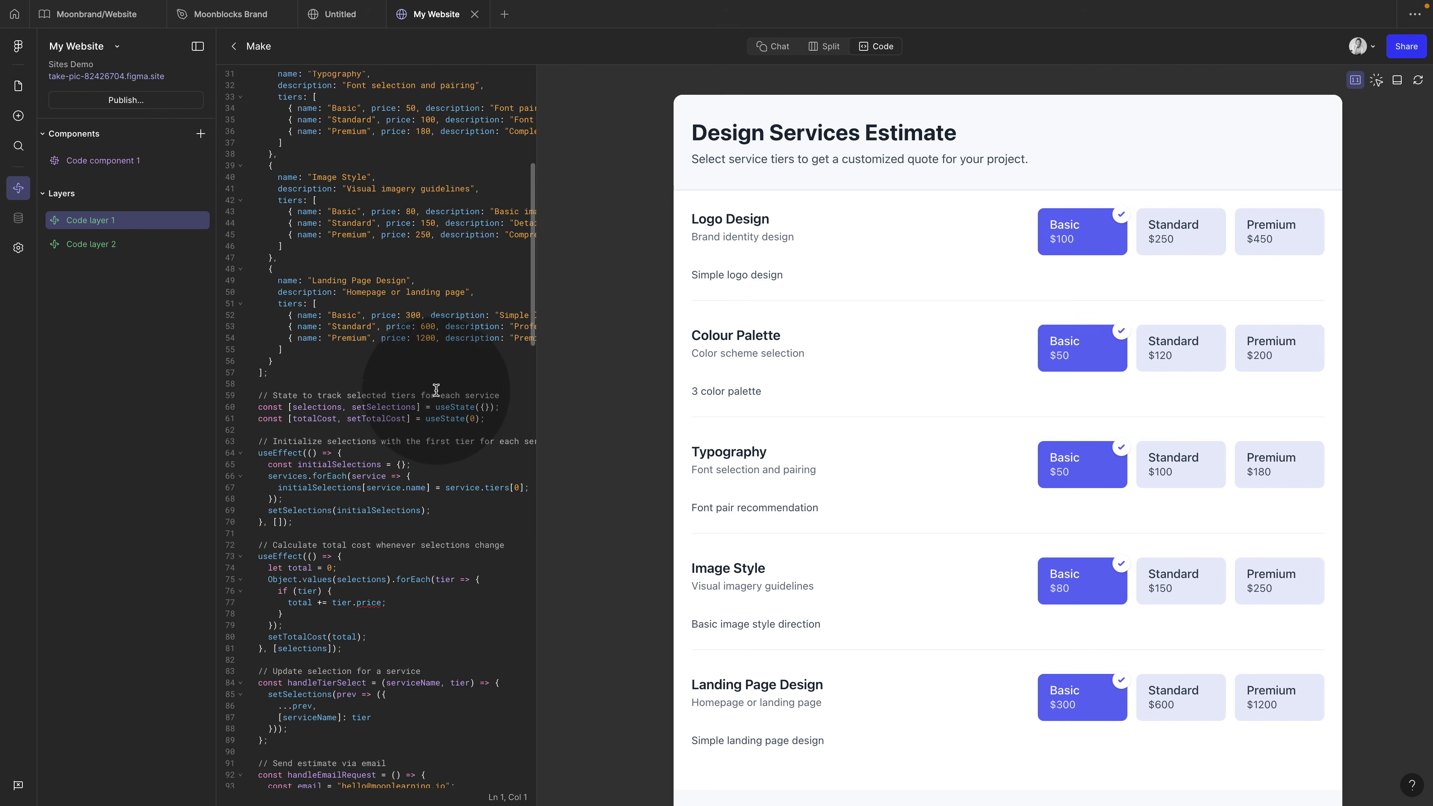
pyautogui.scroll(-3, 436, 389)
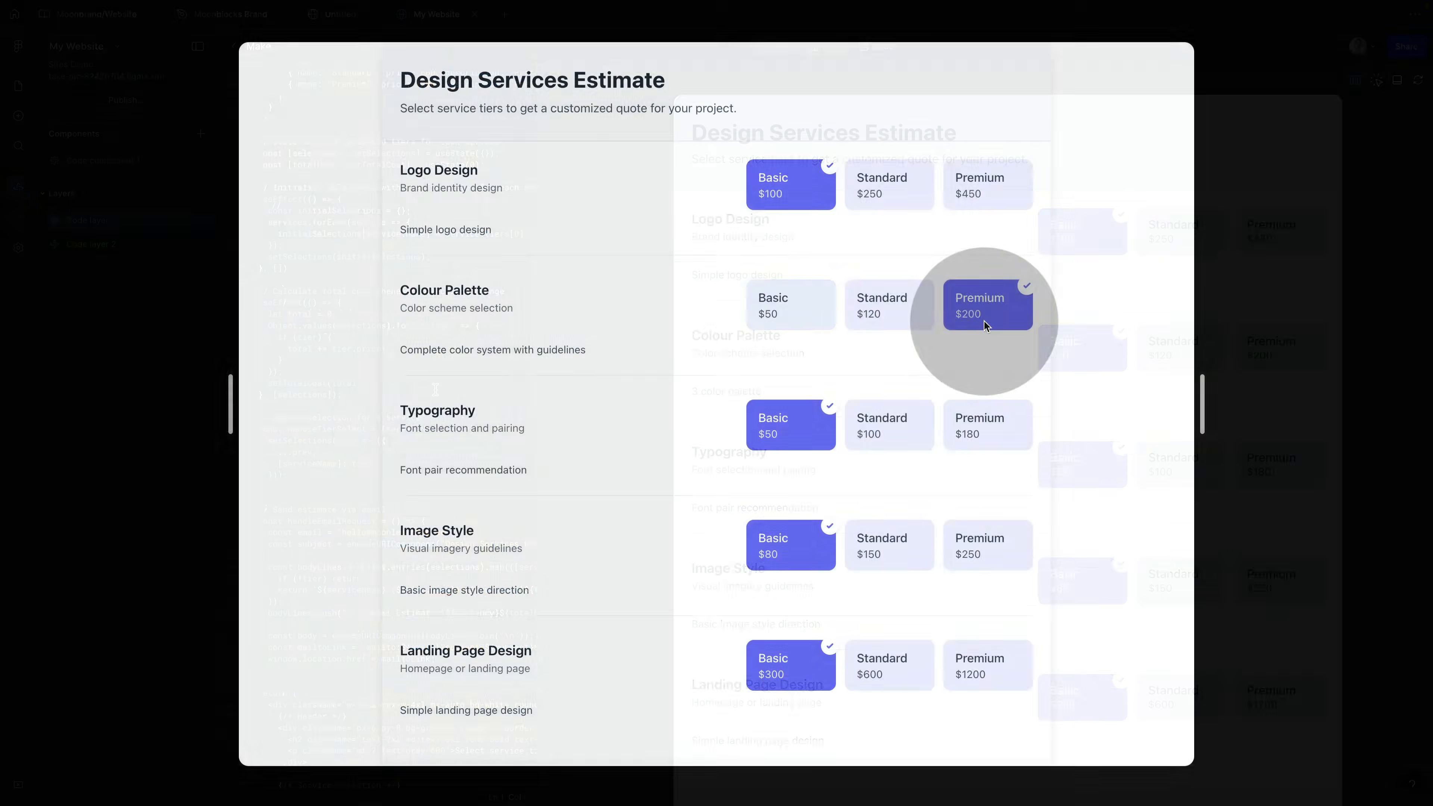
# - Test the design services estimate in the preview by choosing Standard for Typography and Premium for Landing Page Design
pyautogui.click(897, 429)
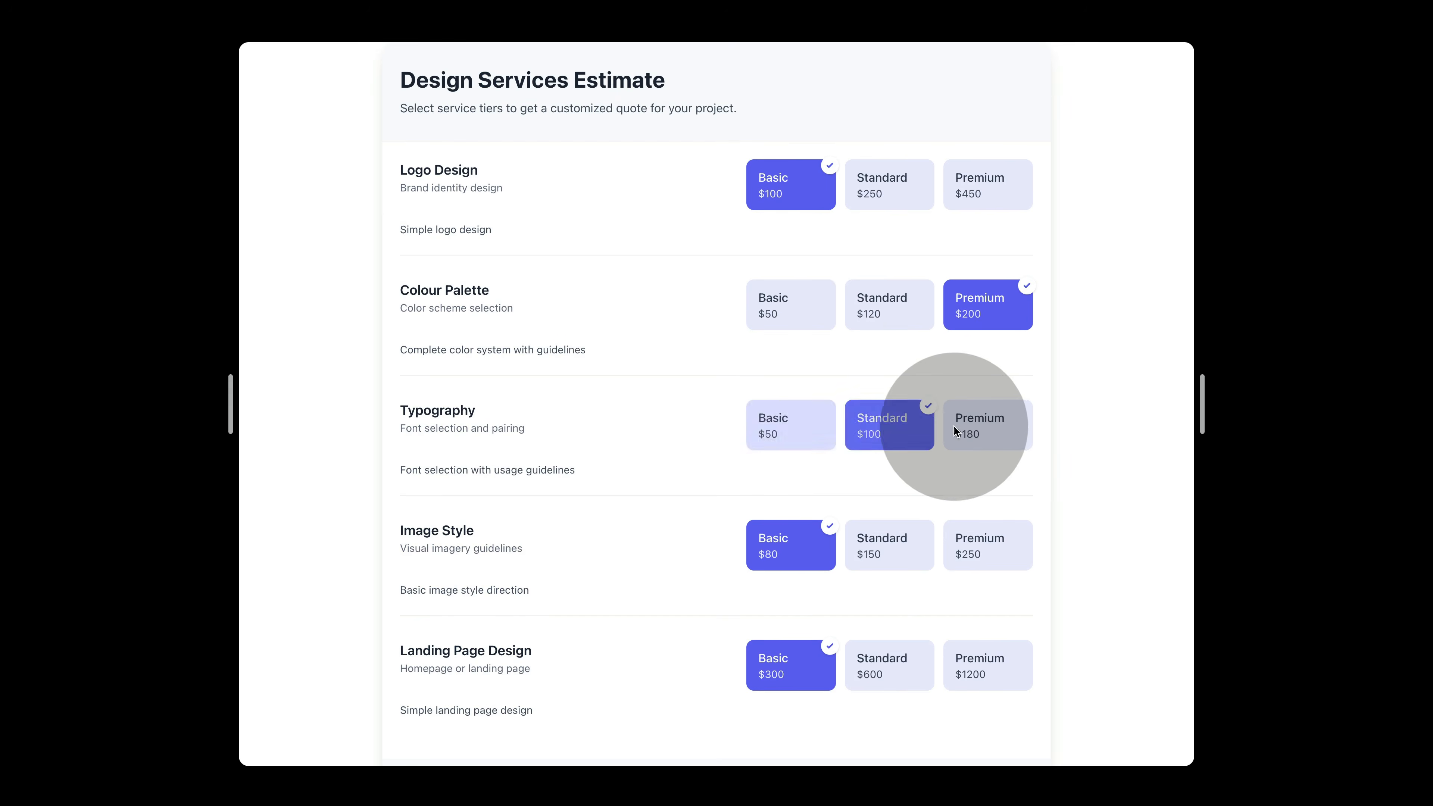
pyautogui.scroll(-5, 958, 432)
pyautogui.click(903, 347)
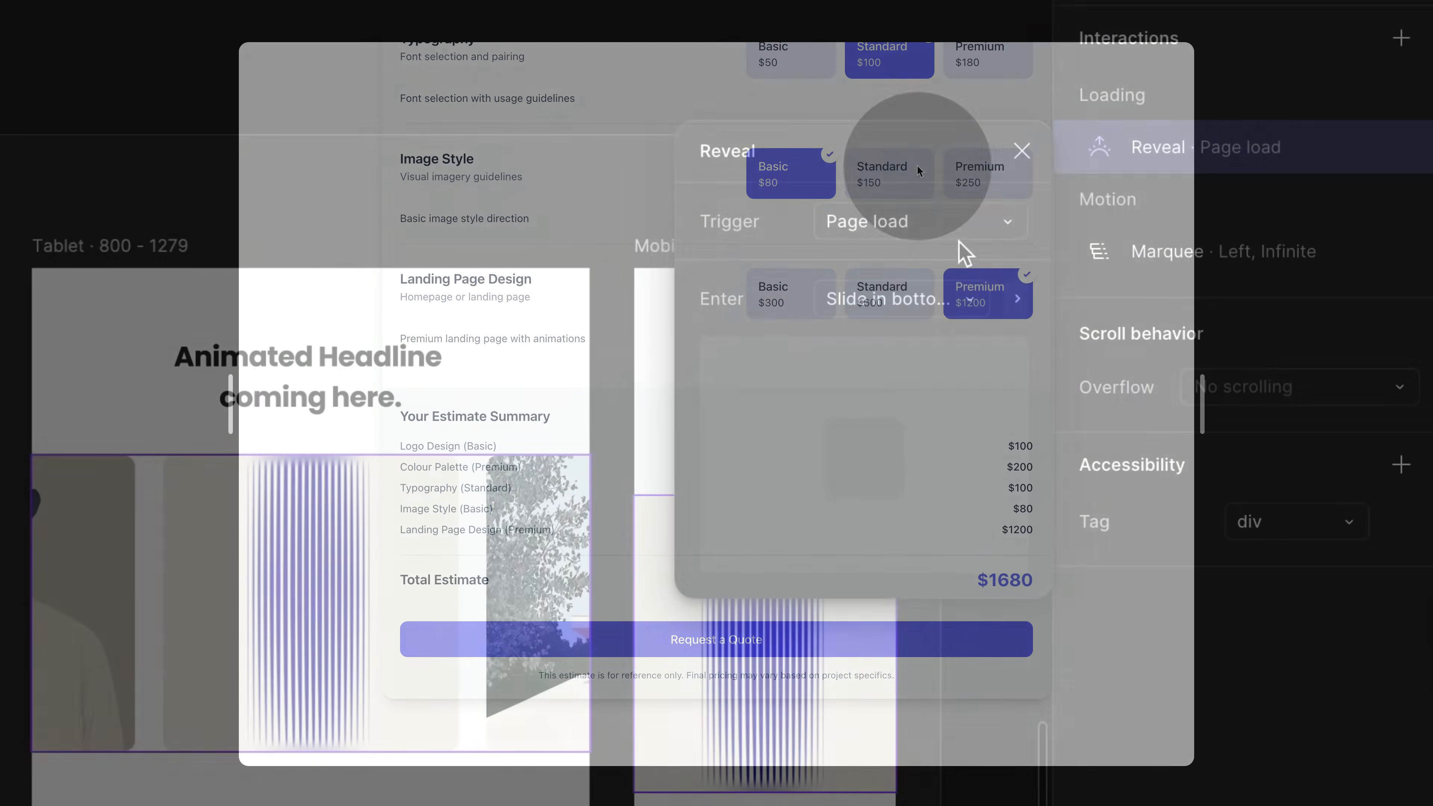
# - Look at the enter animation options of the image row's page-load Reveal interaction and close its settings
pyautogui.click(966, 302)
pyautogui.click(993, 300)
pyautogui.click(1026, 151)
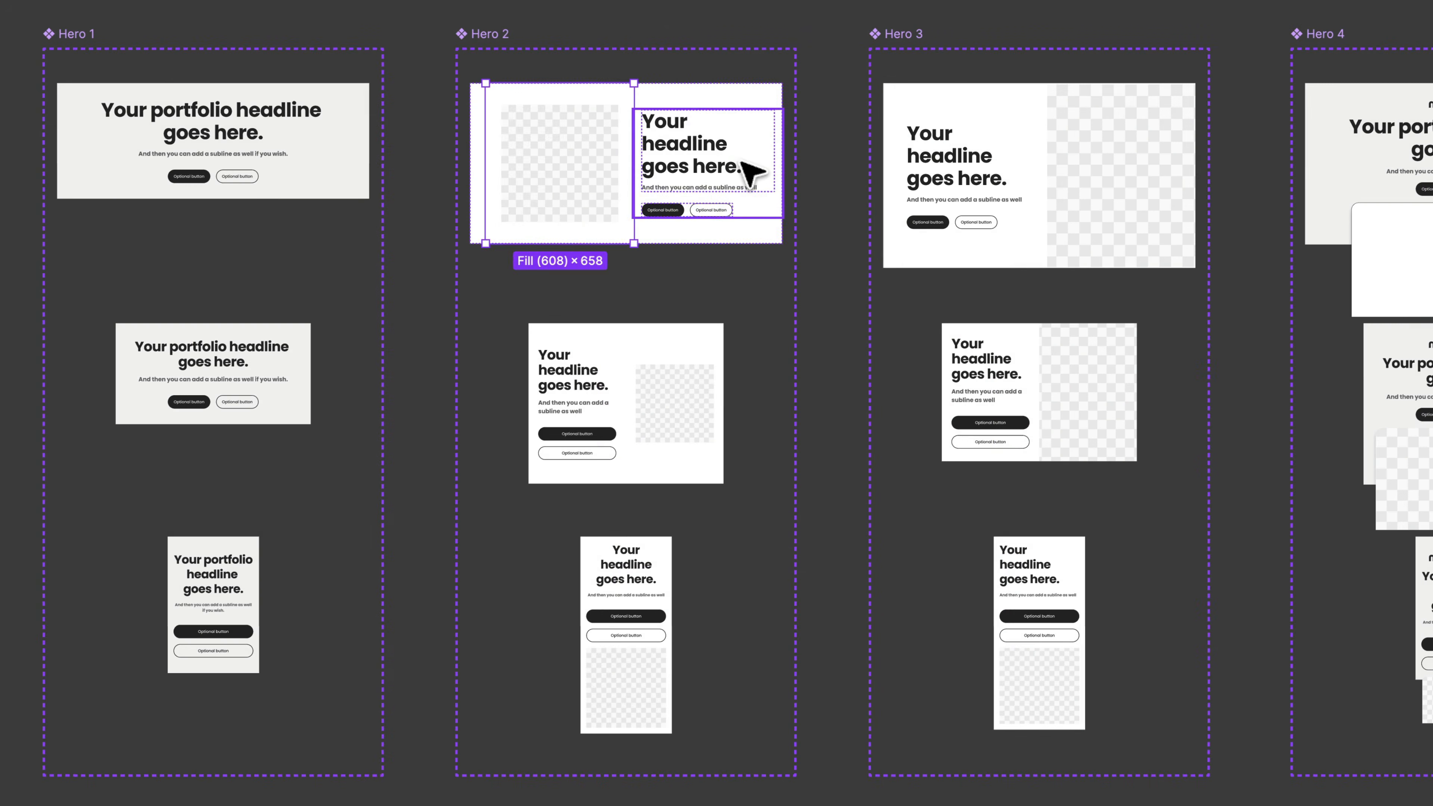
# - Inspect the Hero 2 component and shift the hue of the Brand primary colour variable to blue
pyautogui.click(743, 167)
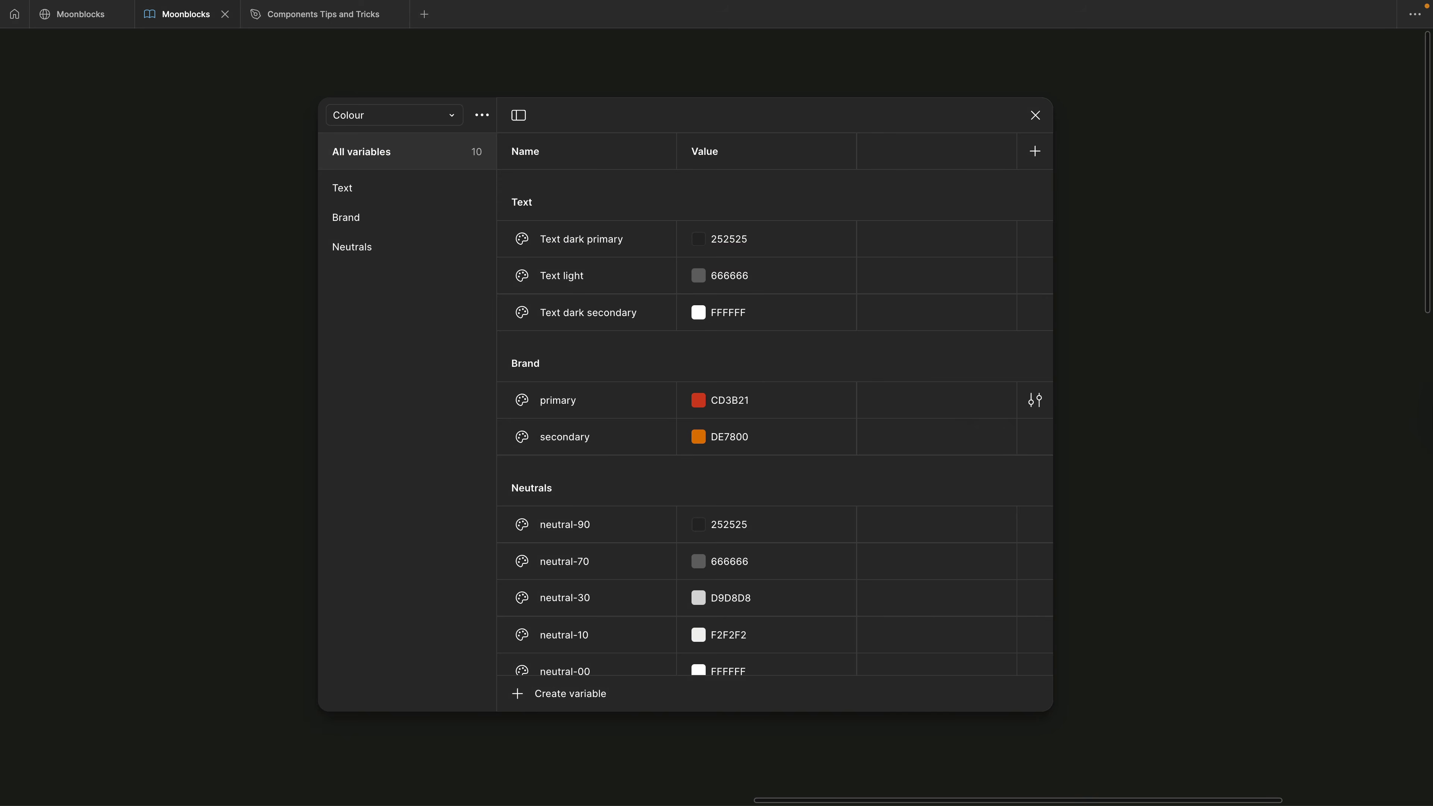
pyautogui.click(698, 400)
pyautogui.click(842, 599)
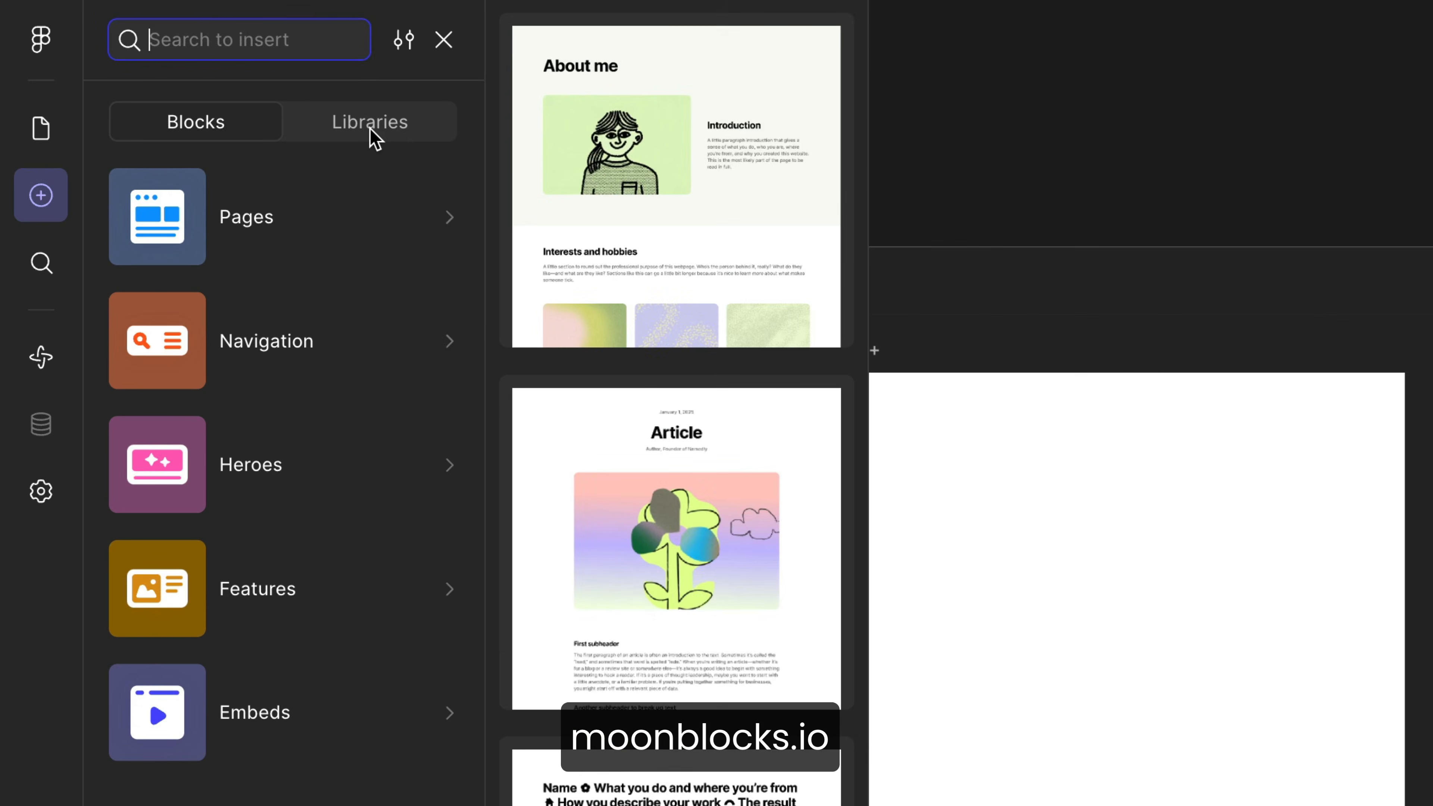
# - Browse the team libraries and place Header 1 from the Moonblocks navigation blocks at the top of the Home desktop frame
pyautogui.click(373, 125)
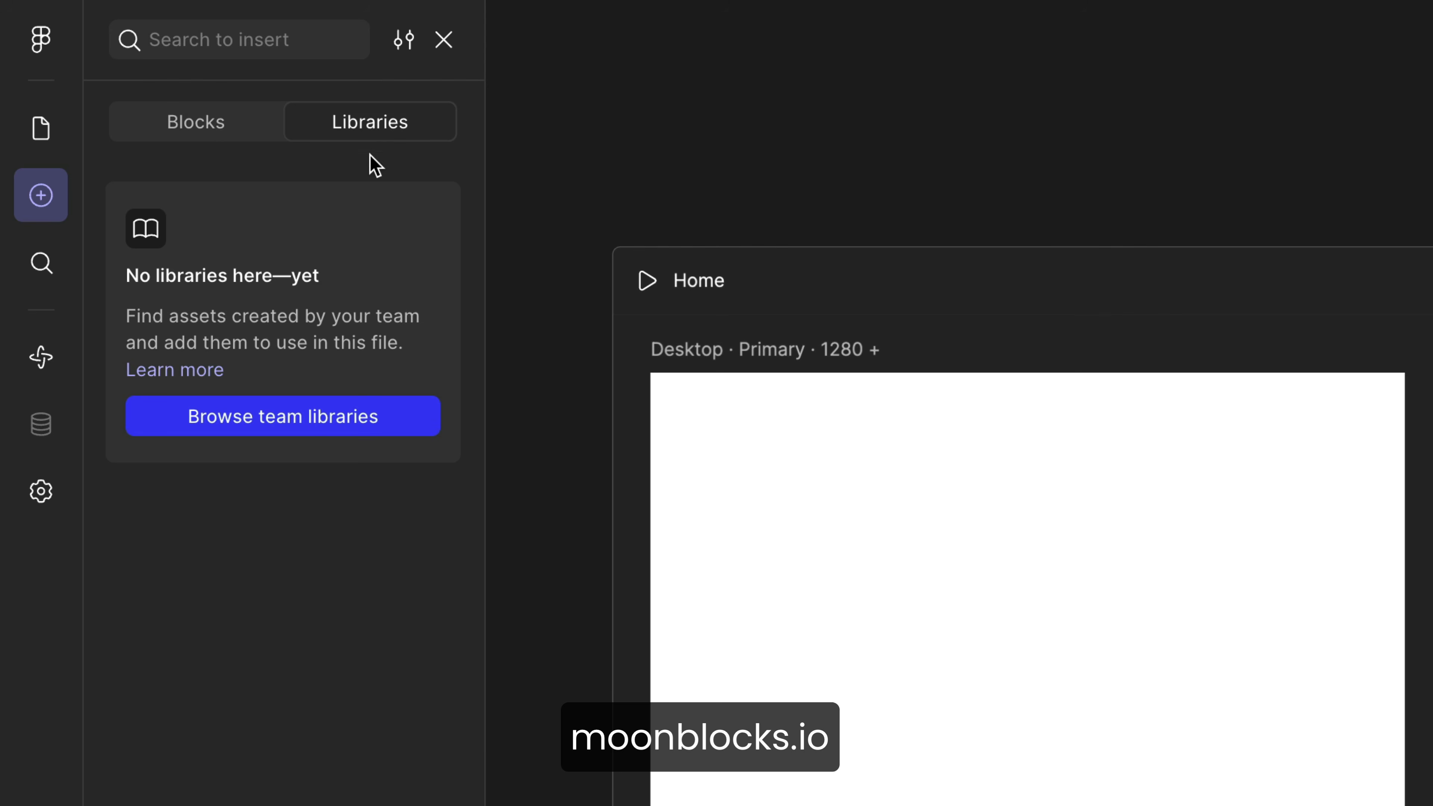
pyautogui.click(323, 418)
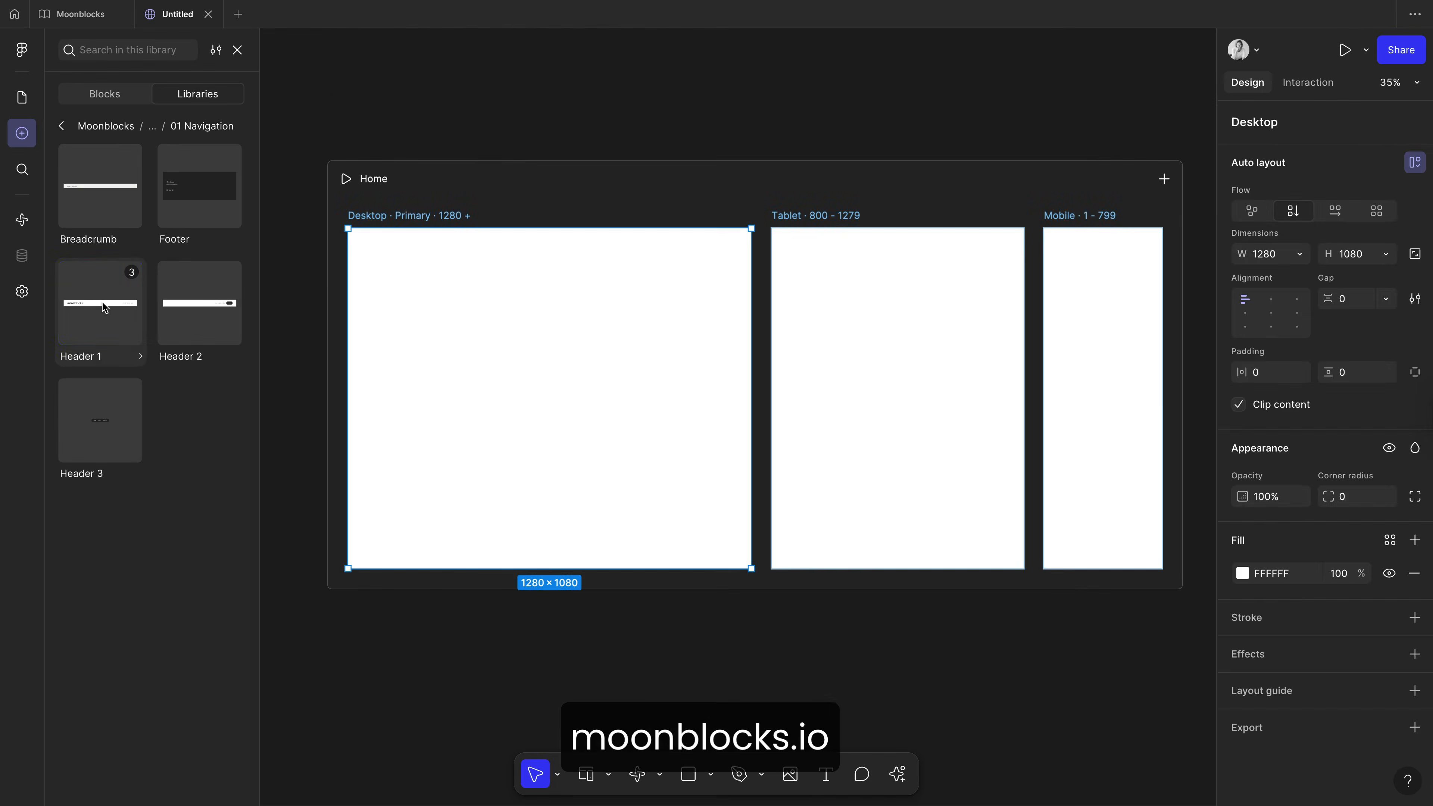
pyautogui.moveTo(103, 303); pyautogui.dragTo(464, 288)
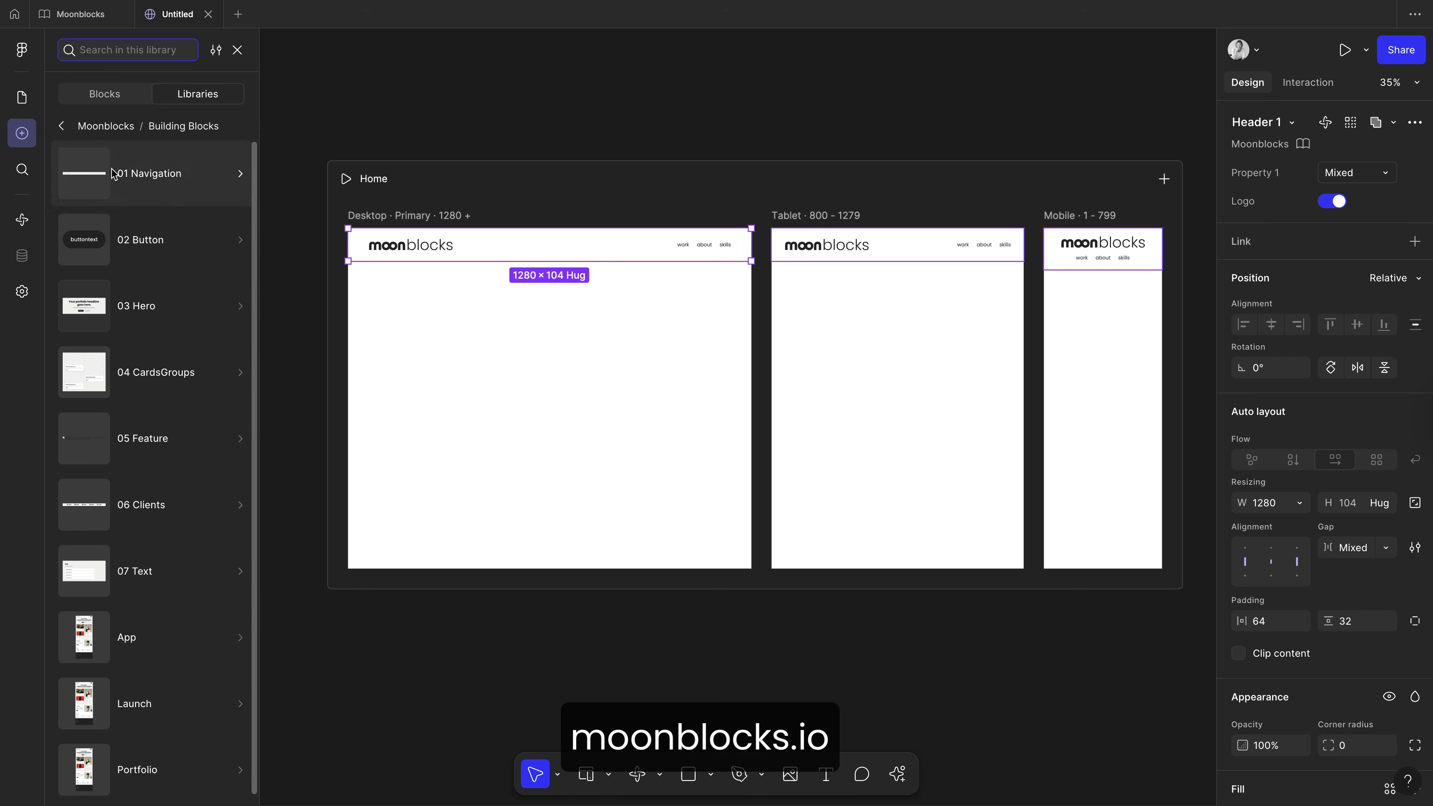
# - Place the first hero block from the Moonblocks 03 Hero collection under the header on the Home desktop frame
pyautogui.click(136, 306)
pyautogui.moveTo(107, 184); pyautogui.dragTo(508, 339)
pyautogui.click(61, 125)
pyautogui.click(206, 394)
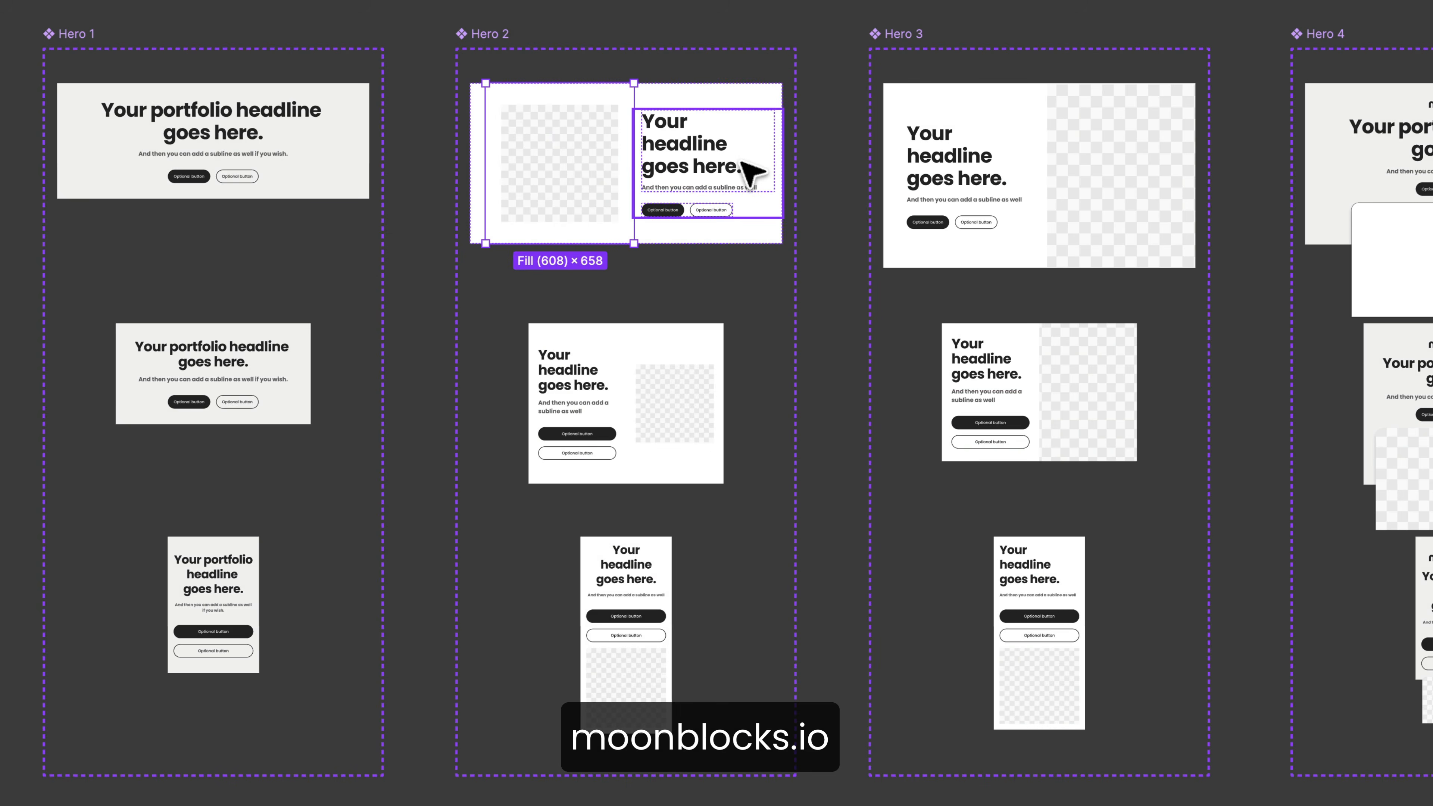
# - Change the Brand primary colour variable from red to a blue hue and close the colour picker
pyautogui.press('Right')
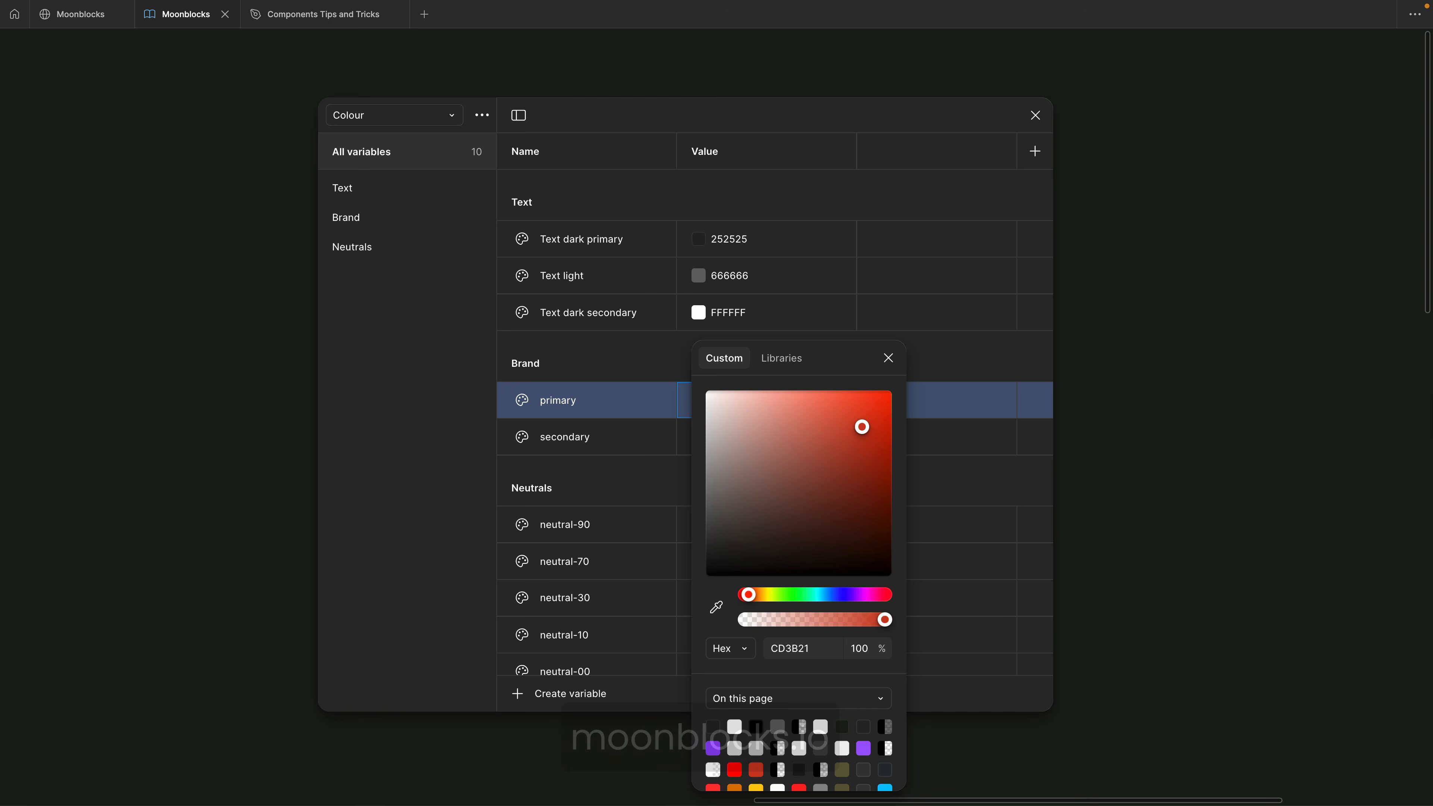
pyautogui.moveTo(749, 595); pyautogui.dragTo(841, 594)
pyautogui.click(890, 359)
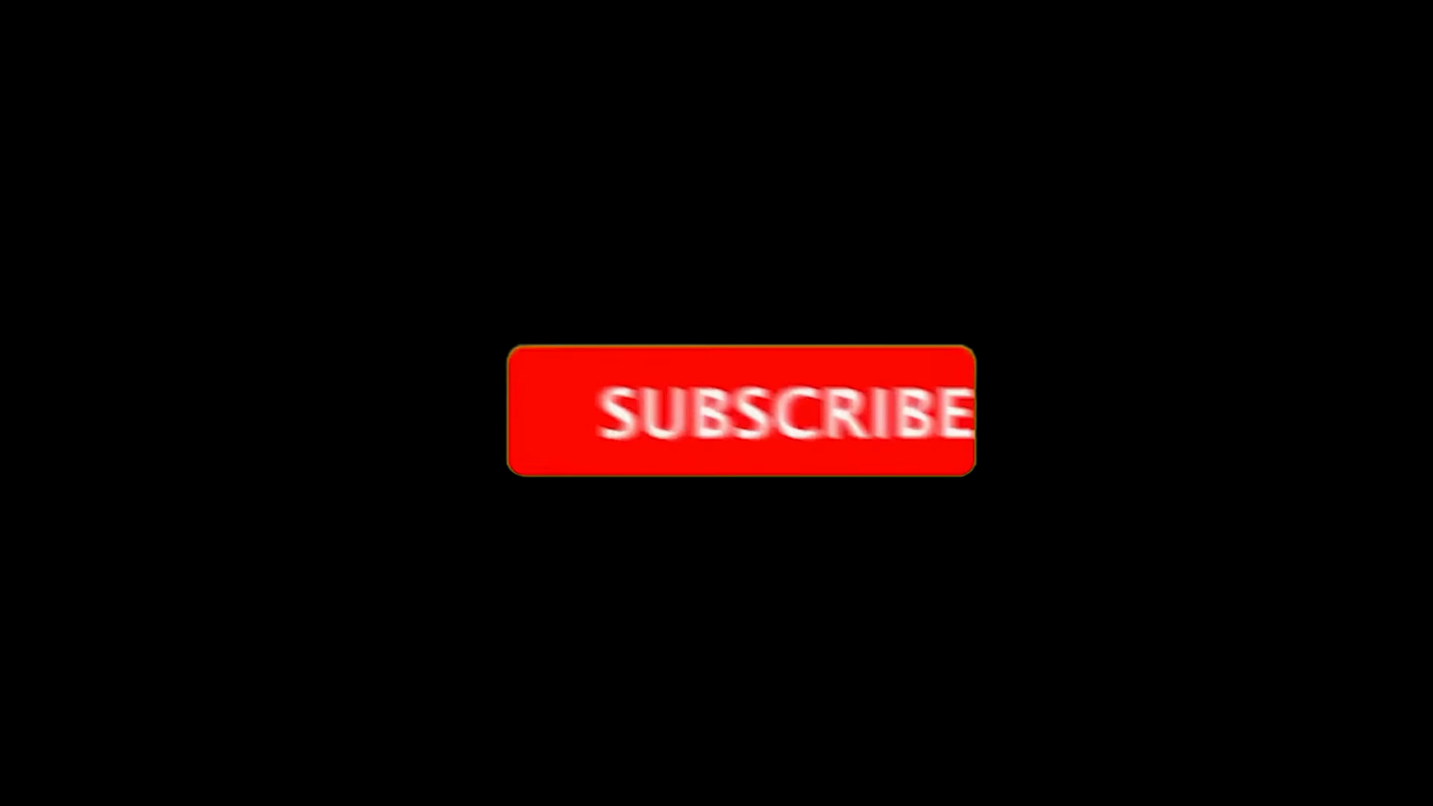